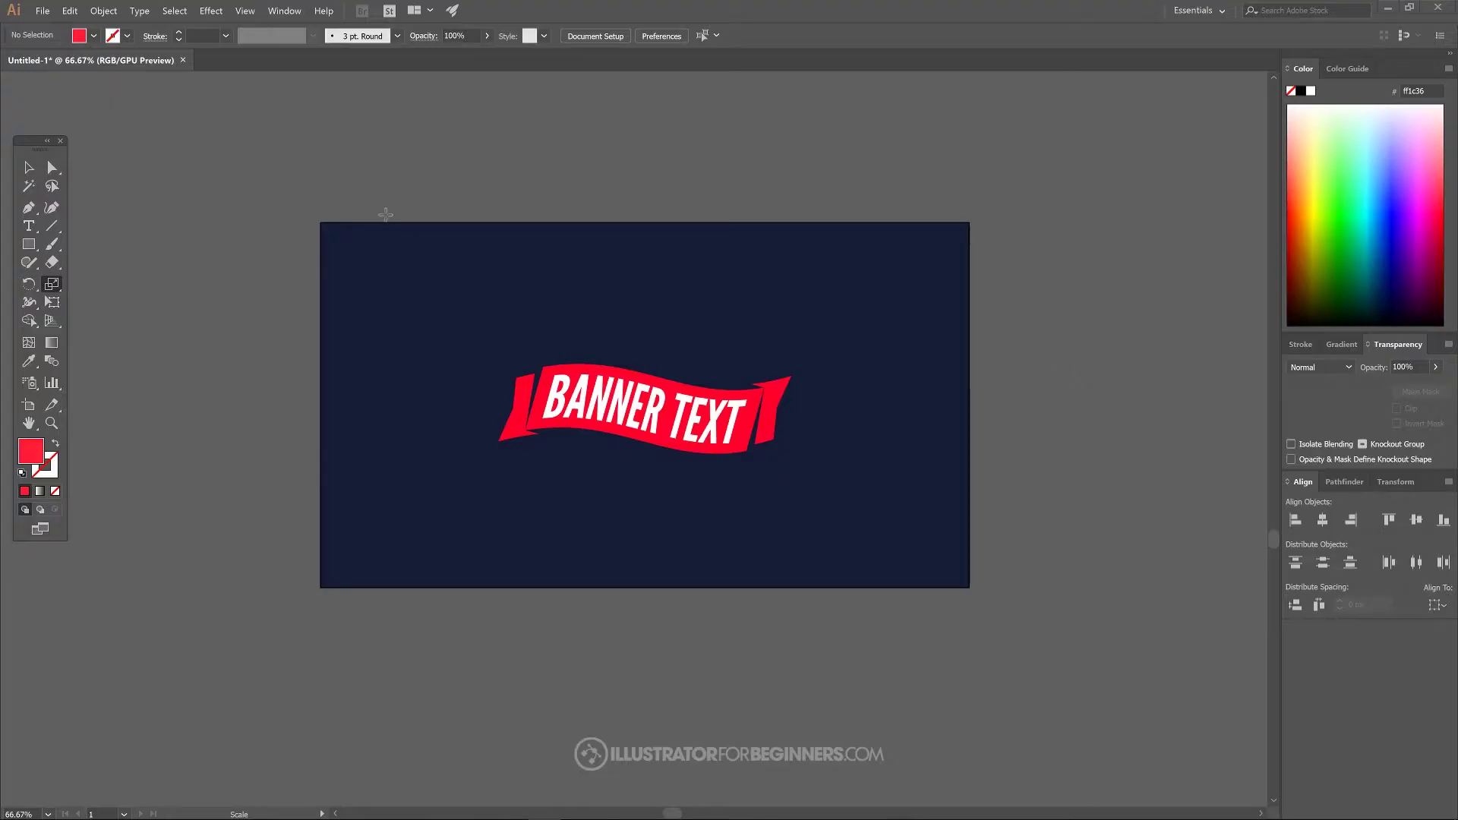
# Step: Create a new 1280 x 1280 px RGB document and dismiss the survey notice
pyautogui.click(48, 14)
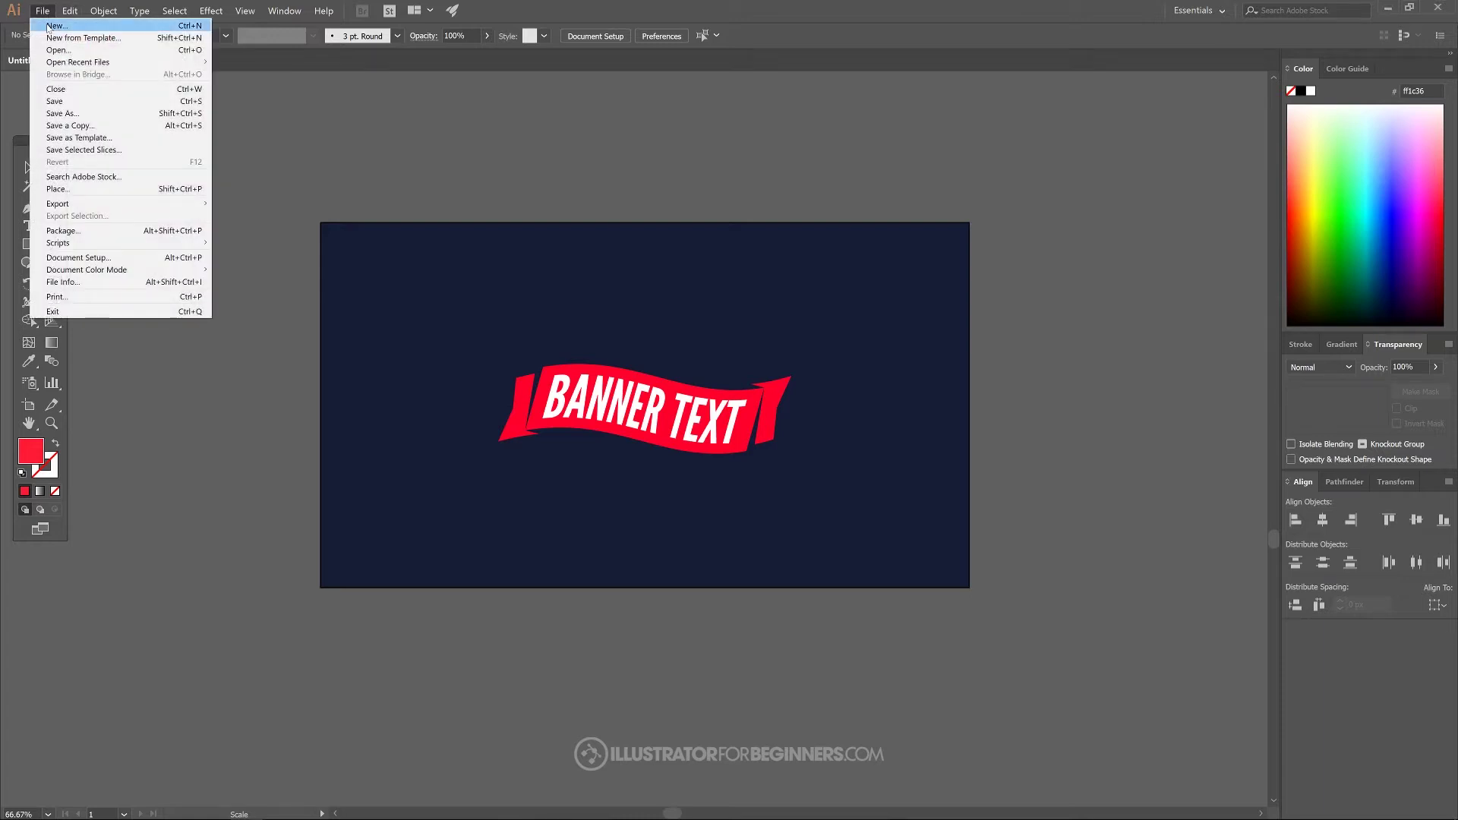
pyautogui.click(47, 25)
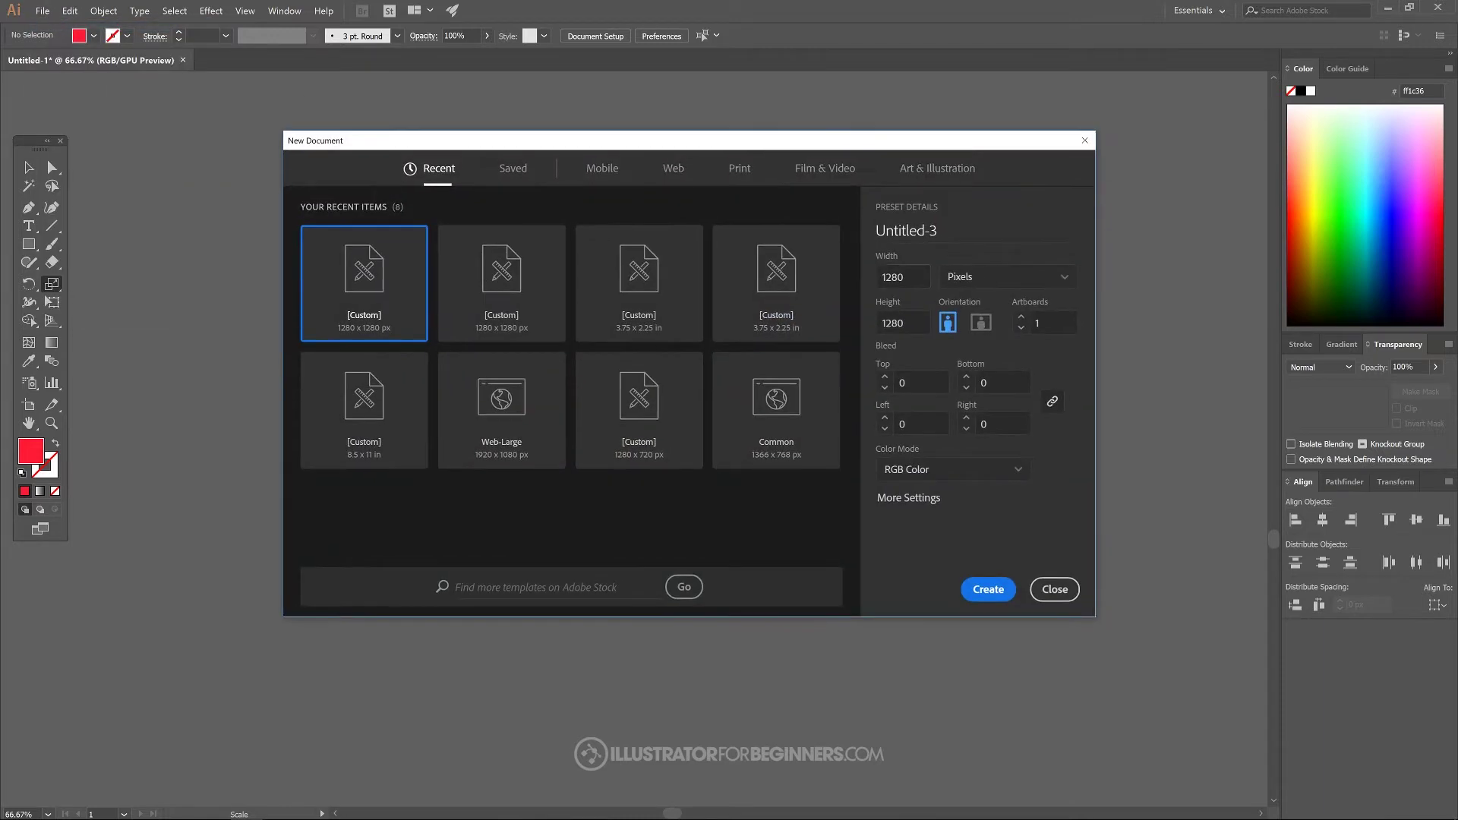
pyautogui.click(990, 591)
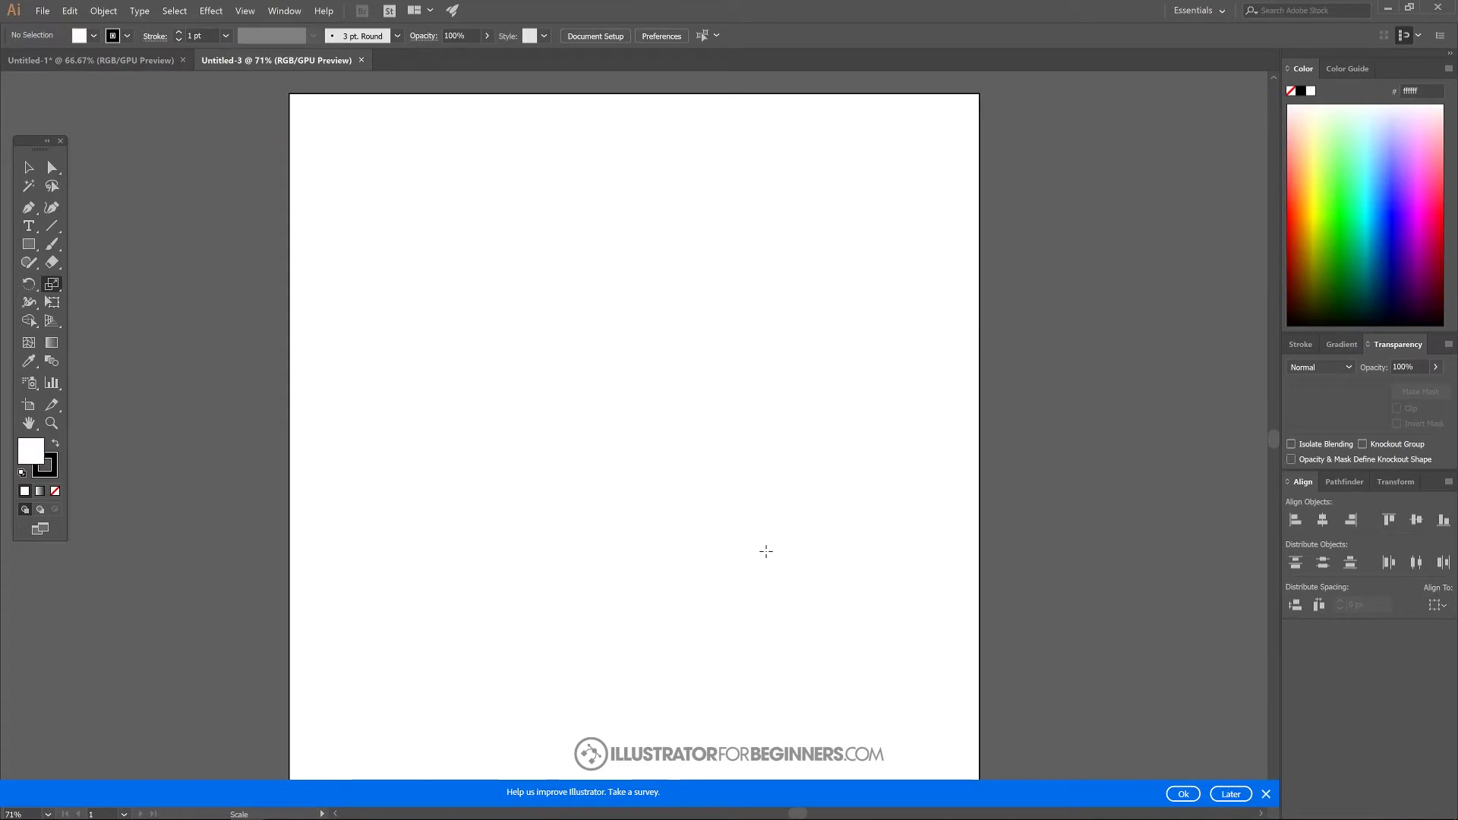
pyautogui.click(1267, 794)
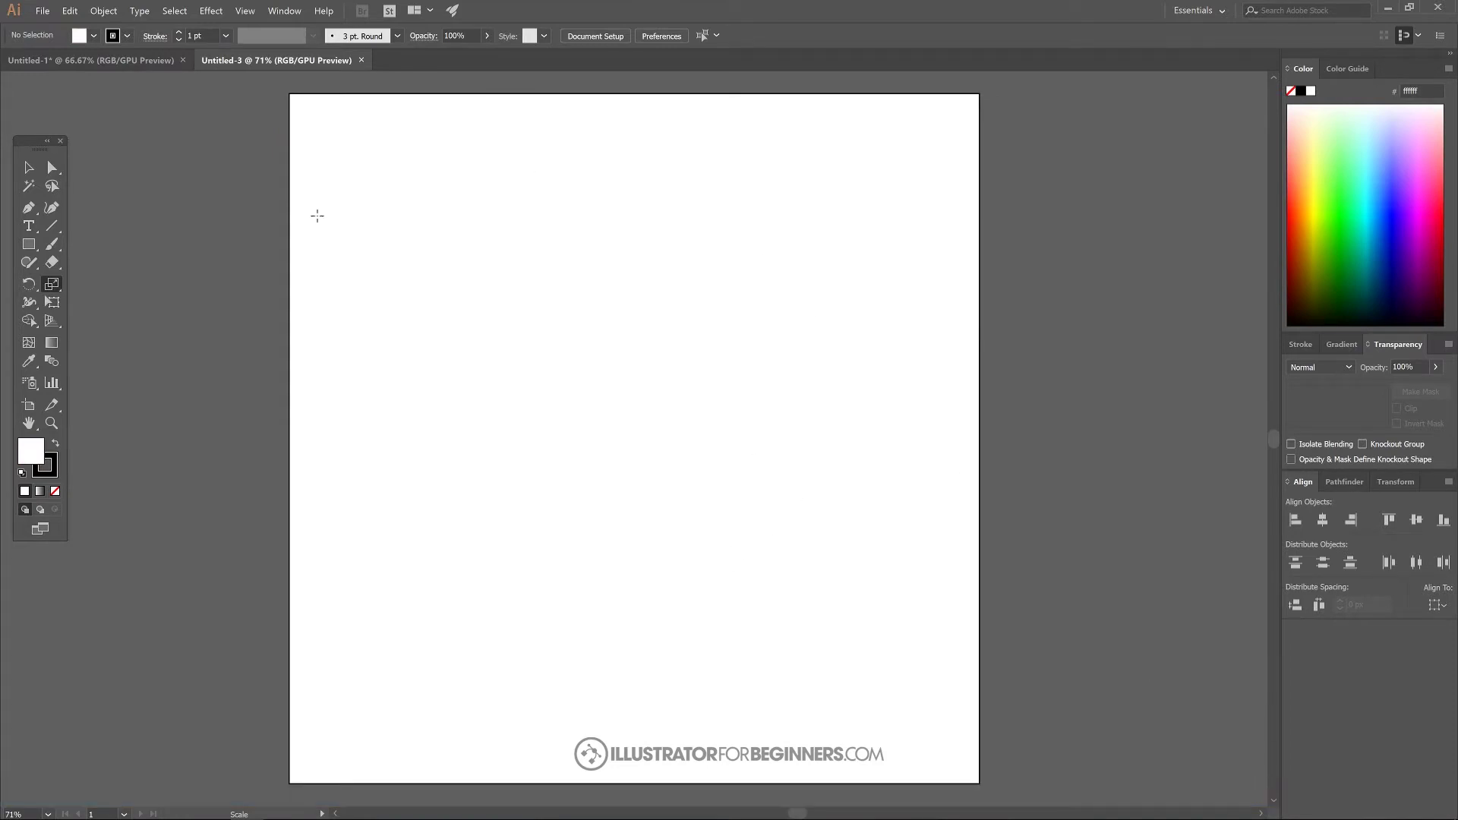
# Step: Turn off Snap to Pixel for the document and check the snapping options
pyautogui.click(244, 11)
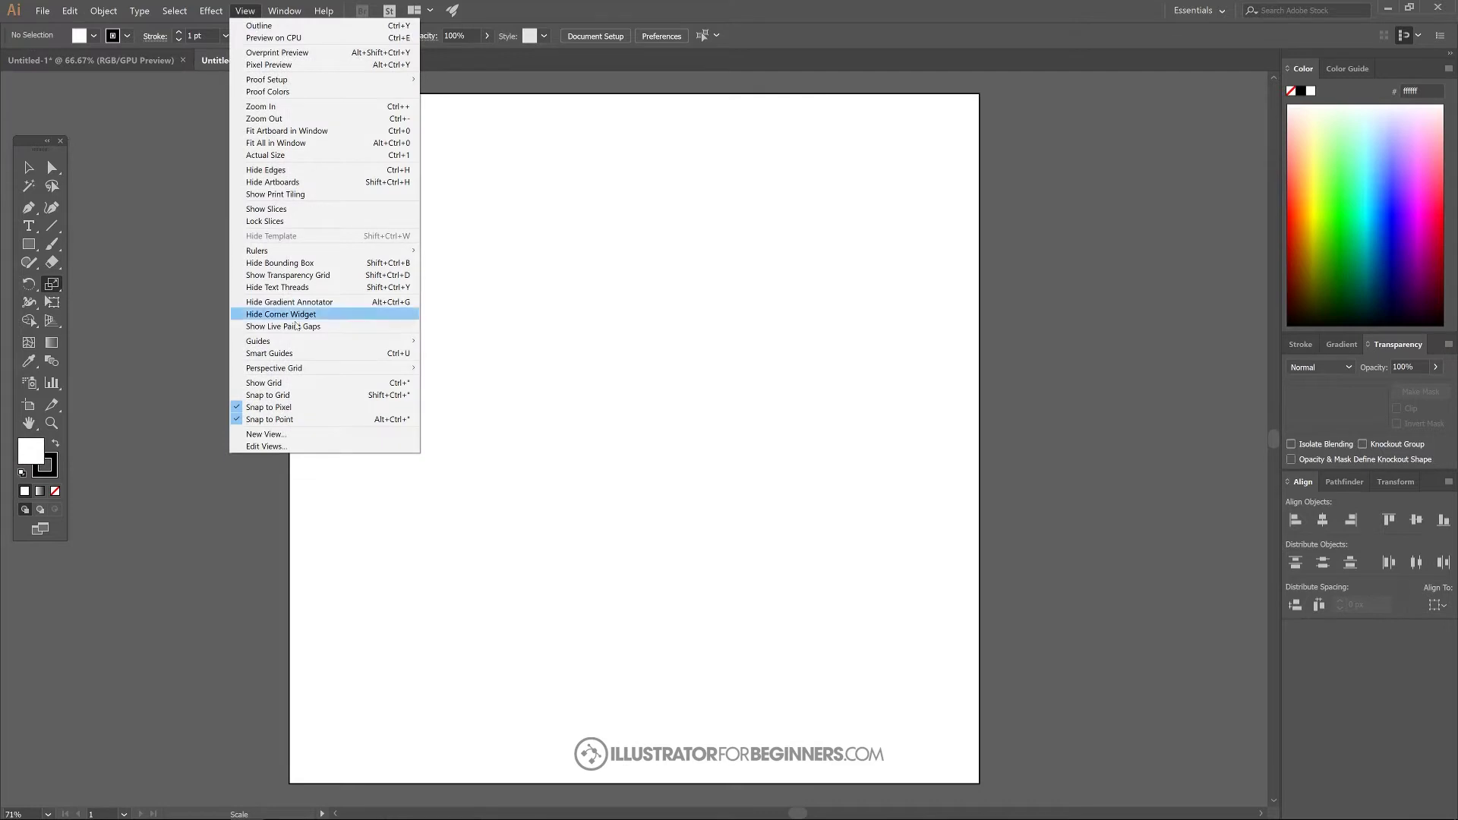
pyautogui.click(262, 408)
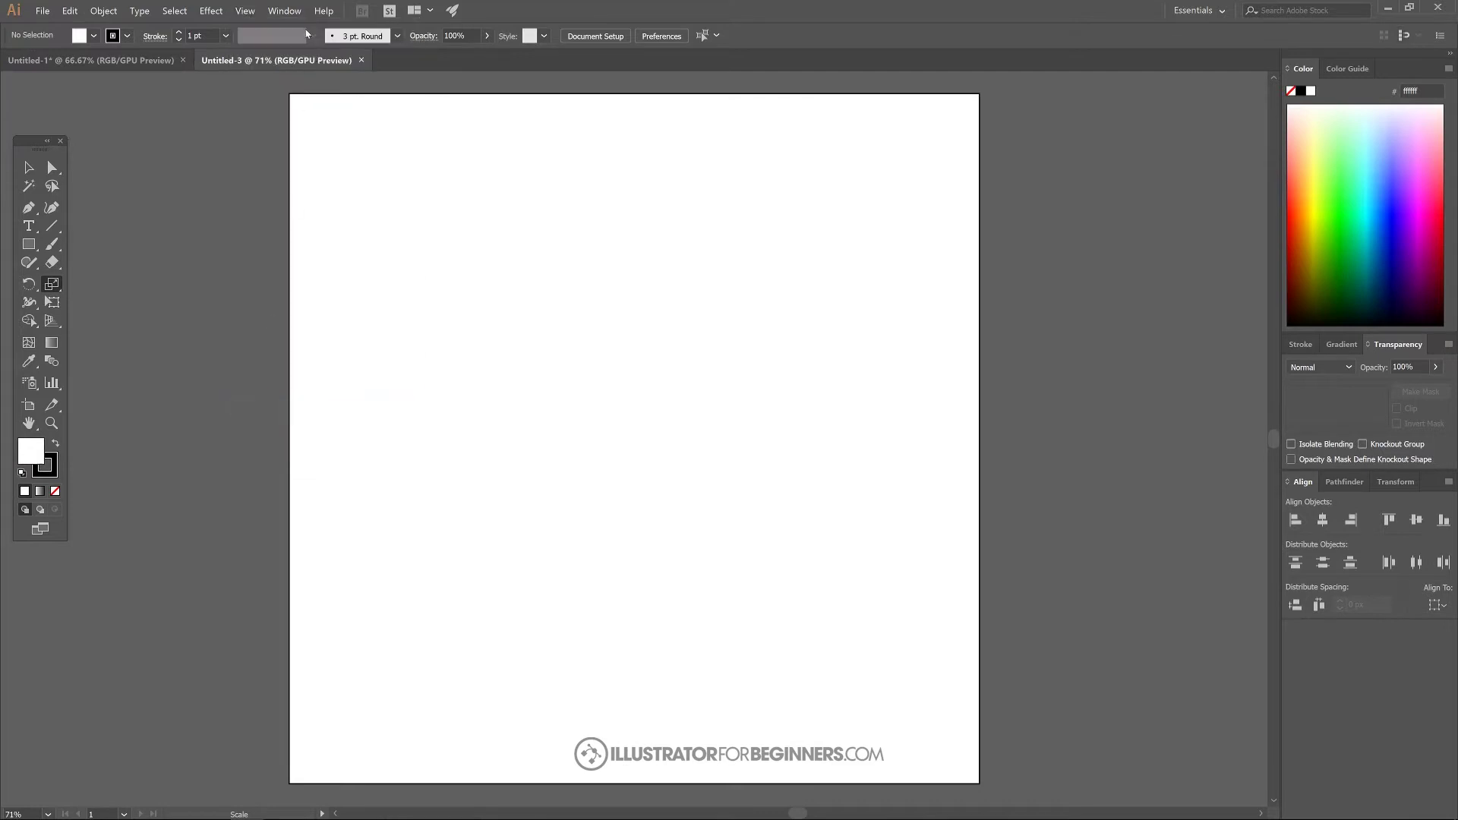
pyautogui.click(245, 11)
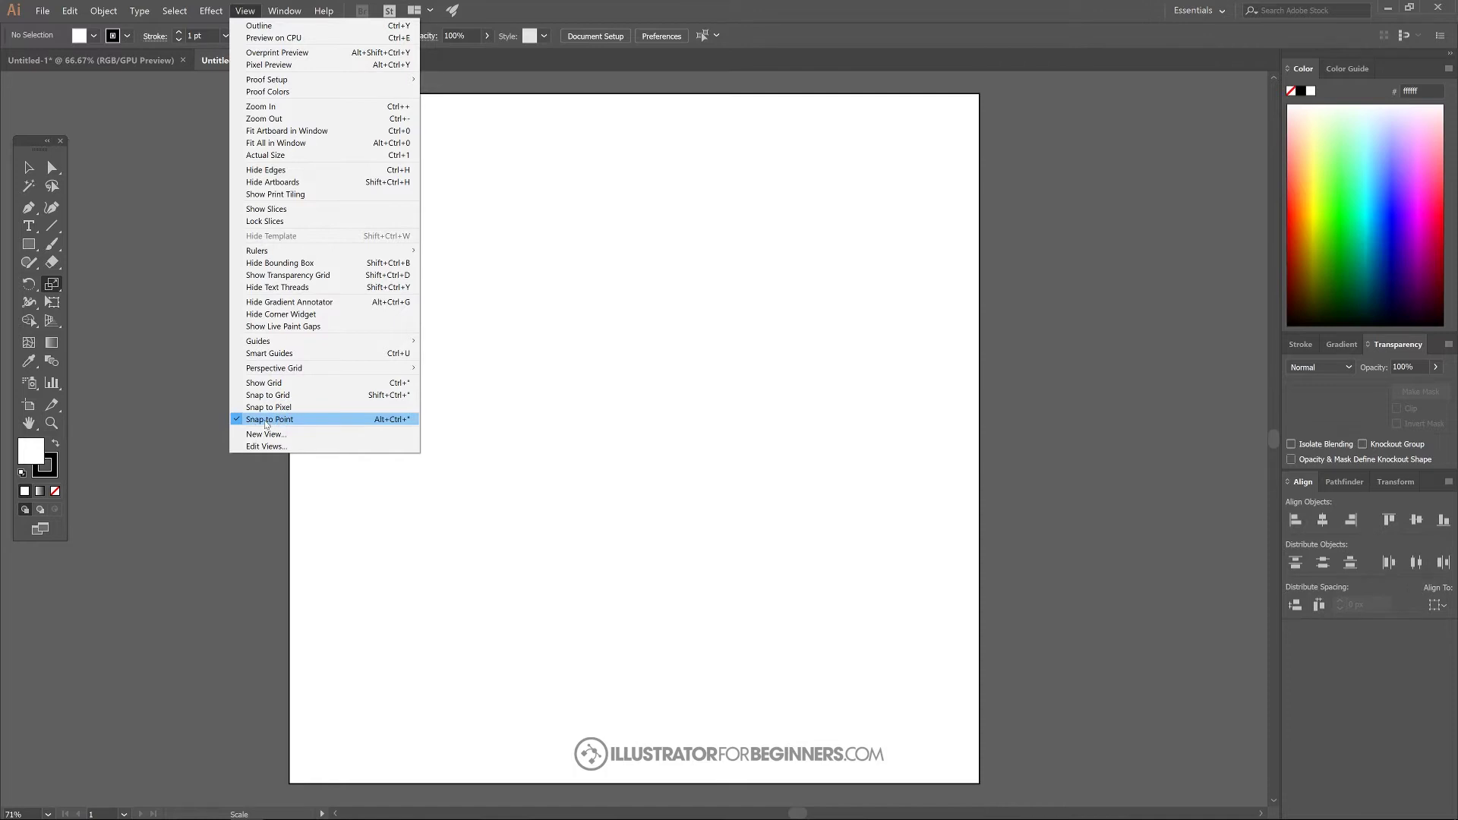
pyautogui.moveTo(284, 10)
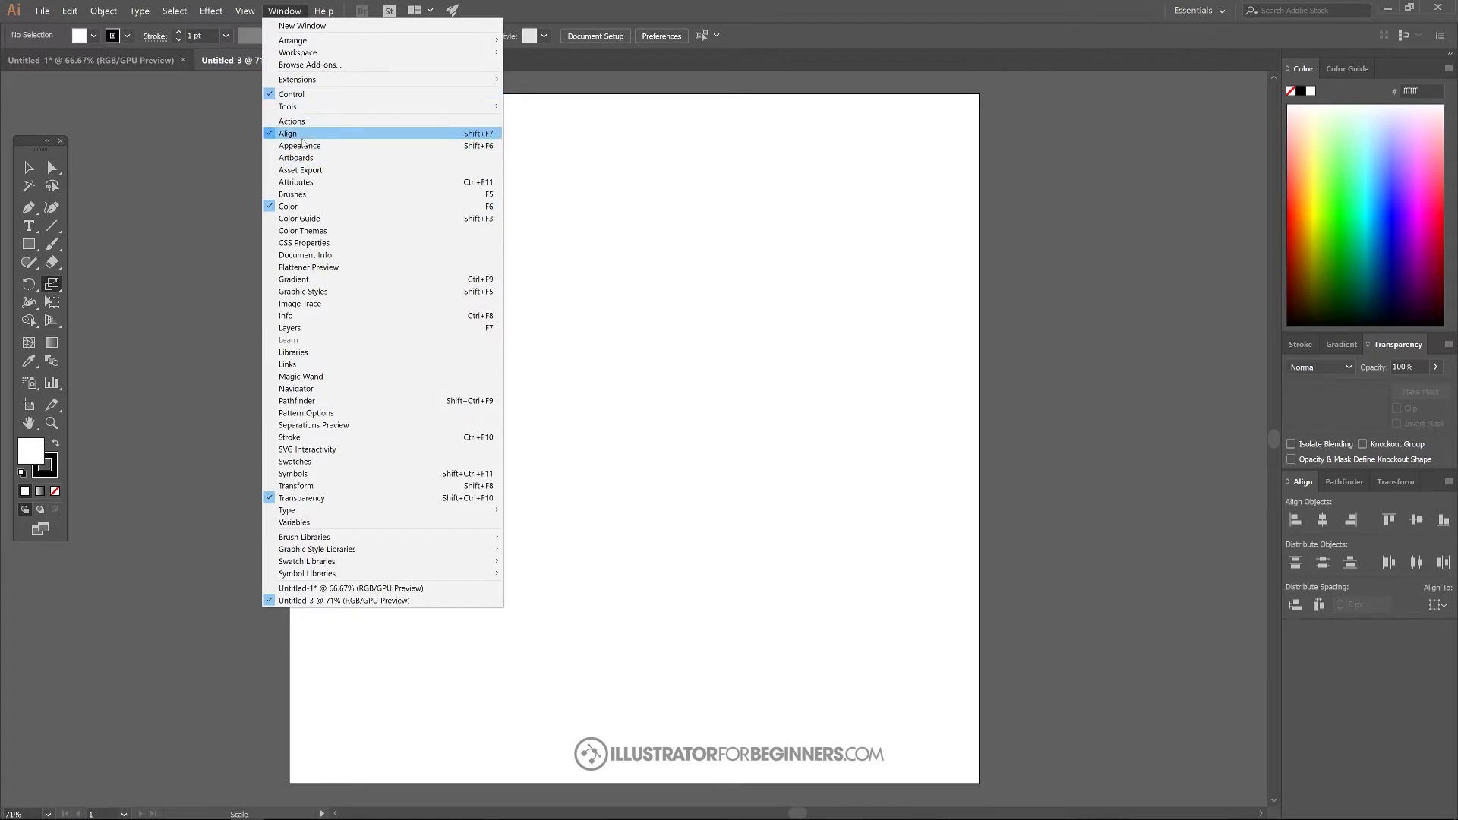
pyautogui.moveTo(297, 511)
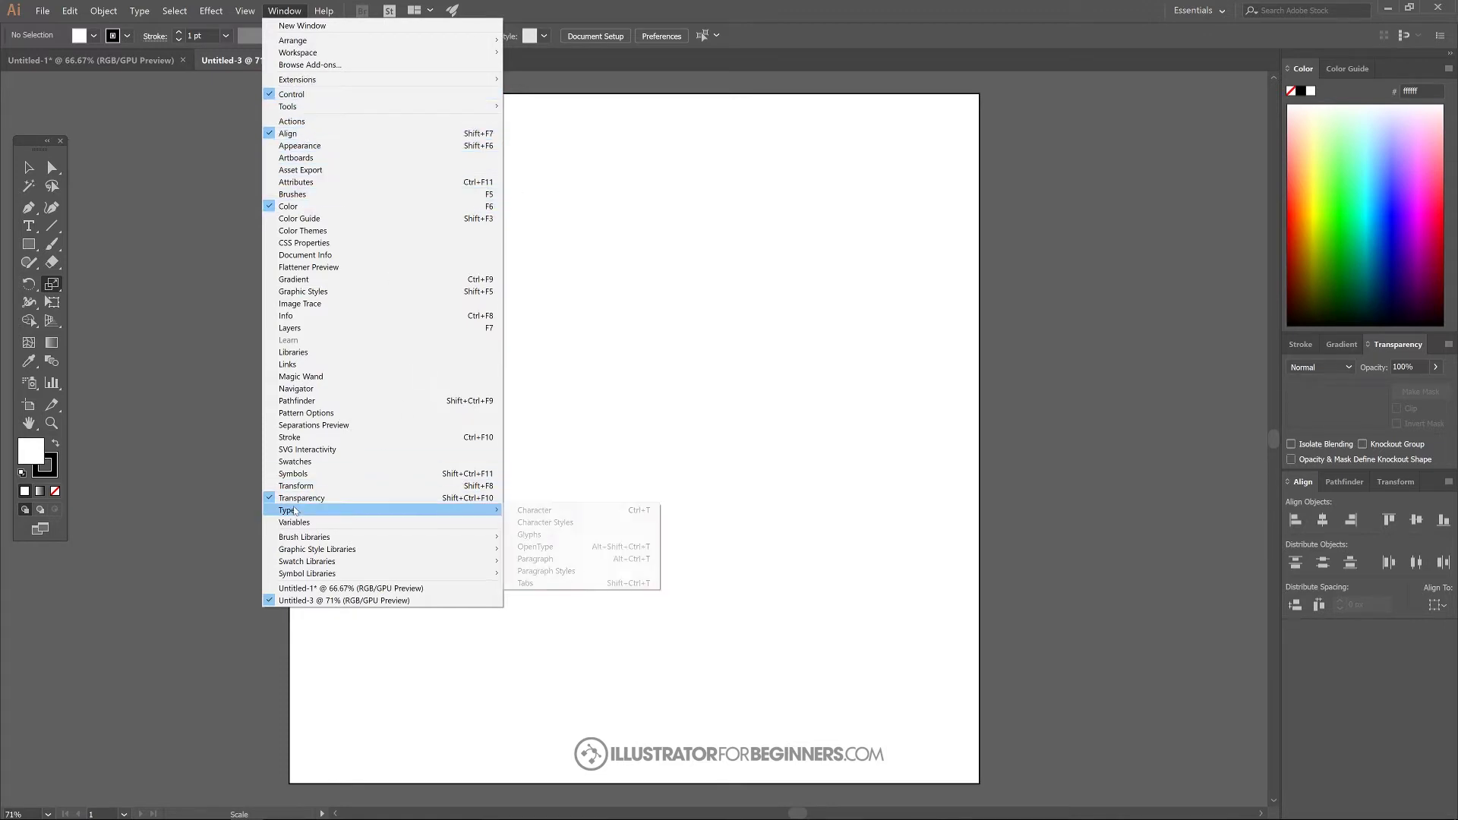
pyautogui.click(295, 16)
pyautogui.click(295, 15)
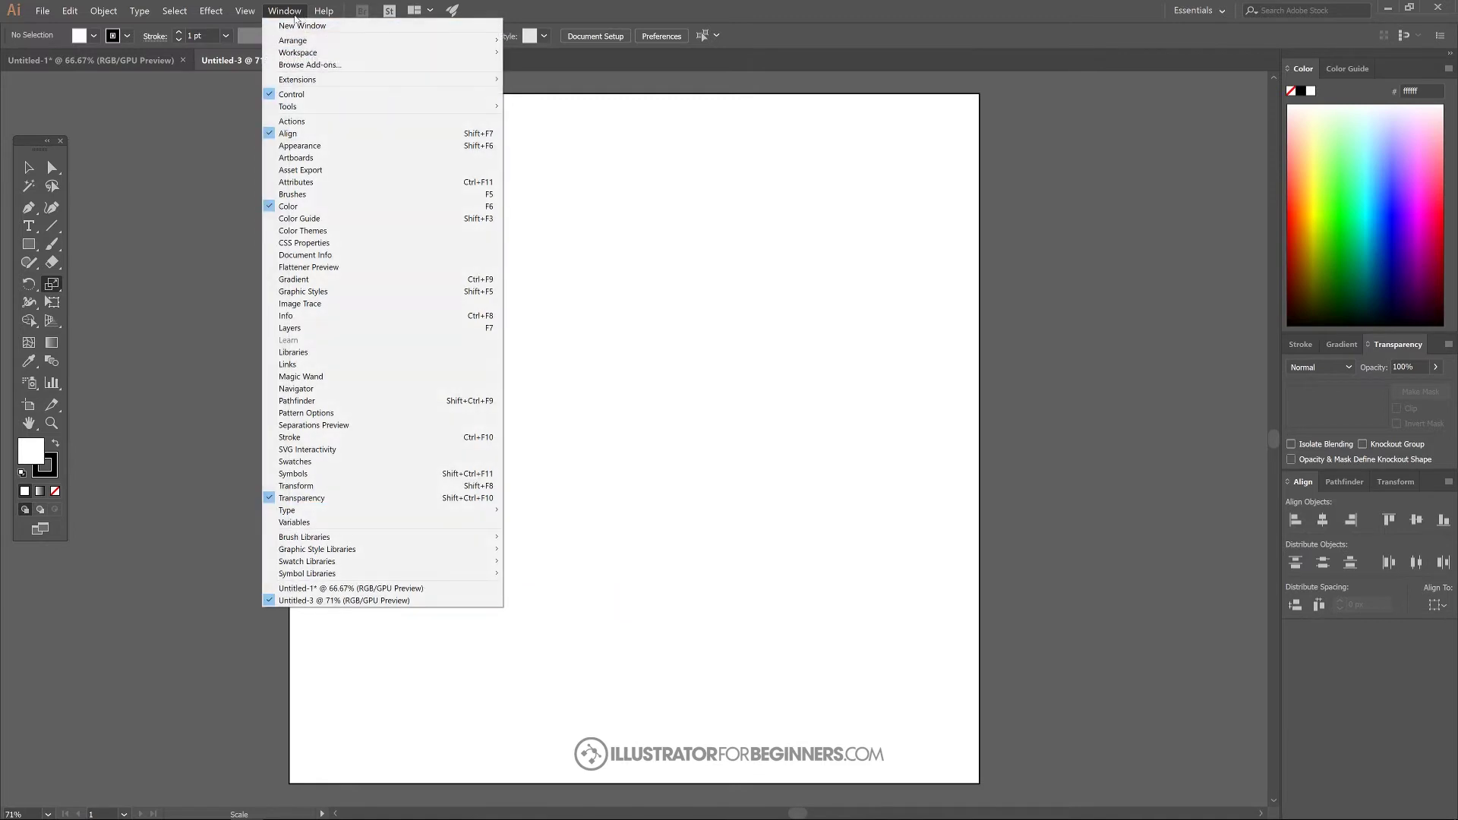
pyautogui.click(295, 15)
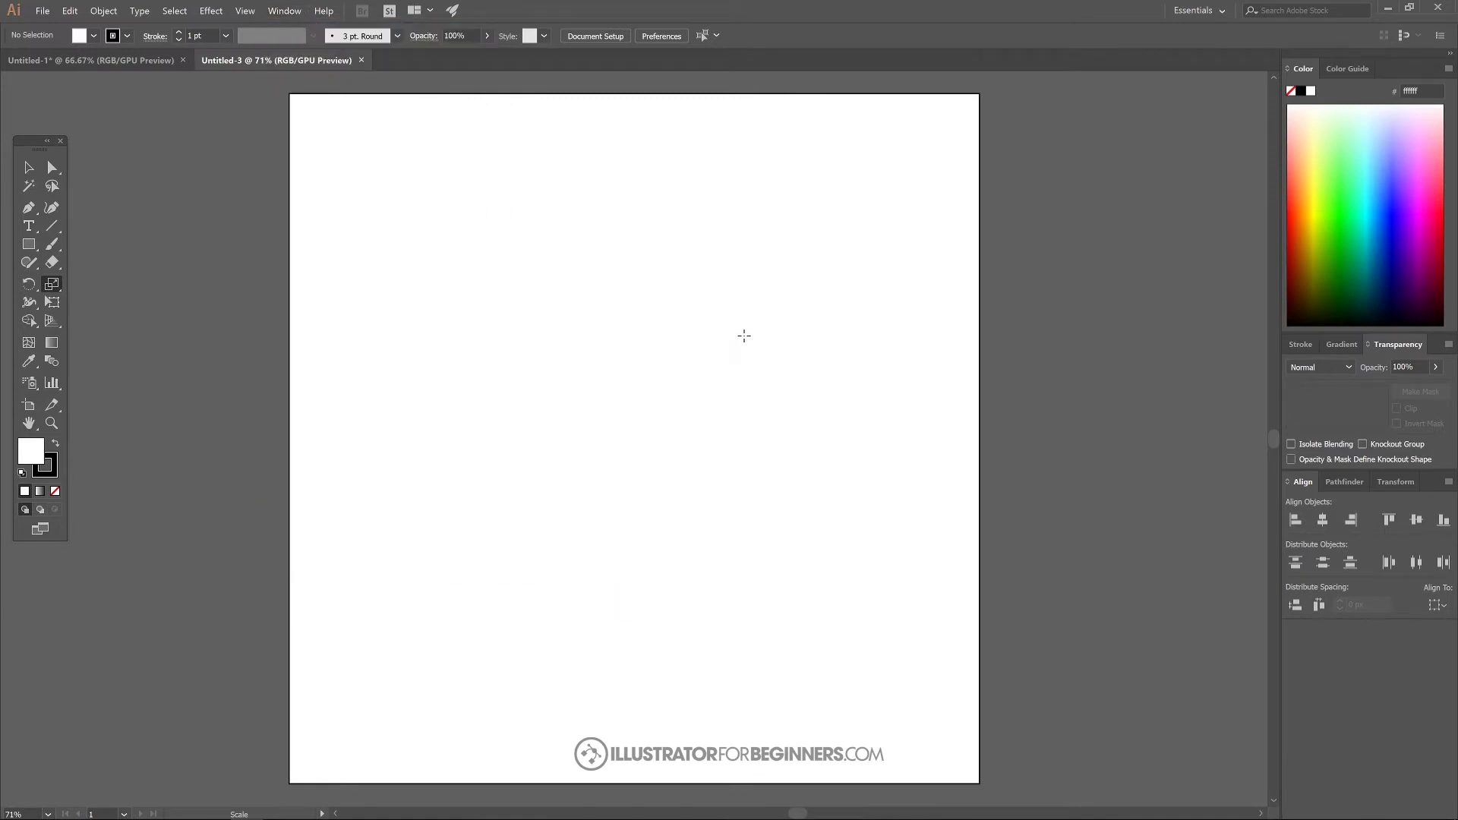
# Step: Add the point text "BANNER TEXT" in the League Gothic font near the artboard's middle
pyautogui.click(33, 229)
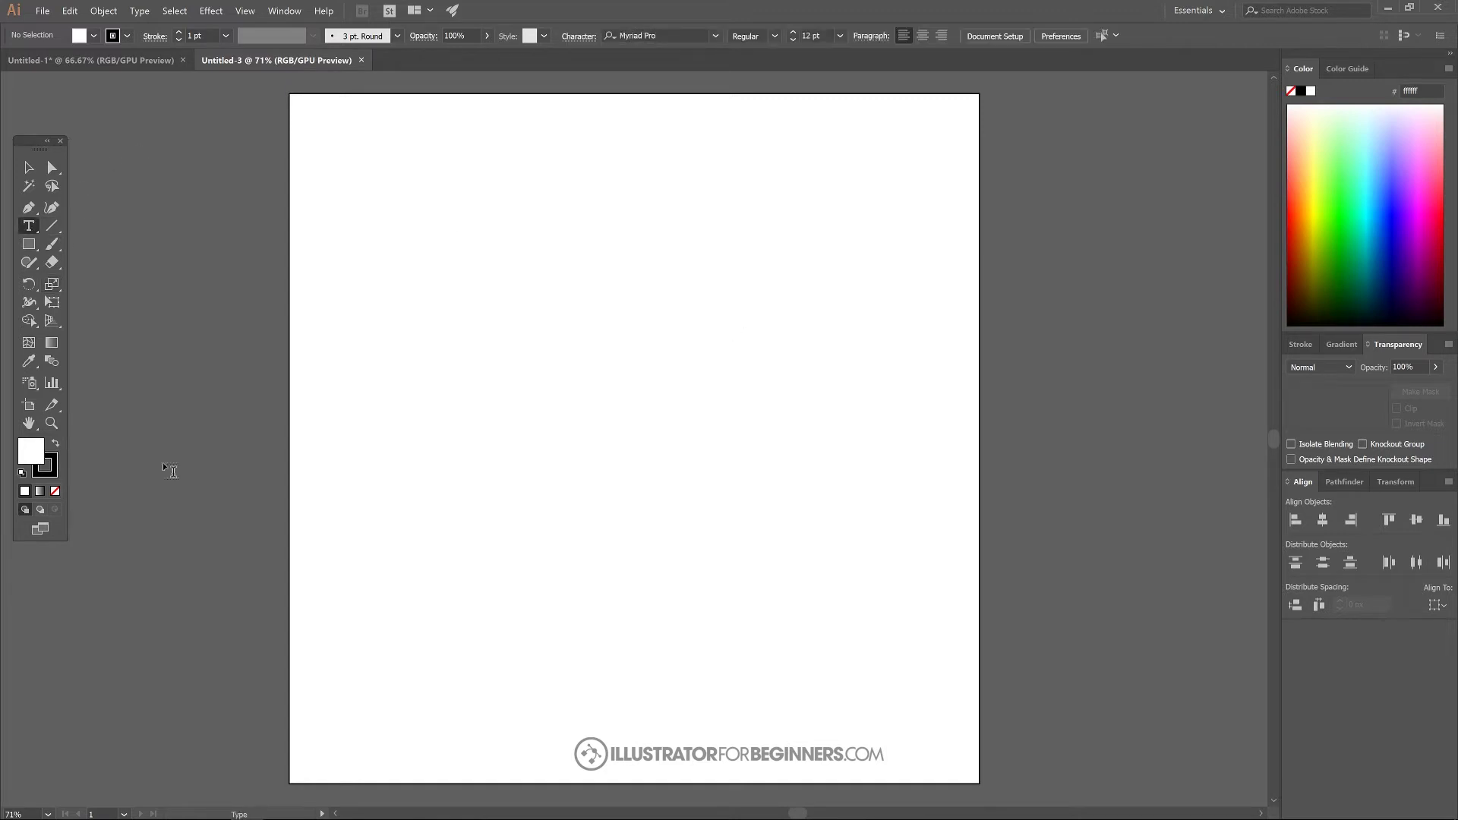
pyautogui.click(560, 398)
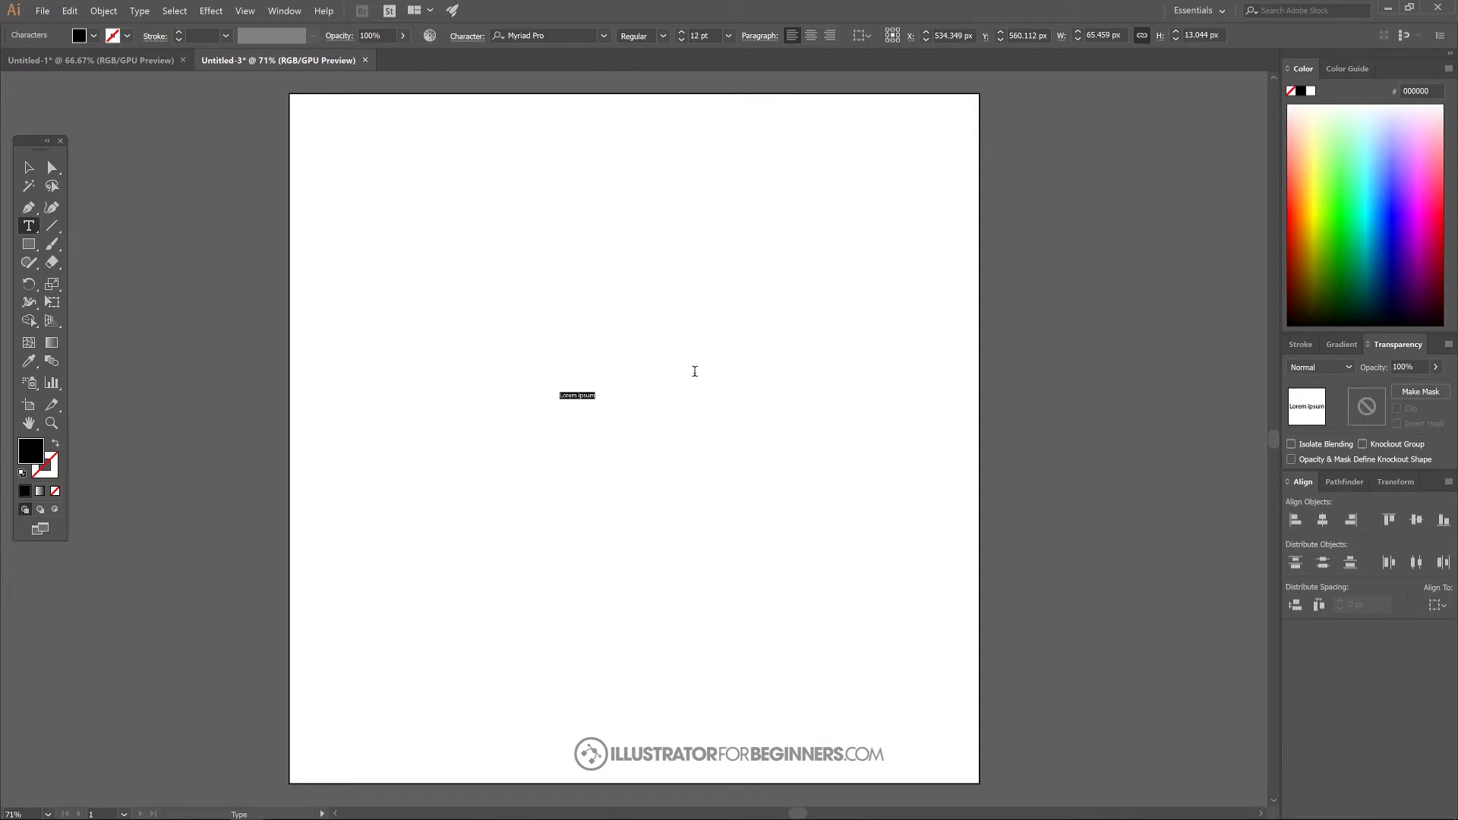
pyautogui.click(604, 35)
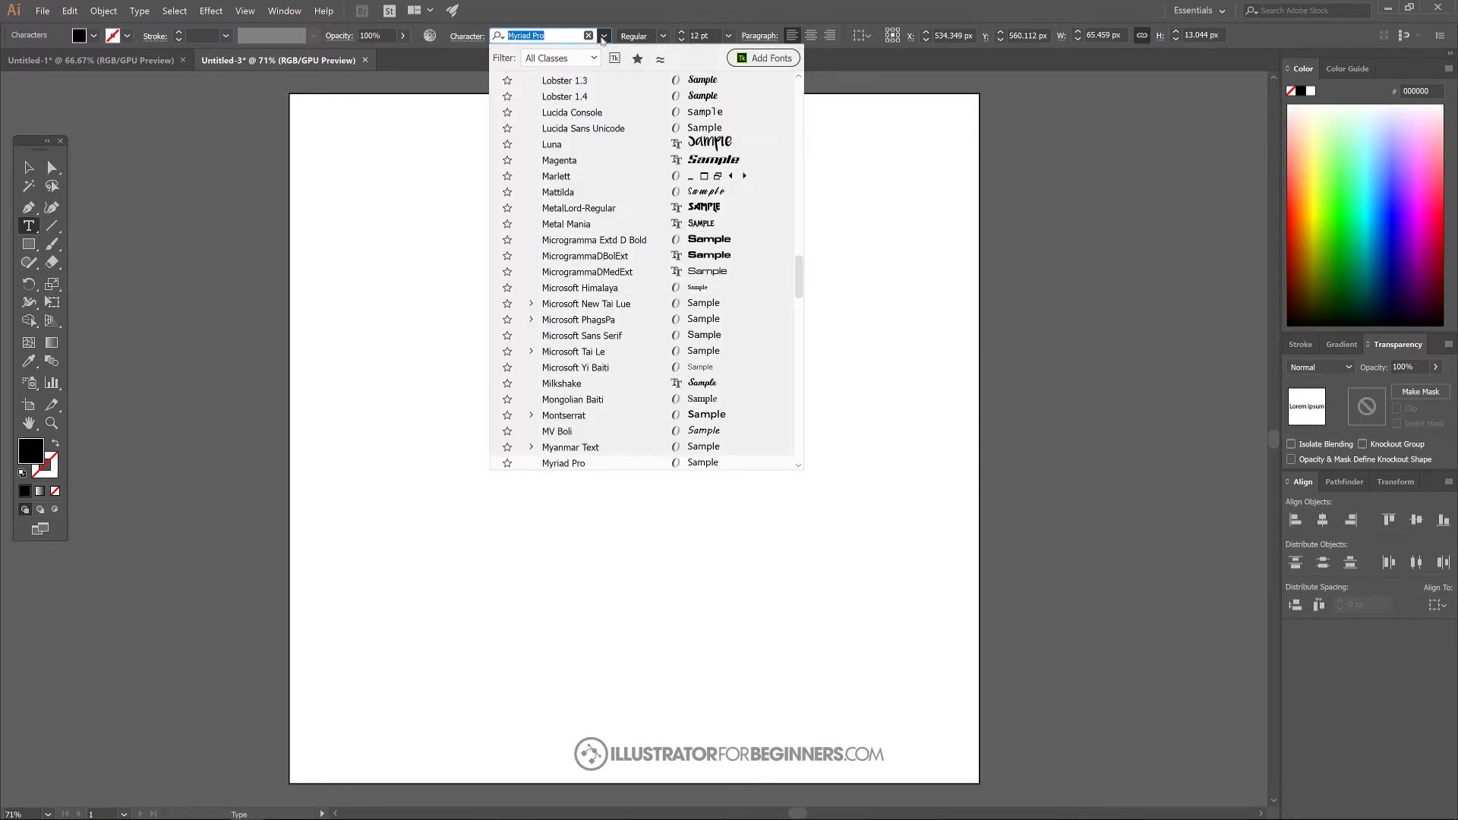
pyautogui.scroll(3, 587, 320)
pyautogui.scroll(2, 587, 320)
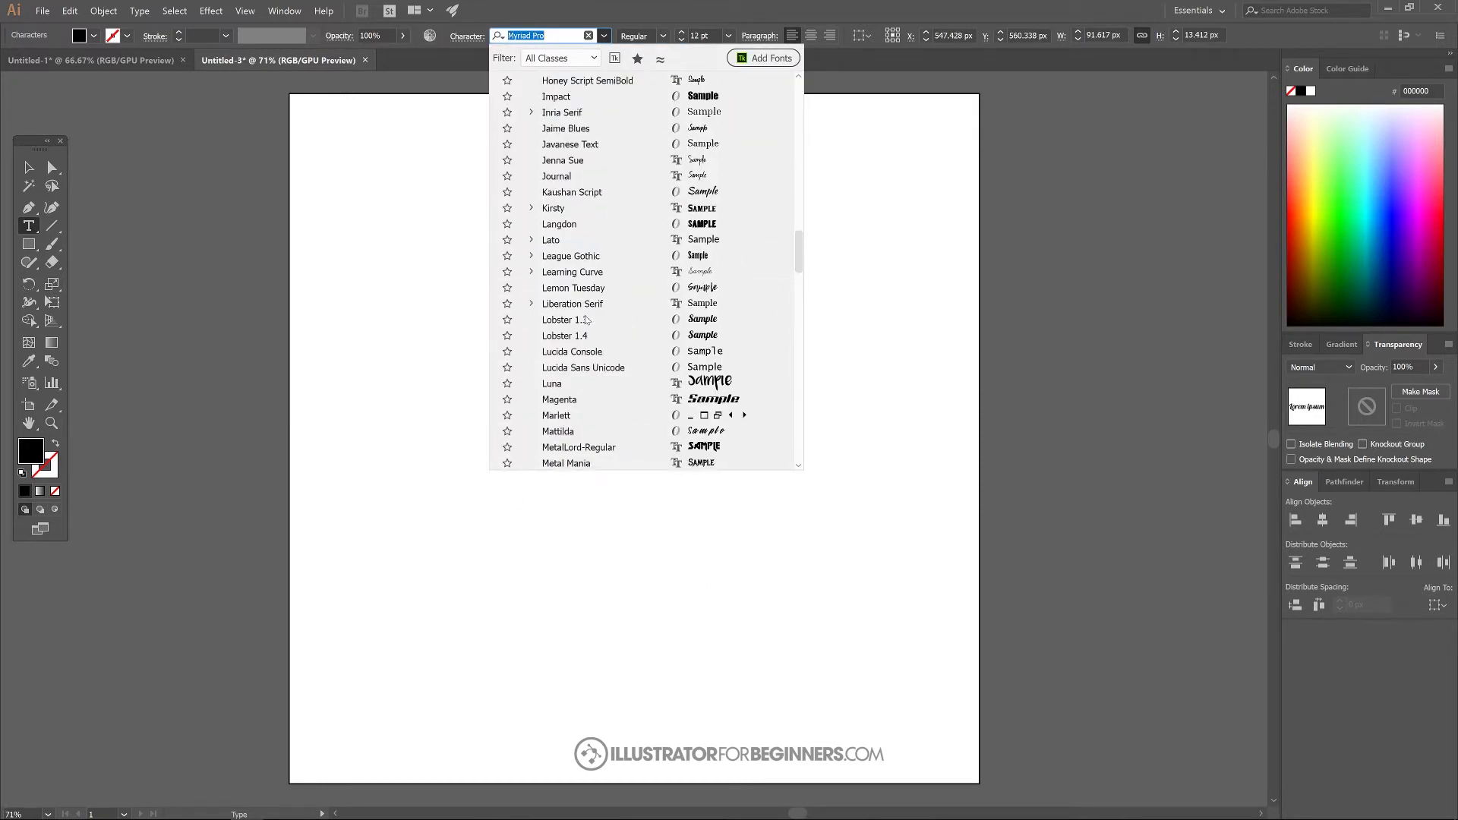
pyautogui.click(577, 257)
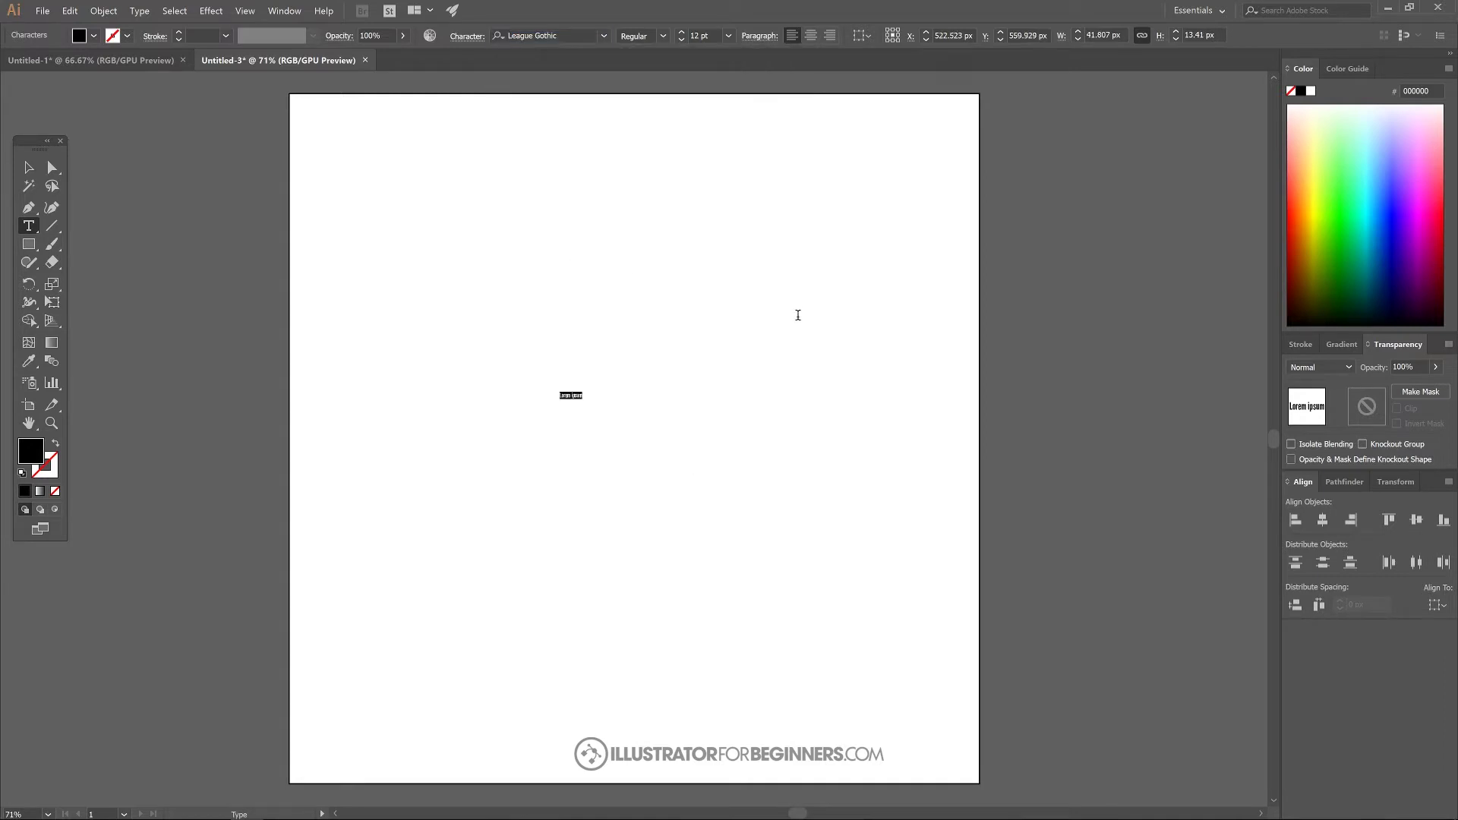
pyautogui.write('BANNER TEXT')
# Step: Enlarge the text to about 570 px wide and centre it horizontally and vertically on the artboard
pyautogui.click(25, 168)
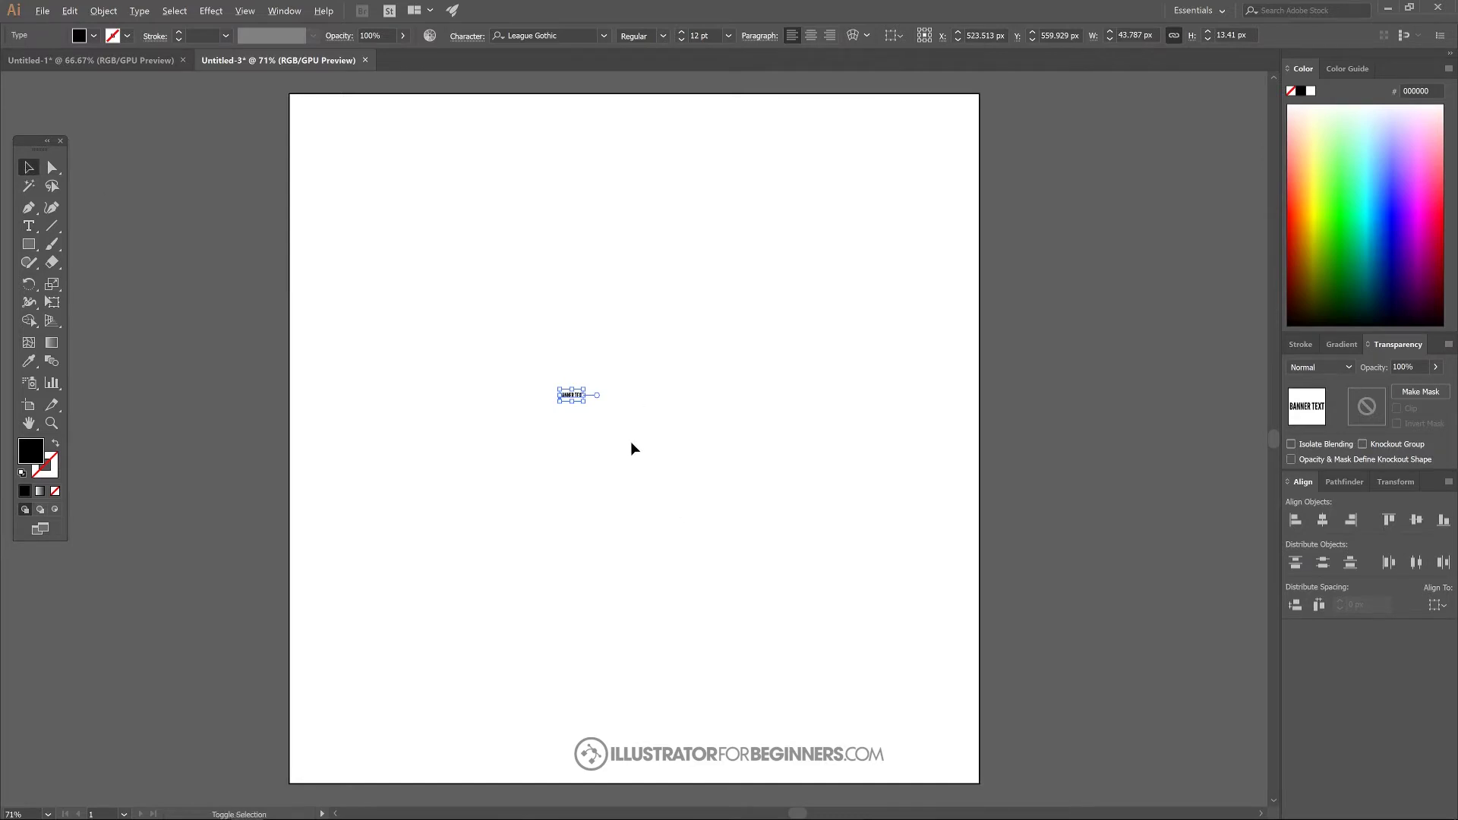
pyautogui.moveTo(585, 403); pyautogui.dragTo(727, 481)
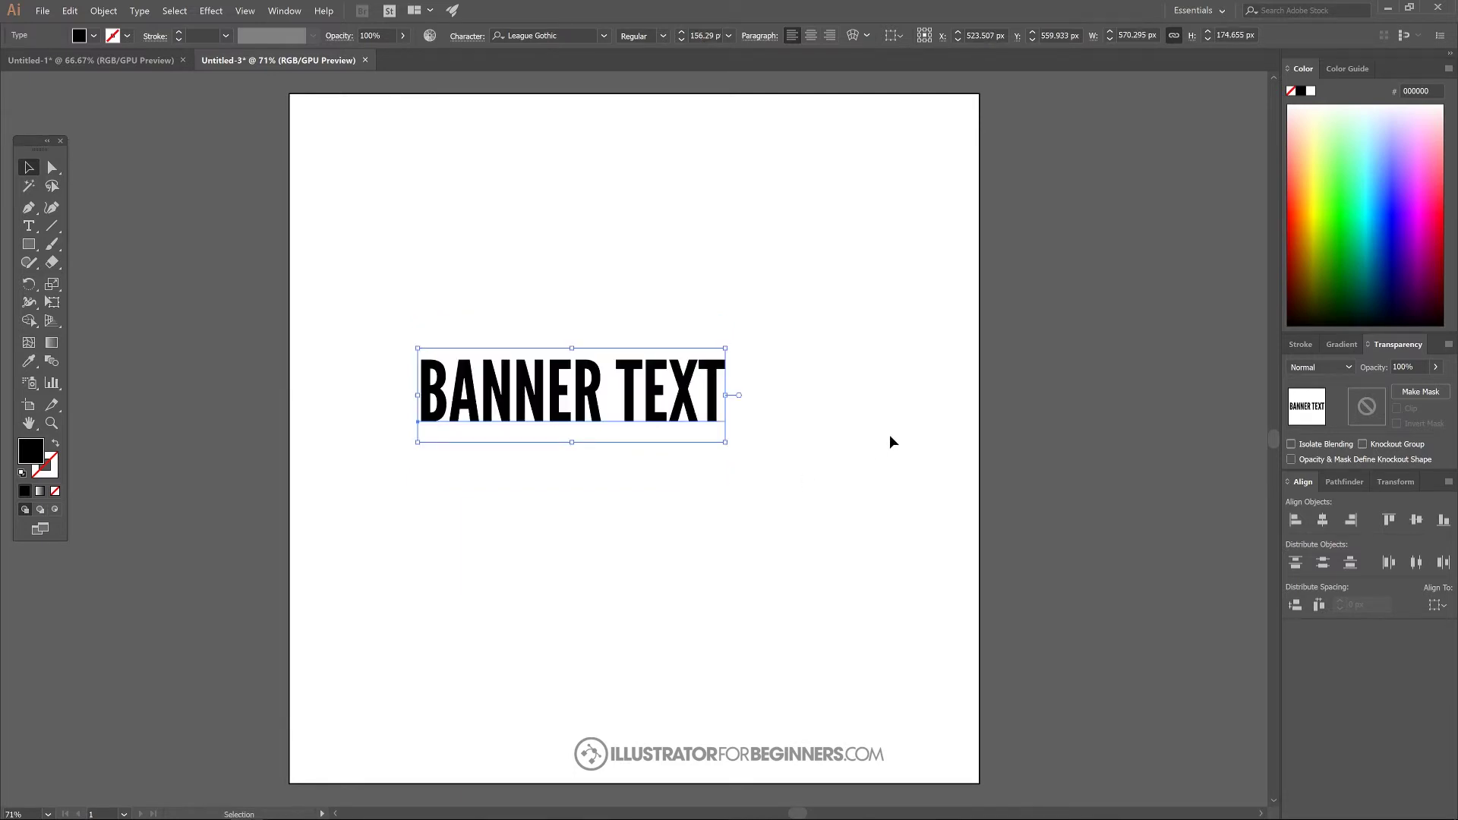
pyautogui.click(1438, 606)
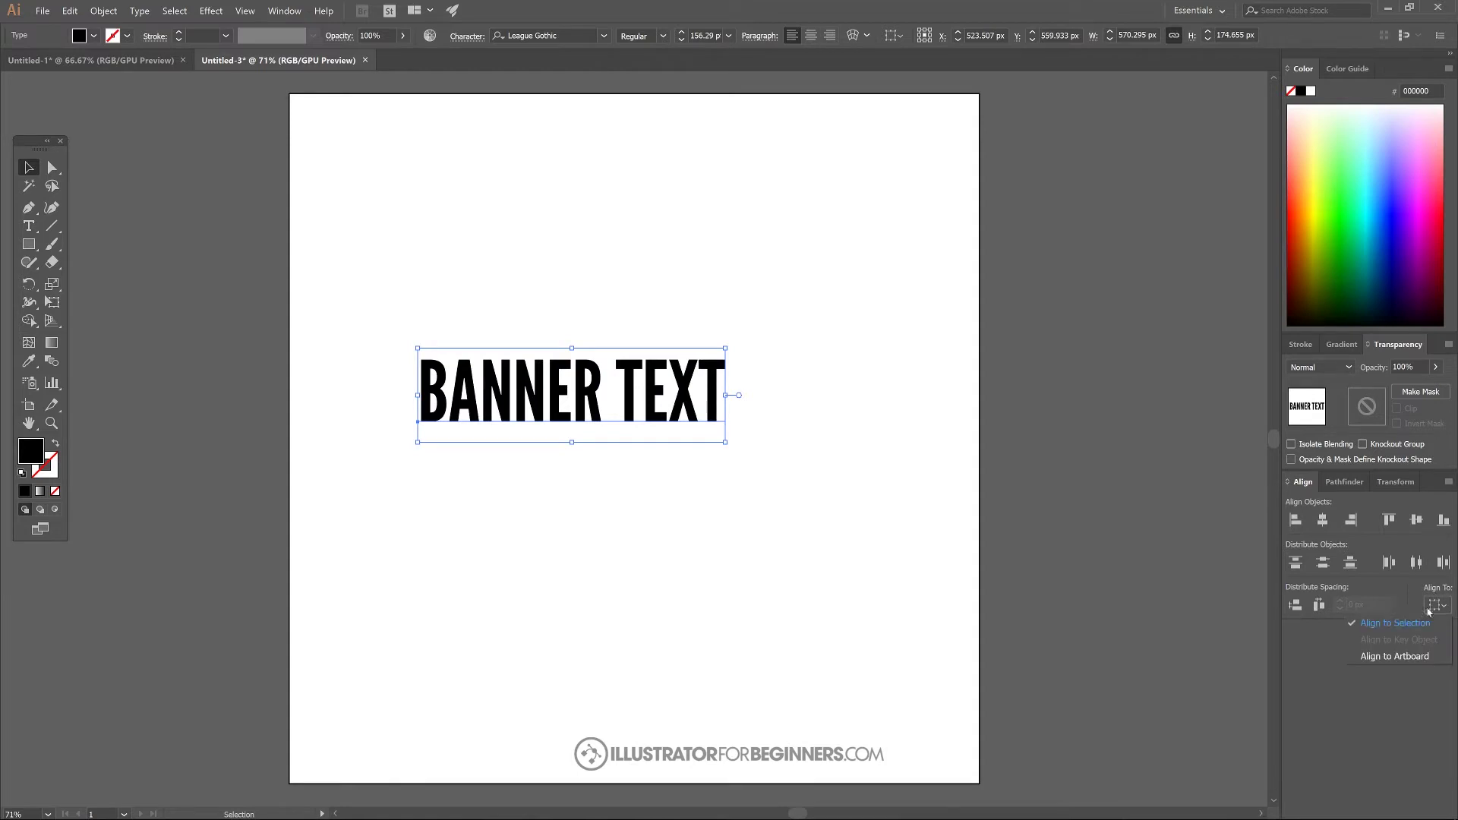
pyautogui.click(1404, 656)
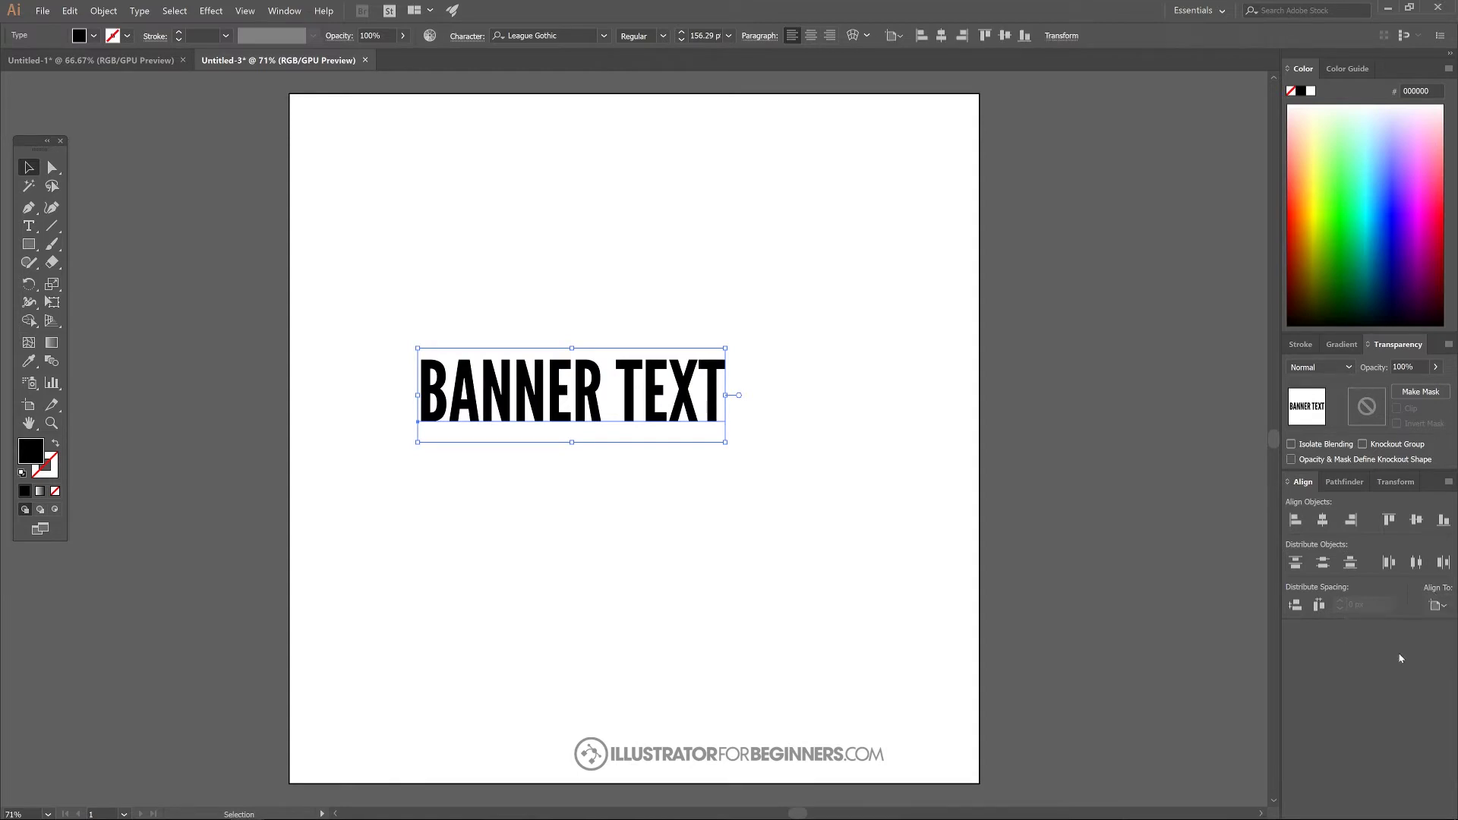
pyautogui.click(1322, 521)
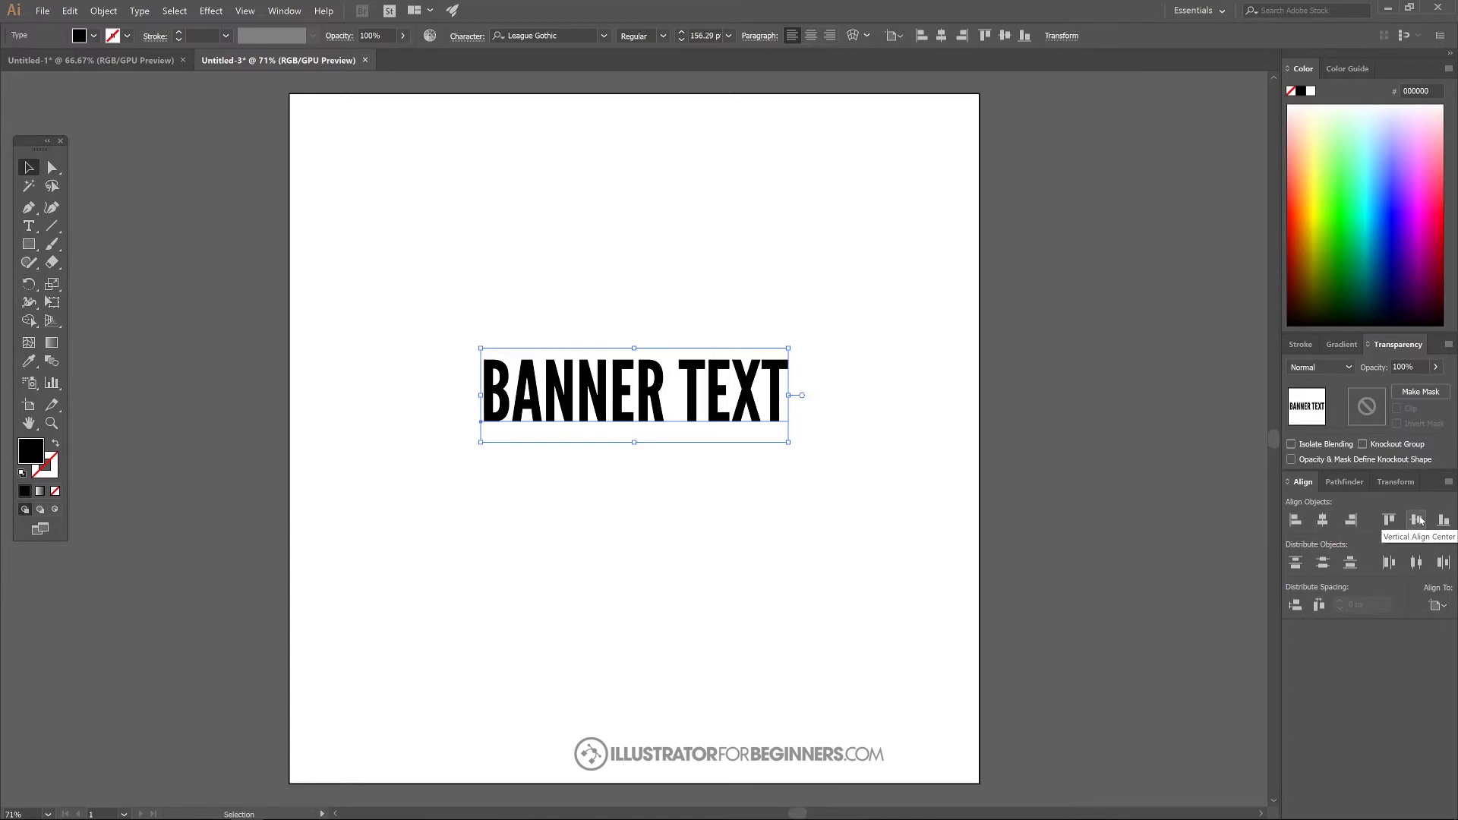
pyautogui.click(1416, 520)
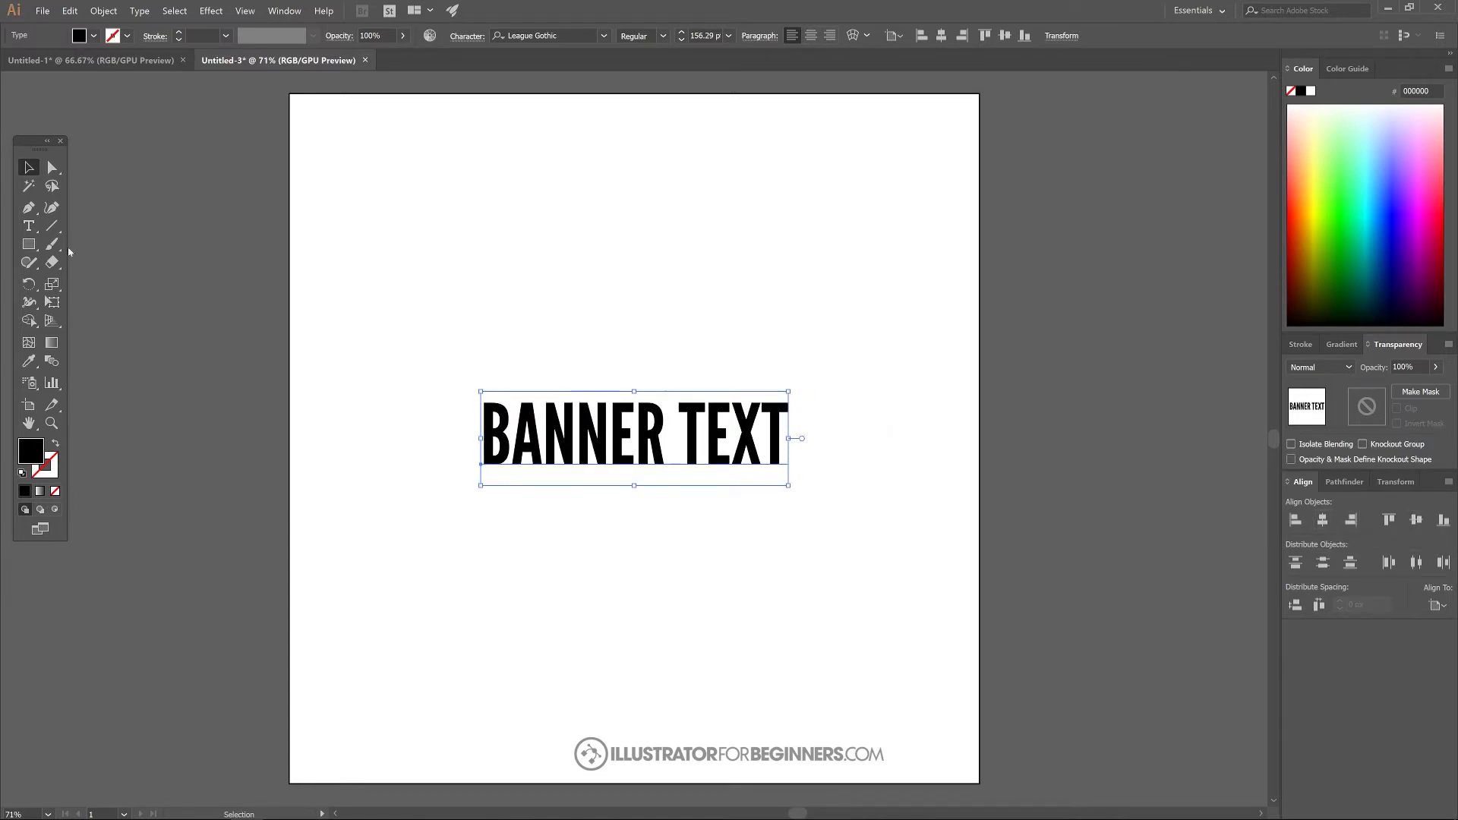
# Step: Draw a rectangle about 910 x 808 px over the text and fill it with red ff0000
pyautogui.click(30, 245)
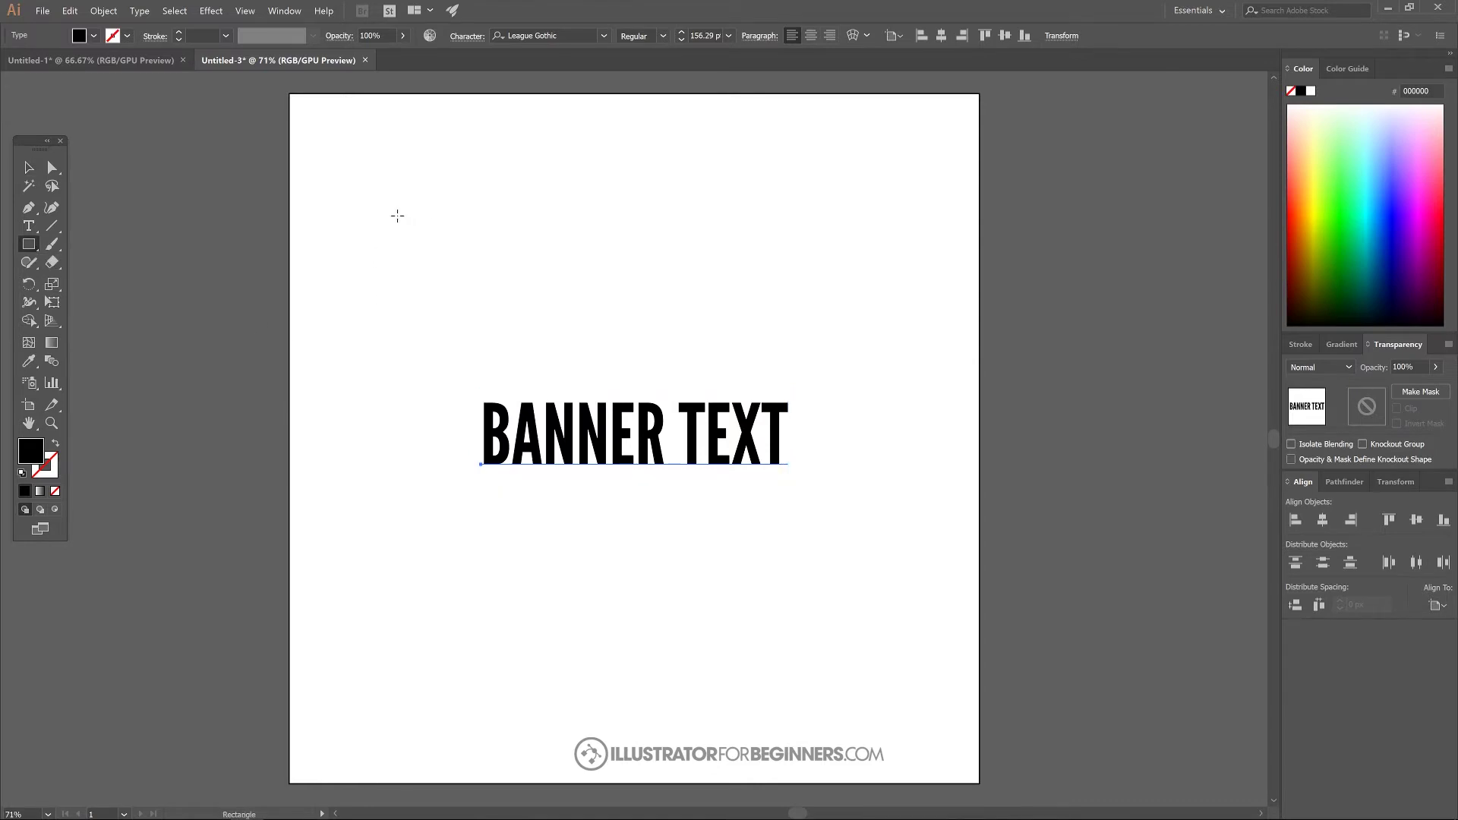
pyautogui.moveTo(394, 215); pyautogui.dragTo(886, 650)
pyautogui.moveTo(1301, 203); pyautogui.dragTo(1287, 219)
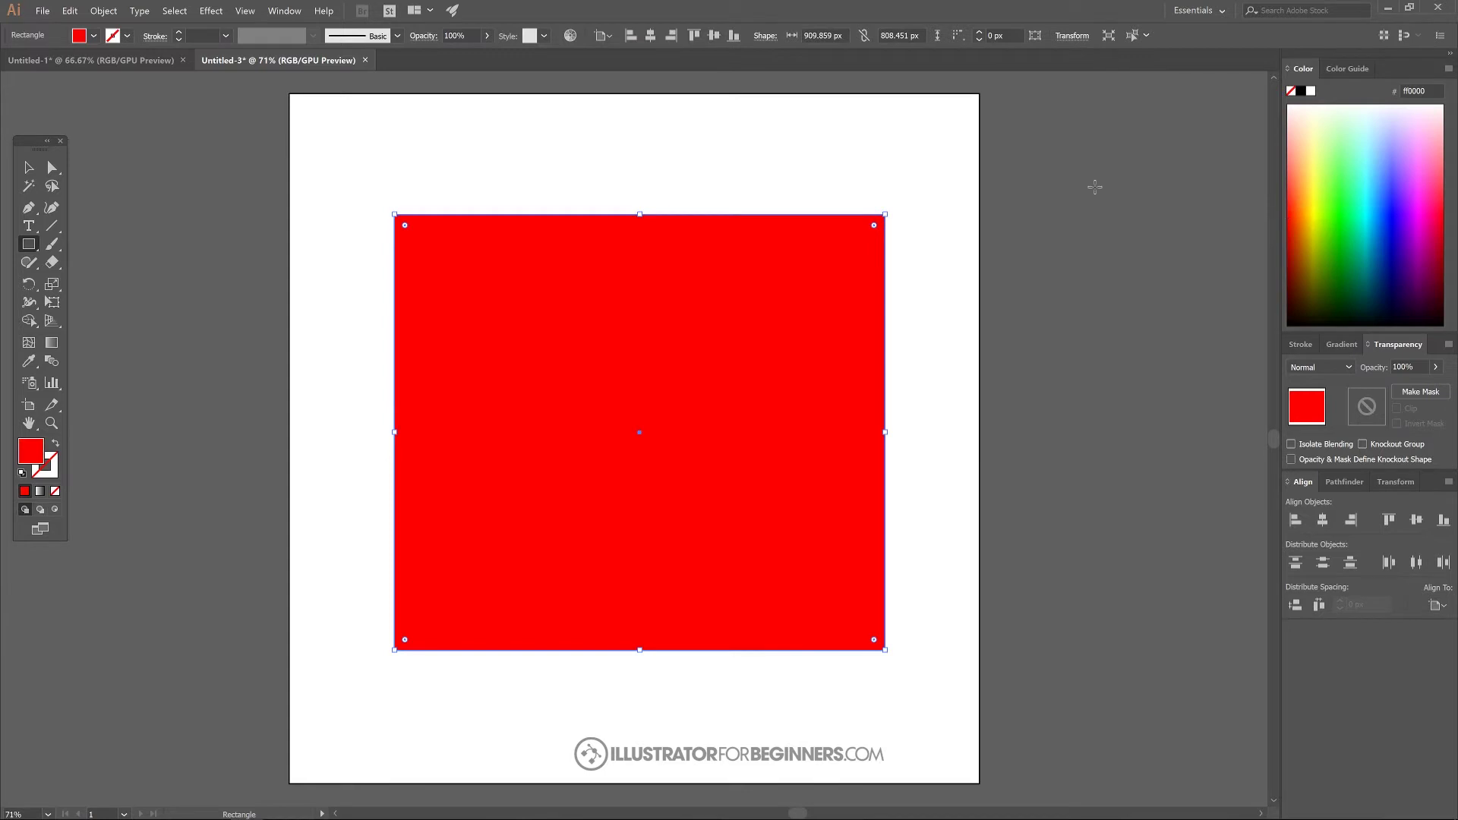
# Step: Centre the red rectangle horizontally and vertically on the artboard and deselect it
pyautogui.press('v')
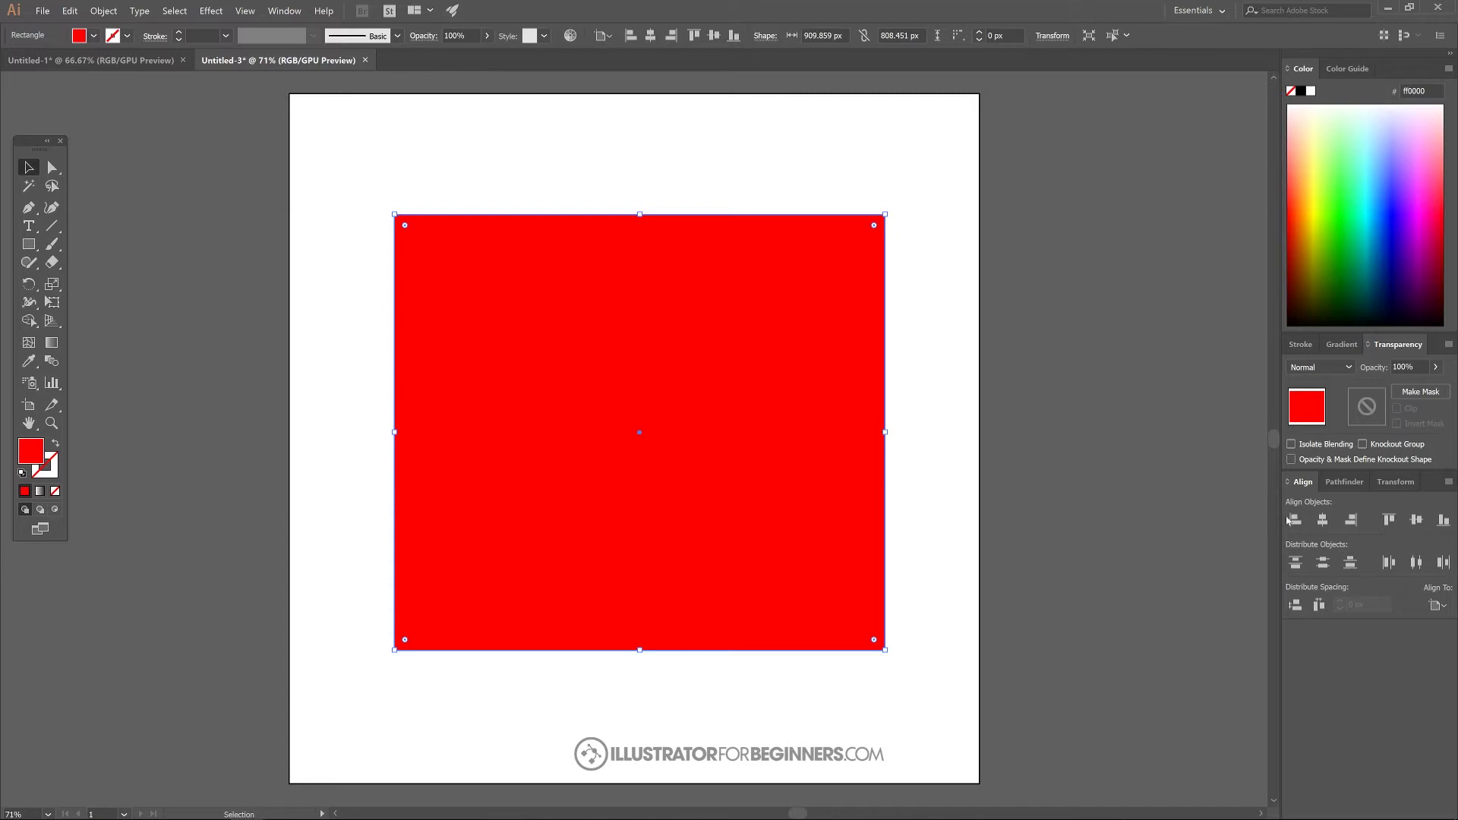
pyautogui.click(1322, 521)
pyautogui.click(1417, 519)
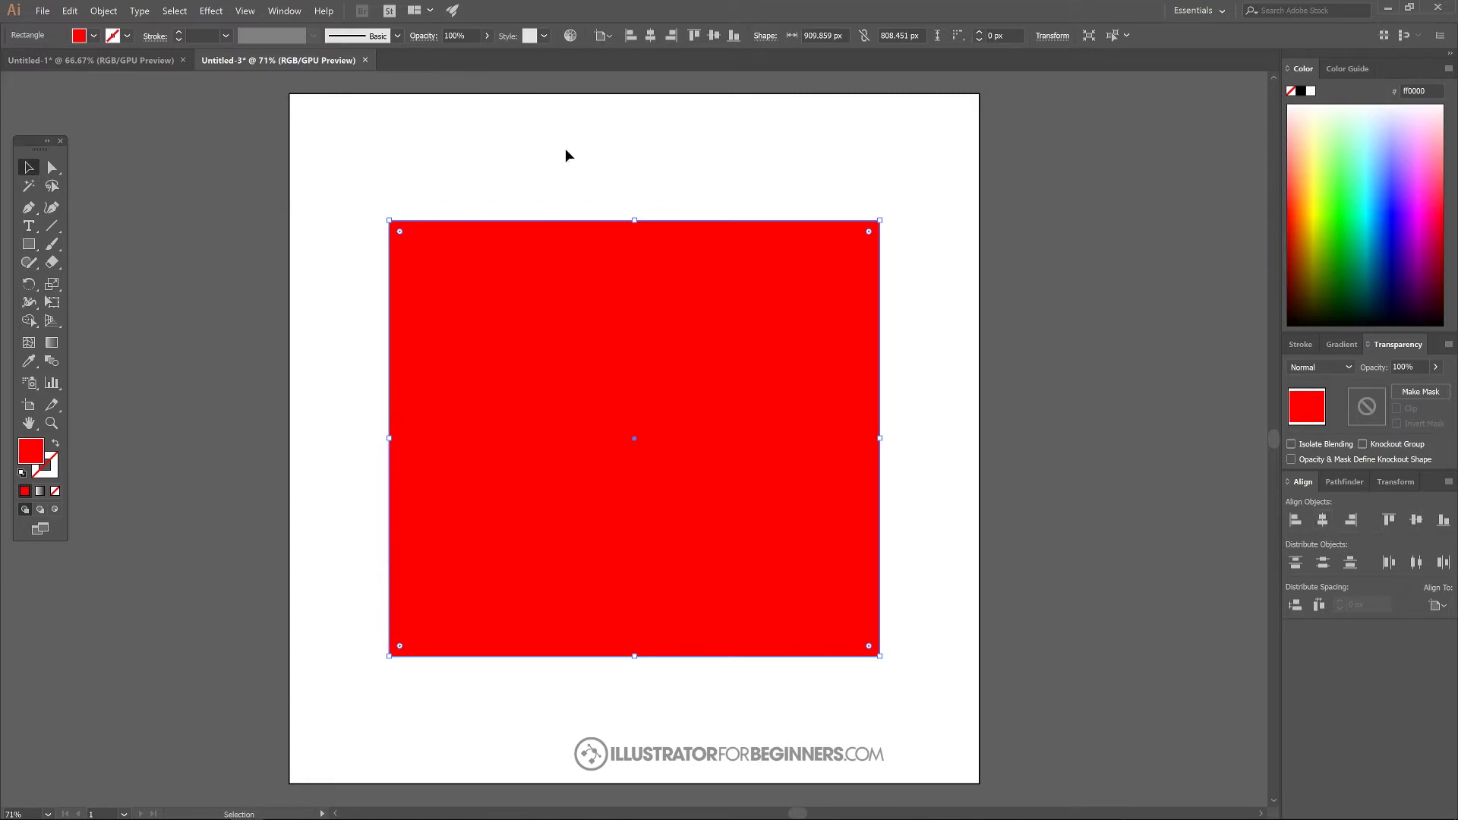
pyautogui.click(916, 346)
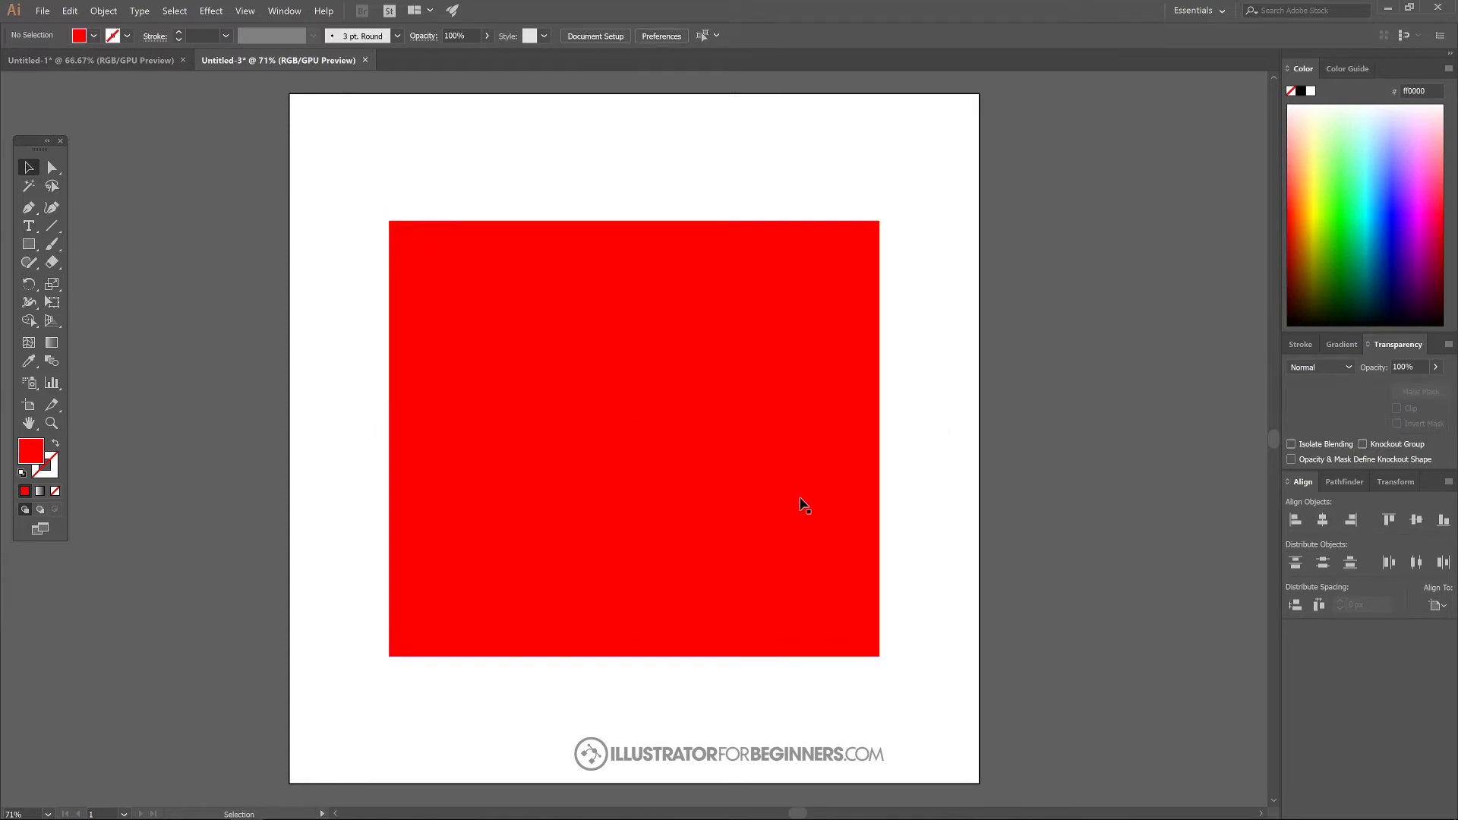
# Step: Reduce the red rectangle's opacity to 51% and deselect it
pyautogui.click(622, 257)
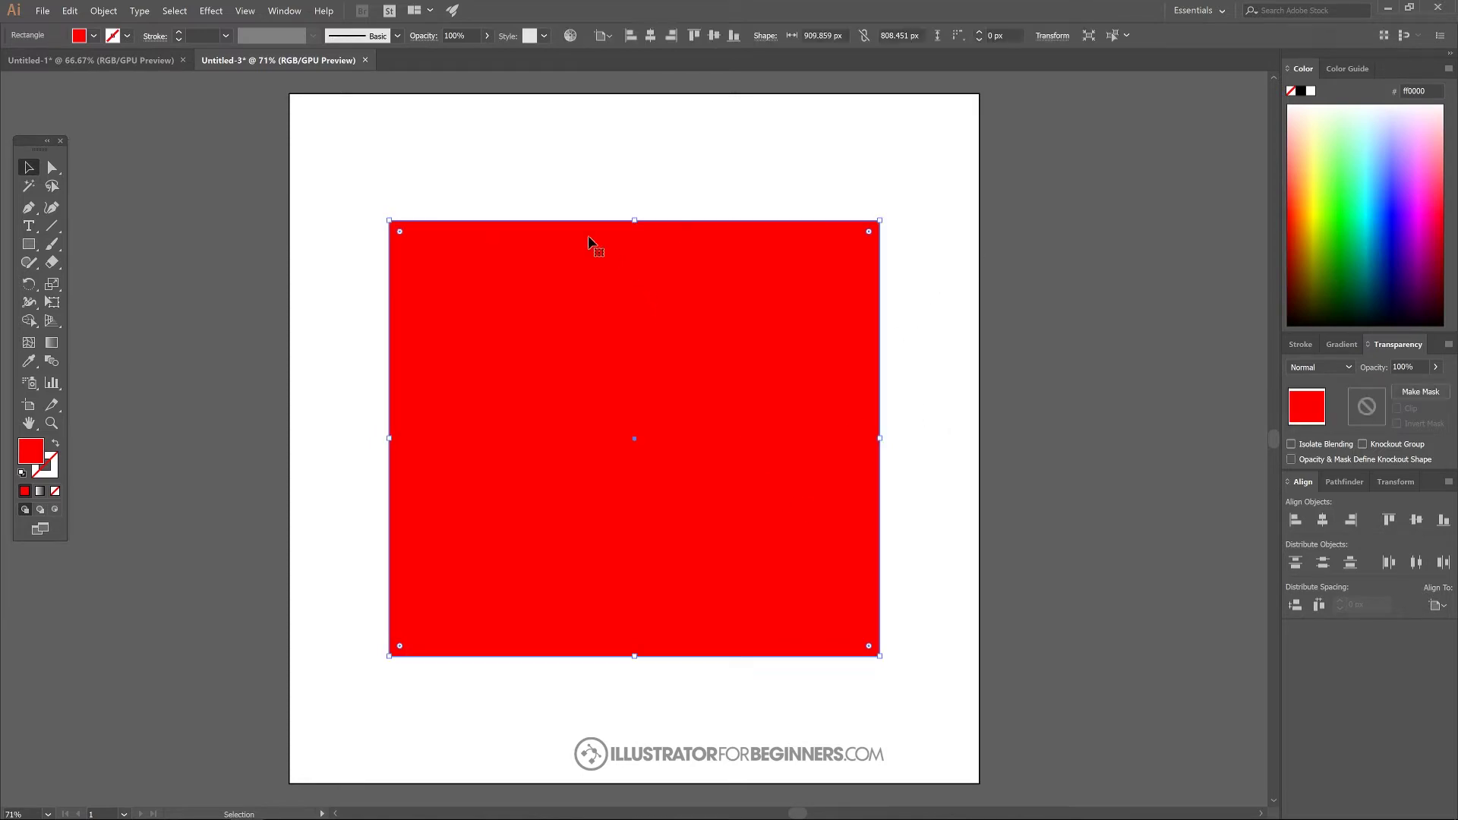
pyautogui.click(490, 36)
pyautogui.moveTo(484, 55); pyautogui.dragTo(457, 55)
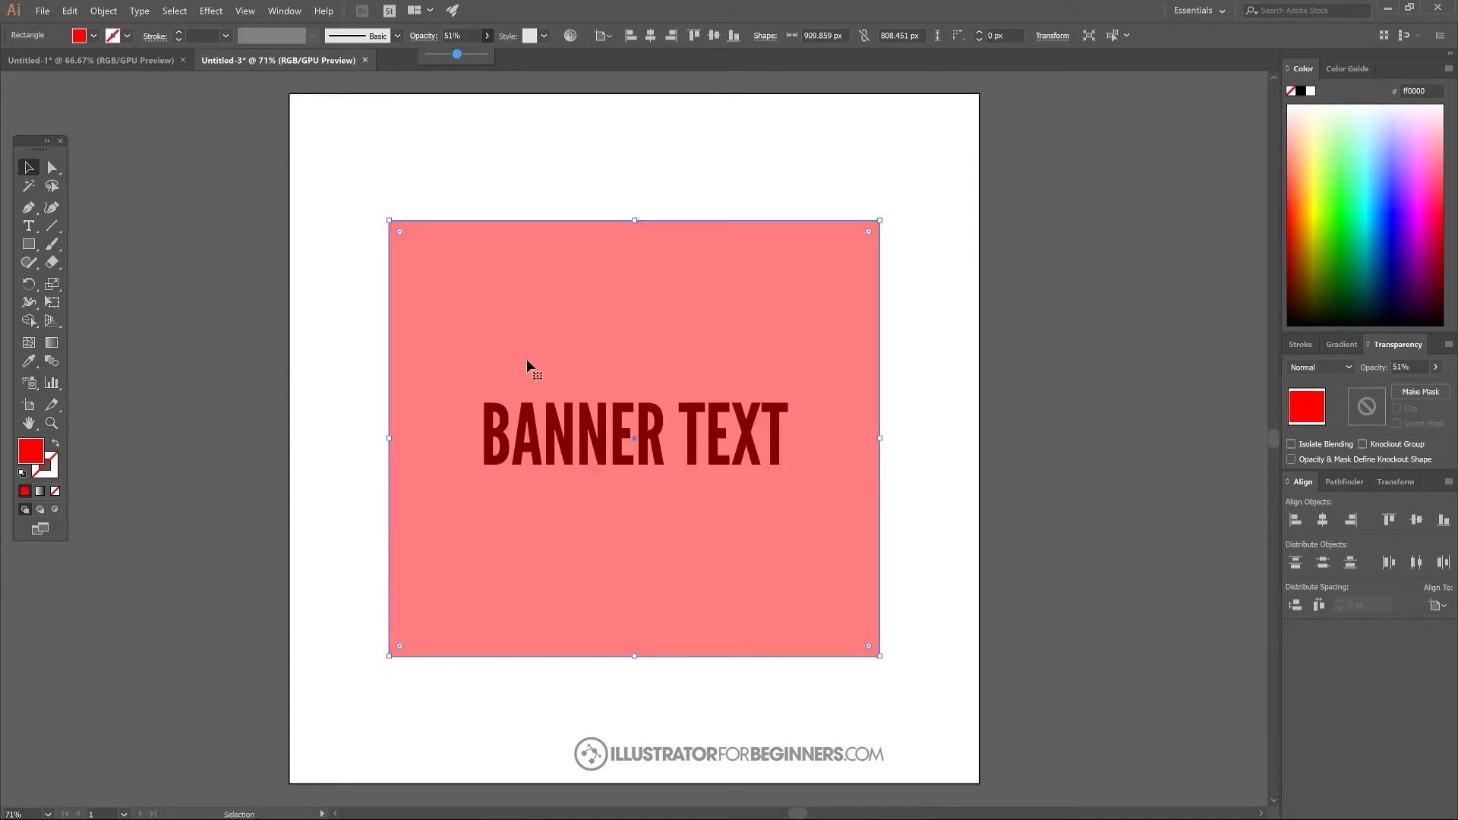
pyautogui.click(619, 156)
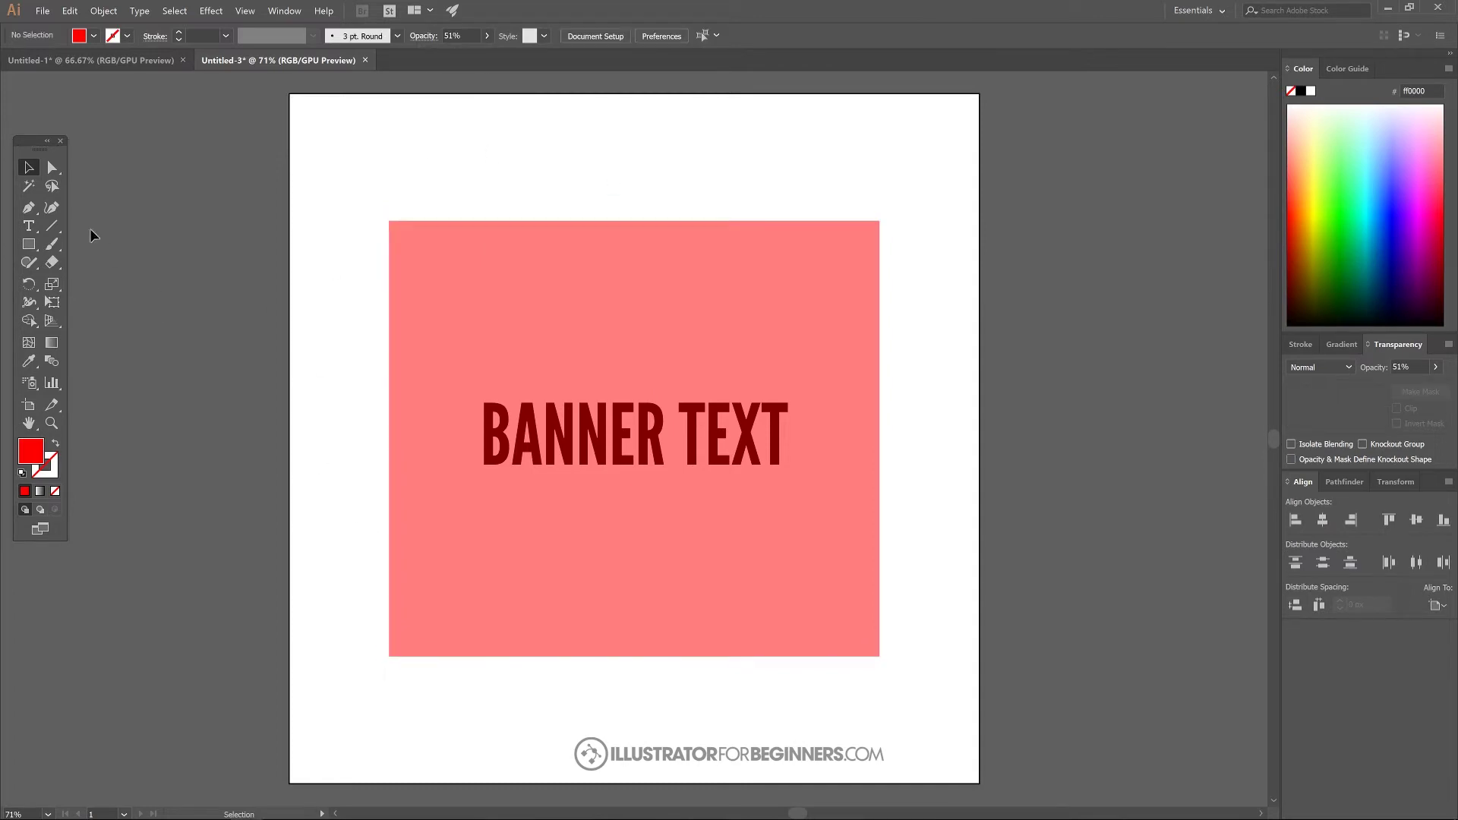
# Step: Draw a straight horizontal Pen path about 949 px long just above the text, extending past both rectangle sides, and swap its fill and stroke
pyautogui.click(28, 210)
pyautogui.click(378, 389)
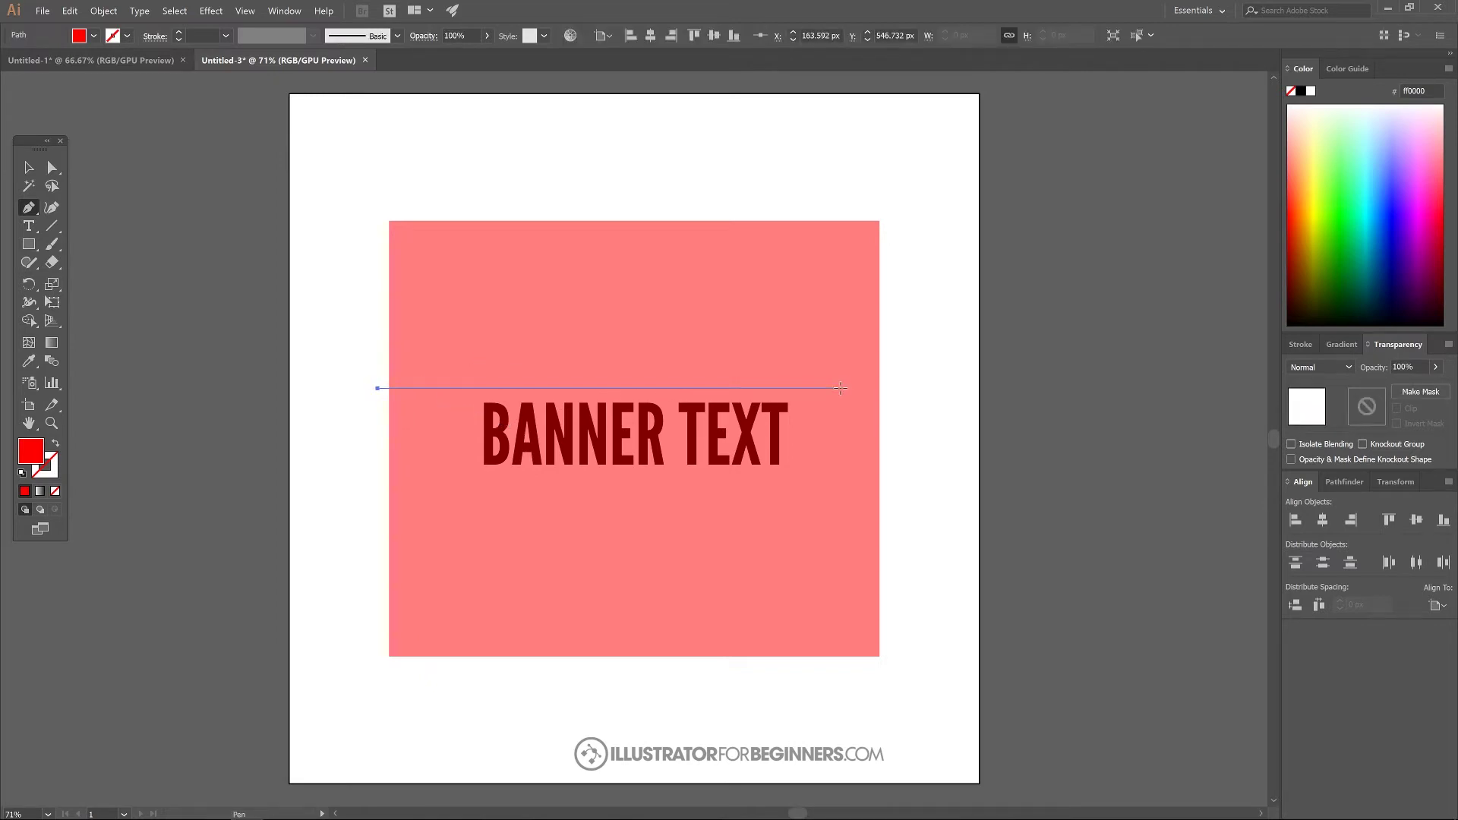
pyautogui.keyDown('shift'); pyautogui.click(890, 389); pyautogui.keyUp('shift')
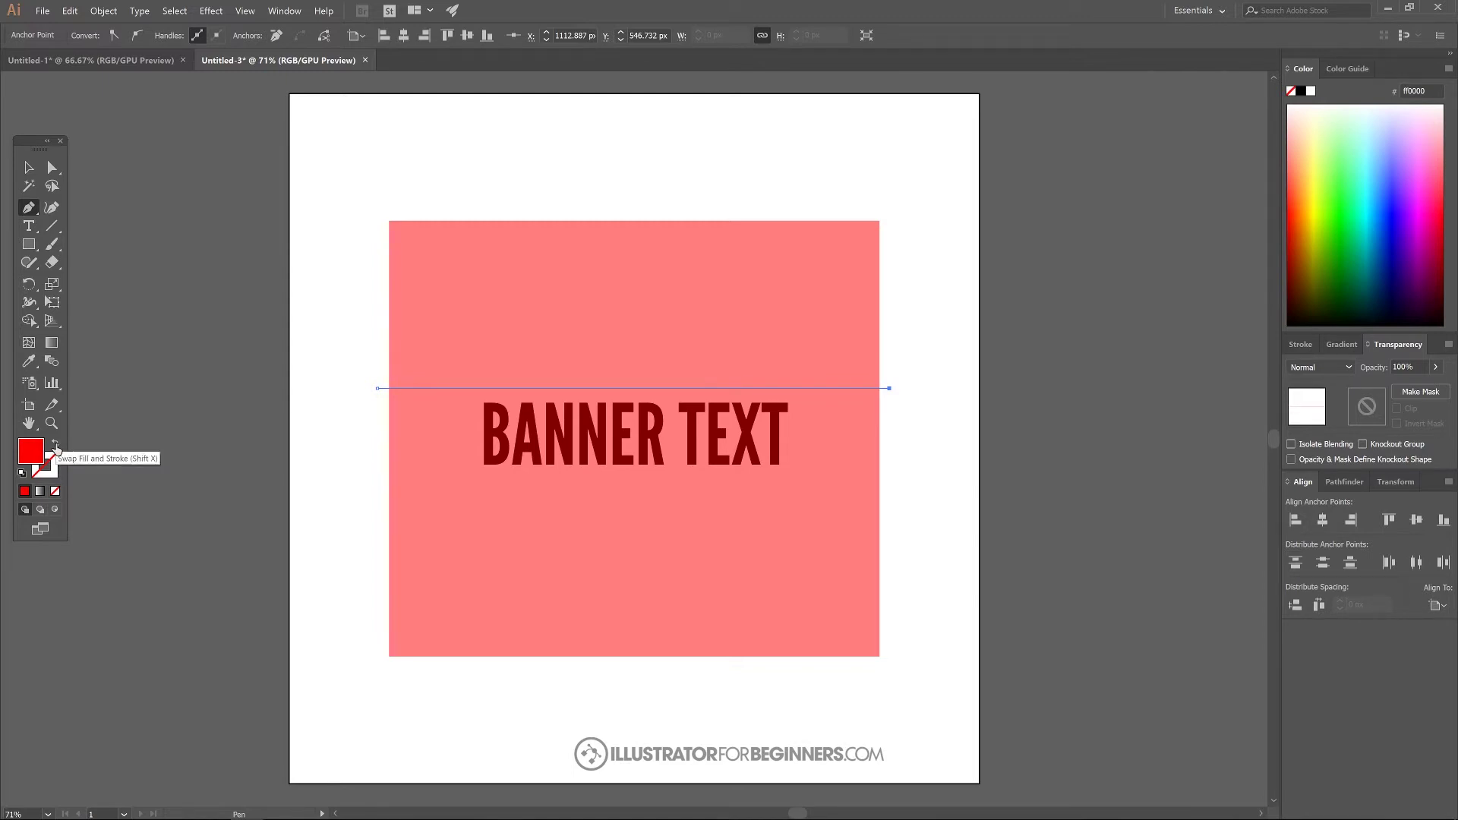
pyautogui.click(55, 446)
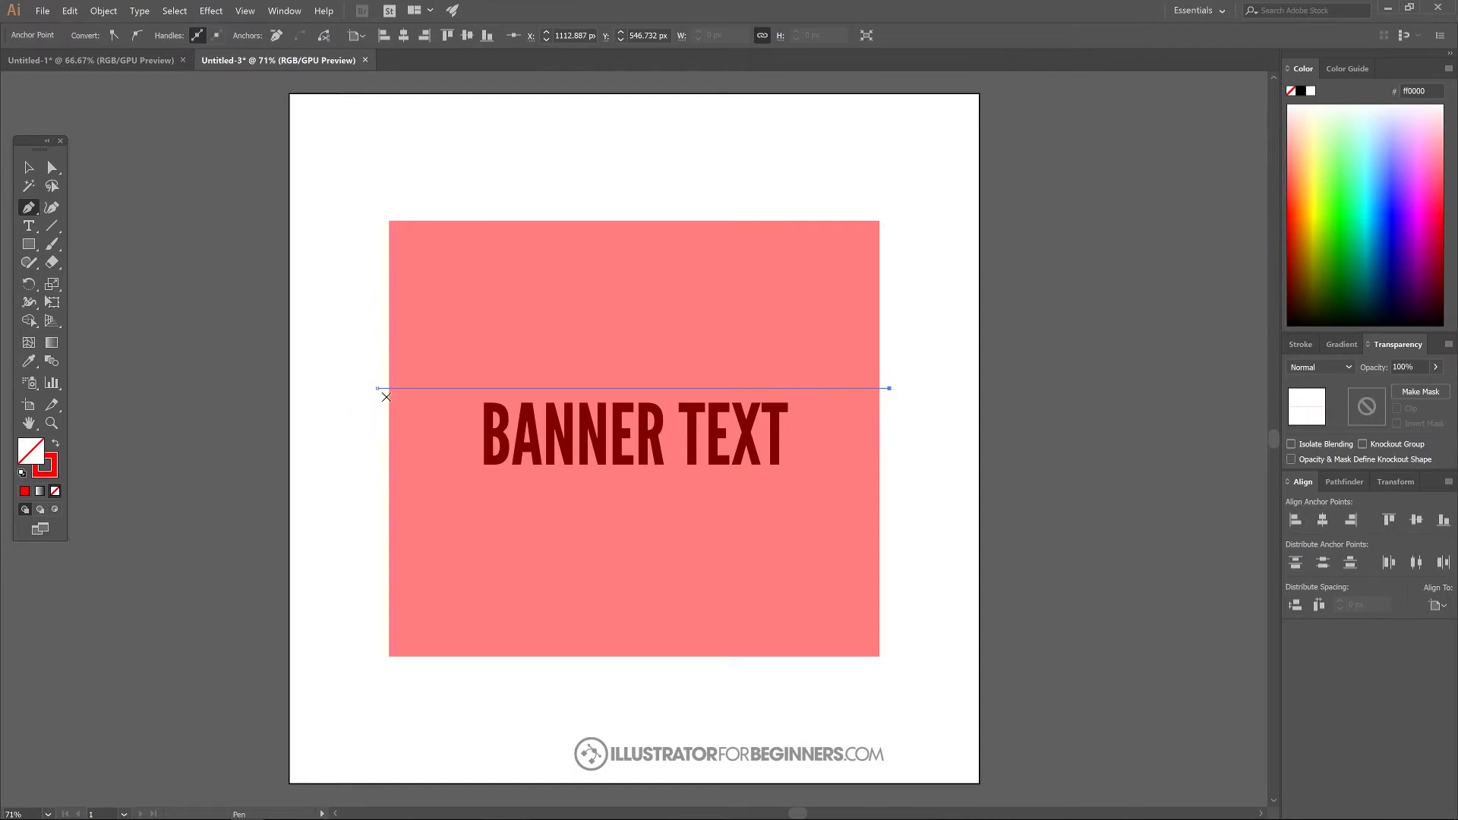
# Step: Bend the straight path with the Anchor Point tool into a smooth S-wave about 90 px high, arching up first and dipping at its right half
pyautogui.click(29, 210)
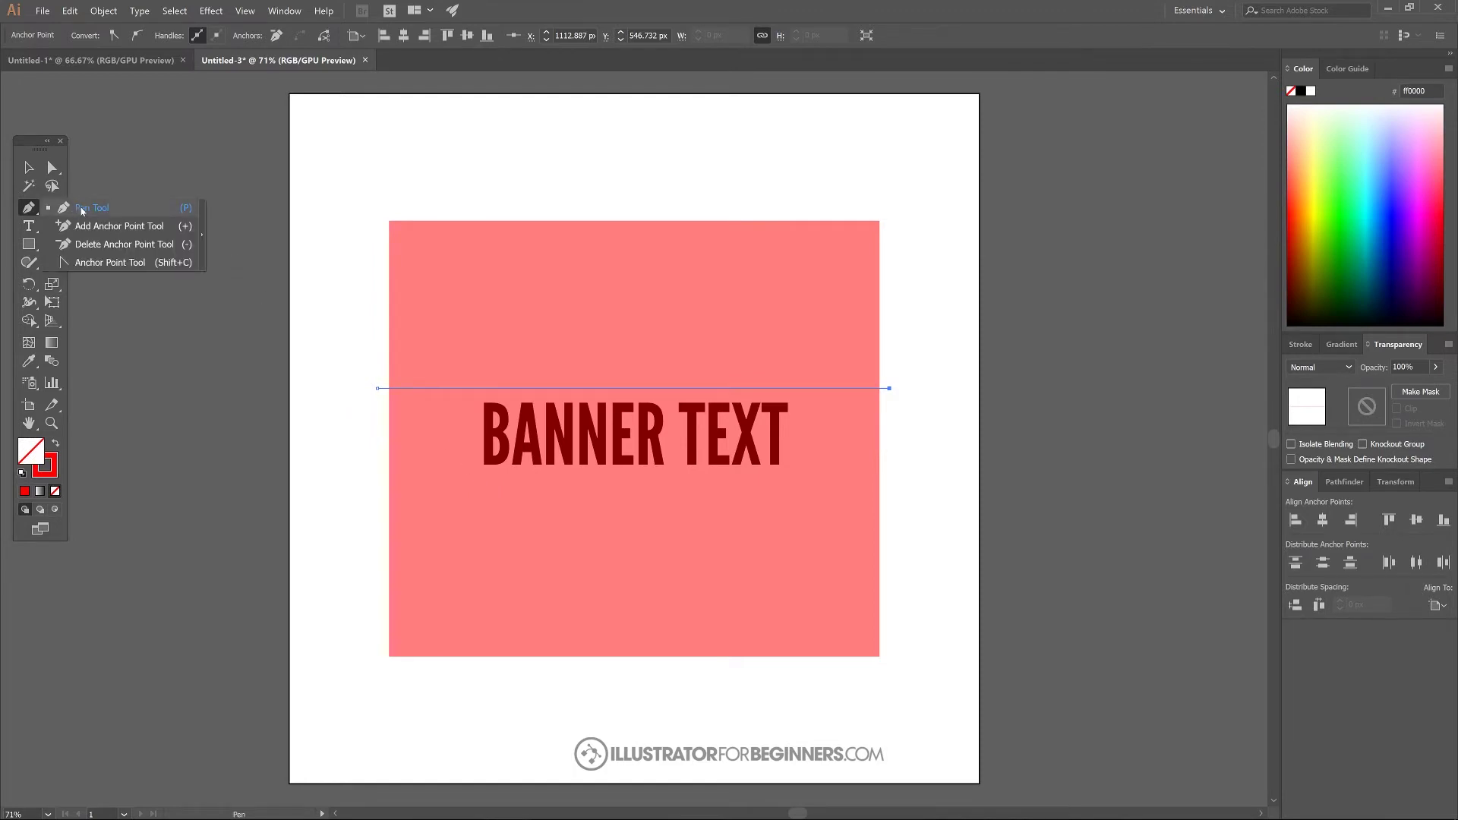
pyautogui.click(101, 263)
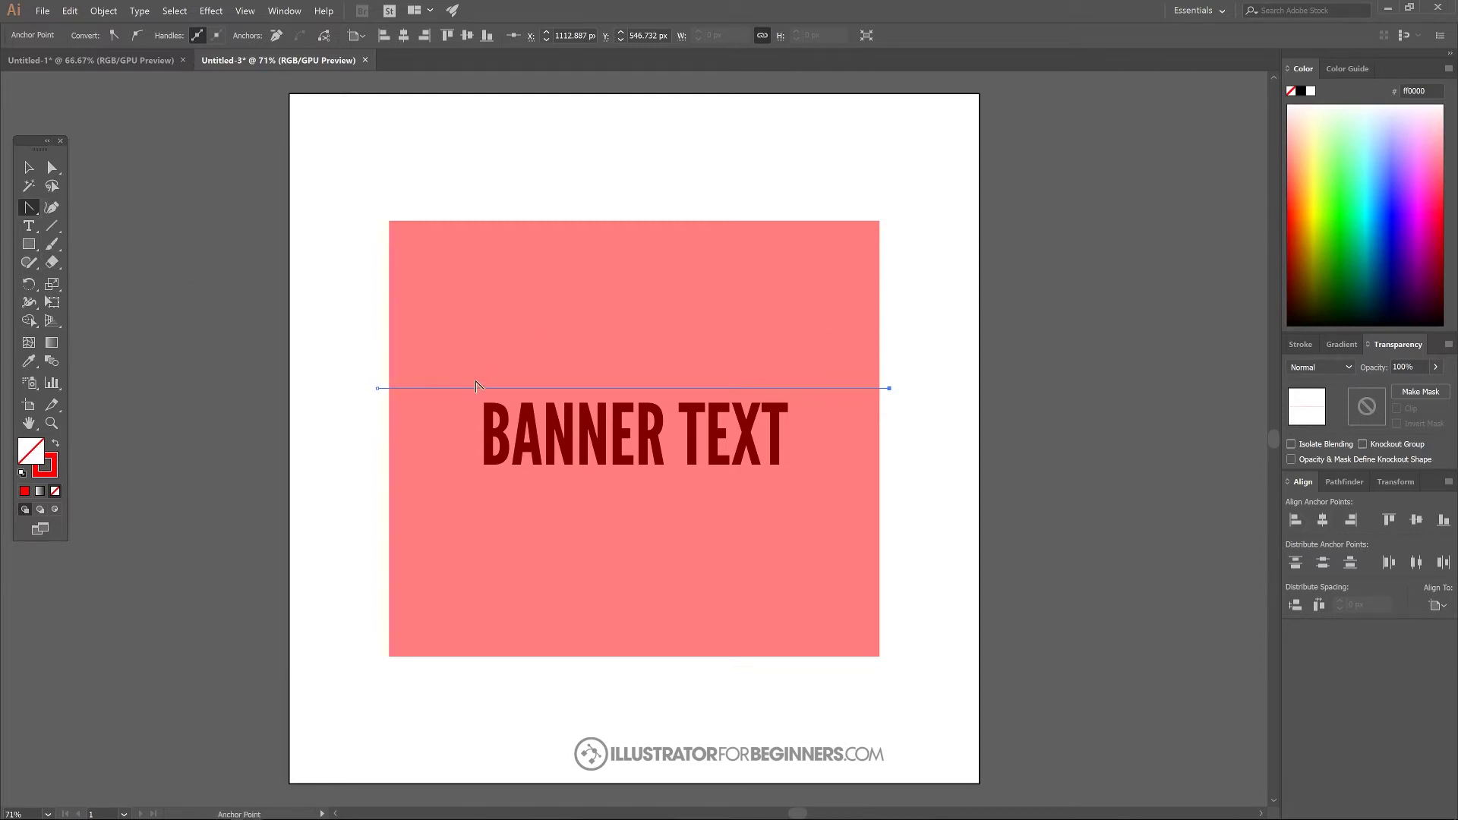
pyautogui.moveTo(477, 386); pyautogui.dragTo(486, 350)
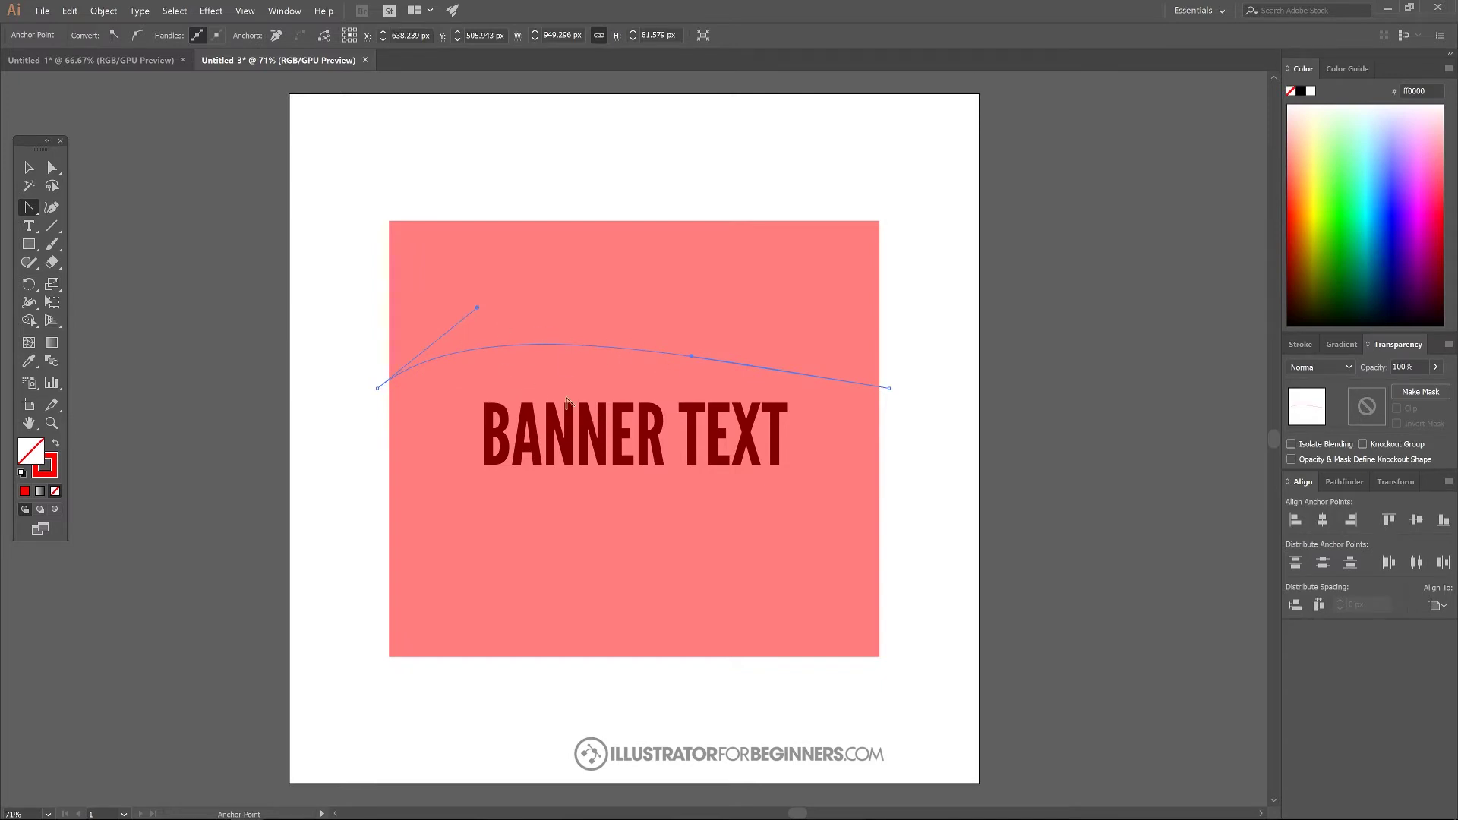
pyautogui.moveTo(691, 356); pyautogui.dragTo(743, 435)
pyautogui.moveTo(478, 308); pyautogui.dragTo(552, 294)
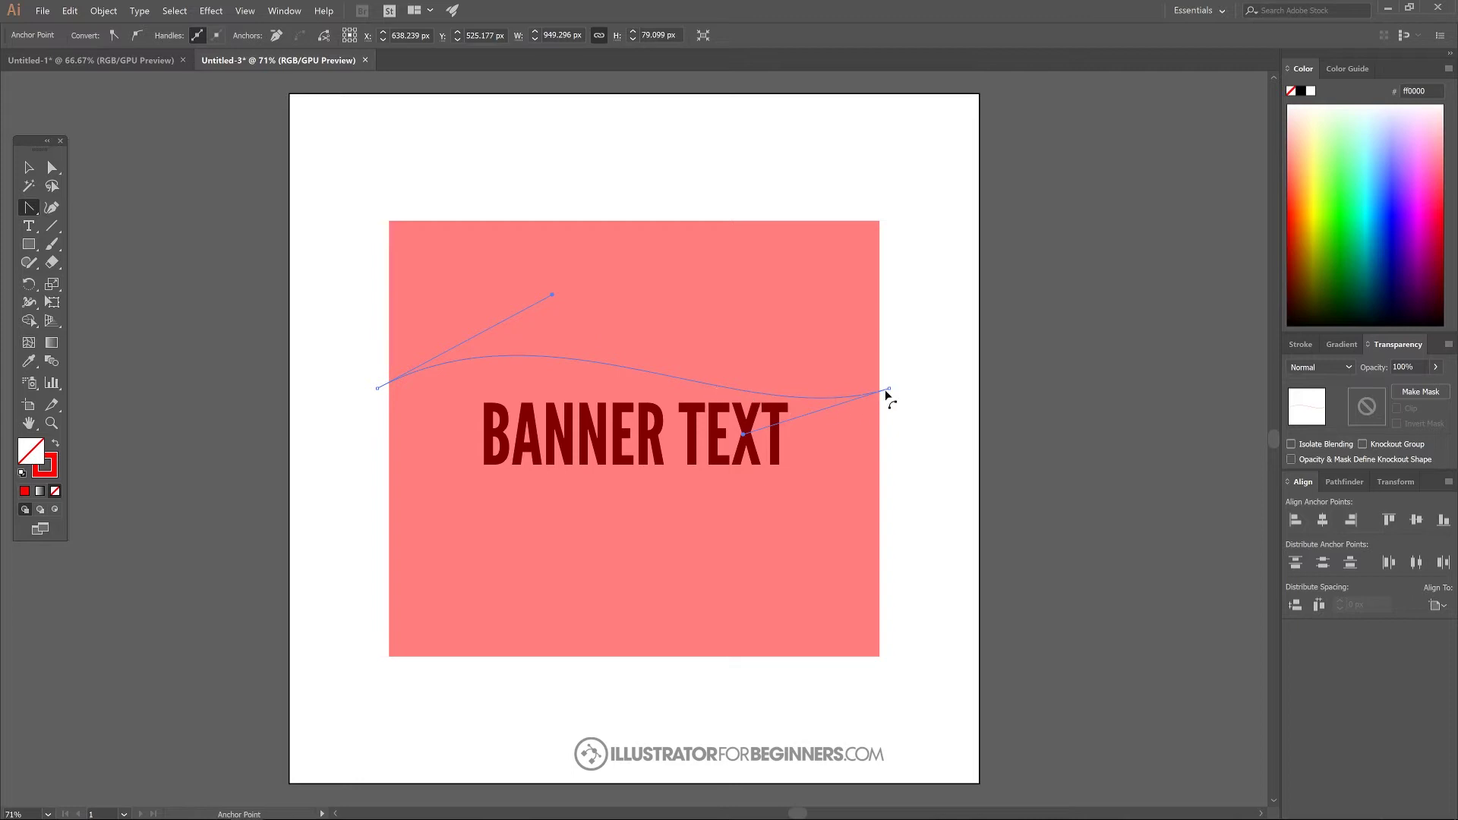
pyautogui.moveTo(743, 433); pyautogui.dragTo(712, 460)
pyautogui.moveTo(552, 293); pyautogui.dragTo(594, 295)
pyautogui.moveTo(712, 459); pyautogui.dragTo(686, 464)
pyautogui.moveTo(596, 300); pyautogui.dragTo(595, 297)
# Step: Duplicate the wavy path about 177 px straight down over the text's lower edge and centre both paths horizontally on the artboard
pyautogui.click(29, 167)
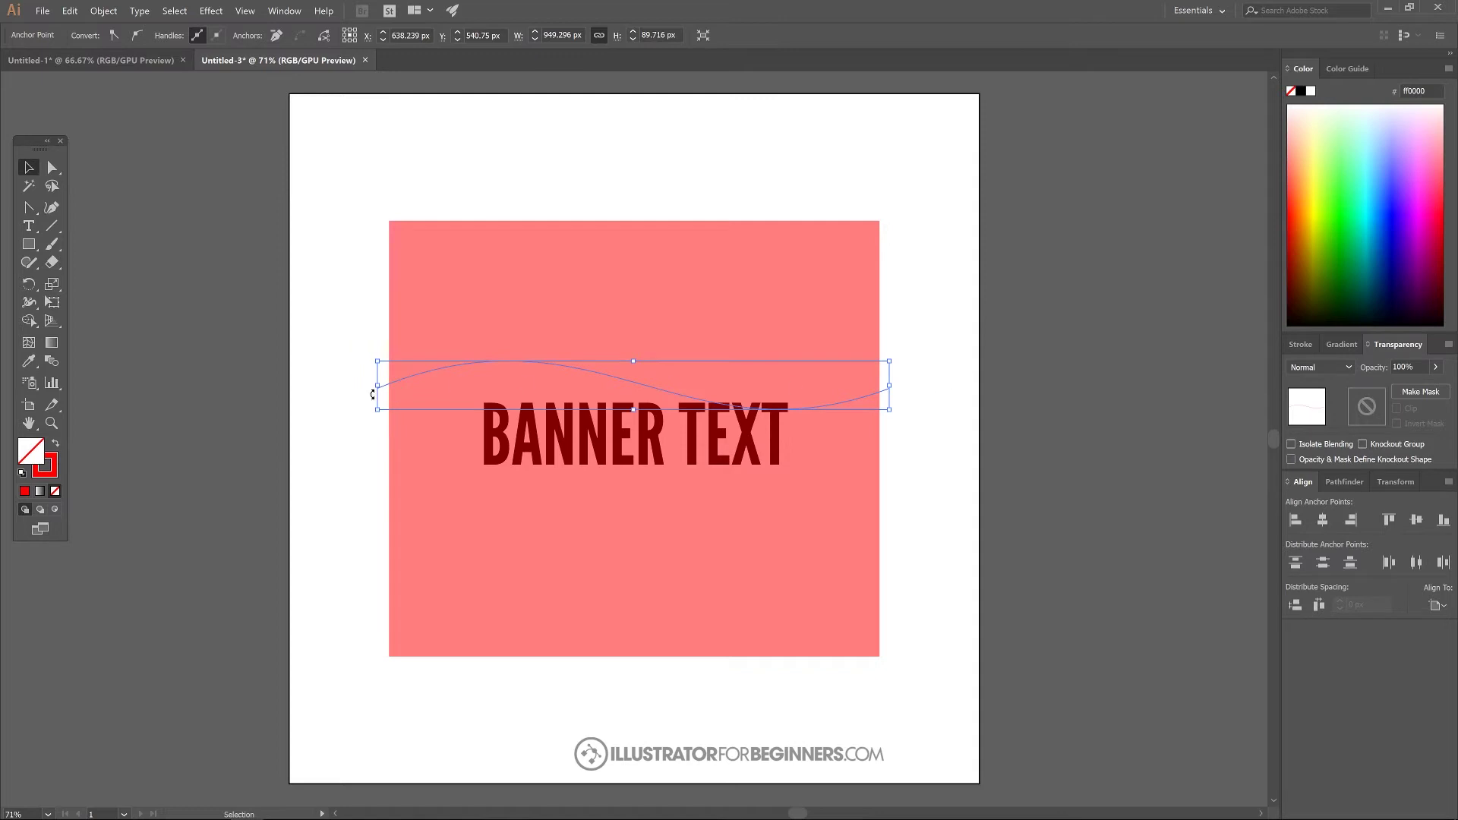
pyautogui.moveTo(385, 389); pyautogui.dragTo(387, 484)
pyautogui.moveTo(387, 484); pyautogui.dragTo(387, 485)
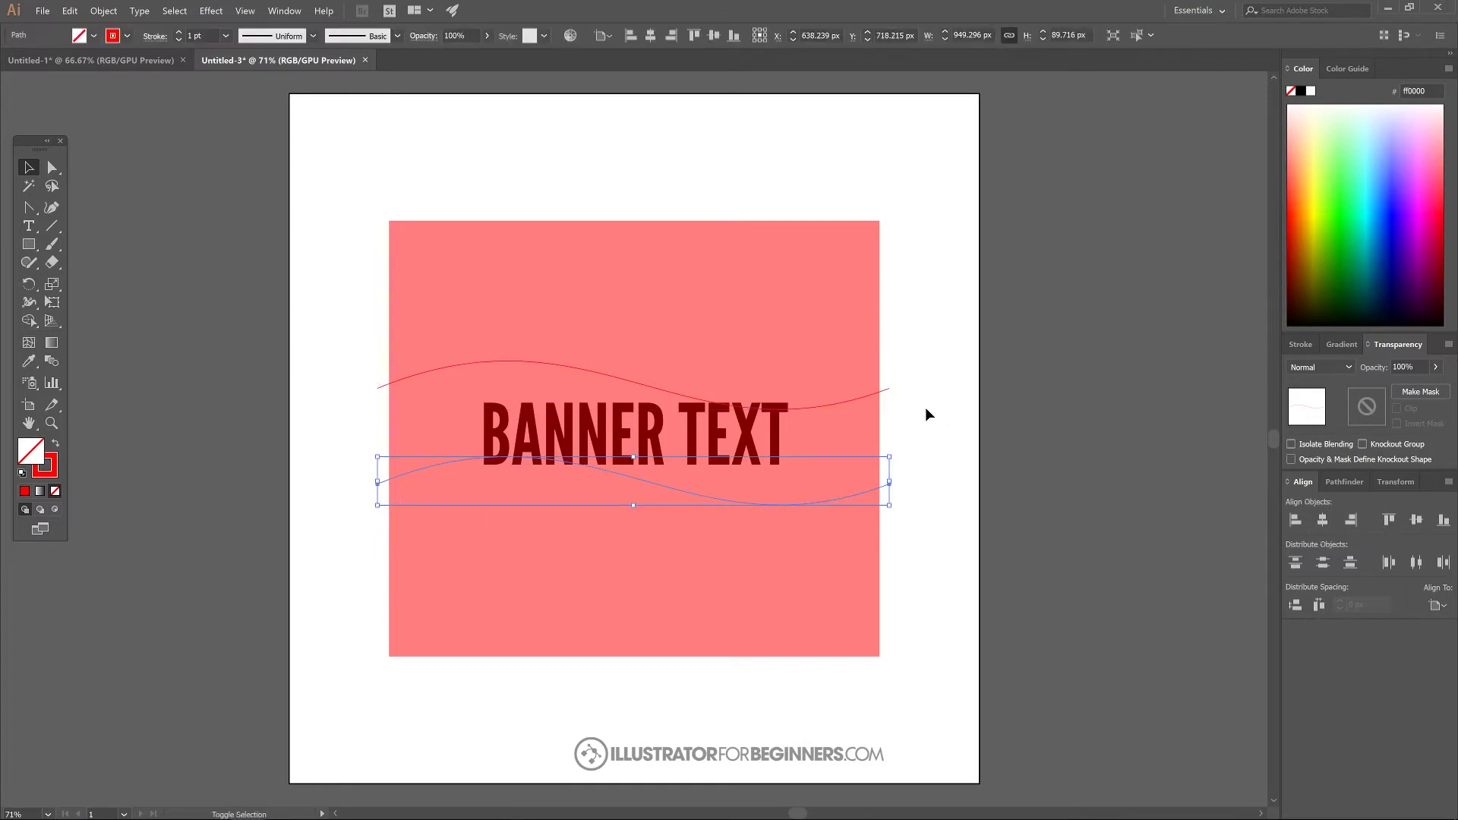
pyautogui.keyDown('shift'); pyautogui.click(891, 390); pyautogui.keyUp('shift')
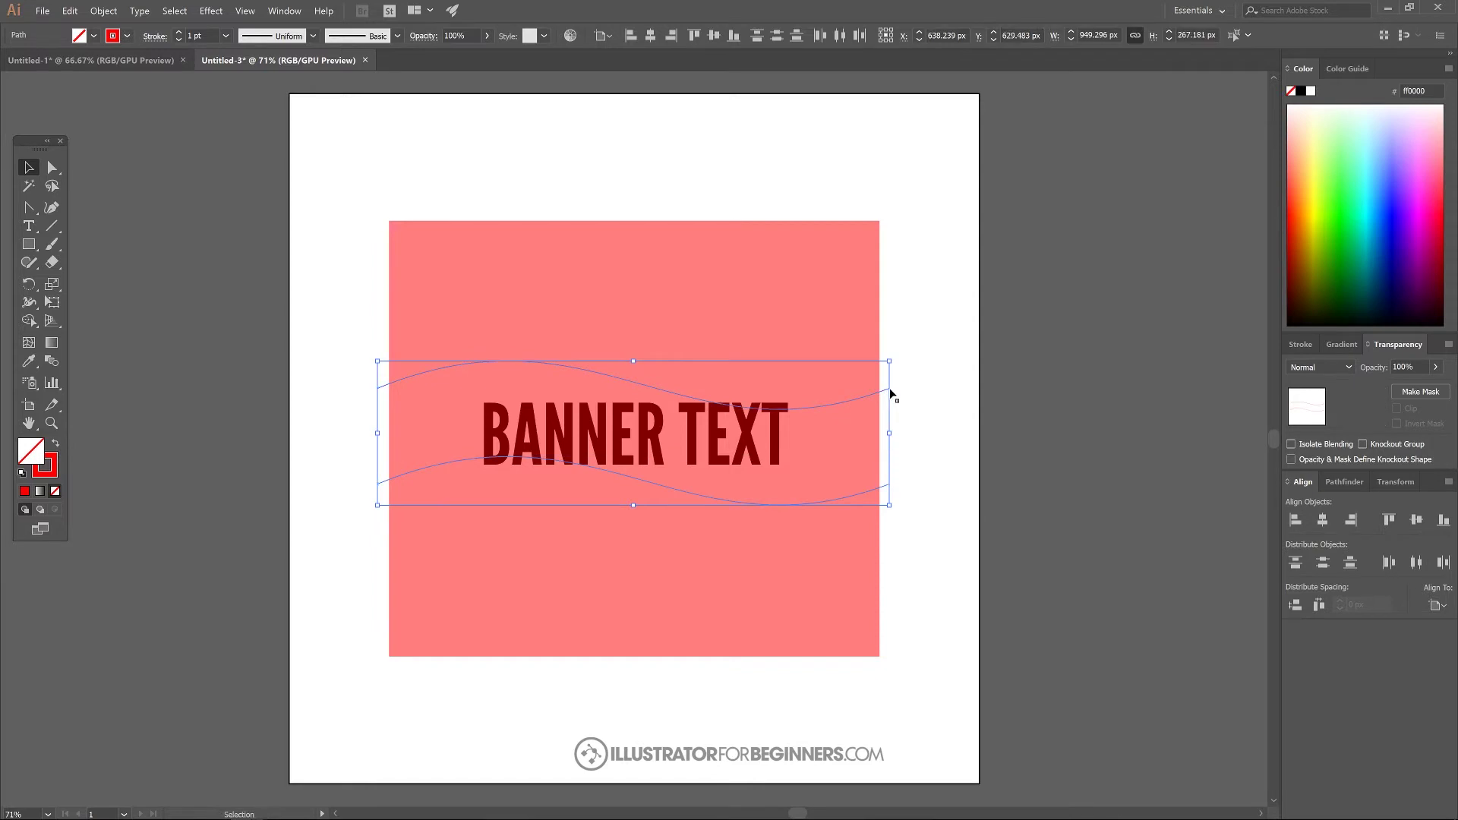
pyautogui.click(1324, 520)
# Step: Convert the strokes of both wavy paths to outlines
pyautogui.click(103, 11)
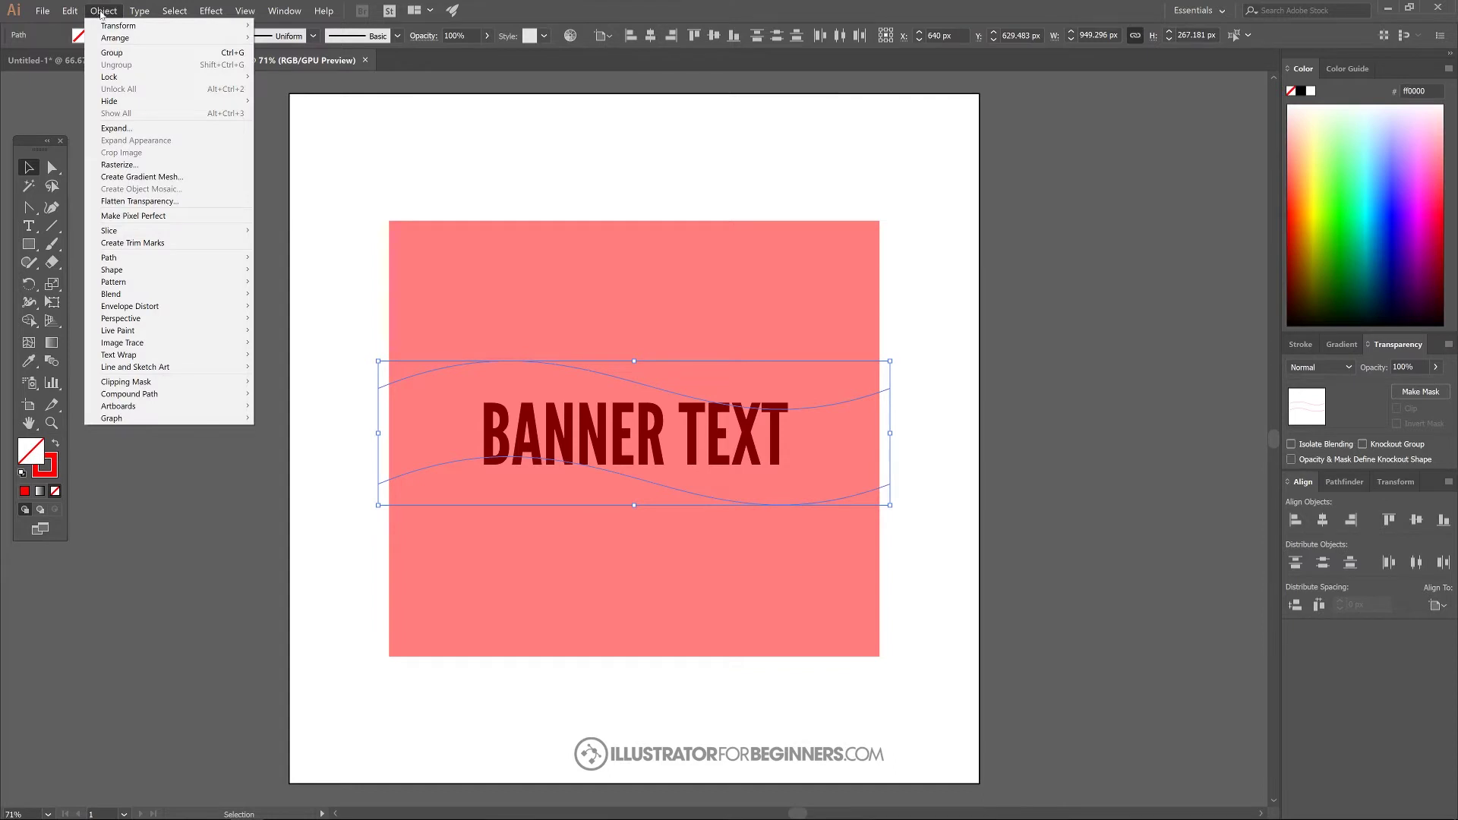
pyautogui.moveTo(156, 259)
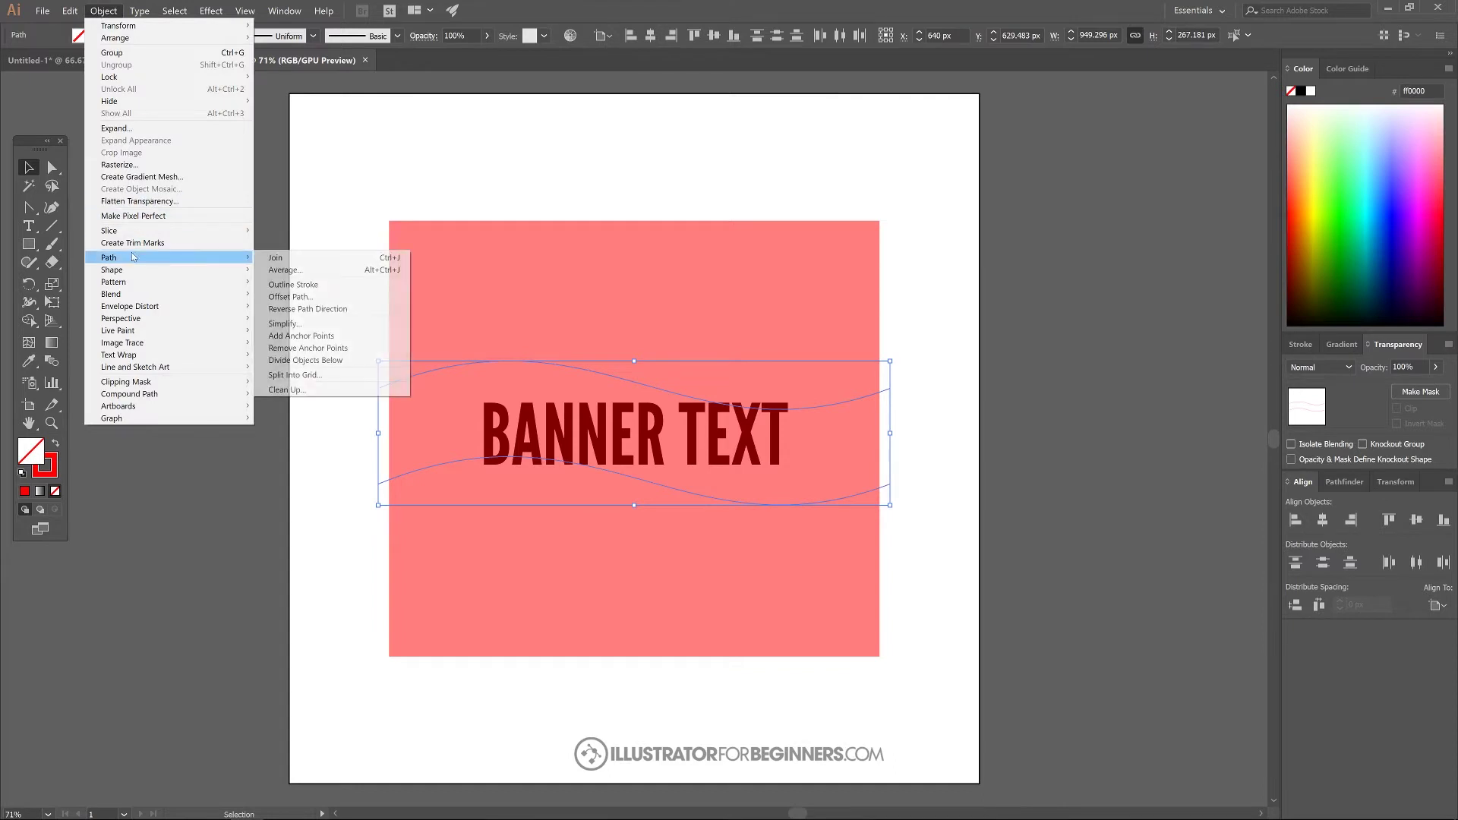
pyautogui.click(298, 287)
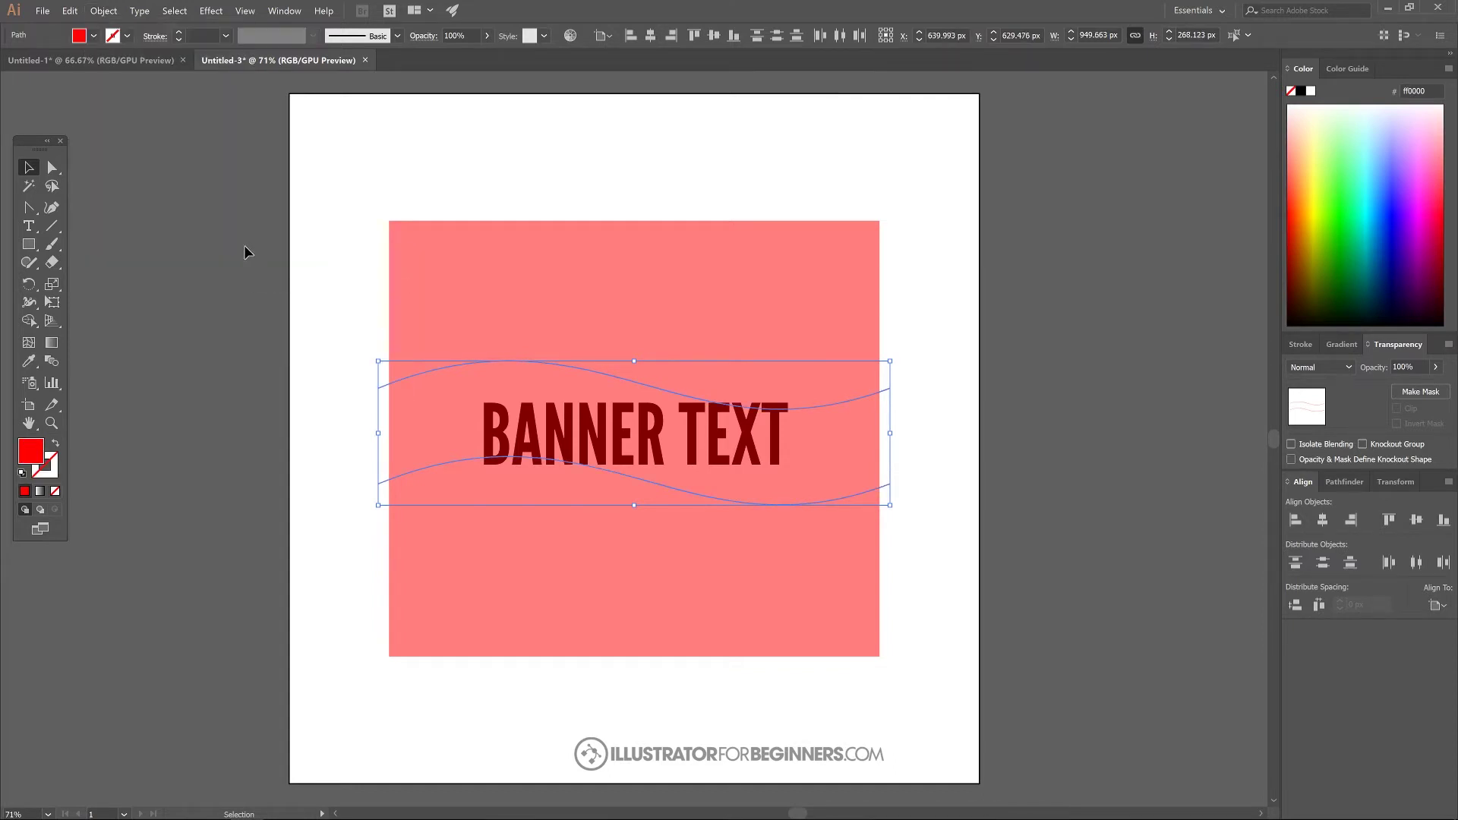
# Step: Cut away the rectangle areas above the upper wave and below the lower wave with the Shape Builder tool, and deselect everything
pyautogui.keyDown('shift'); pyautogui.click(631, 249); pyautogui.keyUp('shift')
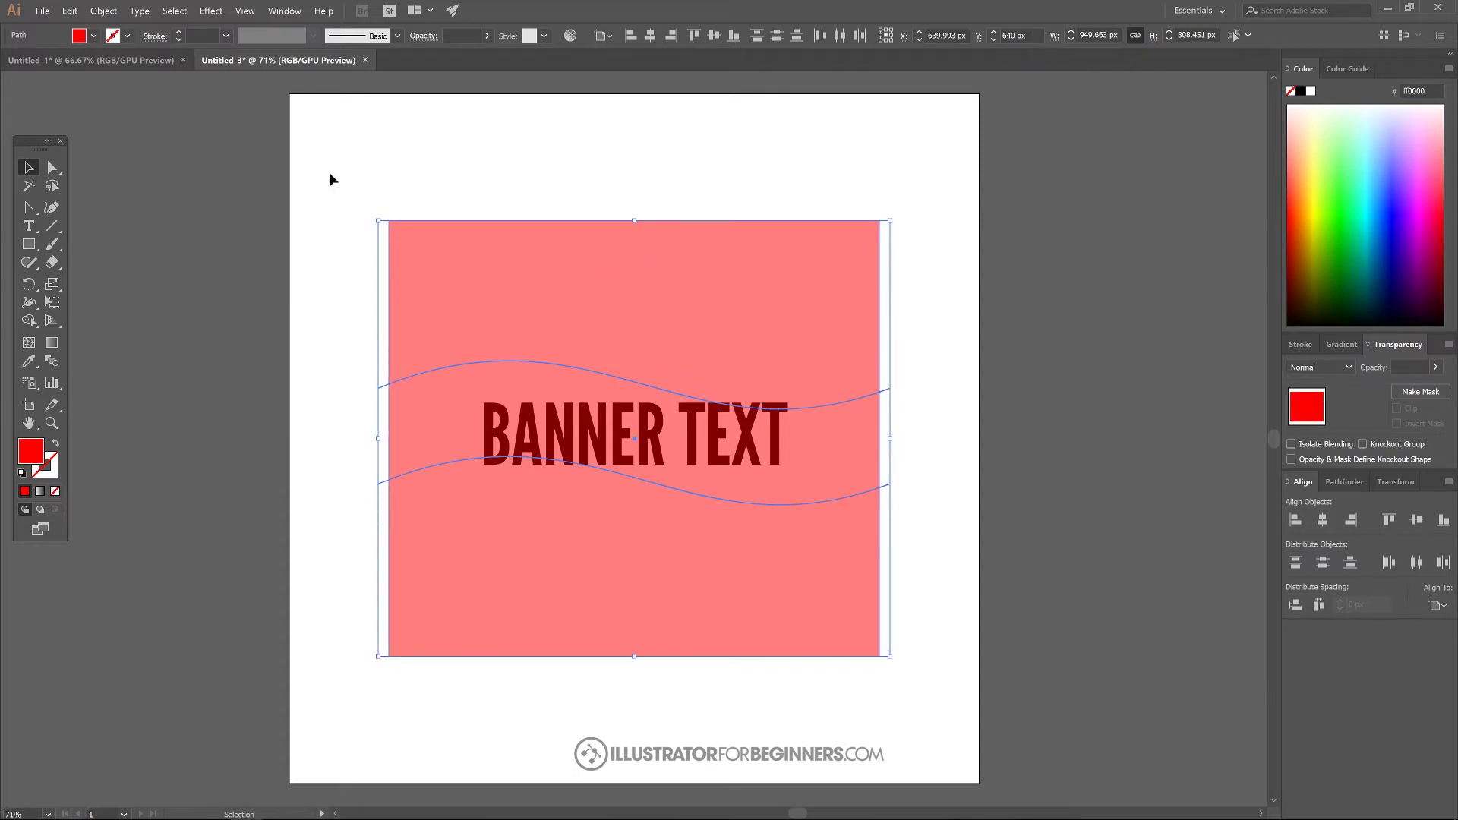
pyautogui.click(29, 322)
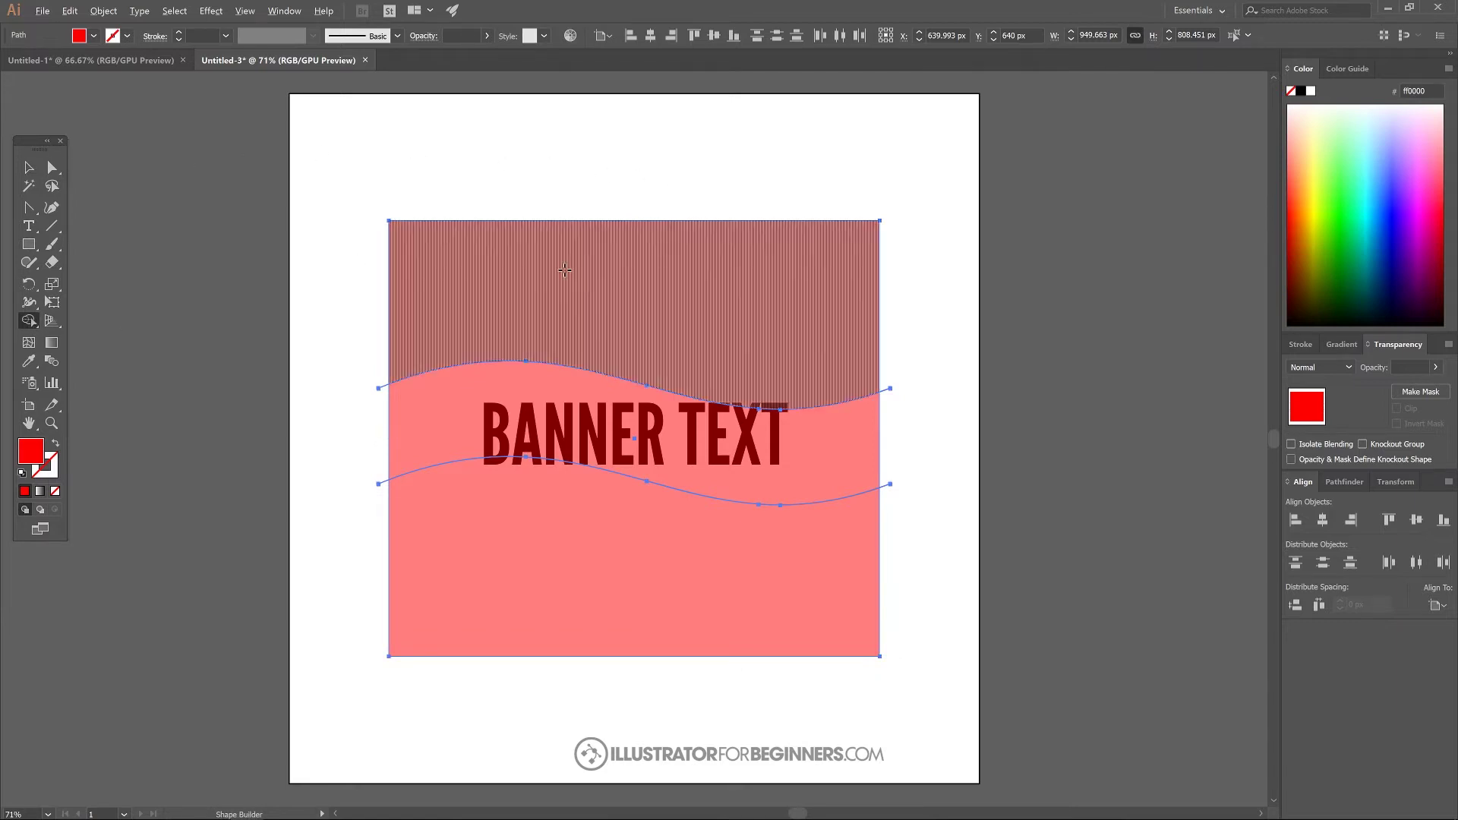
pyautogui.keyDown('alt'); pyautogui.click(643, 287); pyautogui.keyUp('alt')
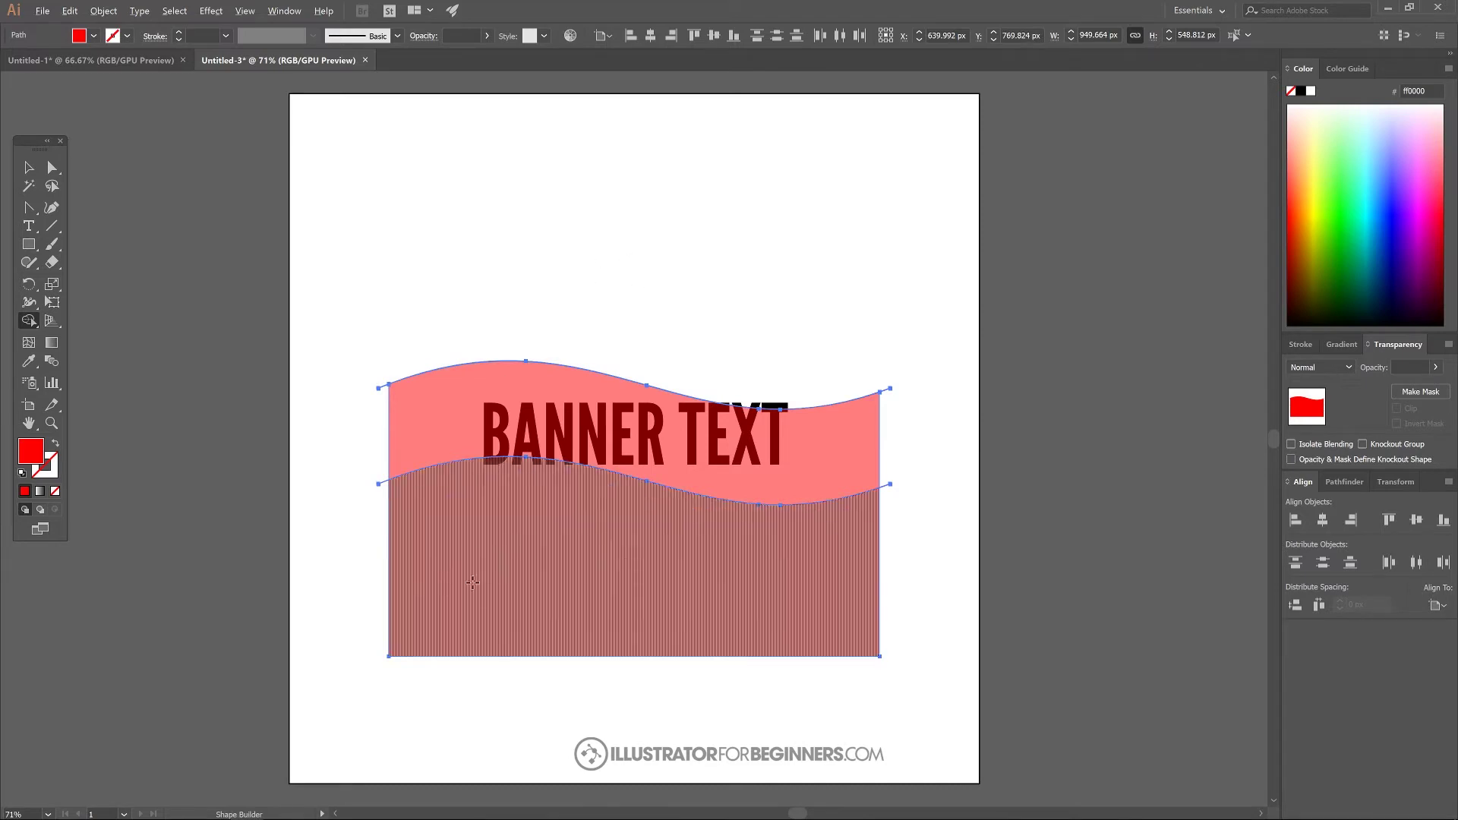
pyautogui.keyDown('alt'); pyautogui.click(566, 515); pyautogui.keyUp('alt')
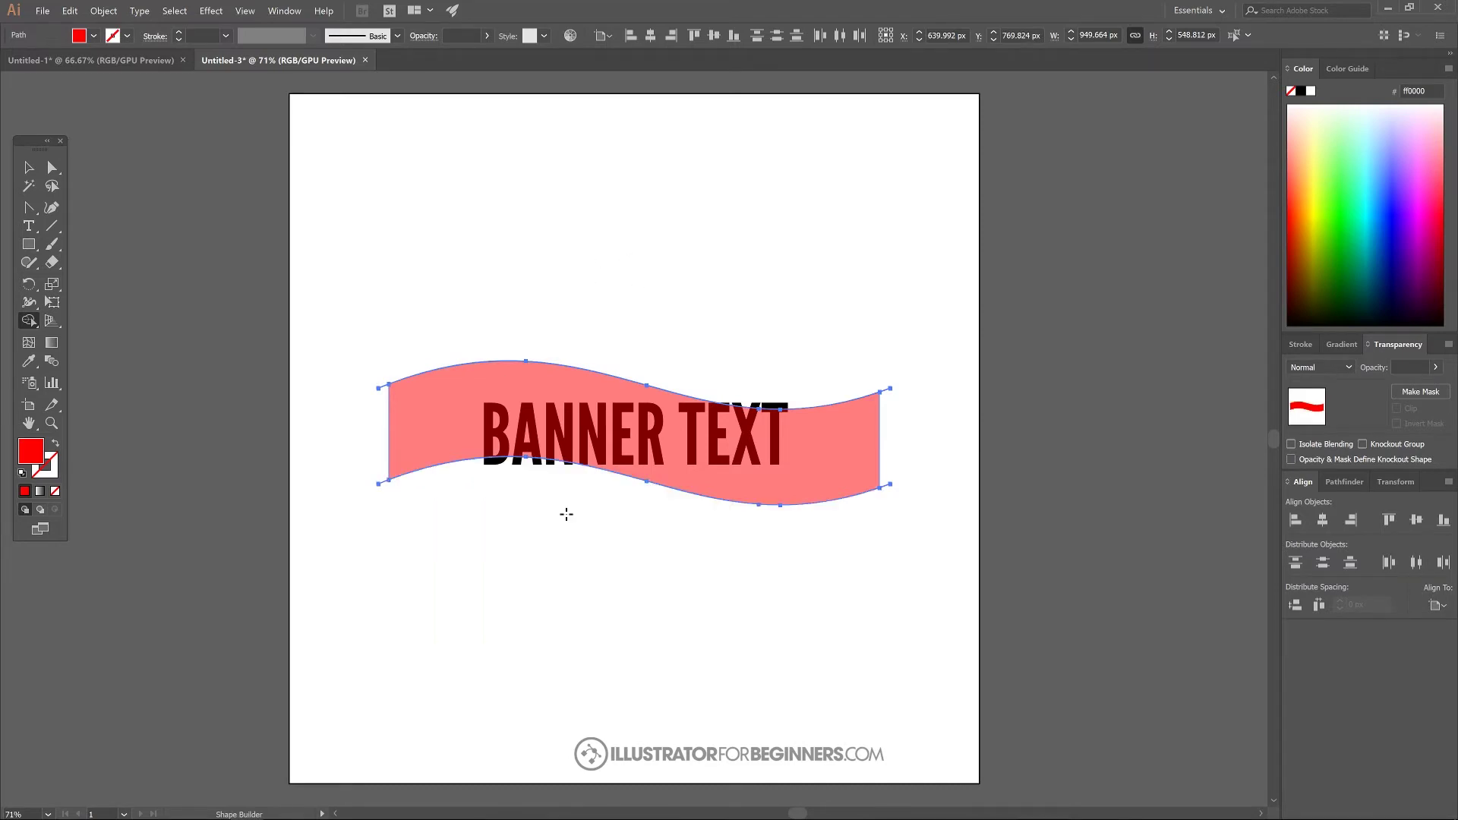
pyautogui.click(29, 168)
pyautogui.click(1084, 282)
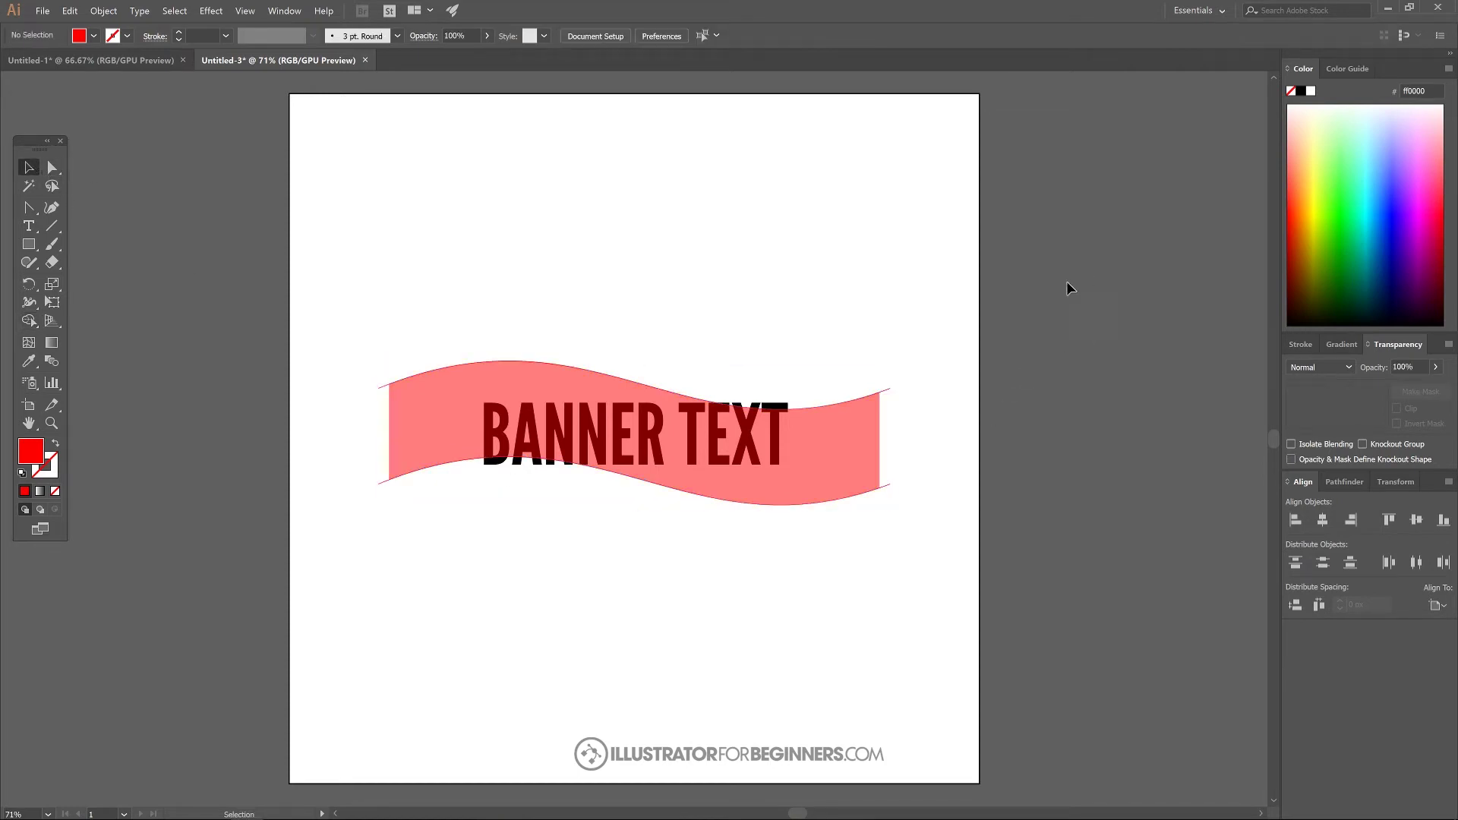
# Step: Delete the leftover outlines of the two waves that stick out past the sides of the red band
pyautogui.moveTo(892, 397)
pyautogui.mouseDown()
pyautogui.moveTo(891, 293)
pyautogui.moveTo(943, 264)
pyautogui.mouseUp()
pyautogui.press('Delete')
pyautogui.moveTo(897, 490)
pyautogui.mouseDown()
pyautogui.moveTo(979, 570)
pyautogui.moveTo(991, 561)
pyautogui.mouseUp()
pyautogui.press('Delete')
# Step: Check the finished banner in Untitled-1, and in Untitled-3 duplicate the wavy red band about 358 px straight down below the text
pyautogui.click(92, 60)
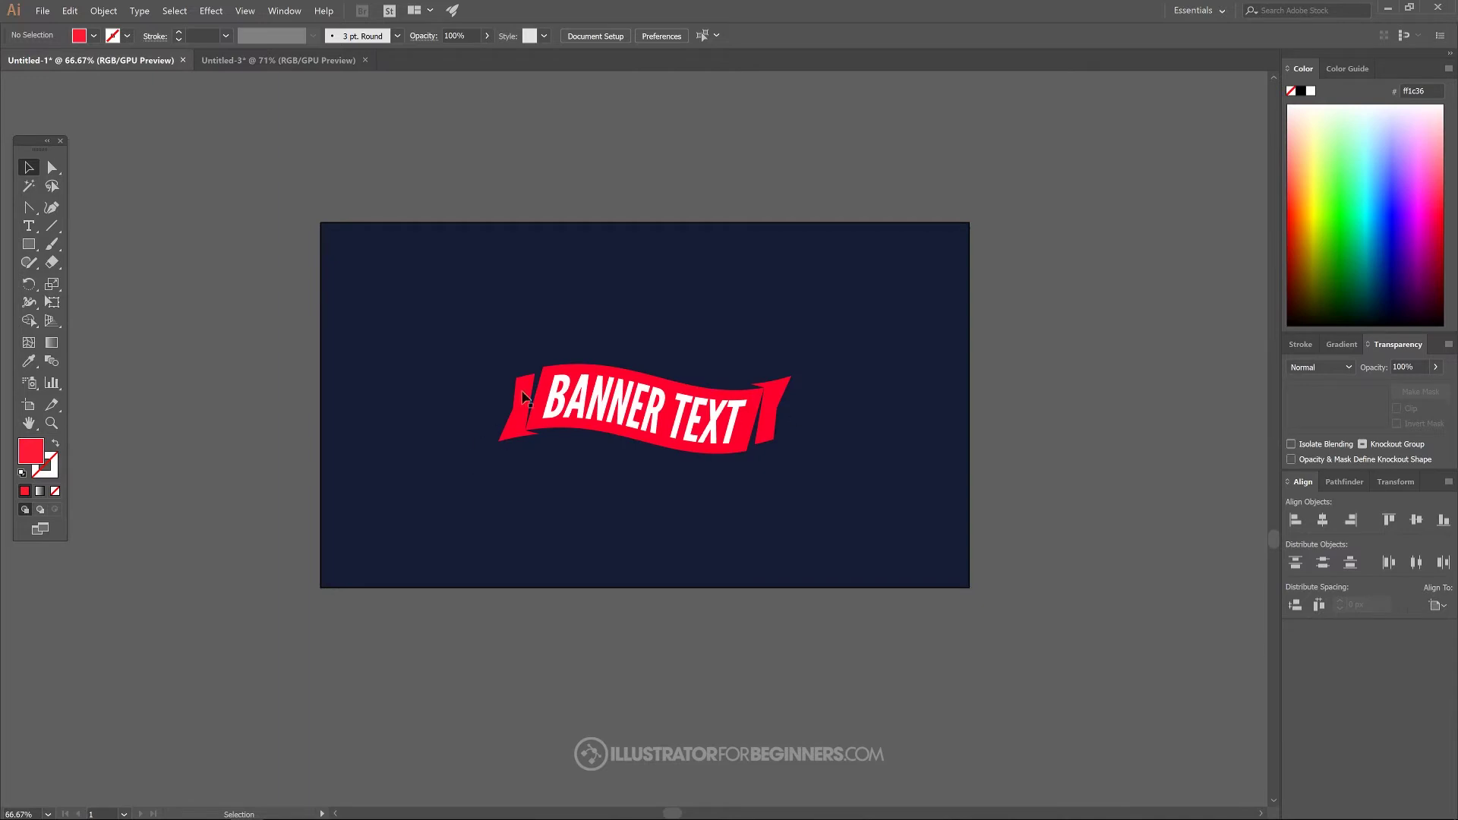
pyautogui.click(304, 60)
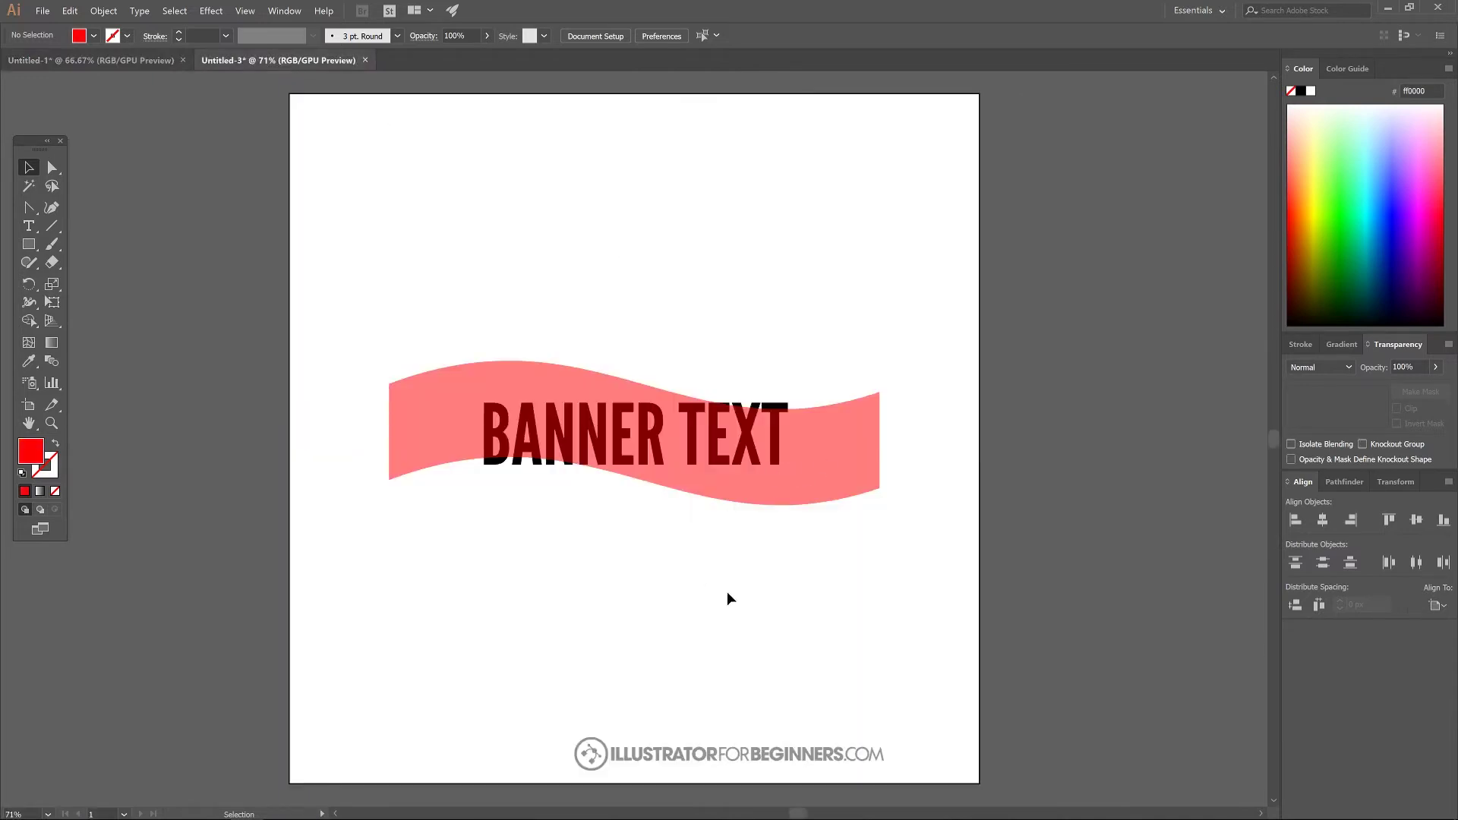
pyautogui.click(736, 468)
pyautogui.moveTo(853, 444); pyautogui.dragTo(862, 642)
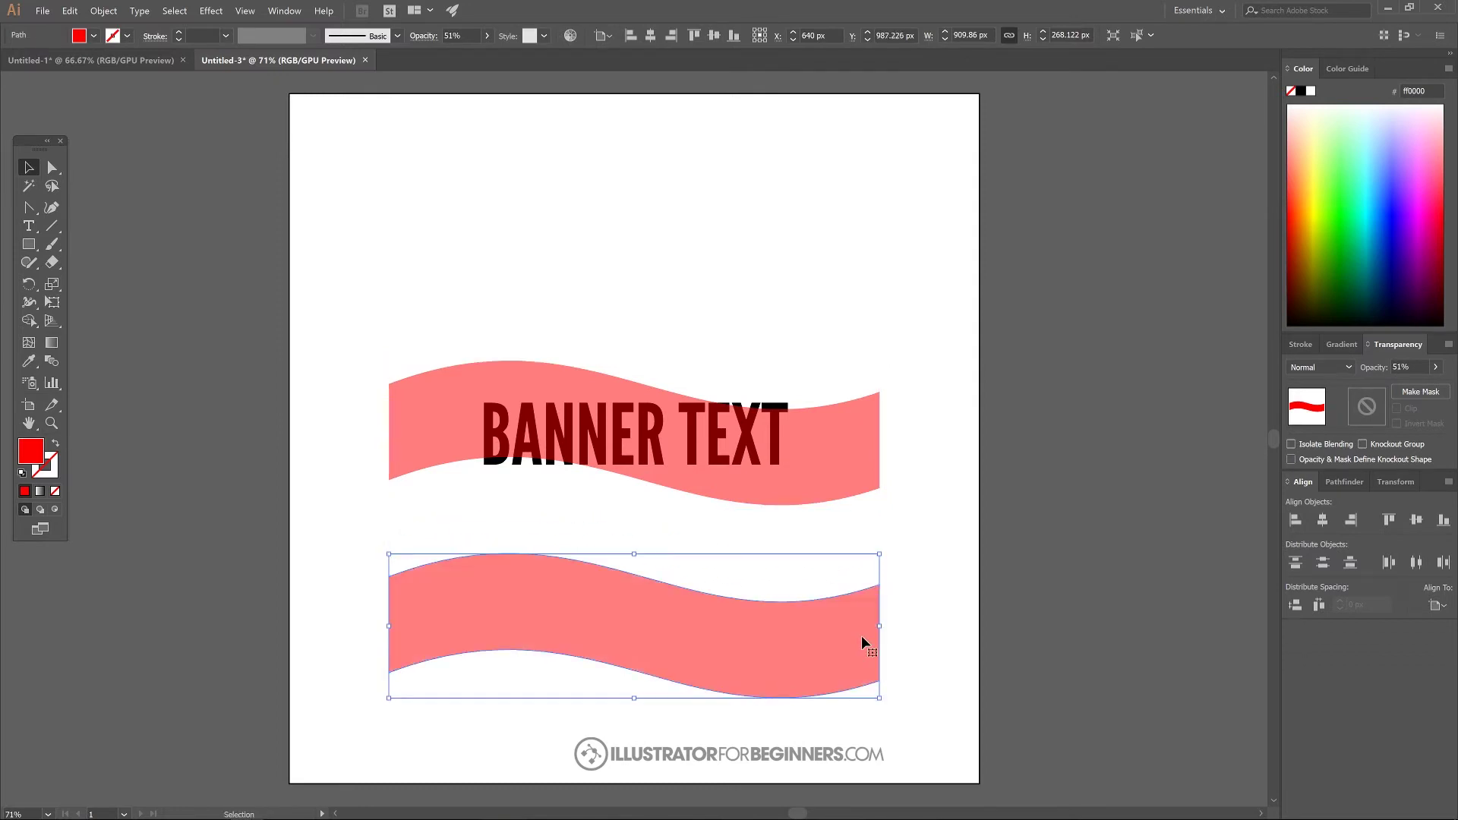
# Step: Draw a rectangle about 570 x 454 px spanning the text's width over the upper band and centre it horizontally on the artboard
pyautogui.click(29, 244)
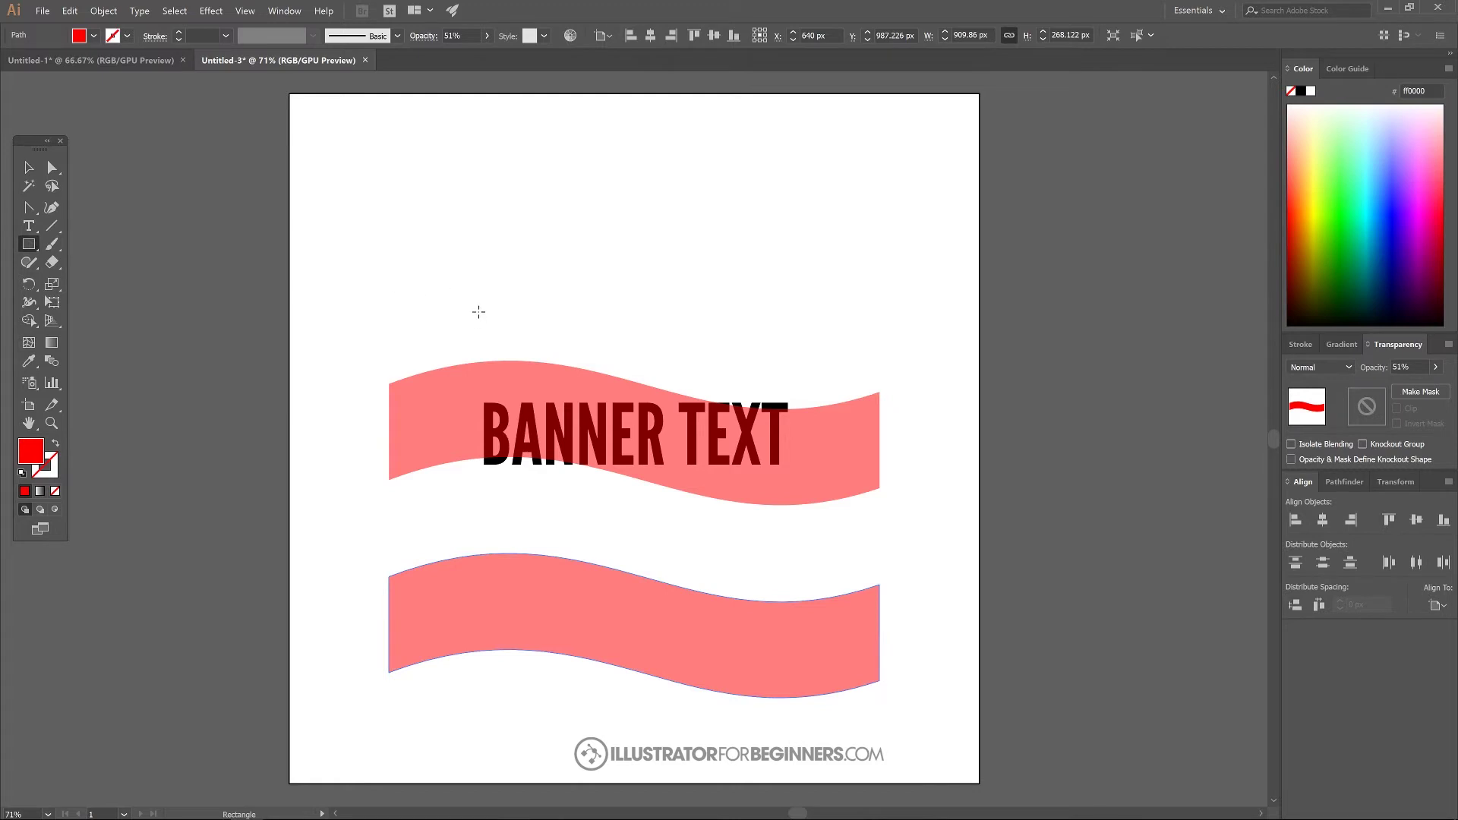
pyautogui.moveTo(481, 296); pyautogui.dragTo(790, 540)
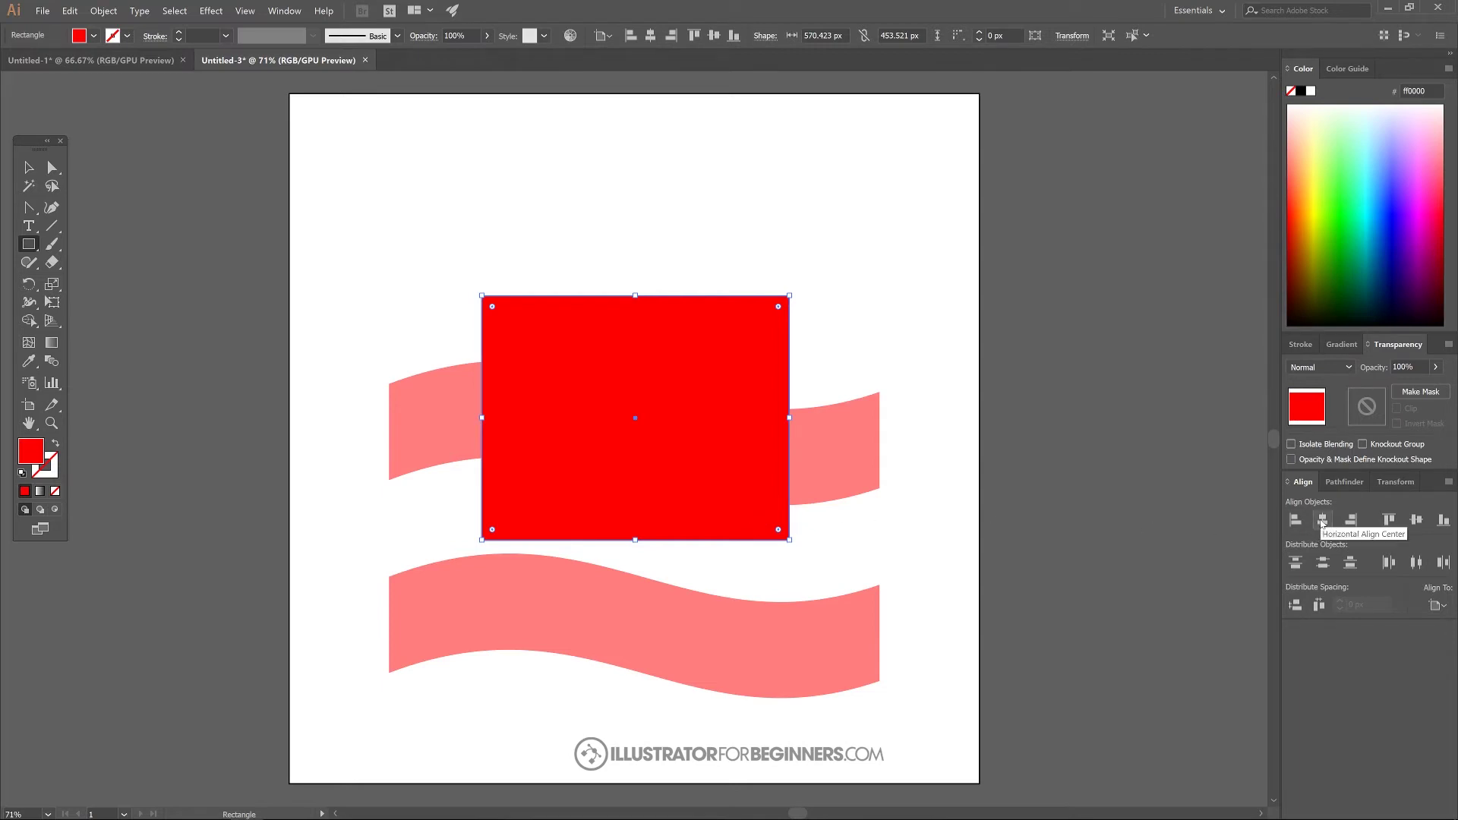
pyautogui.click(1323, 521)
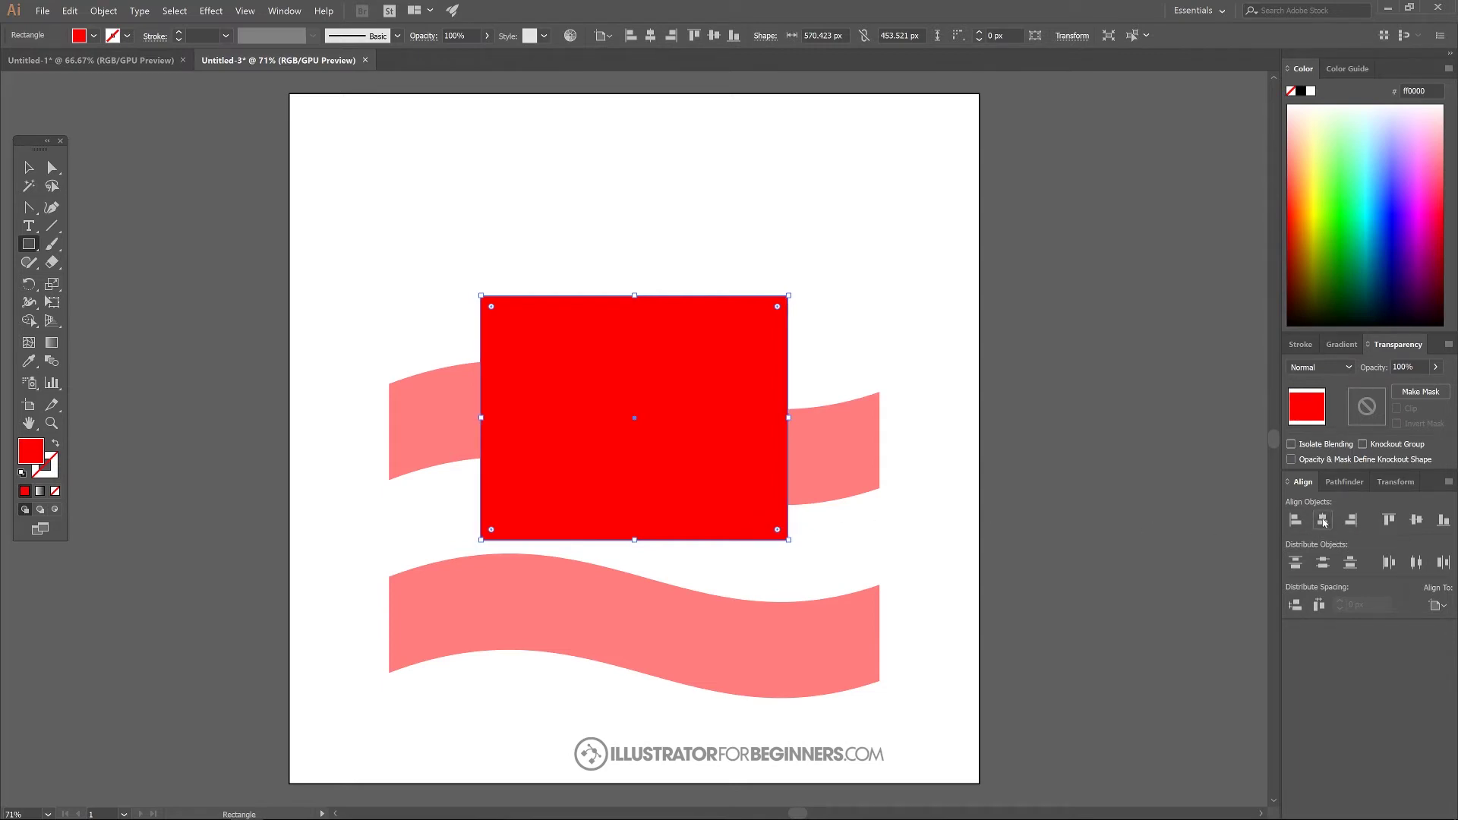
# Step: Intersect the rectangle with the upper wavy band using Pathfinder, keeping only the part as wide as the text
pyautogui.click(38, 169)
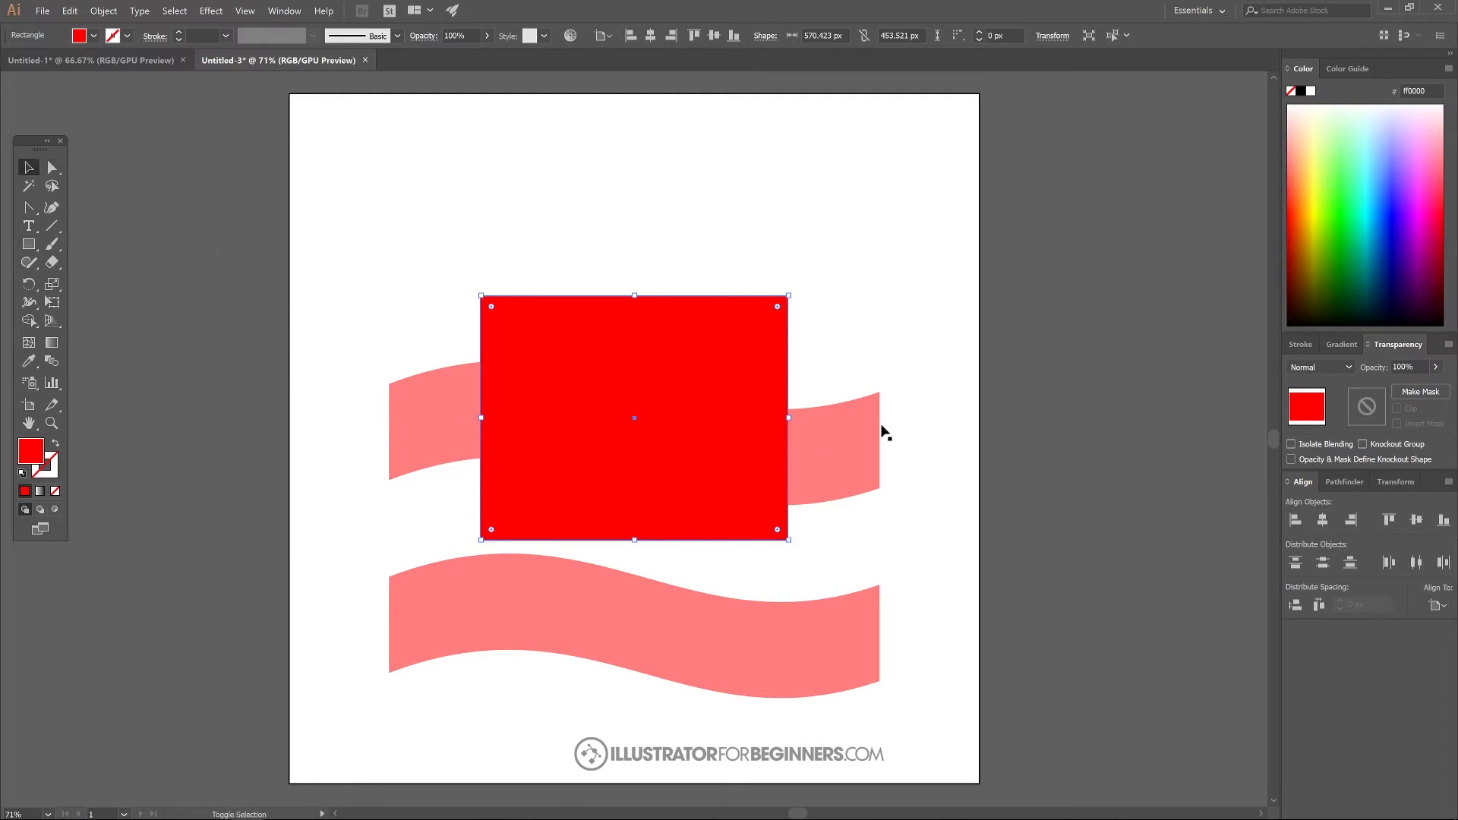
pyautogui.keyDown('shift'); pyautogui.click(845, 421); pyautogui.keyUp('shift')
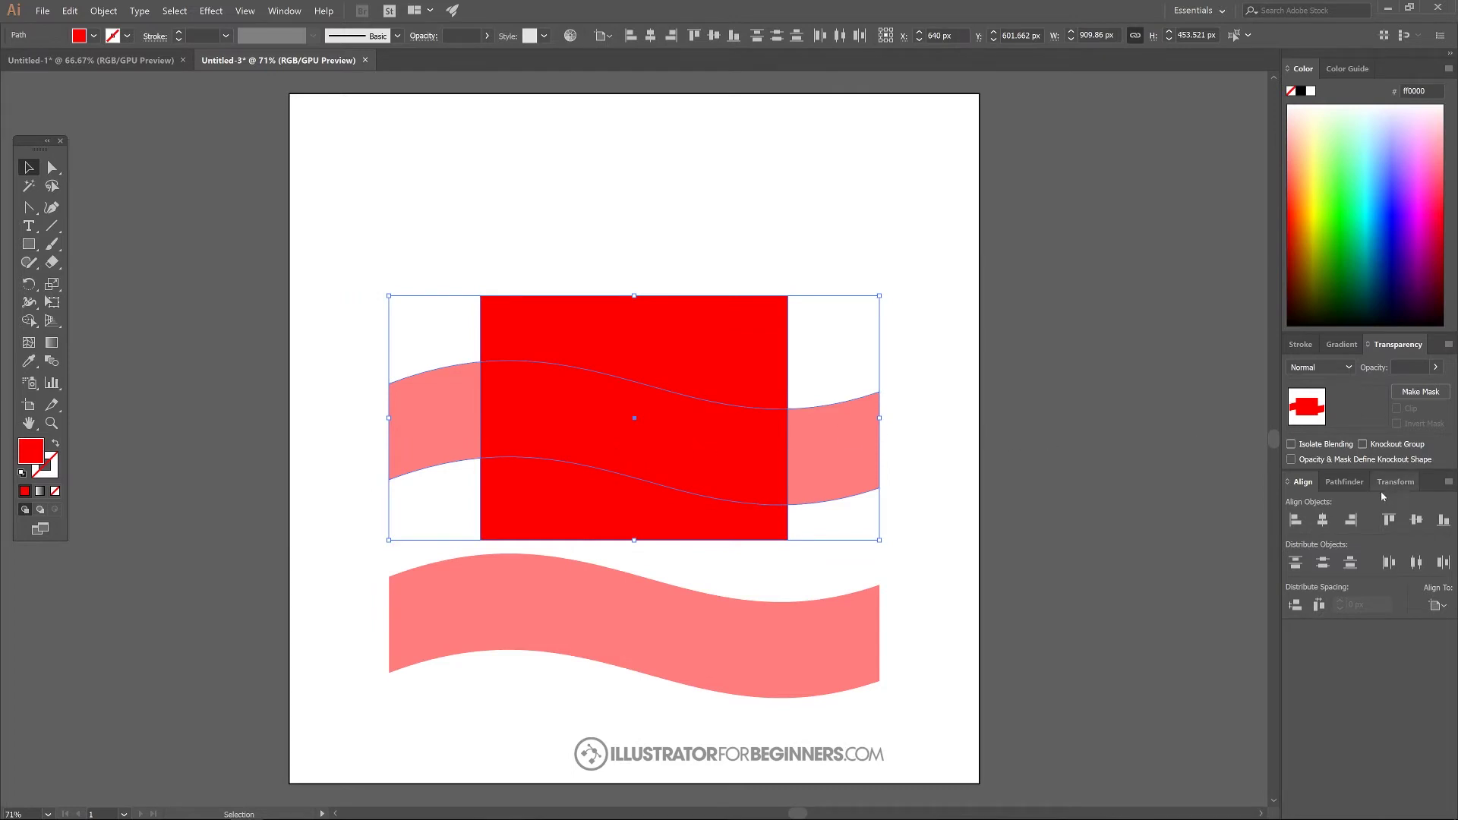
pyautogui.click(1342, 483)
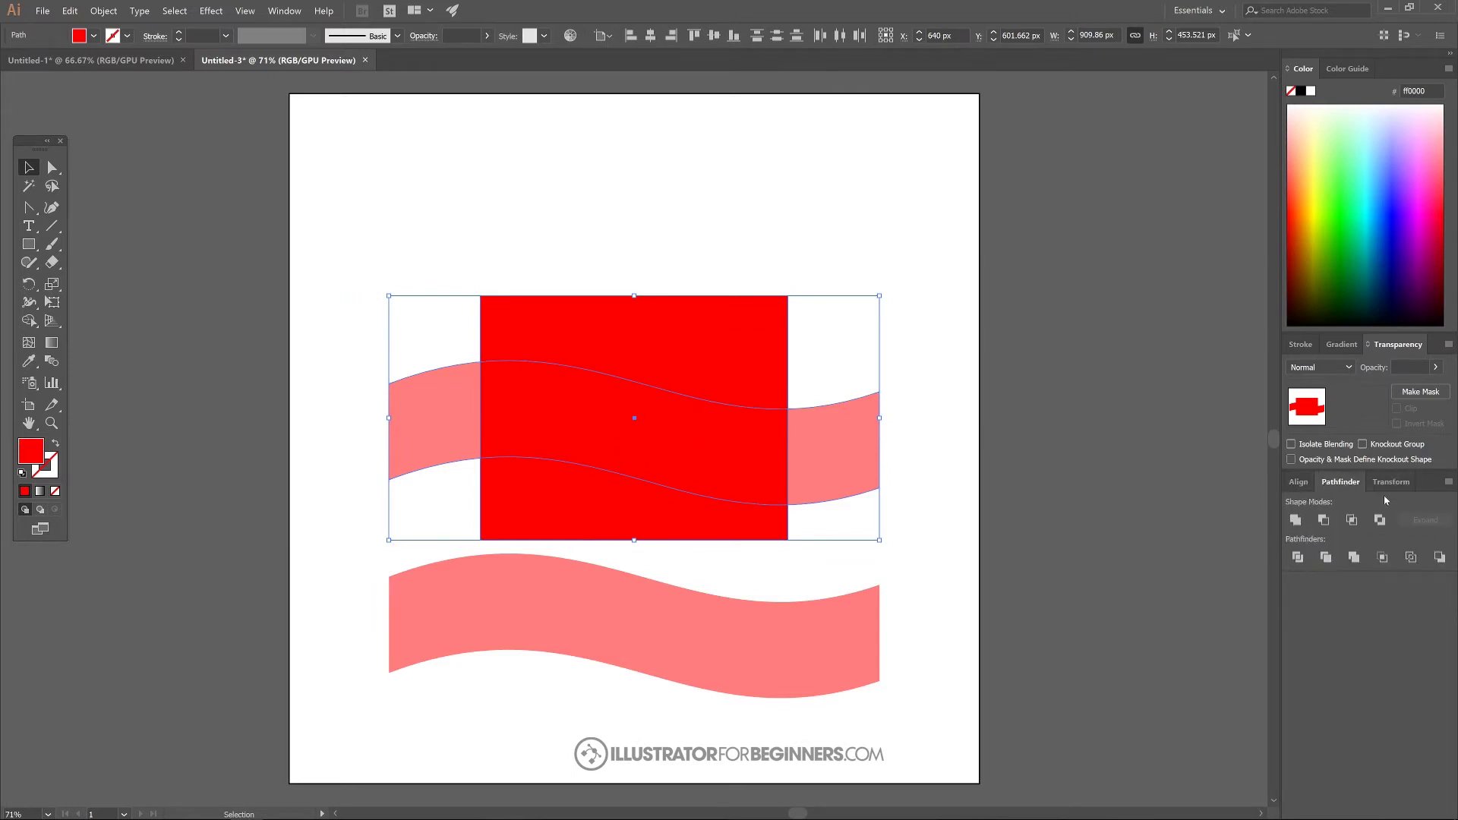
pyautogui.click(283, 10)
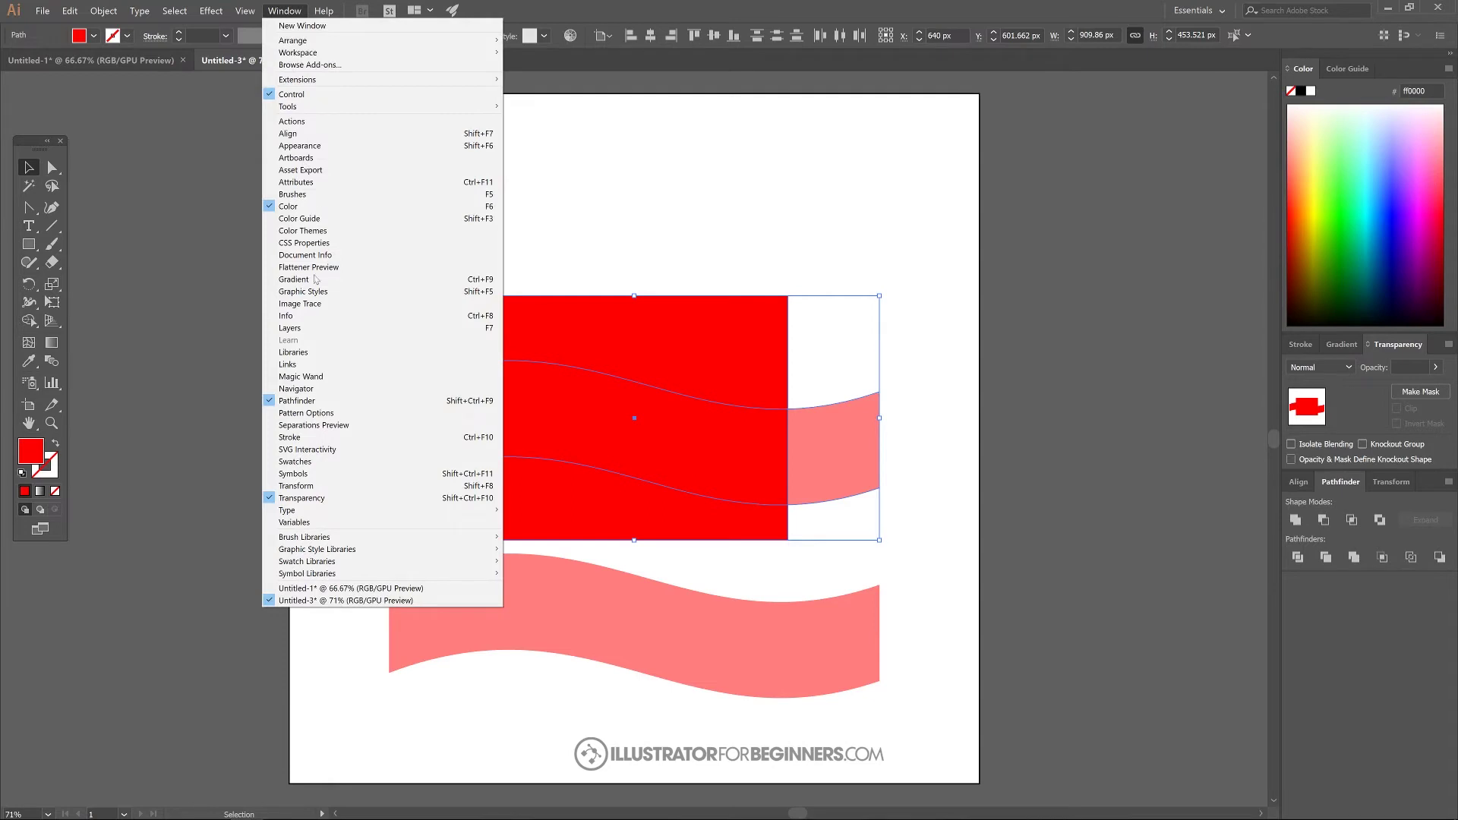
pyautogui.click(299, 402)
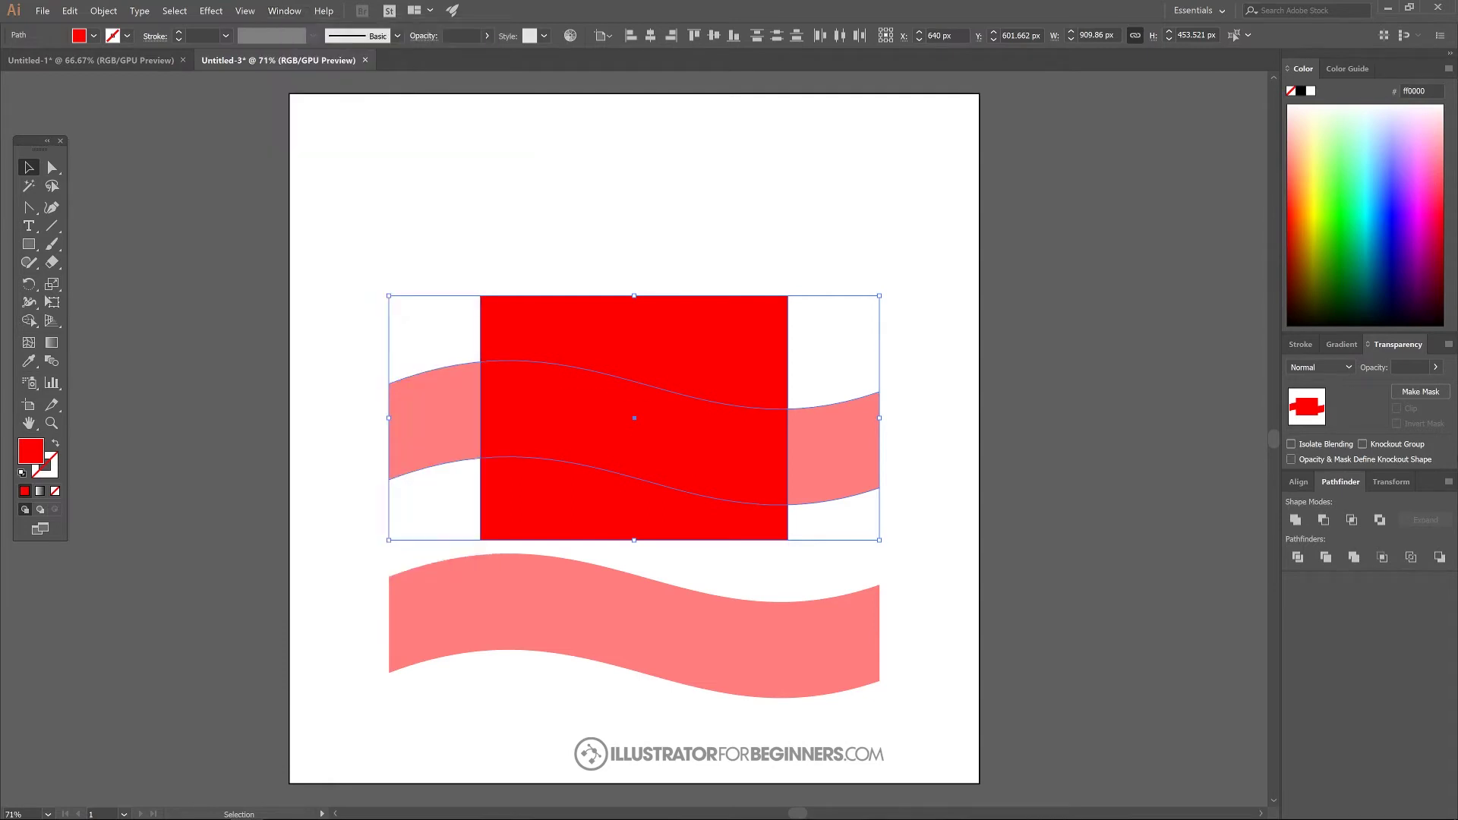
pyautogui.click(1352, 520)
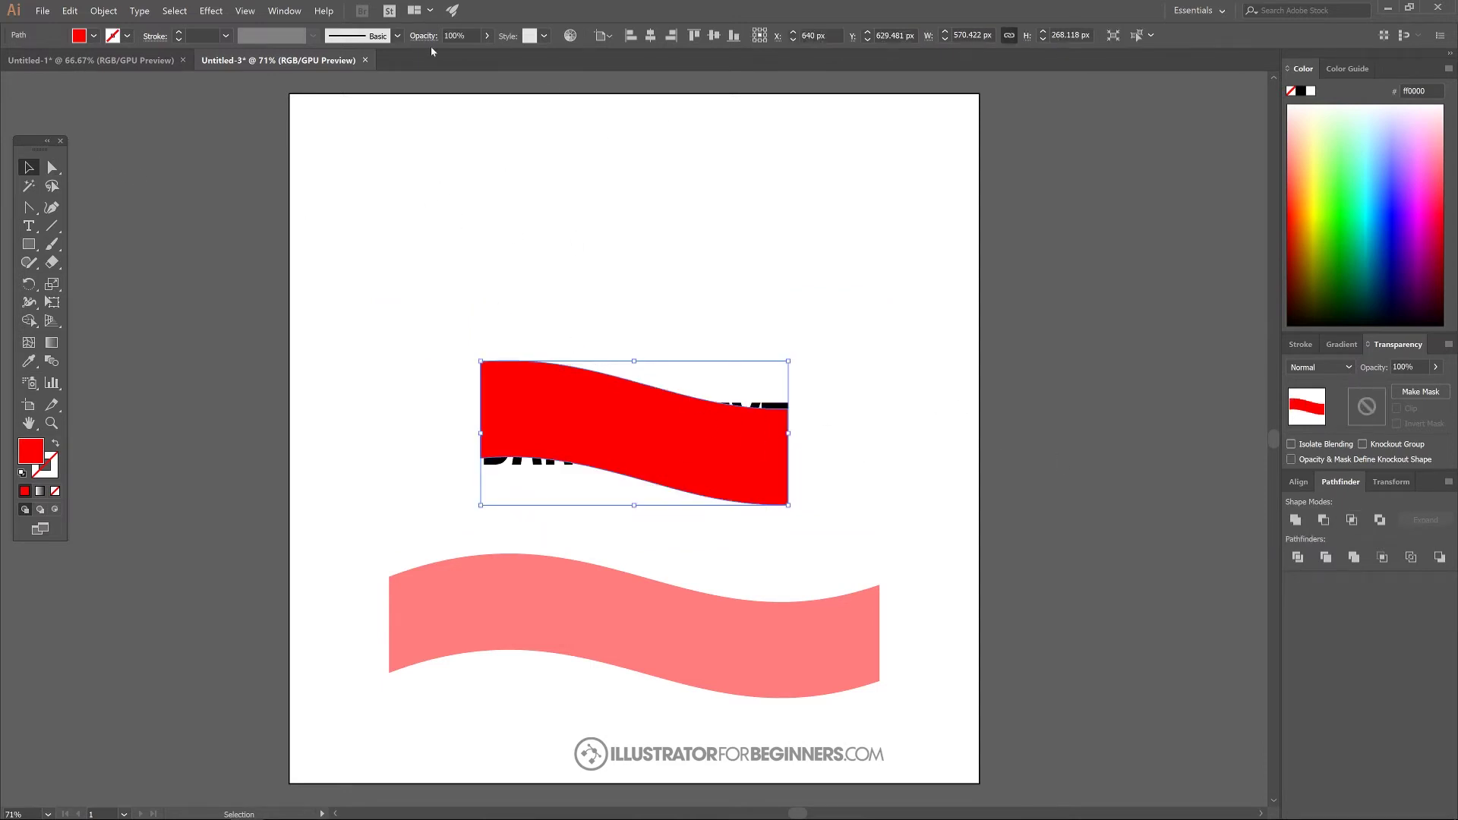
# Step: Reduce the trimmed wavy shape's opacity to 46% and move it about 210 px straight up, above the text
pyautogui.click(486, 36)
pyautogui.moveTo(487, 55); pyautogui.dragTo(455, 58)
pyautogui.click(493, 35)
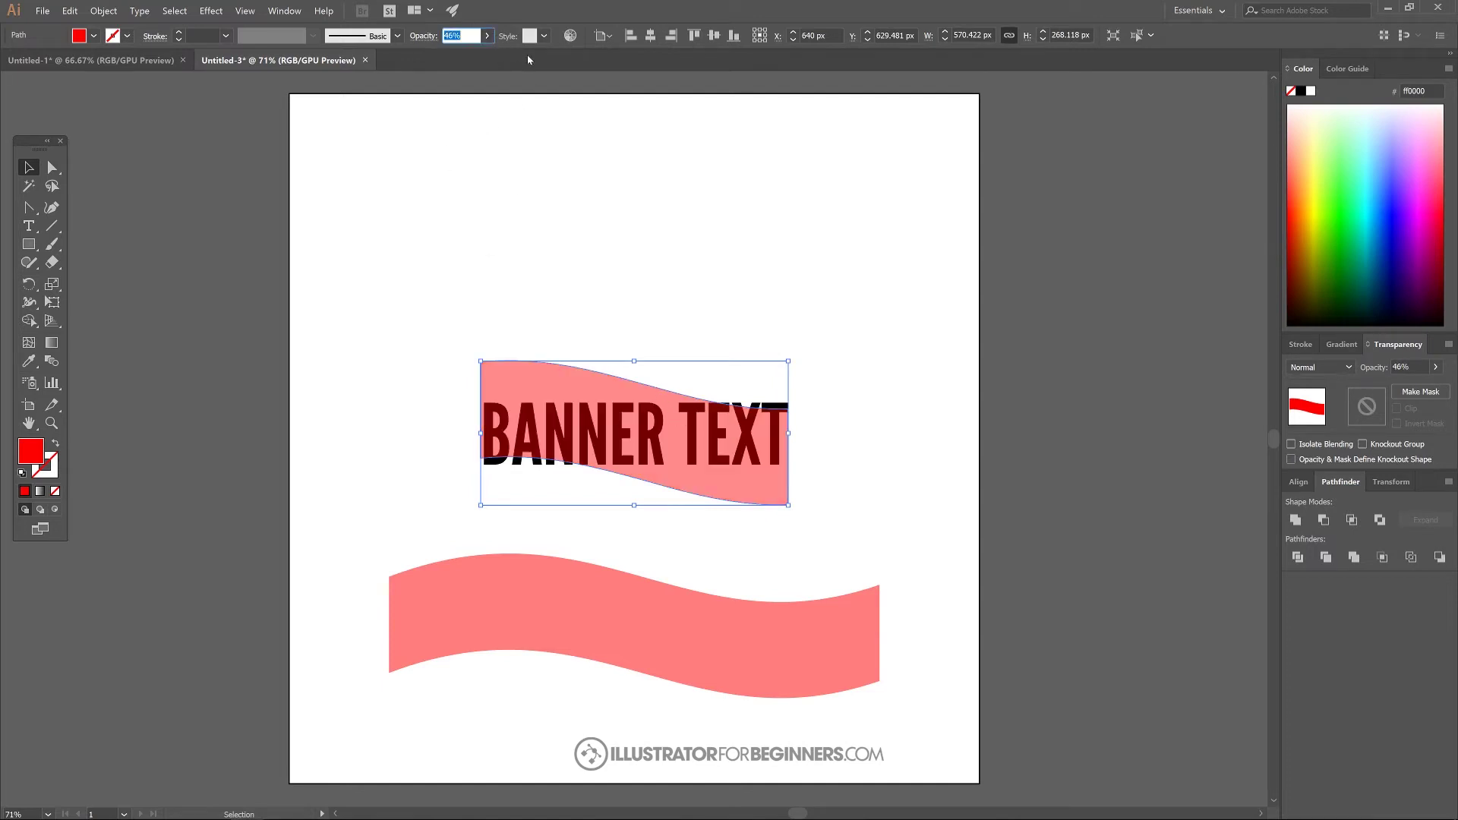
pyautogui.moveTo(668, 443); pyautogui.dragTo(664, 334)
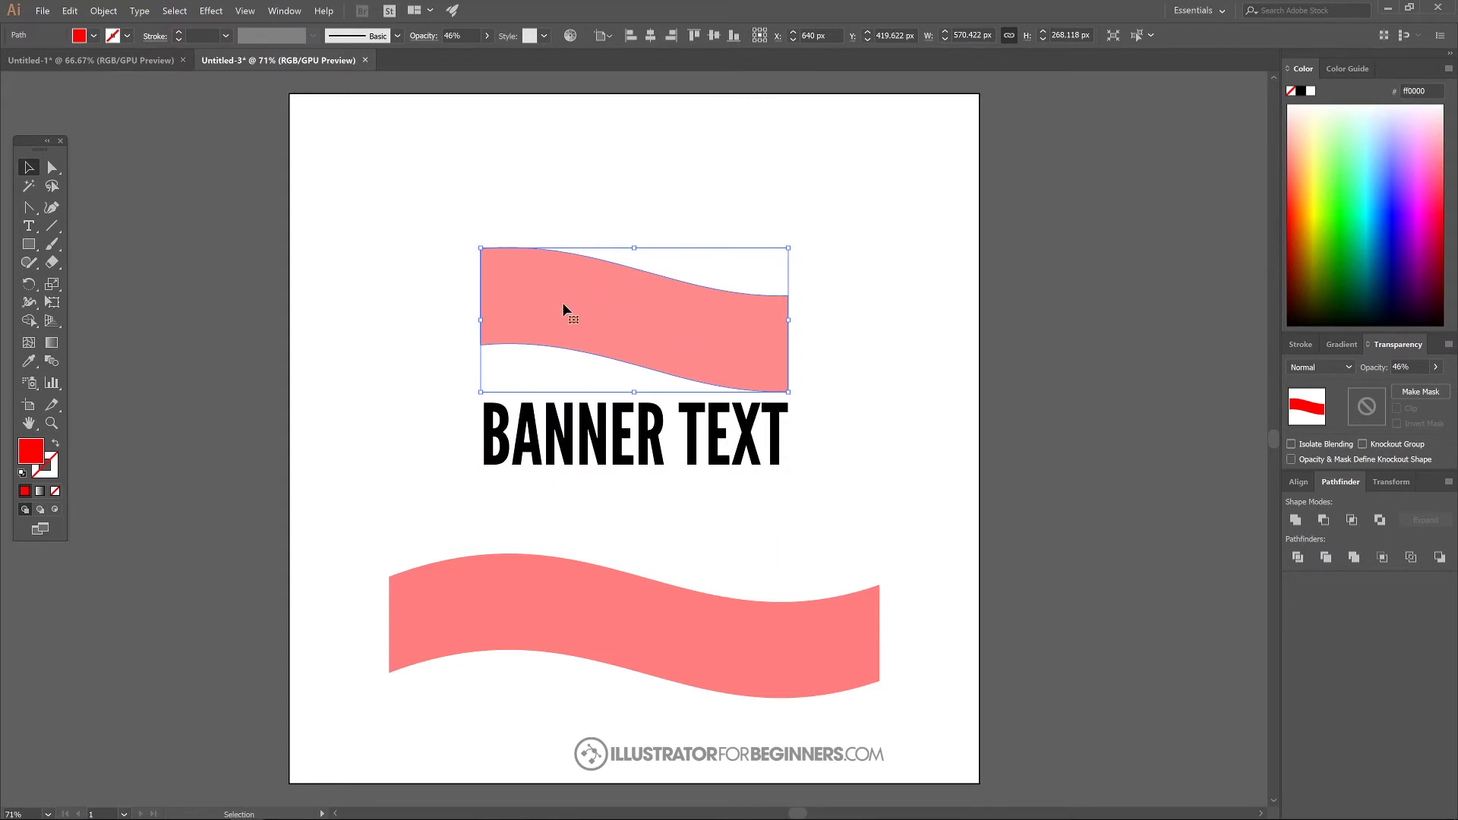
# Step: Warp the BANNER TEXT lettering into the trimmed wavy shape with Envelope Distort, using the shape as the top object
pyautogui.click(619, 445)
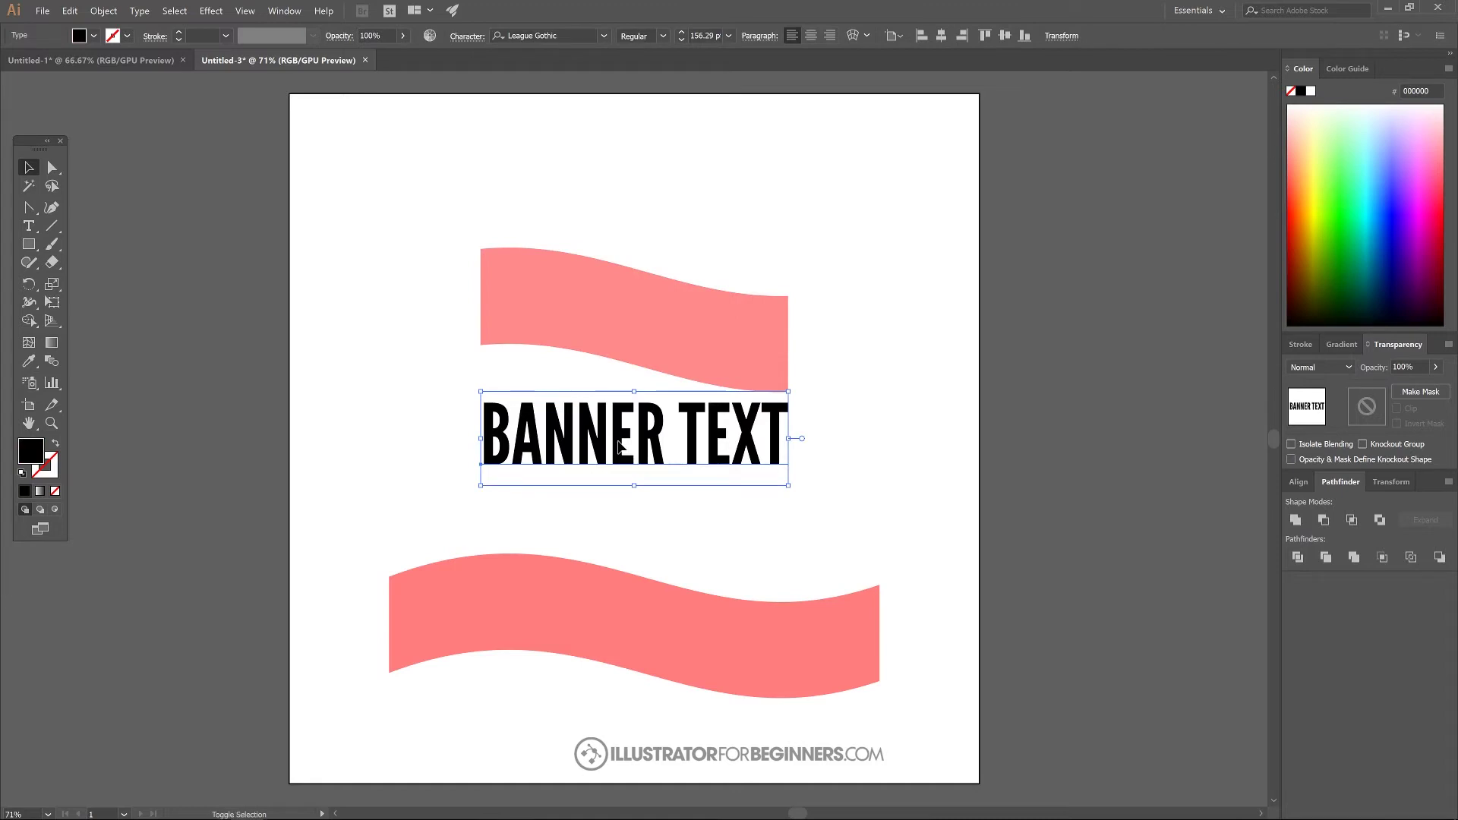
pyautogui.keyDown('shift'); pyautogui.click(572, 307); pyautogui.keyUp('shift')
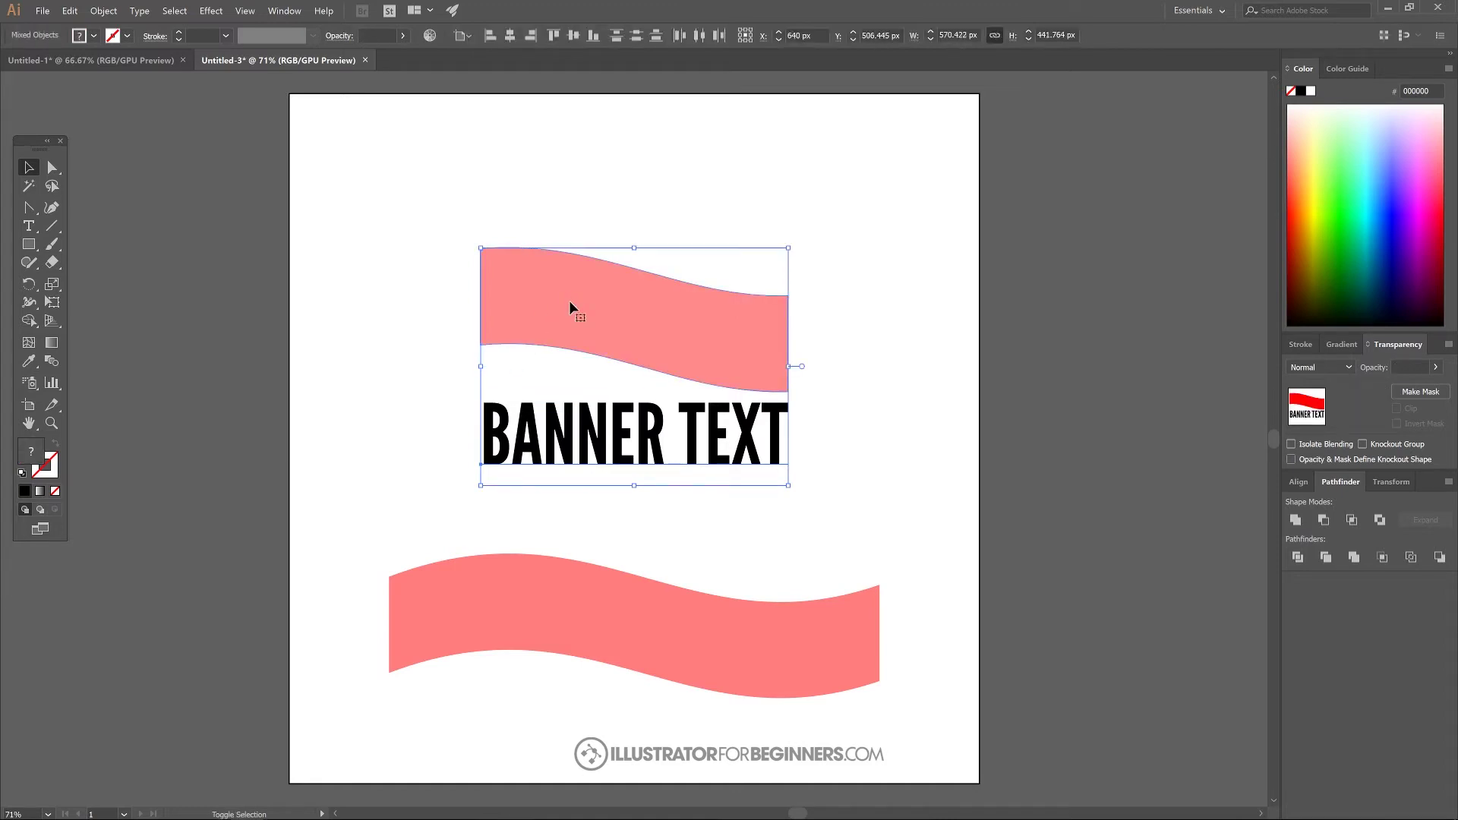
pyautogui.click(107, 11)
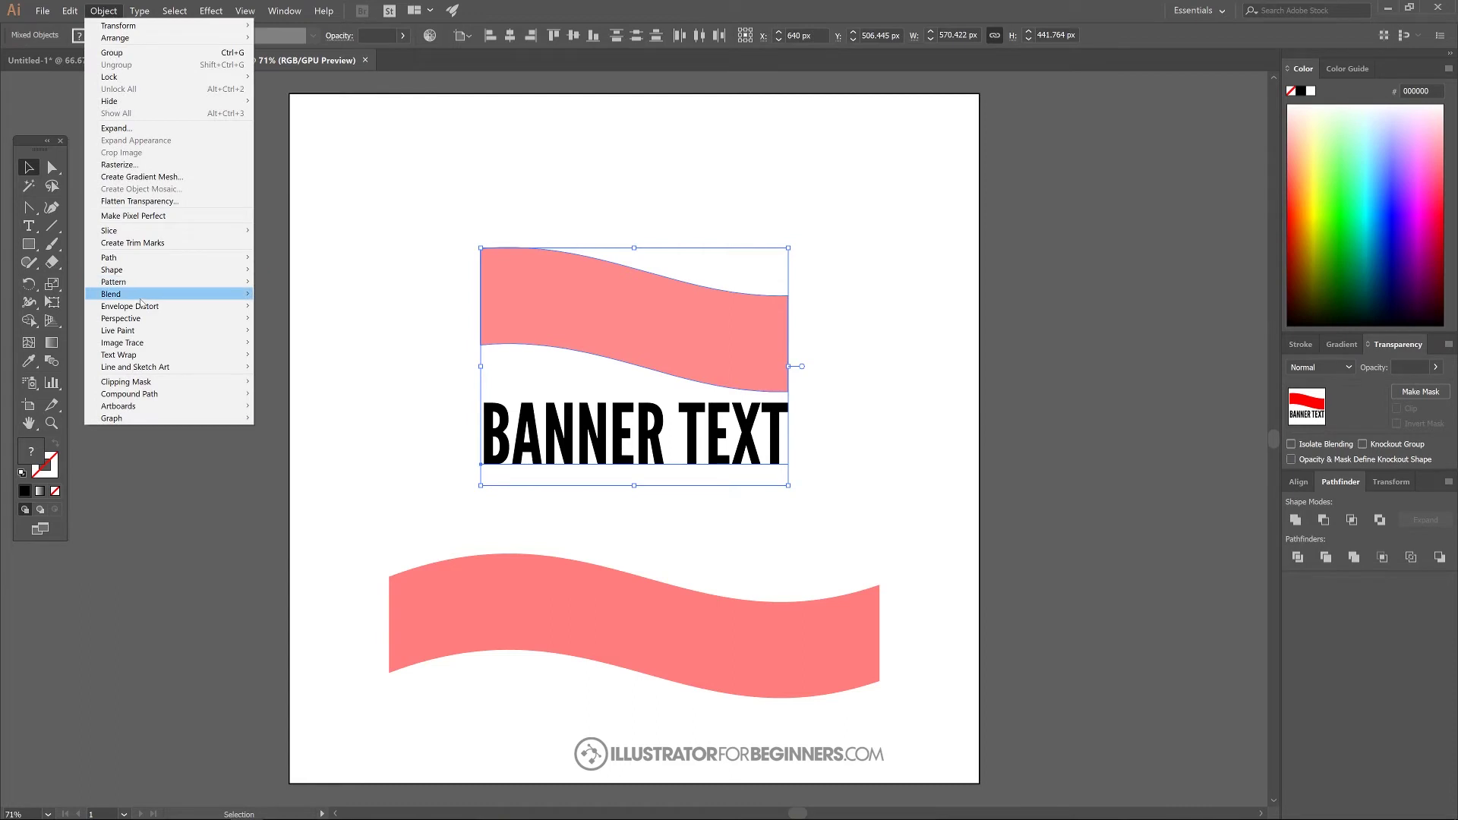
pyautogui.moveTo(144, 306)
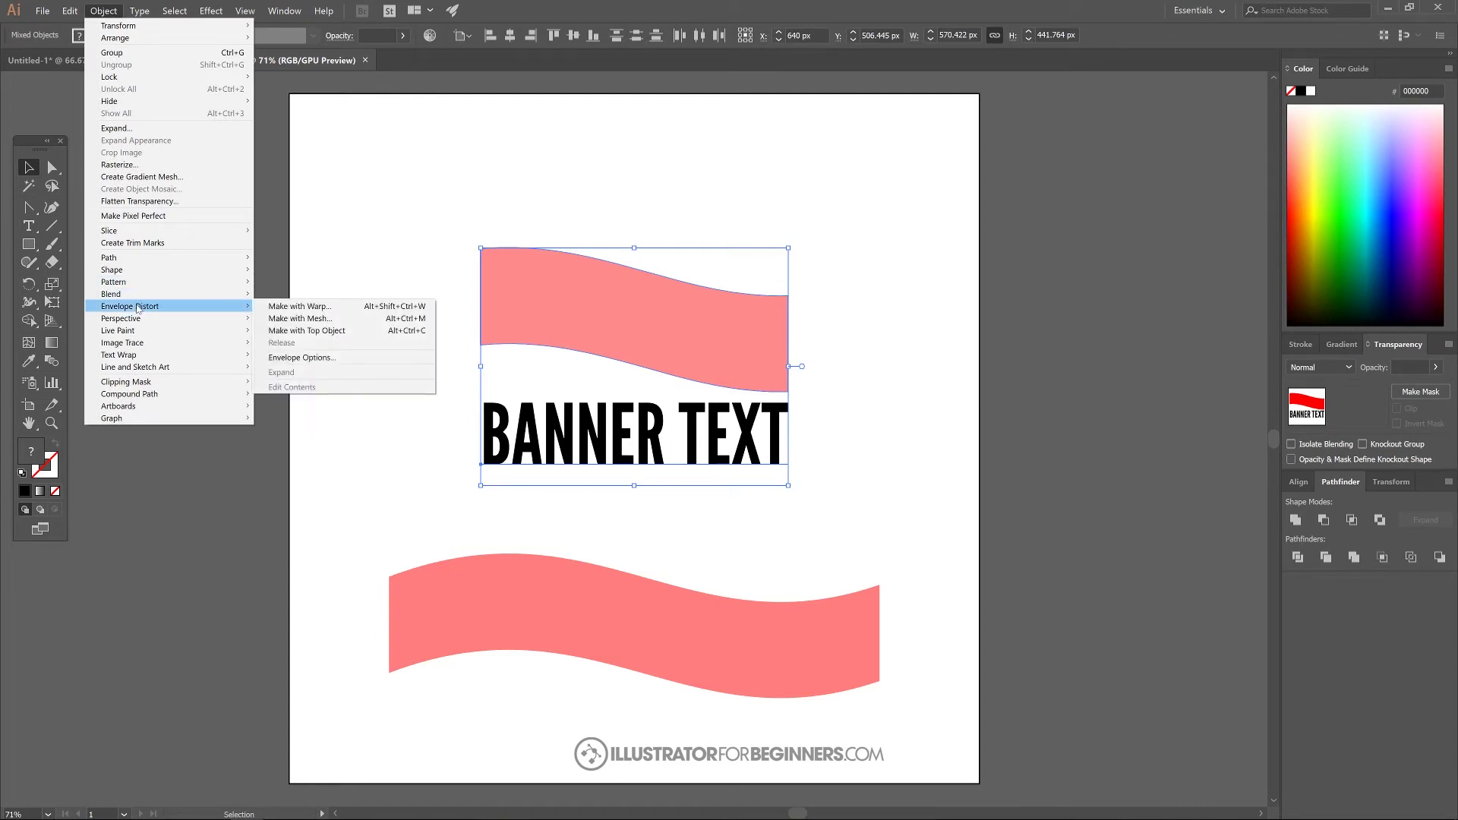
pyautogui.click(329, 333)
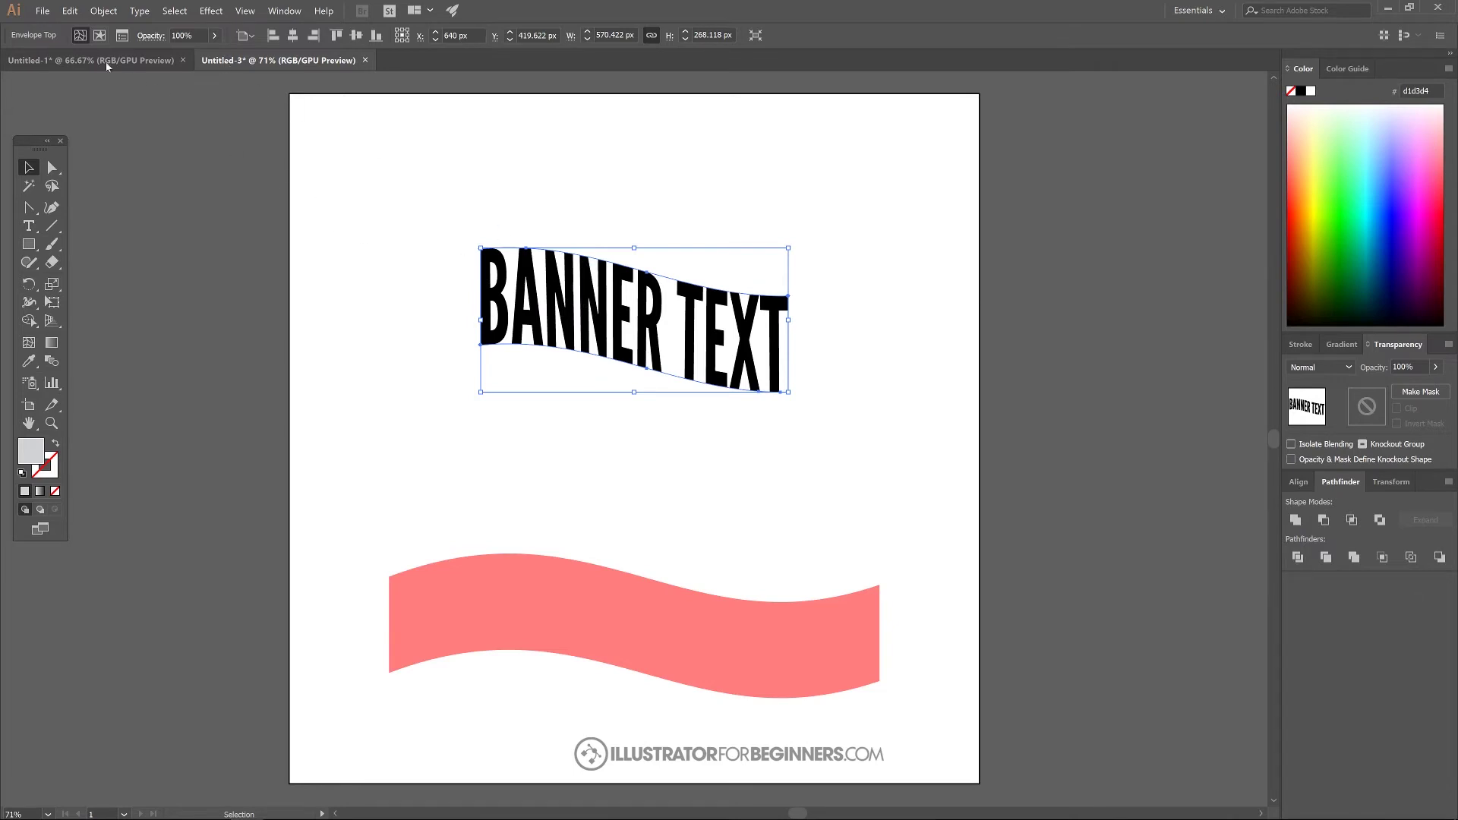
# Step: Expand the warped BANNER TEXT envelope into plain editable shapes
pyautogui.click(104, 12)
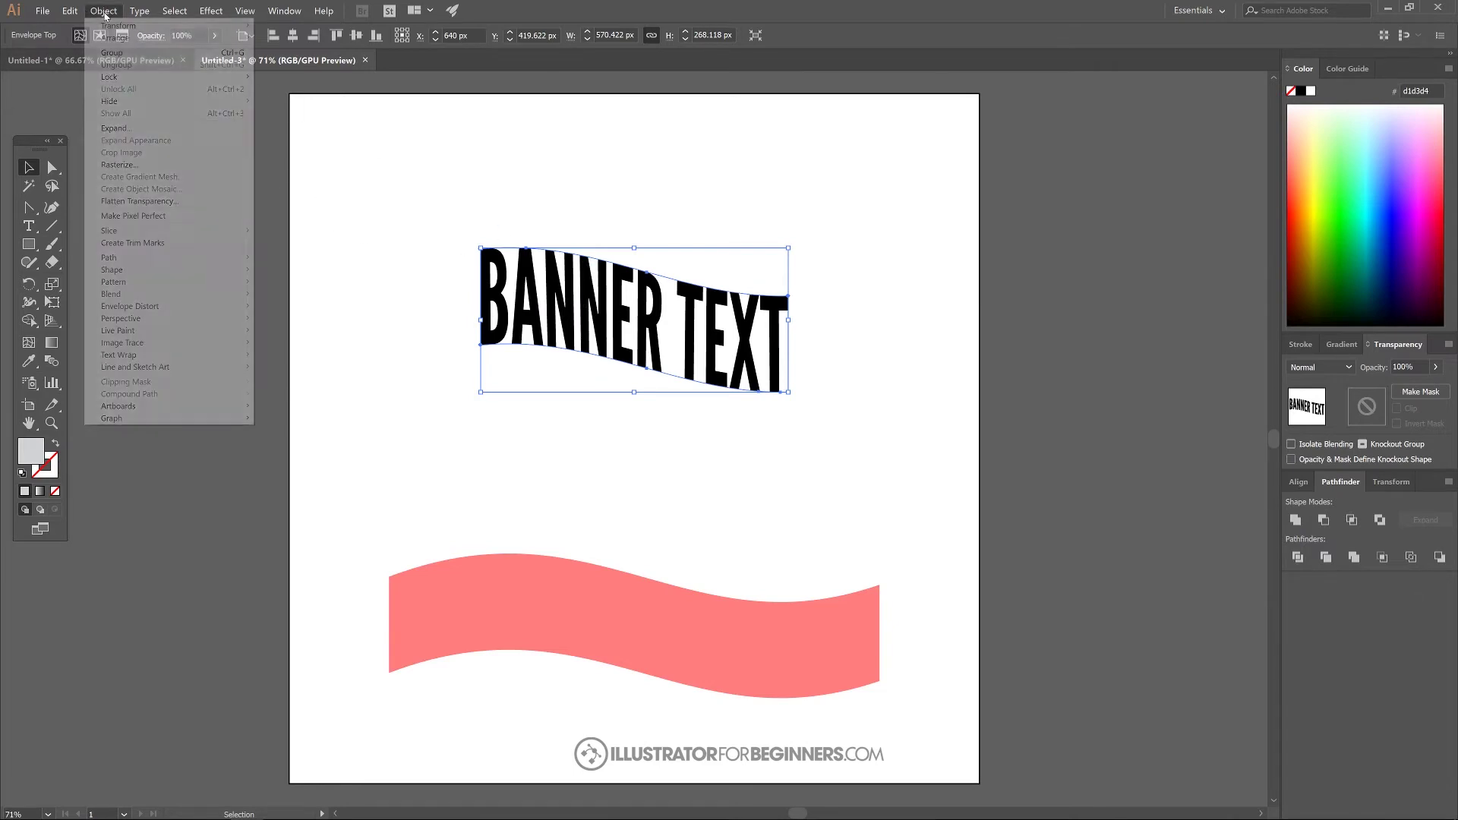
pyautogui.moveTo(149, 310)
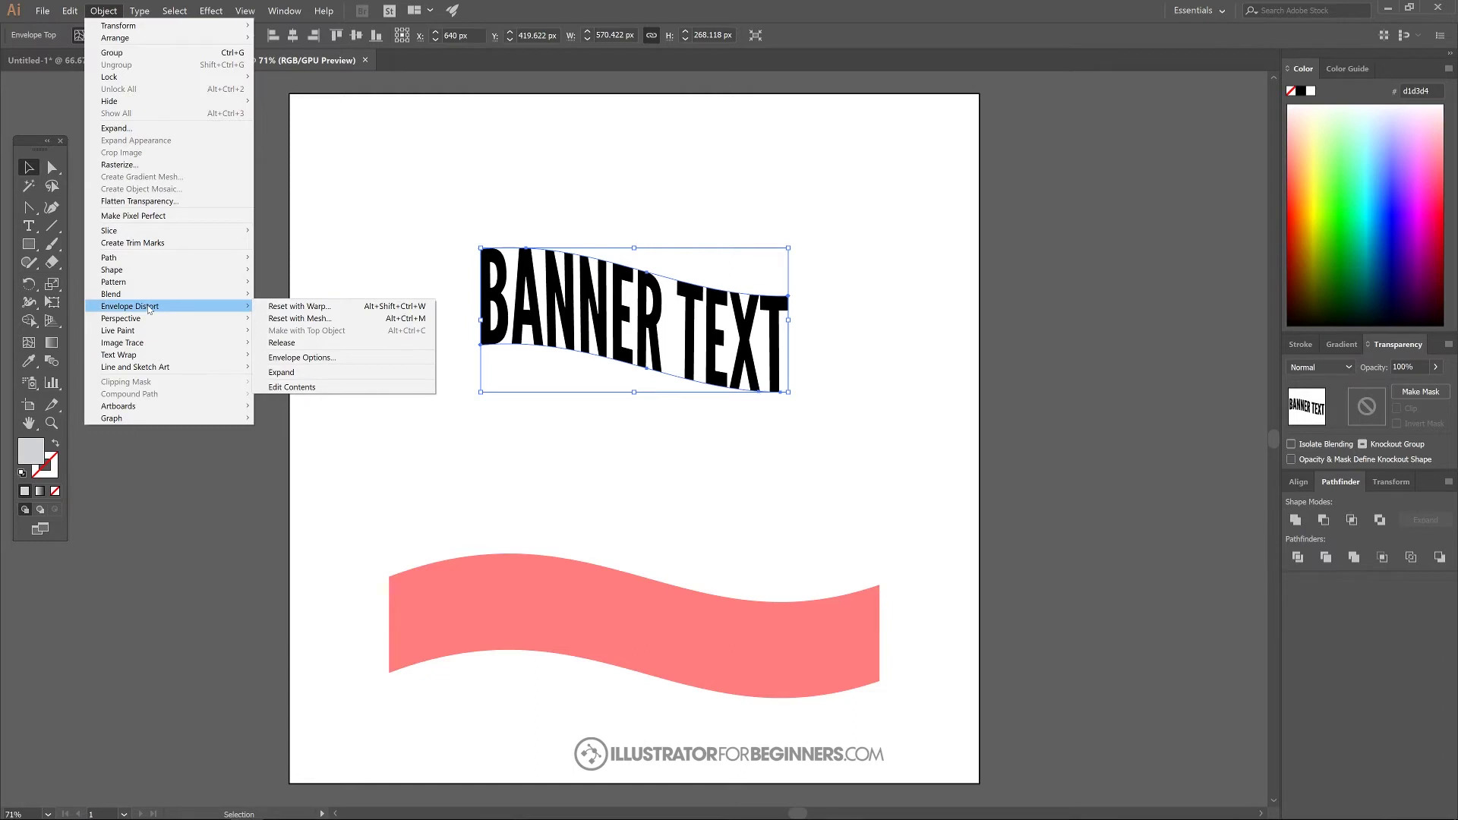
pyautogui.click(302, 373)
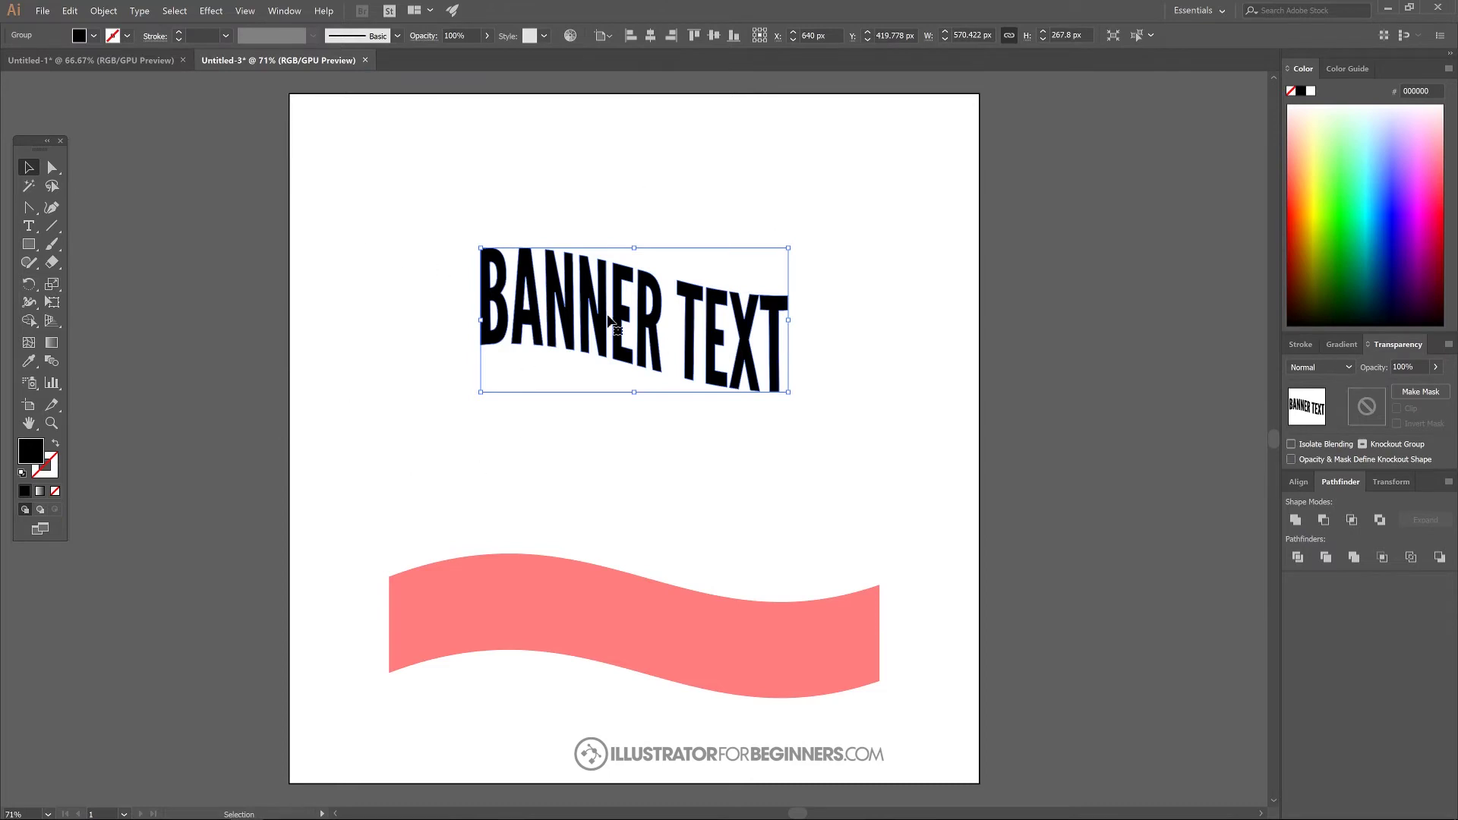
# Step: Centre the expanded lettering and the light red wavy band vertically on the artboard so the text sits over the band
pyautogui.click(1305, 483)
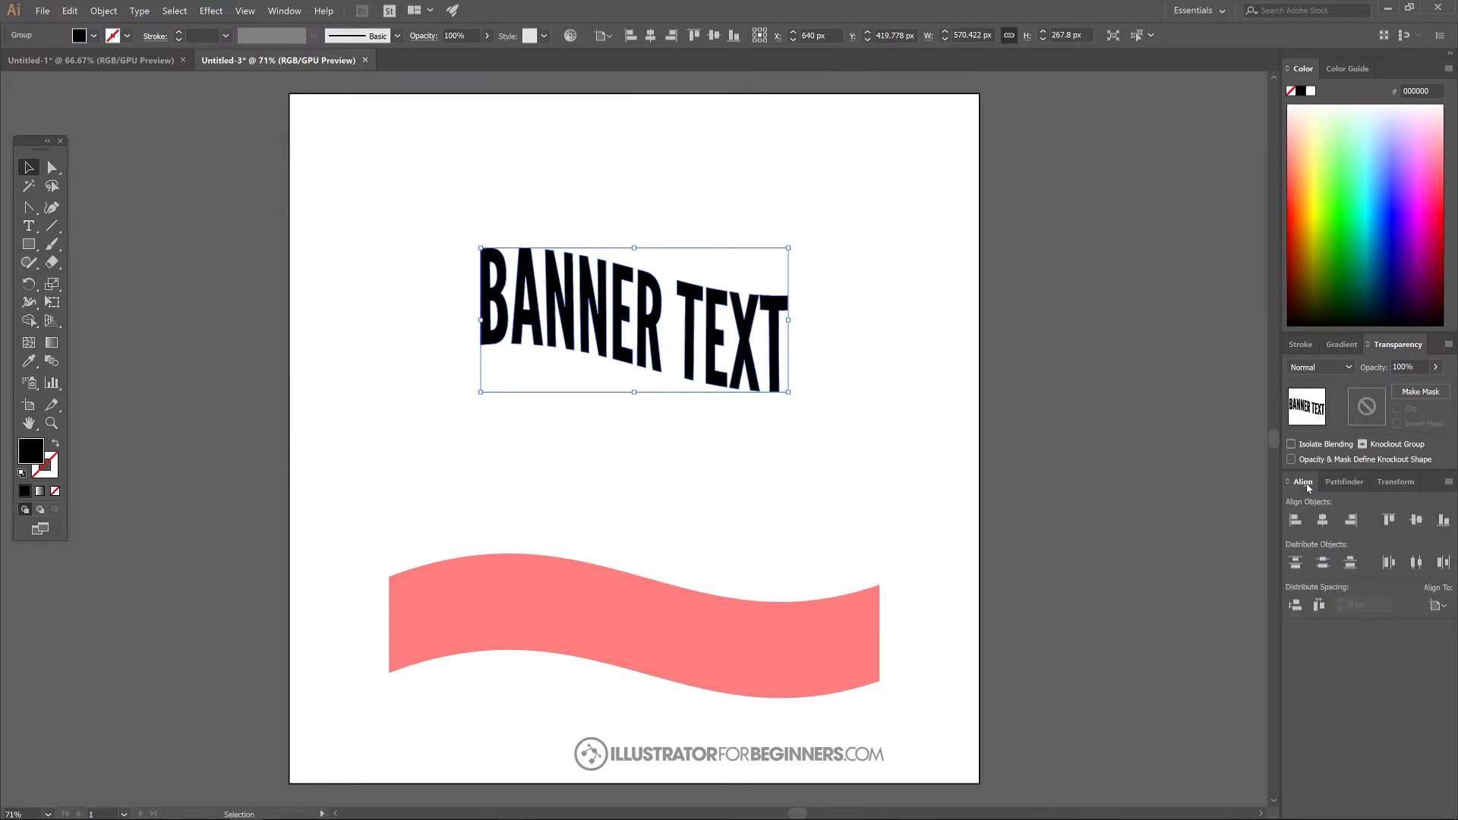
pyautogui.click(1417, 520)
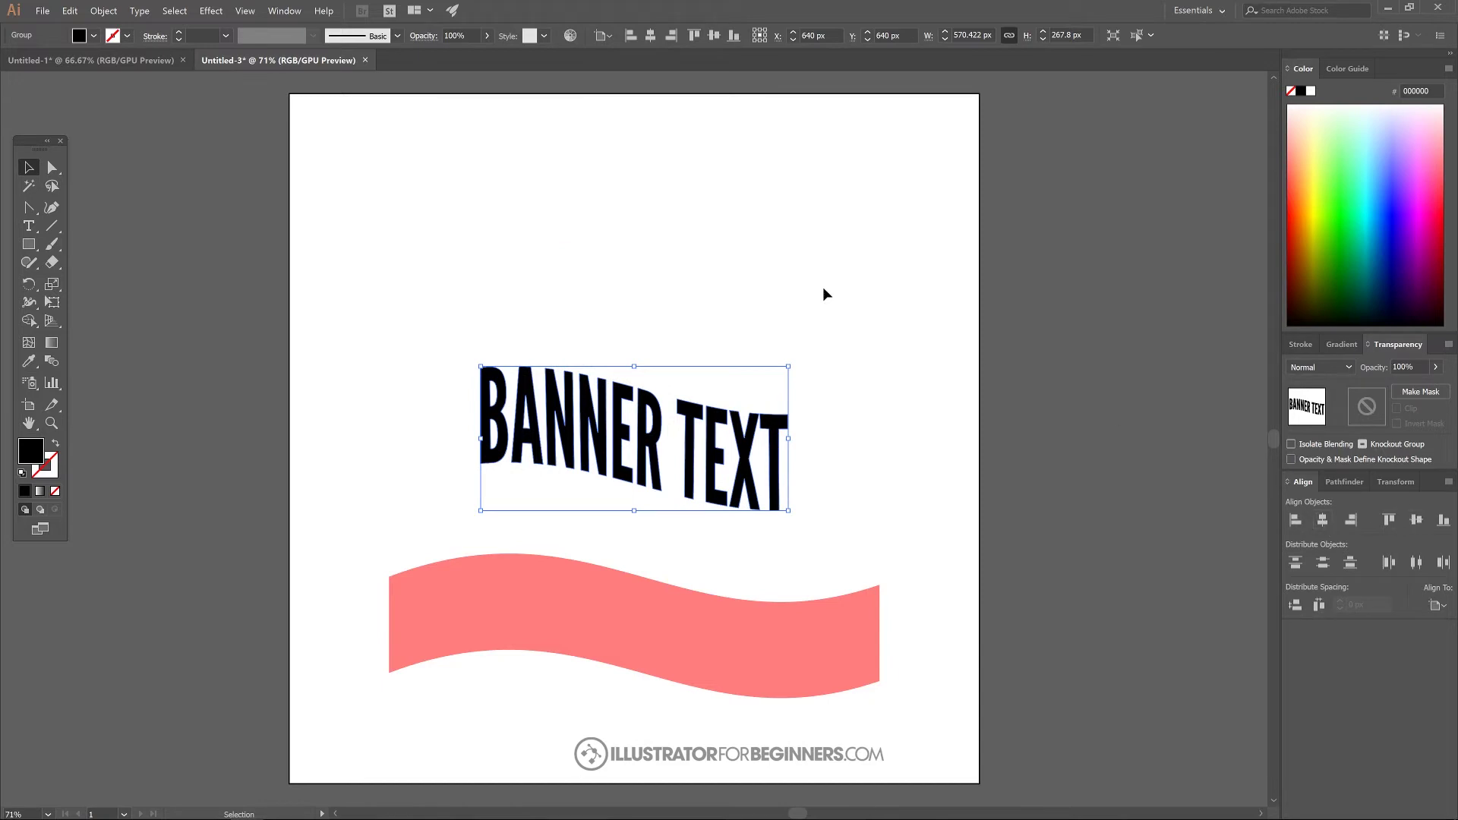
pyautogui.click(585, 596)
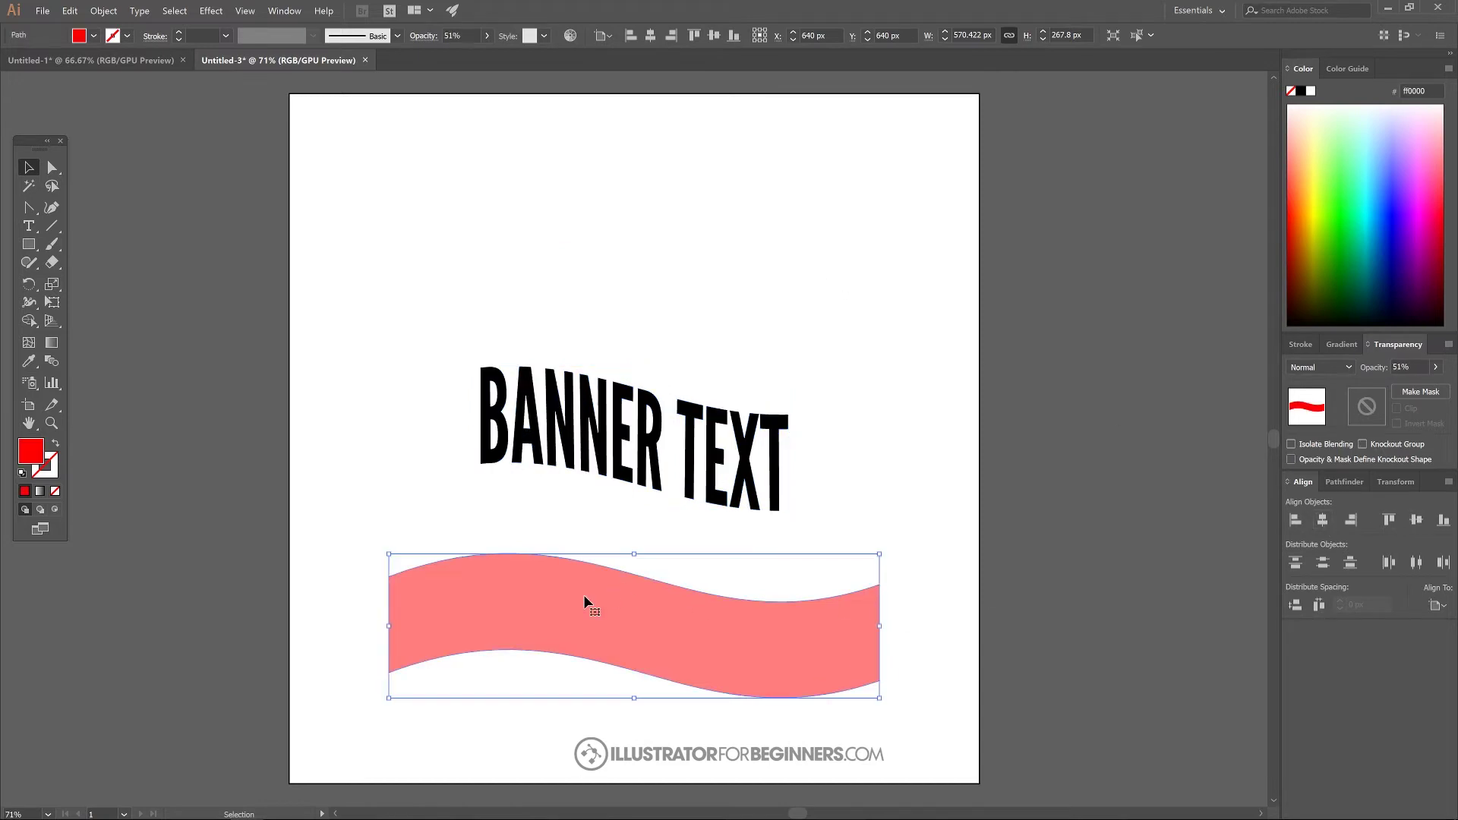
pyautogui.click(1416, 520)
pyautogui.click(1416, 521)
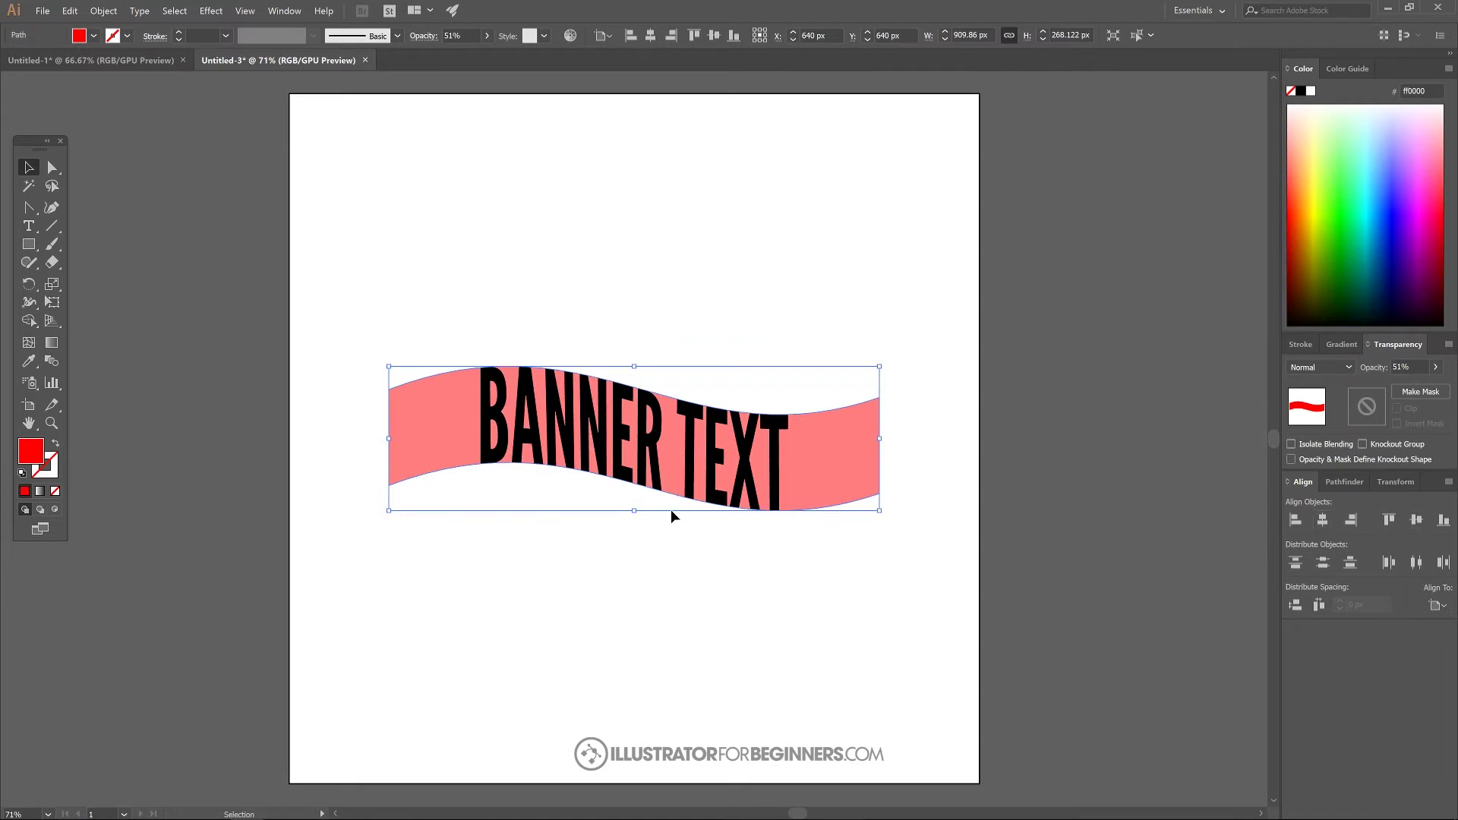
pyautogui.click(802, 306)
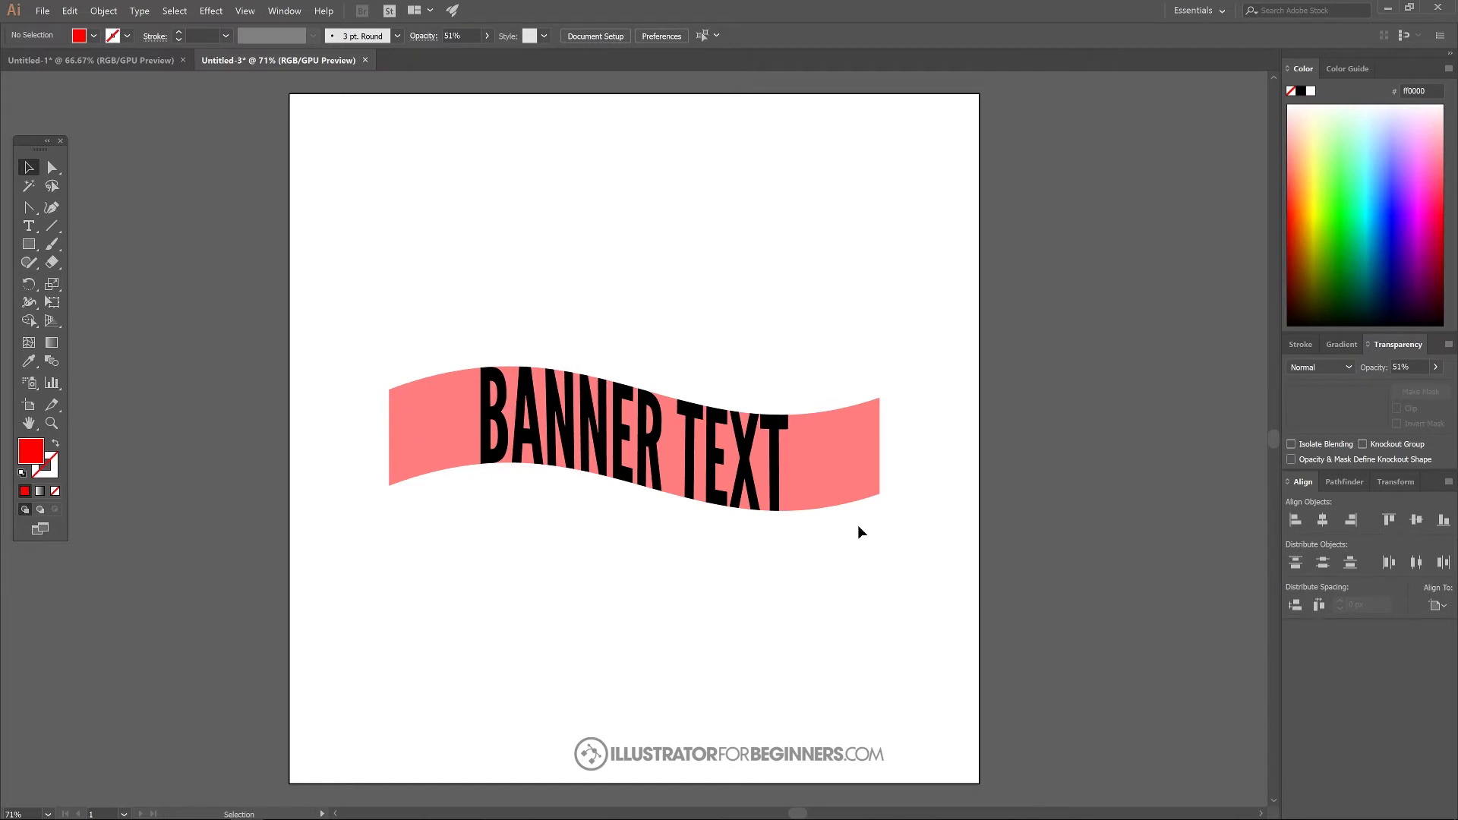
# Step: Raise the four anchor points along the red band's upper edge with Direct Selection, making the band about 357 px tall
pyautogui.click(862, 438)
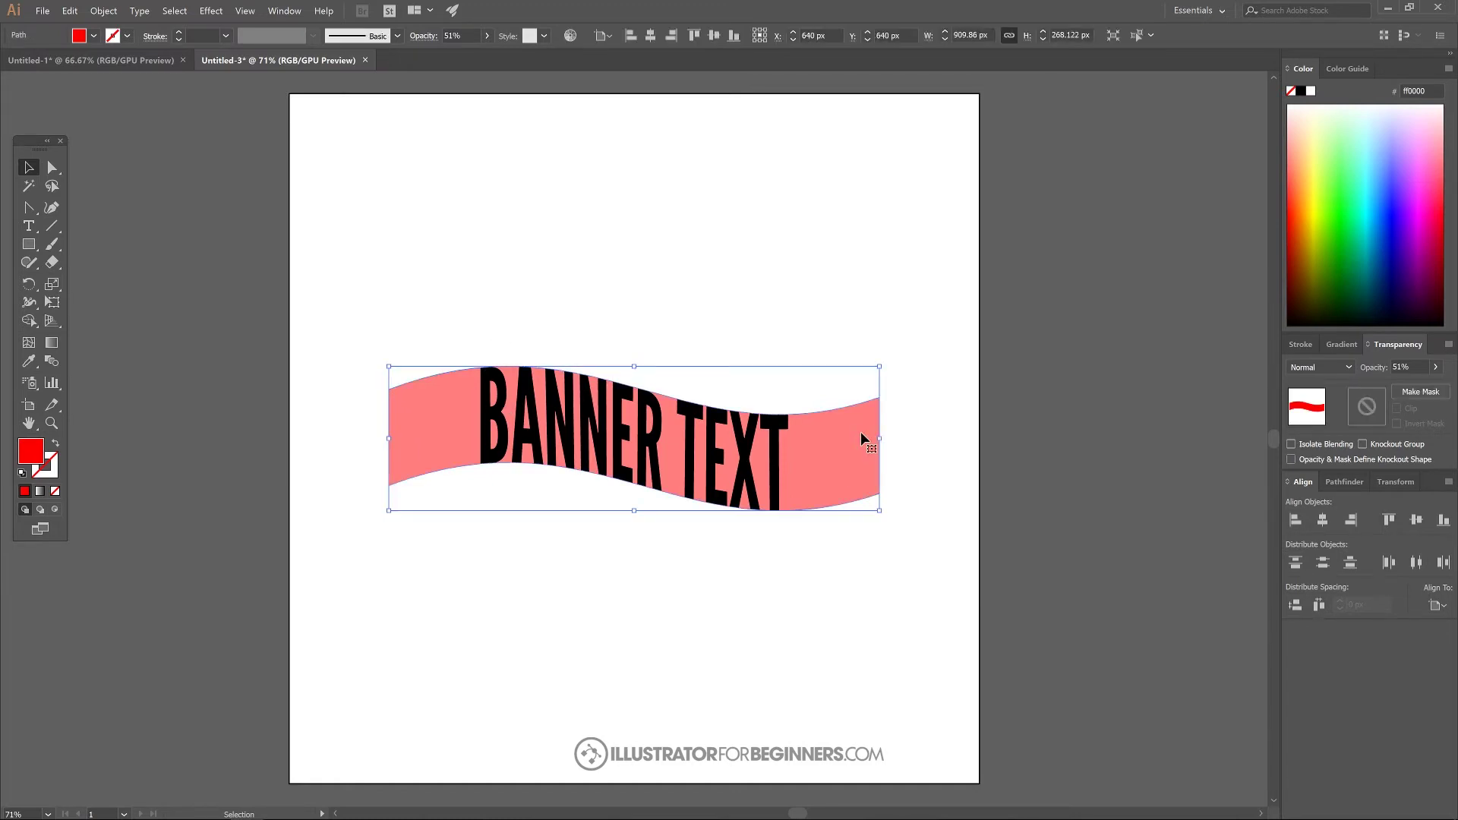
pyautogui.click(53, 169)
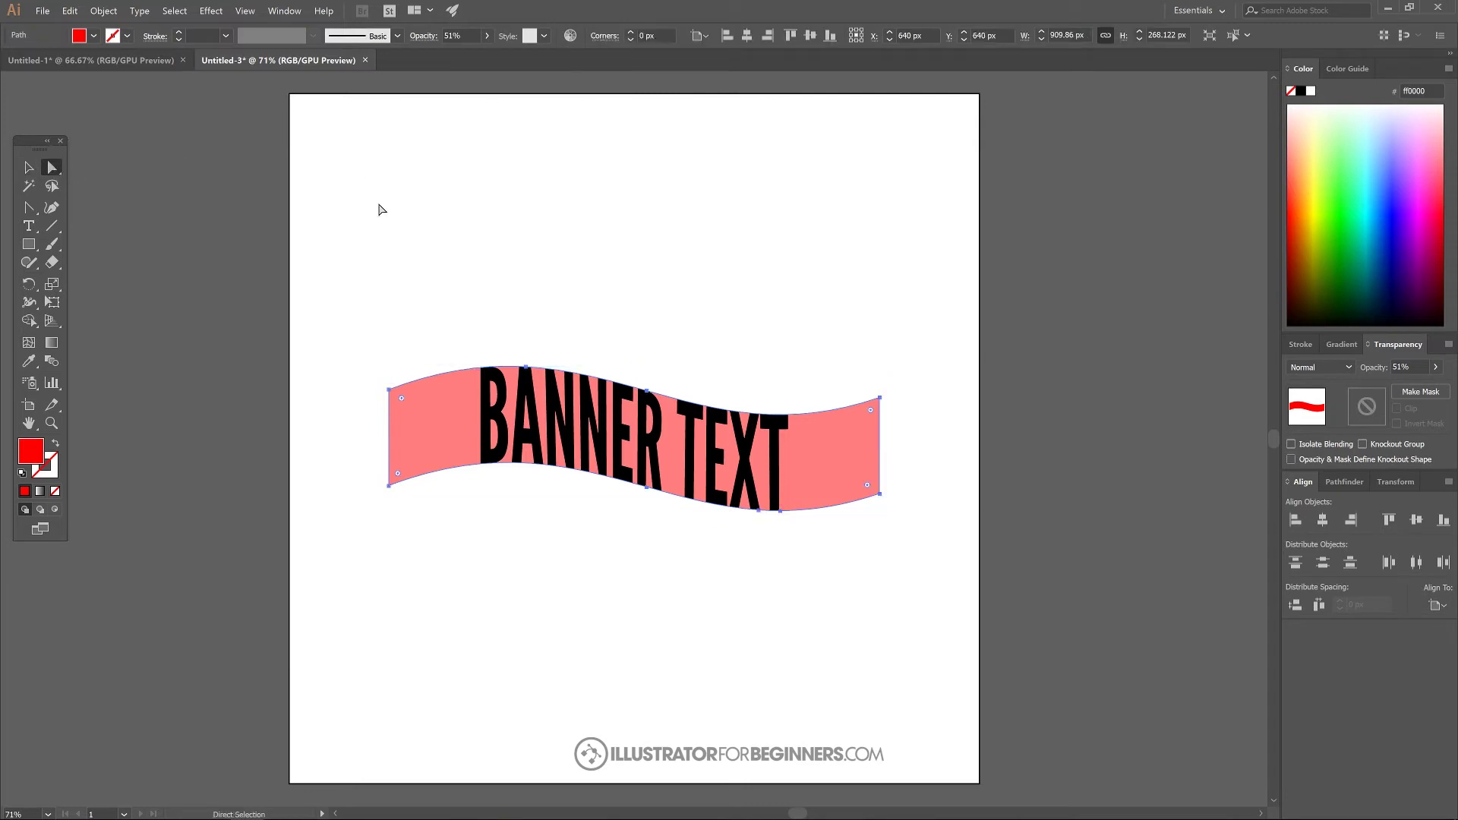
pyautogui.click(389, 390)
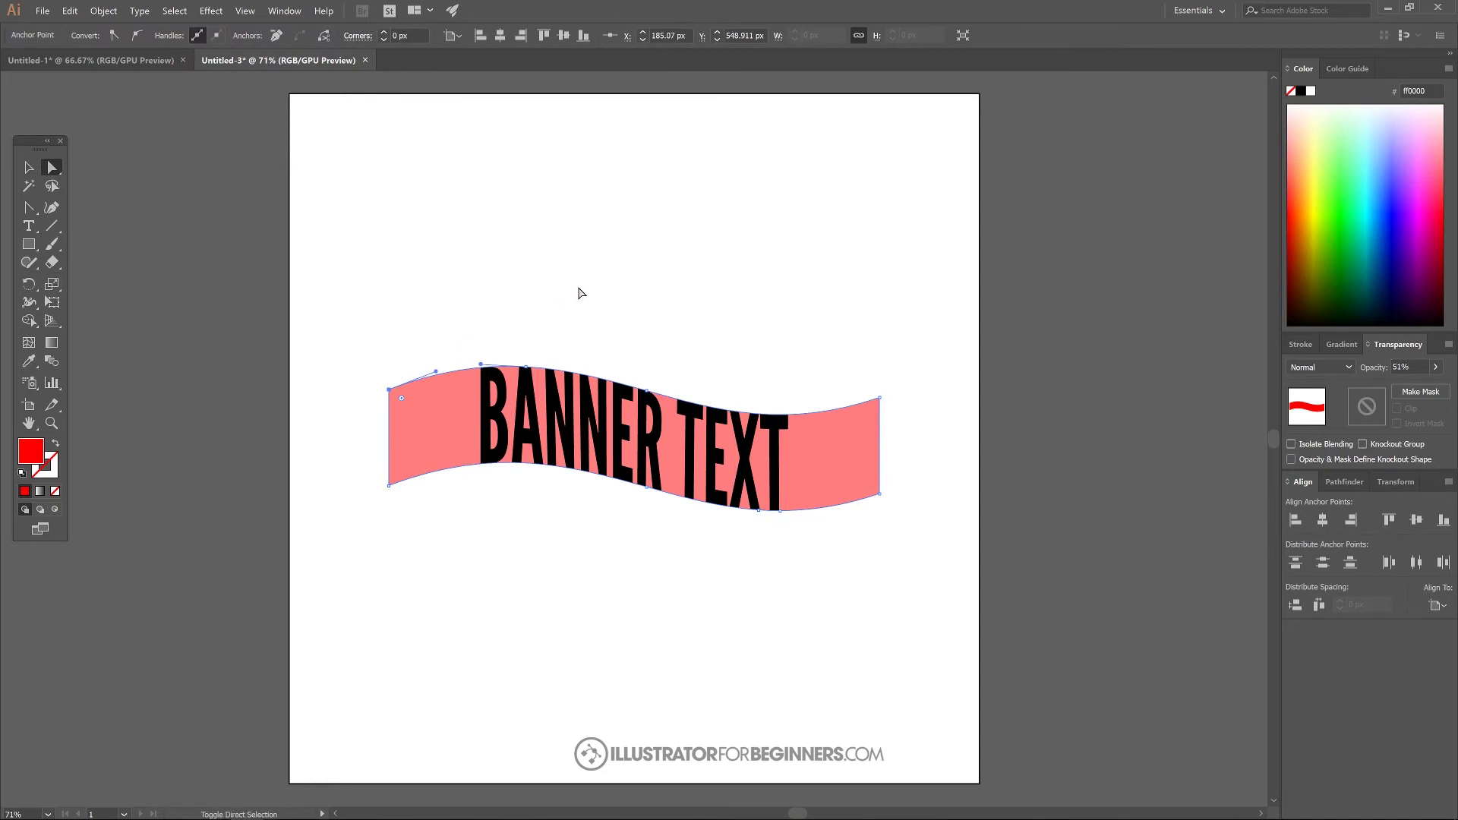
pyautogui.click(528, 372)
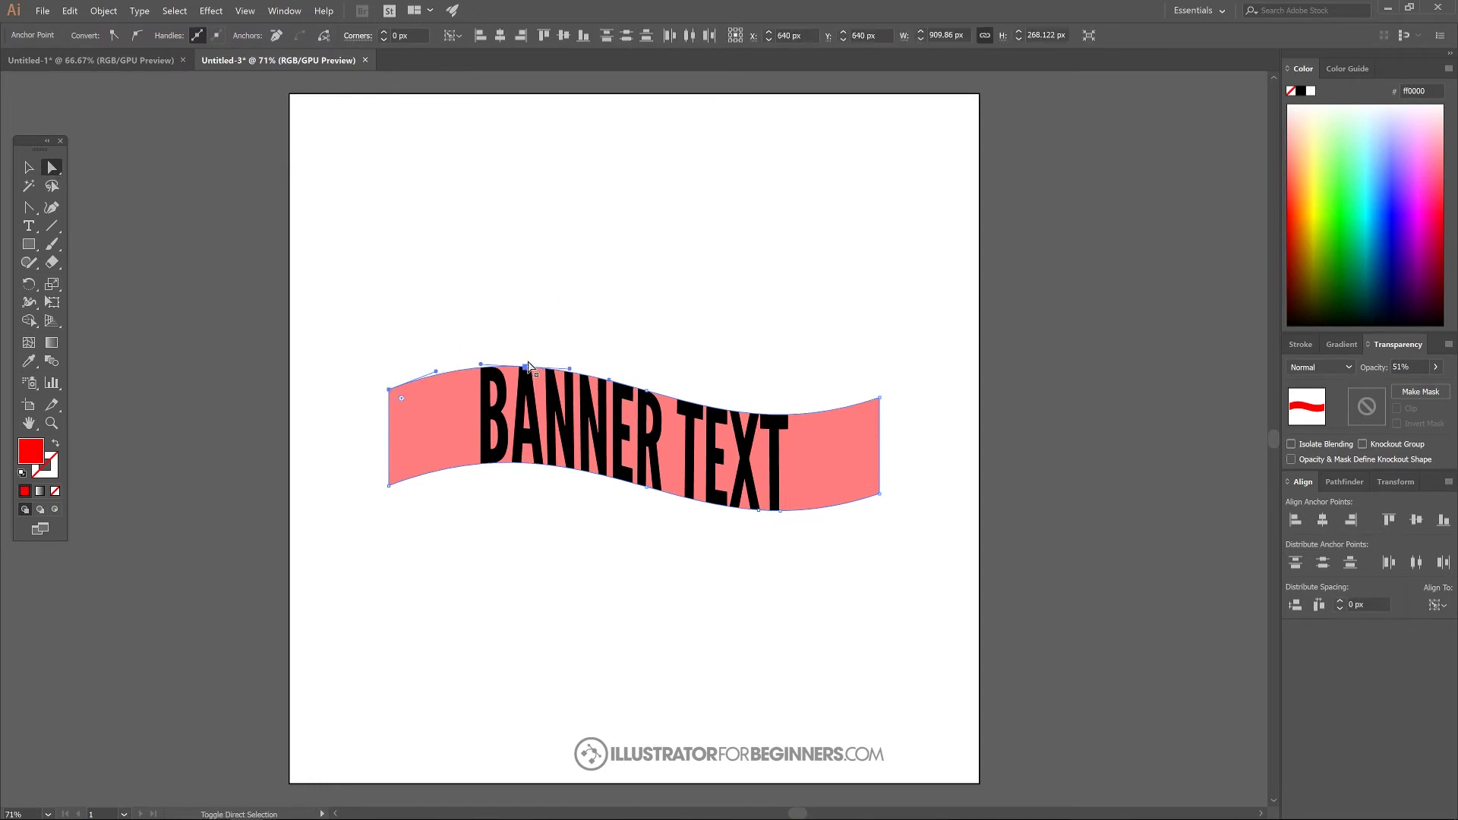
pyautogui.keyDown('shift'); pyautogui.click(647, 392); pyautogui.keyUp('shift')
pyautogui.keyDown('shift'); pyautogui.click(881, 399); pyautogui.keyUp('shift')
pyautogui.moveTo(879, 397); pyautogui.dragTo(876, 353)
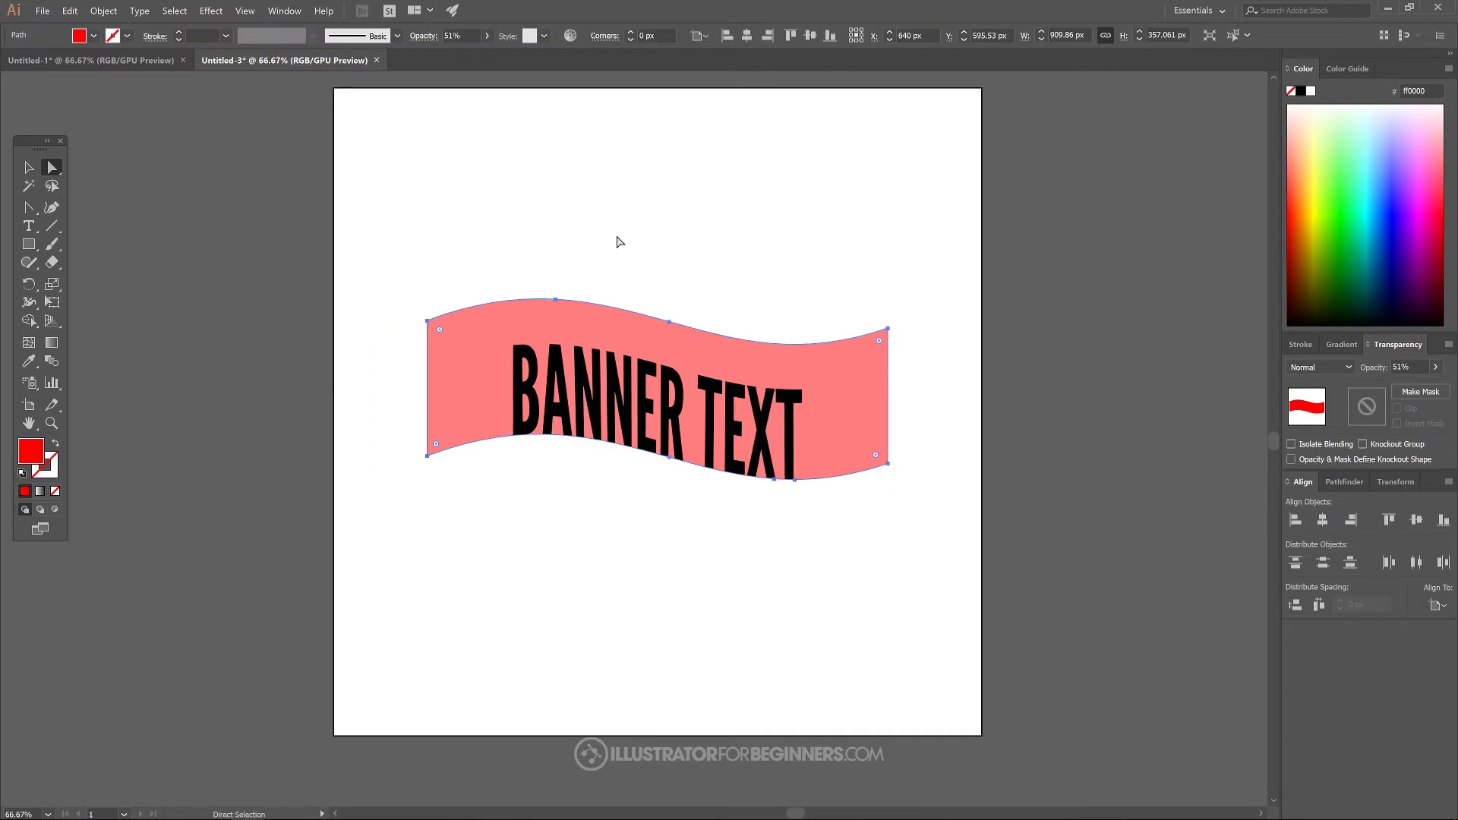
pyautogui.click(29, 168)
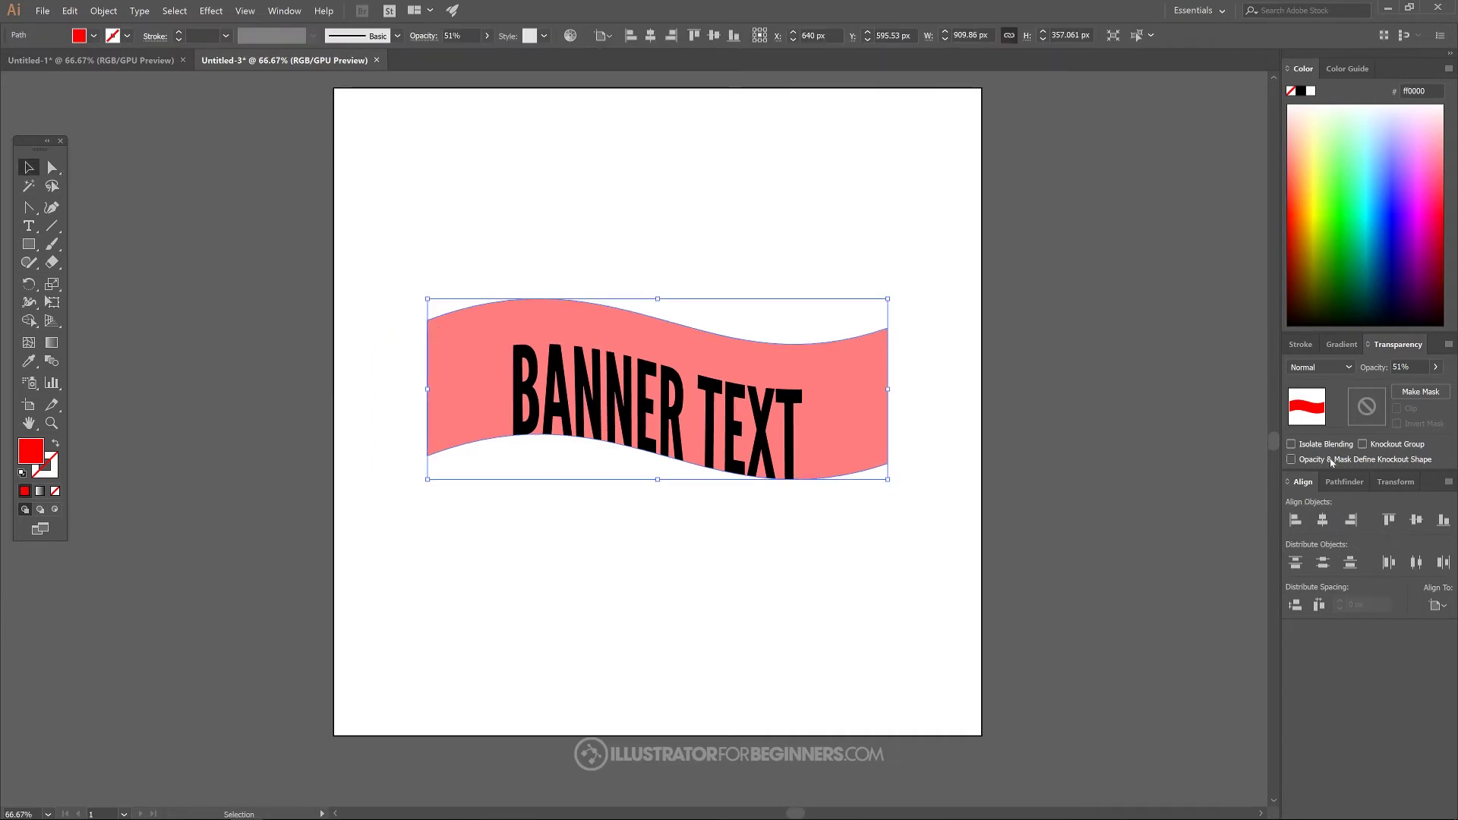
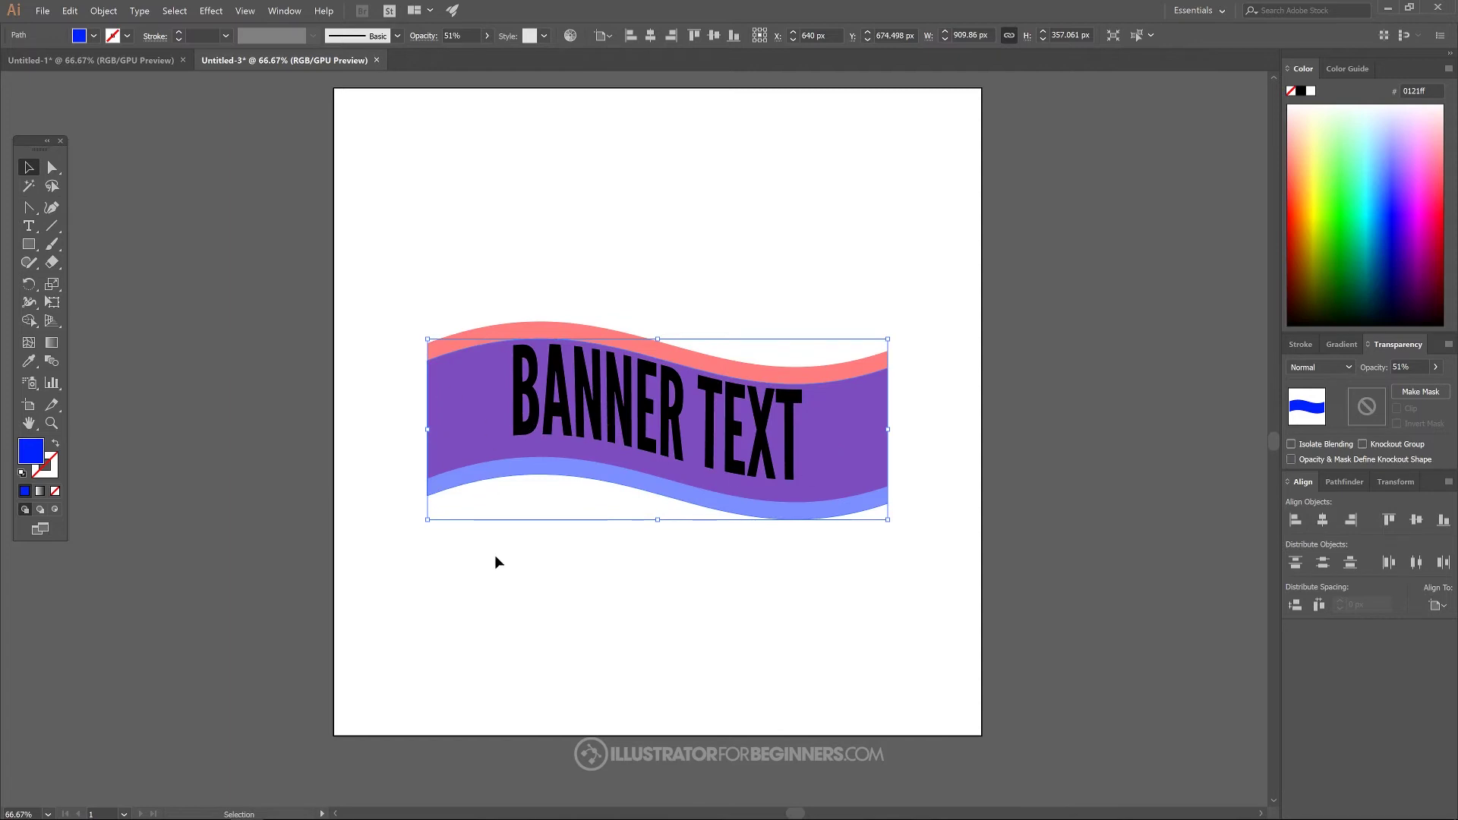
# Step: Send the blue copy of the wavy band to the back, behind the red band
pyautogui.rightClick(450, 483)
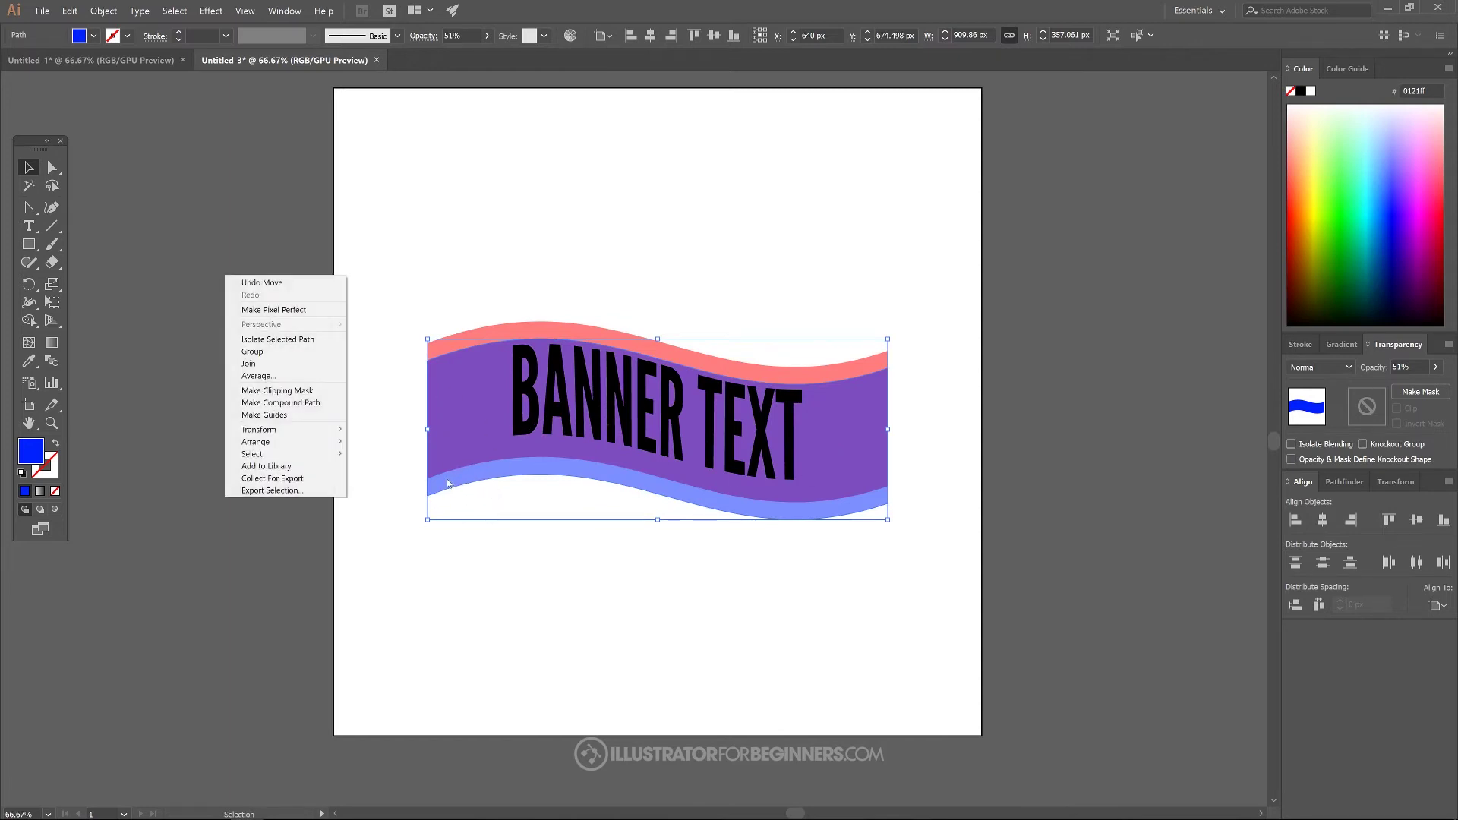
pyautogui.moveTo(291, 443)
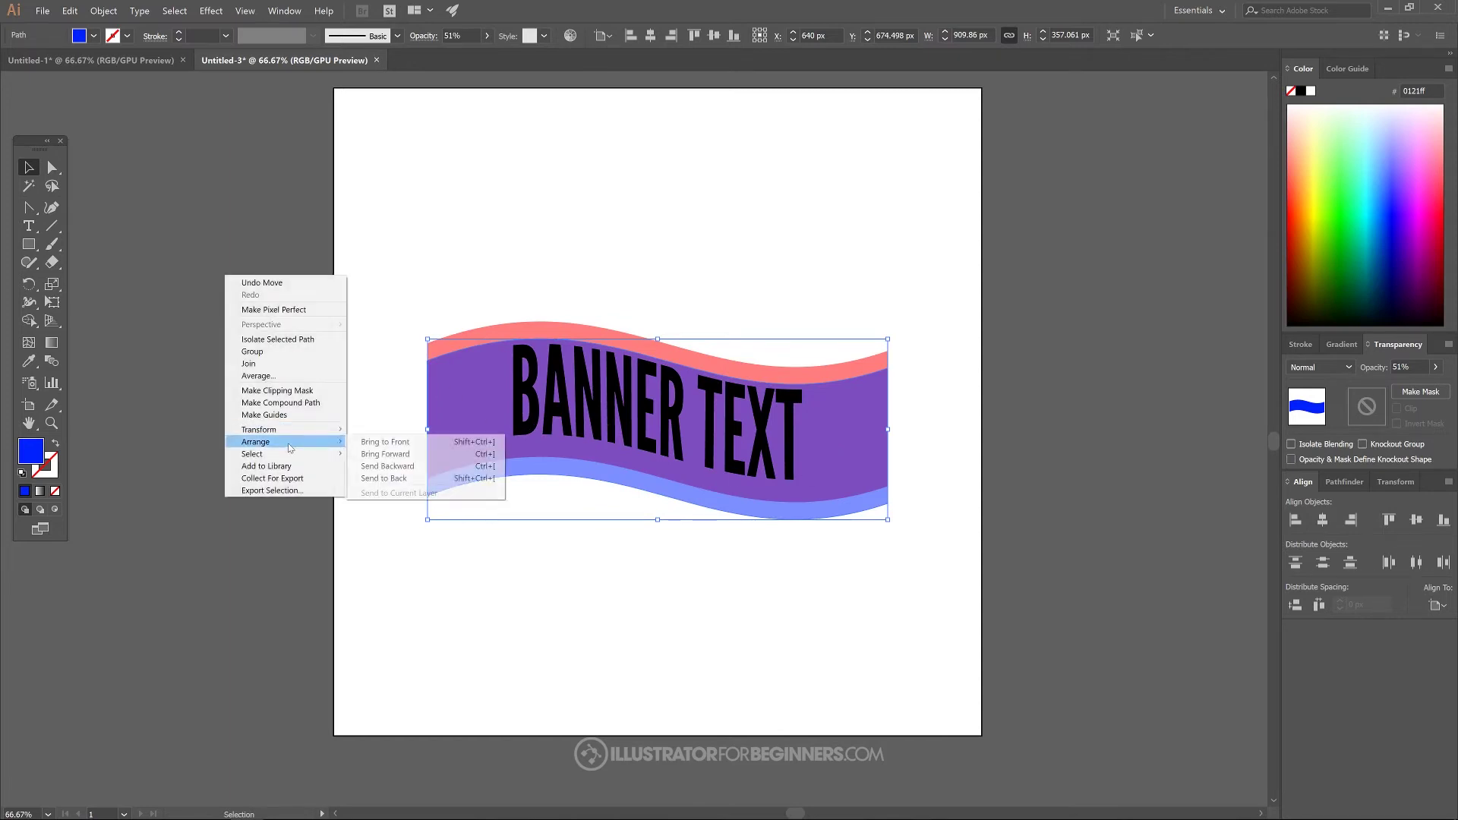
pyautogui.click(395, 481)
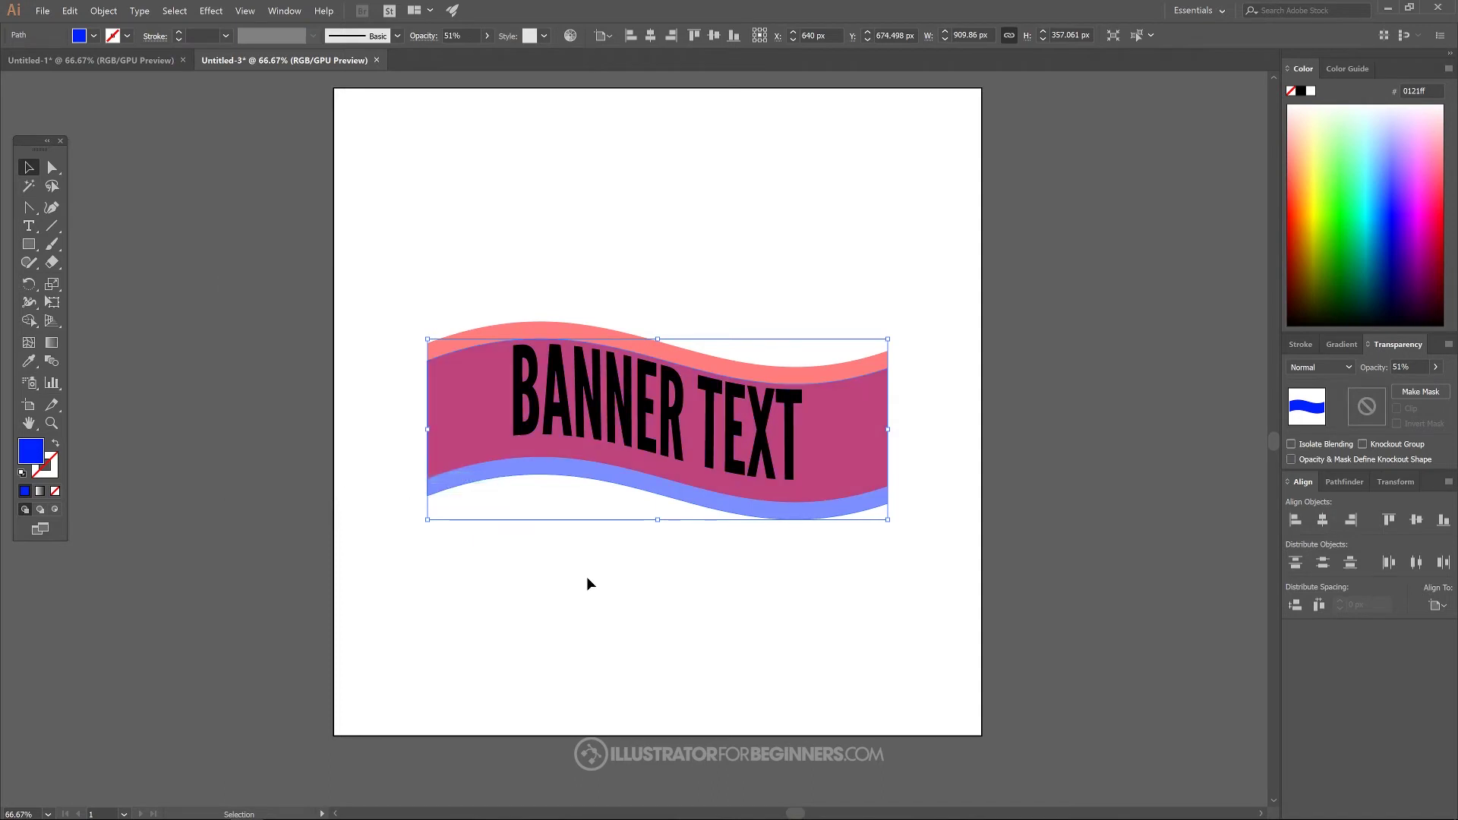
# Step: Draw a rectangle about 654 x 627 px over the middle of the banner and reduce its opacity to 47%
pyautogui.click(28, 246)
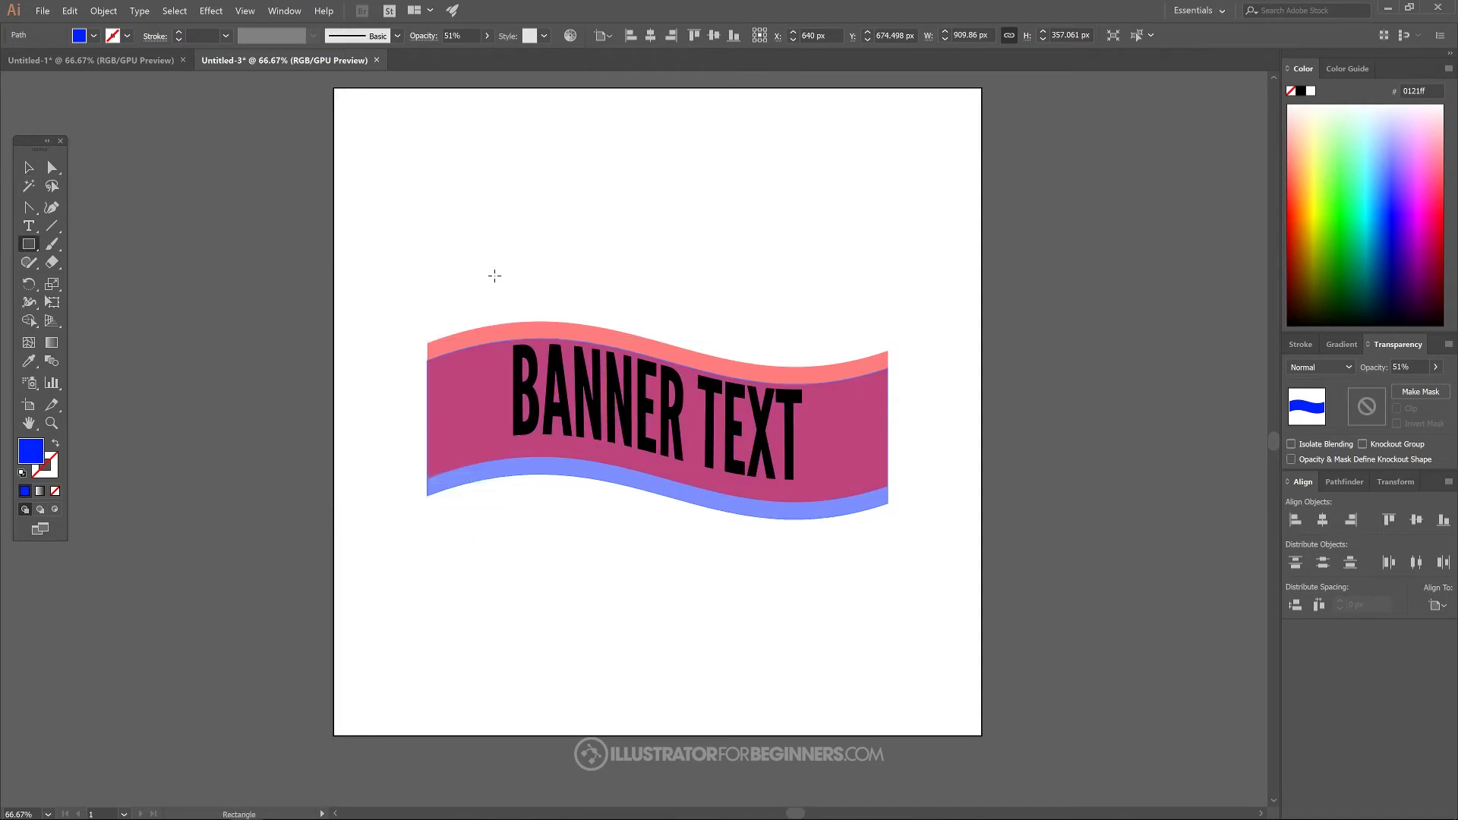
pyautogui.moveTo(494, 251); pyautogui.dragTo(819, 569)
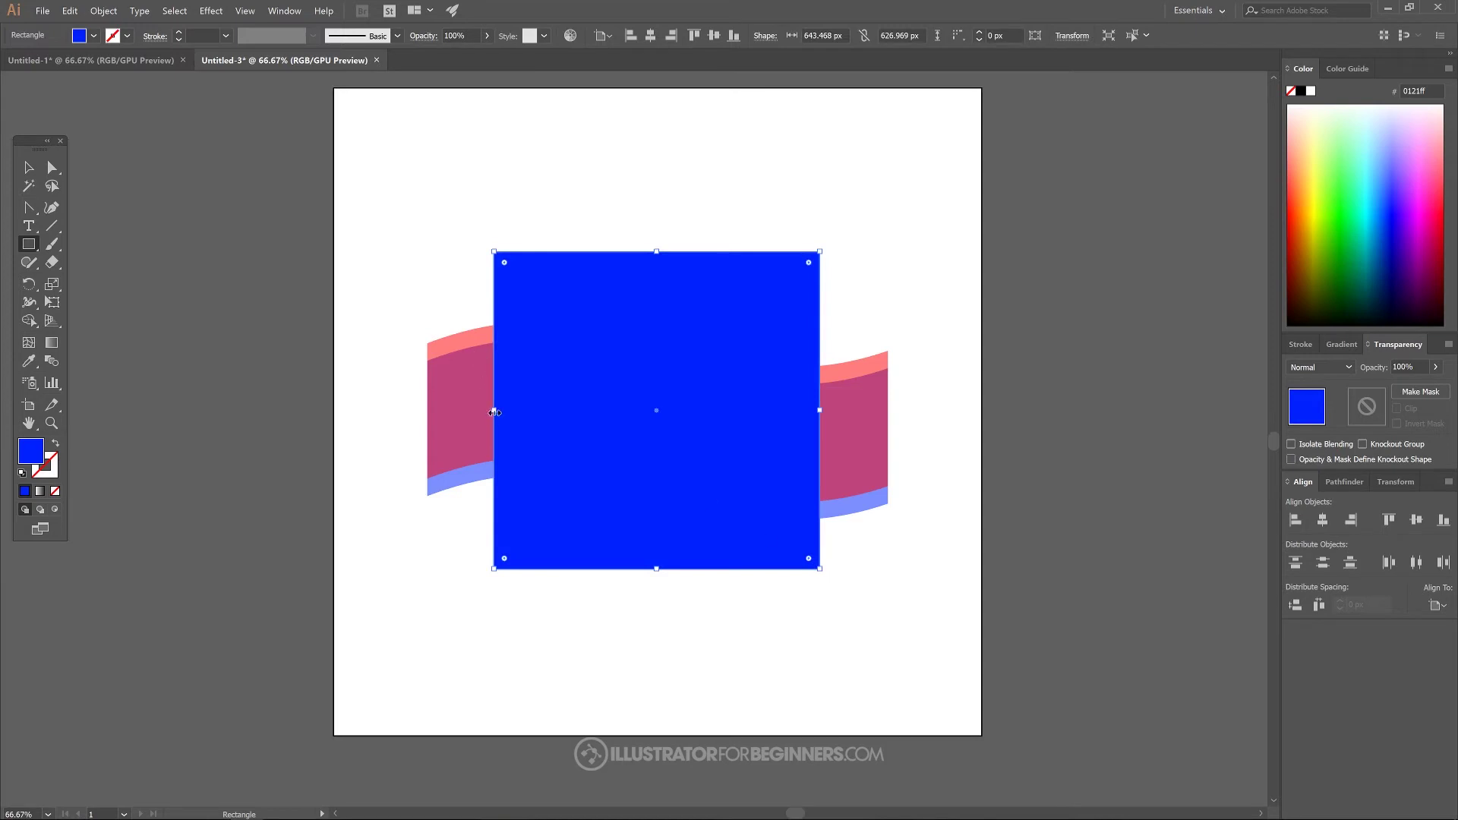
pyautogui.moveTo(494, 412); pyautogui.dragTo(489, 411)
pyautogui.click(487, 36)
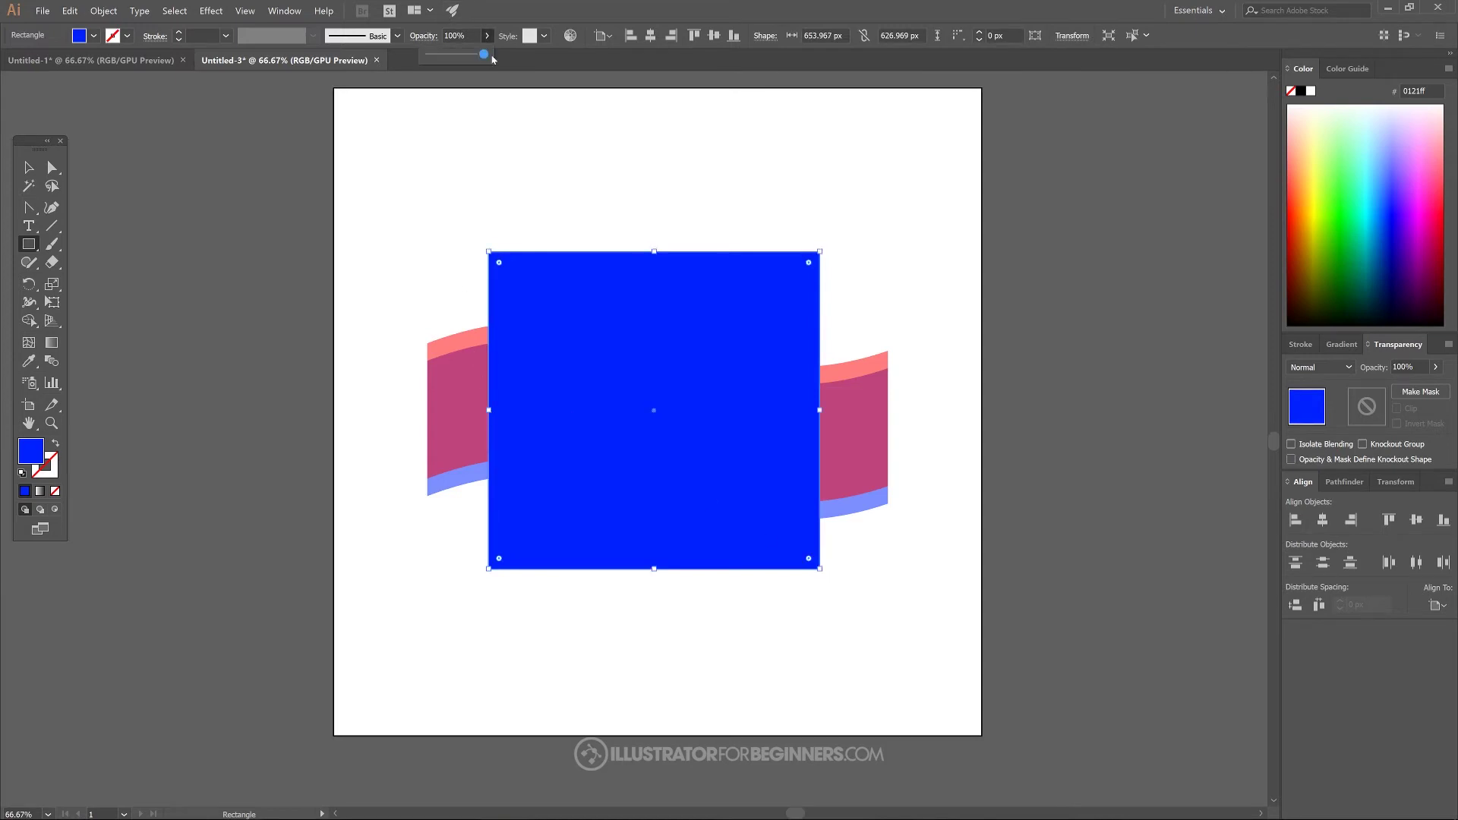
pyautogui.moveTo(492, 59); pyautogui.dragTo(462, 56)
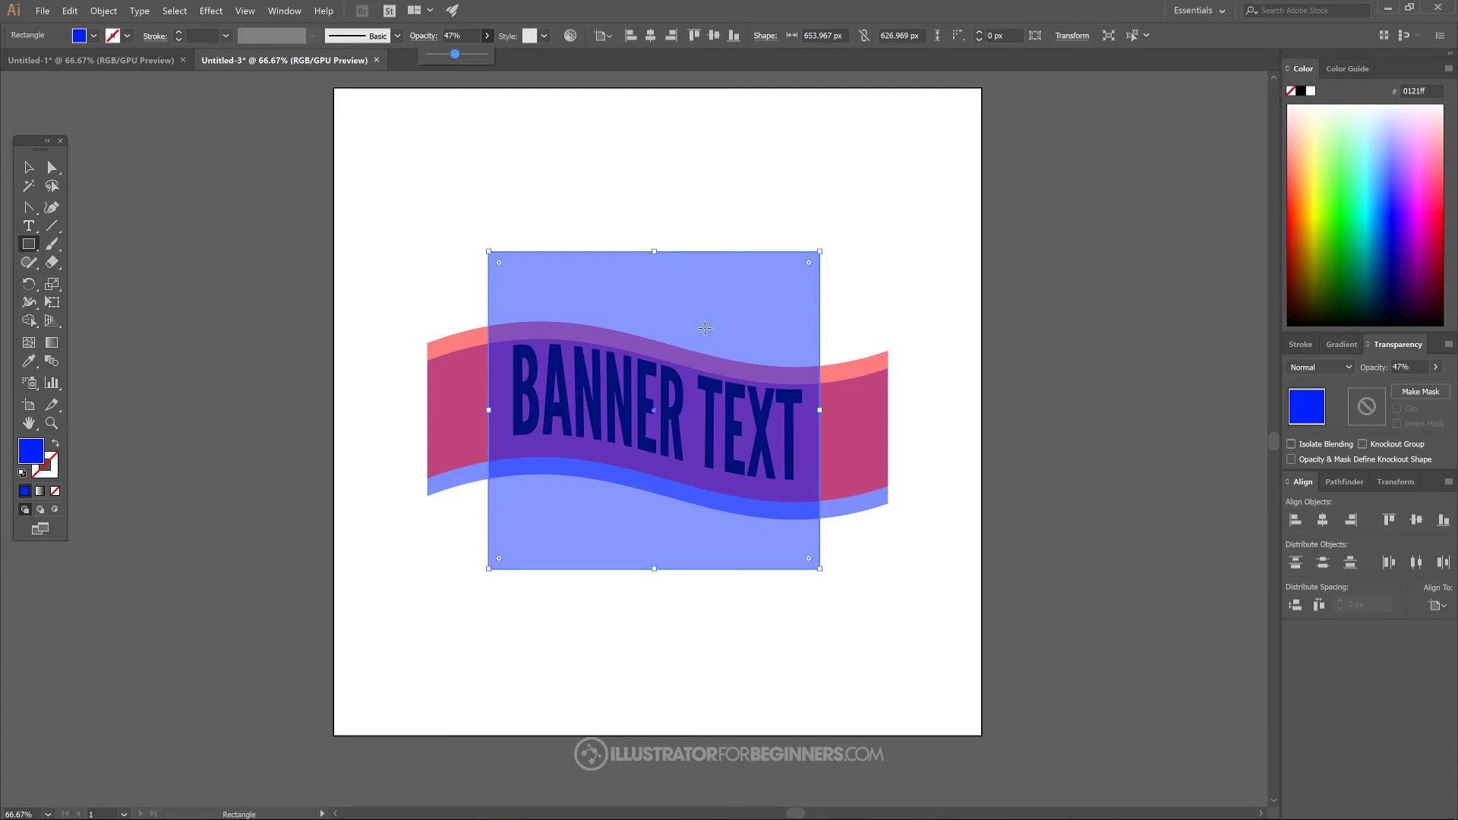
# Step: Widen the rectangle at both sides to about 711 px and centre it horizontally on the artboard
pyautogui.moveTo(488, 411); pyautogui.dragTo(481, 411)
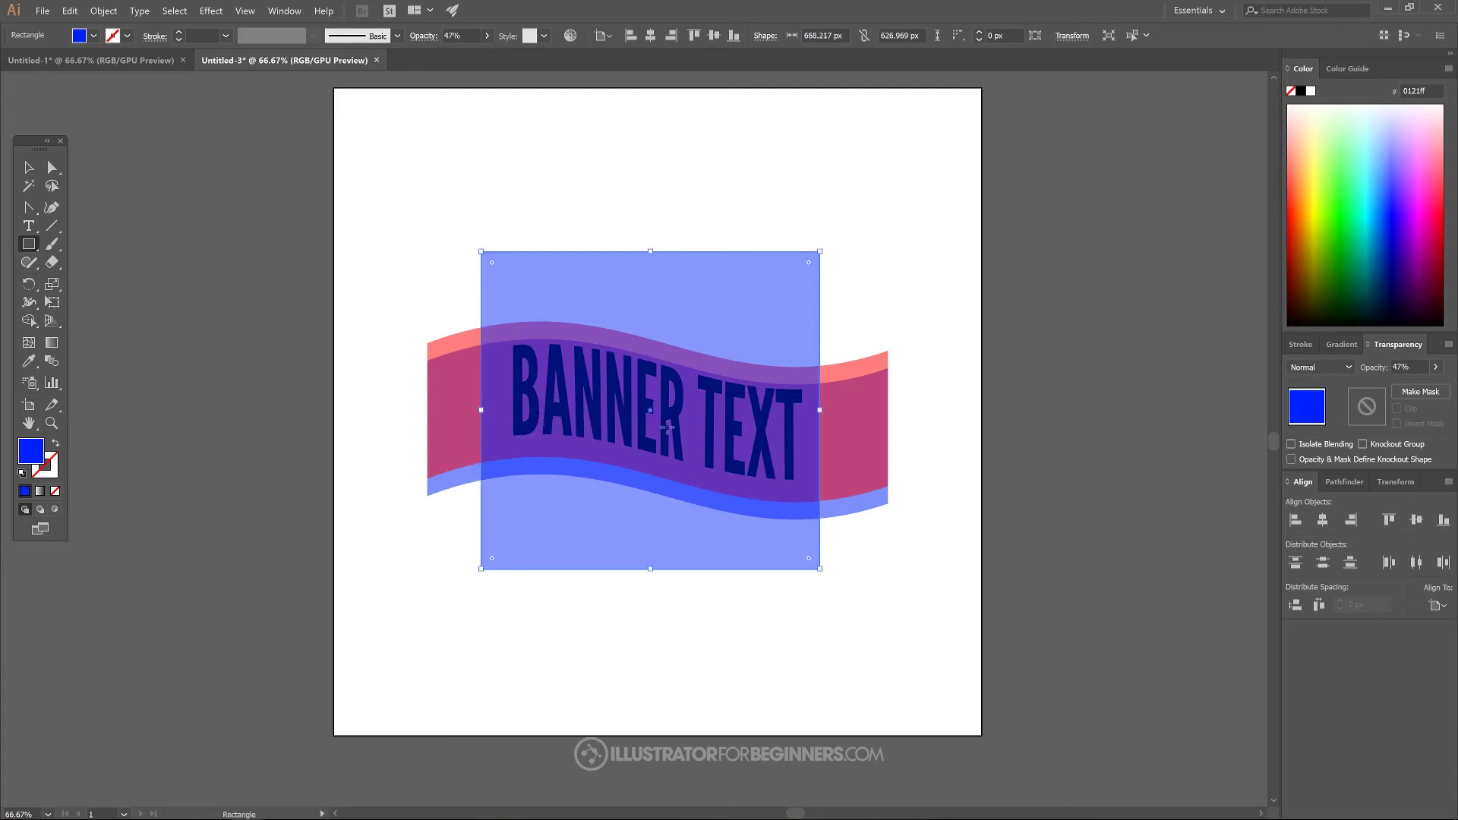
pyautogui.moveTo(820, 410); pyautogui.dragTo(834, 410)
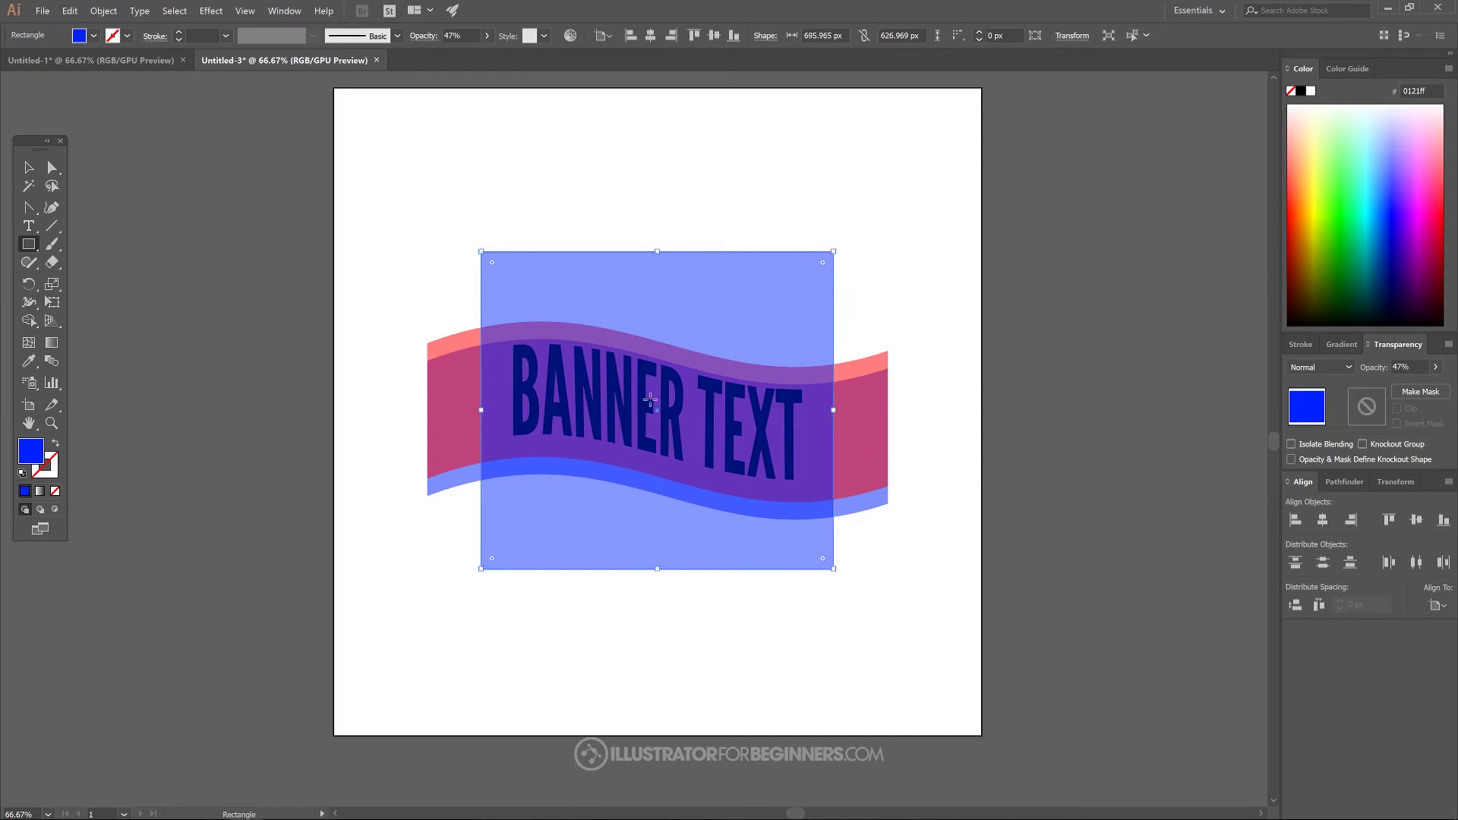
pyautogui.moveTo(484, 413); pyautogui.dragTo(478, 415)
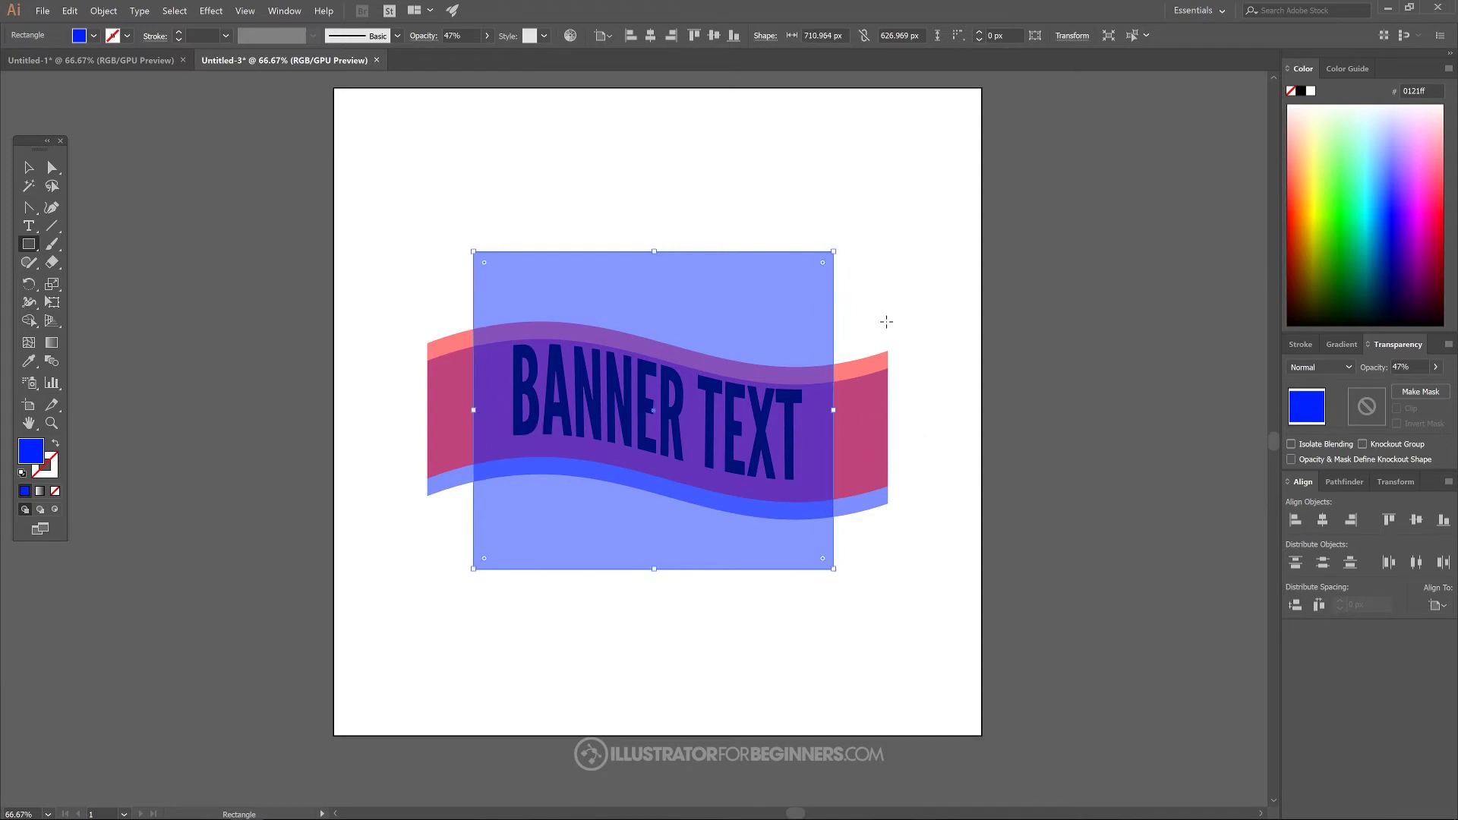
pyautogui.click(1325, 522)
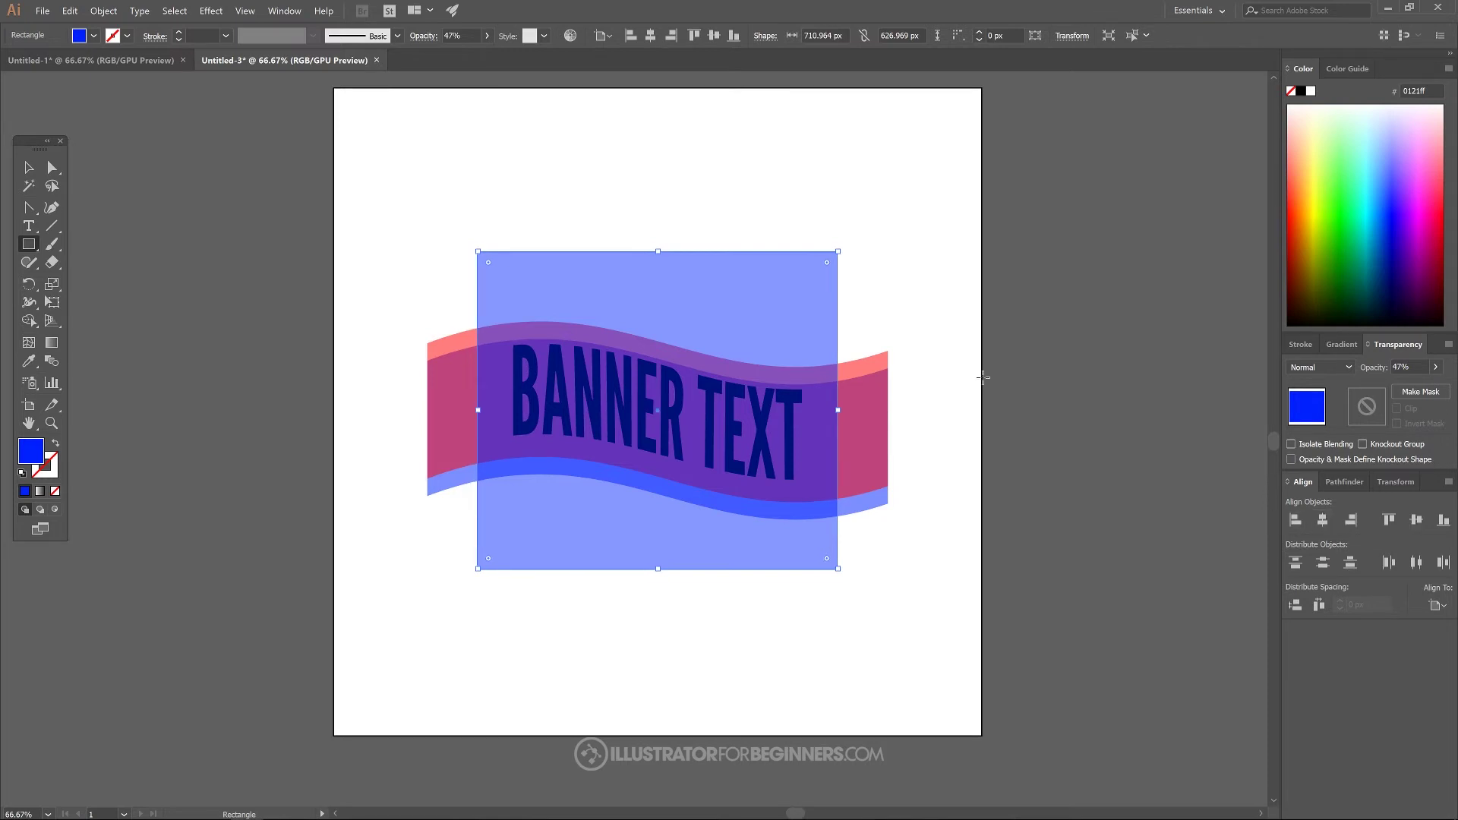
# Step: Intersect the rectangle with the red wavy band using Pathfinder and fill the resulting shape with red f20000
pyautogui.click(21, 171)
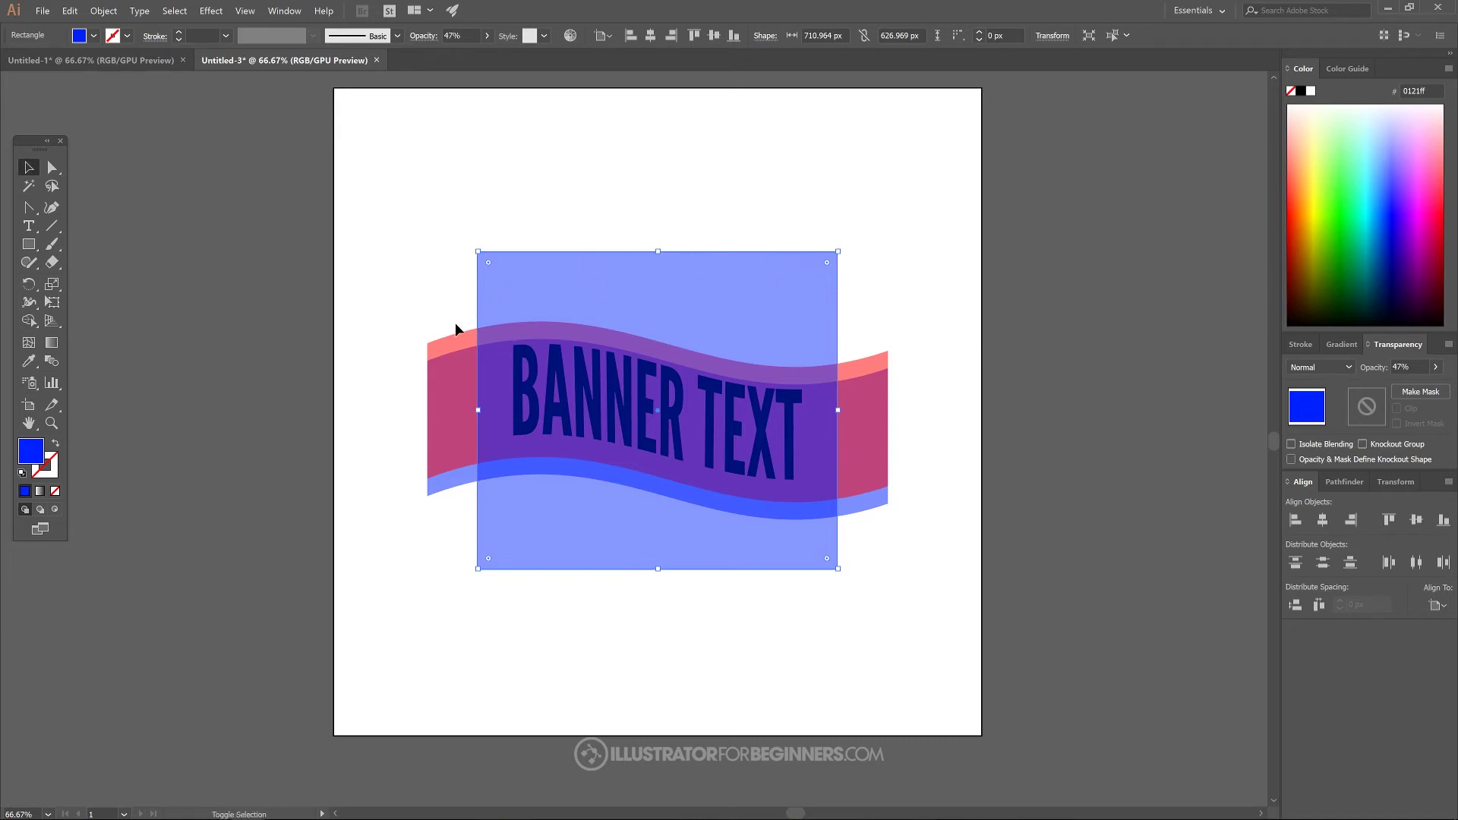
pyautogui.keyDown('shift'); pyautogui.click(862, 368); pyautogui.keyUp('shift')
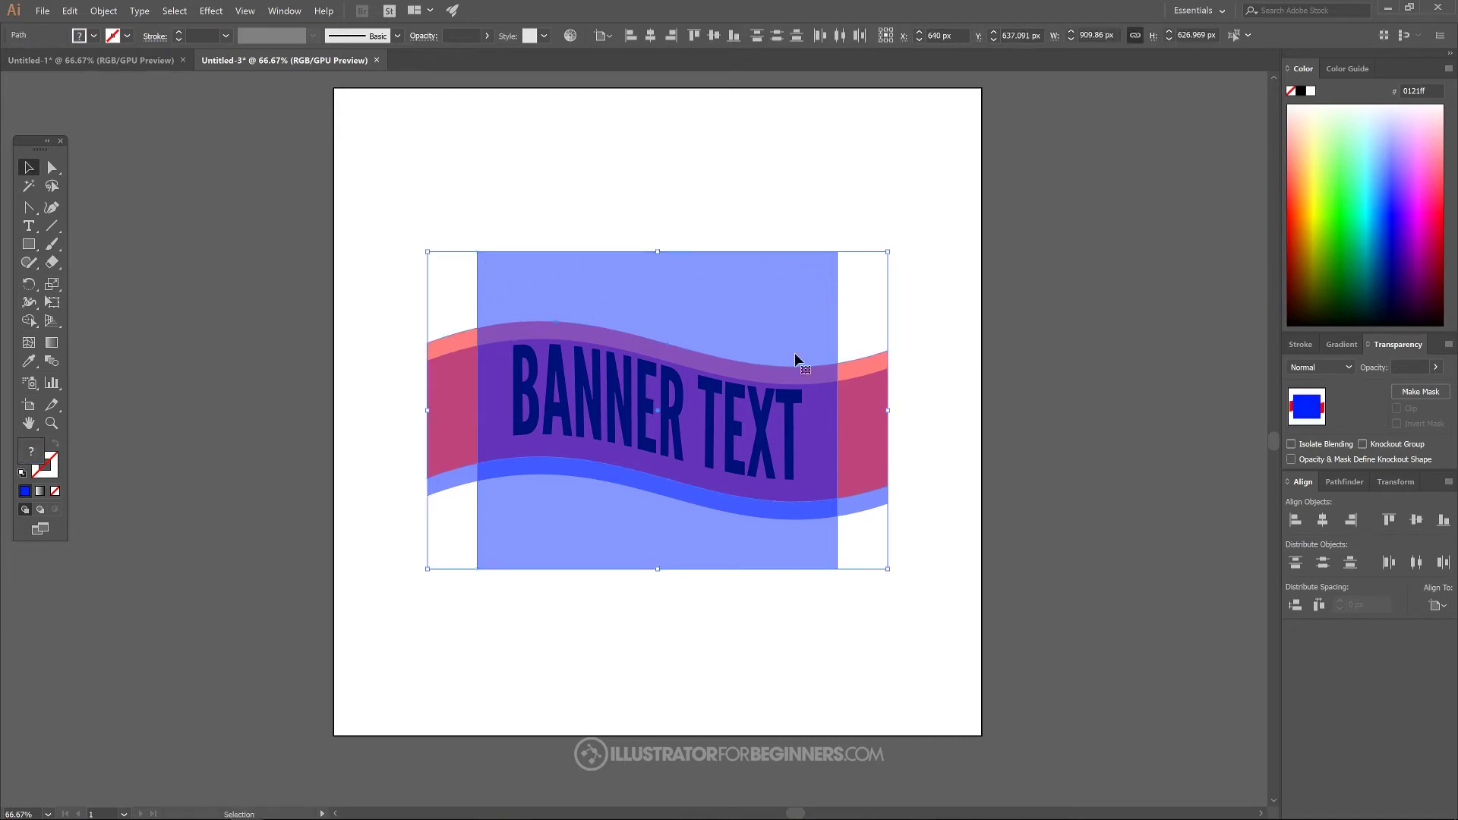
pyautogui.click(1337, 484)
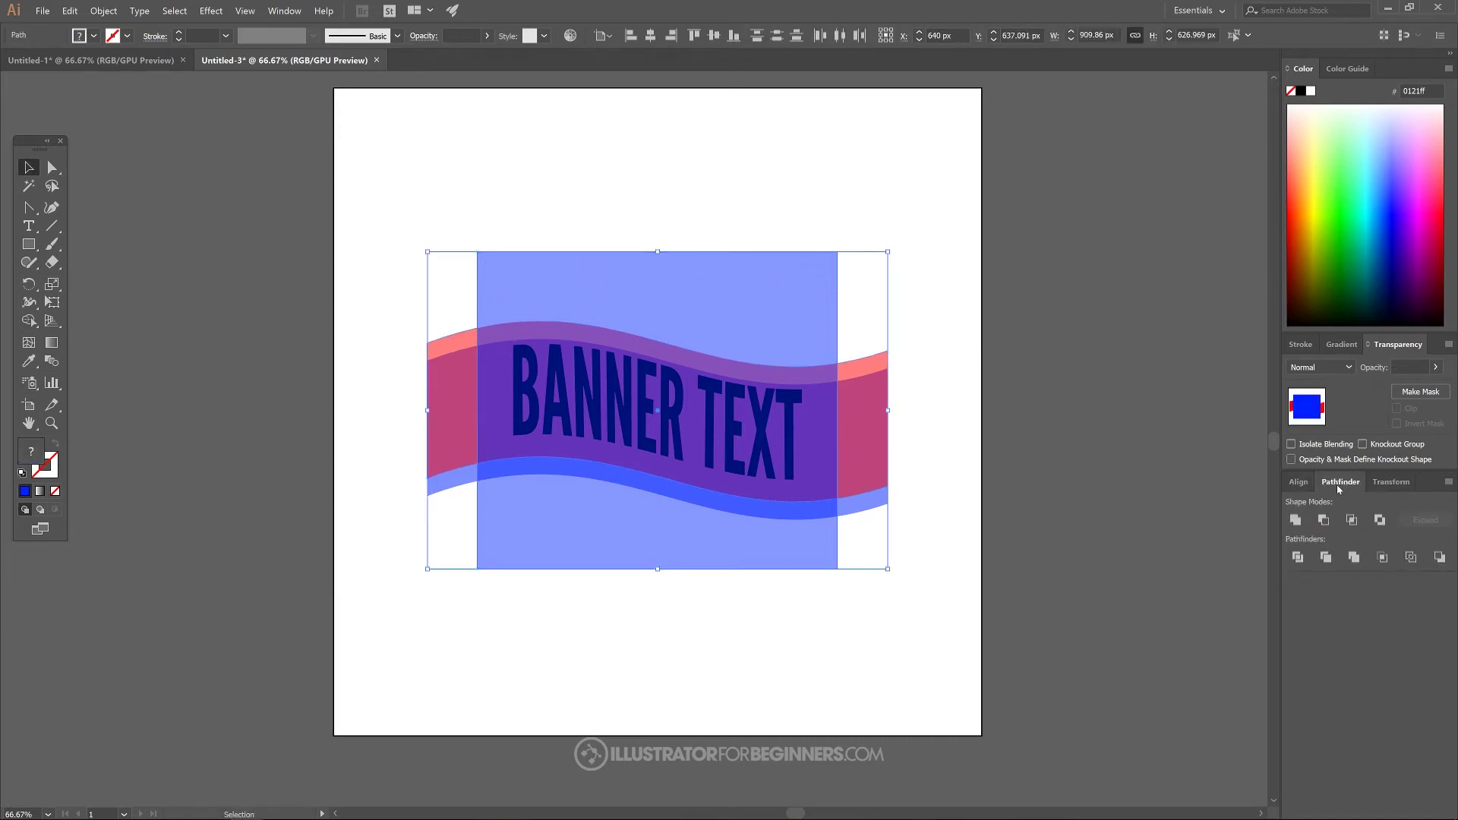
pyautogui.click(1353, 523)
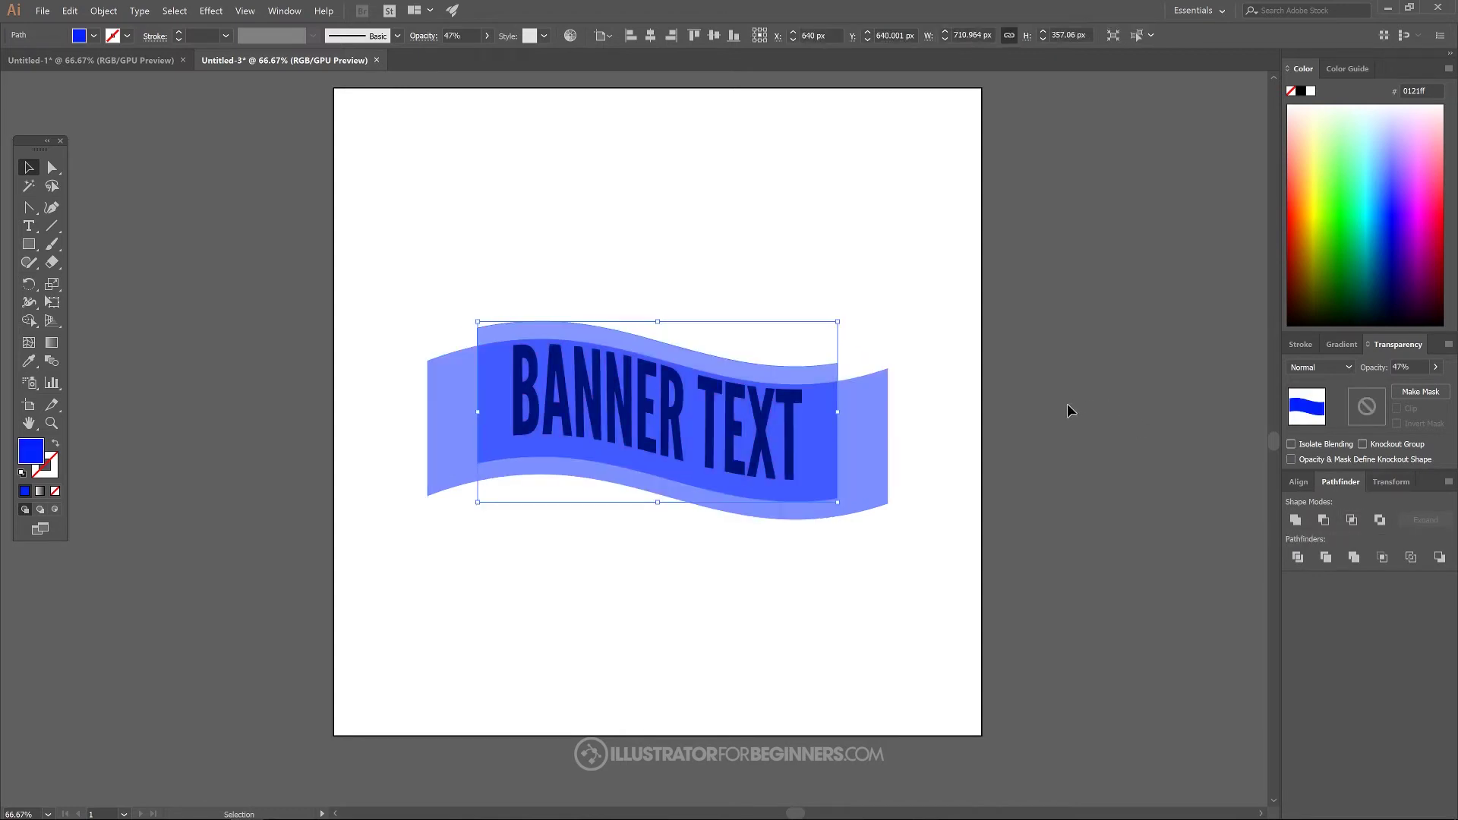
pyautogui.click(1295, 213)
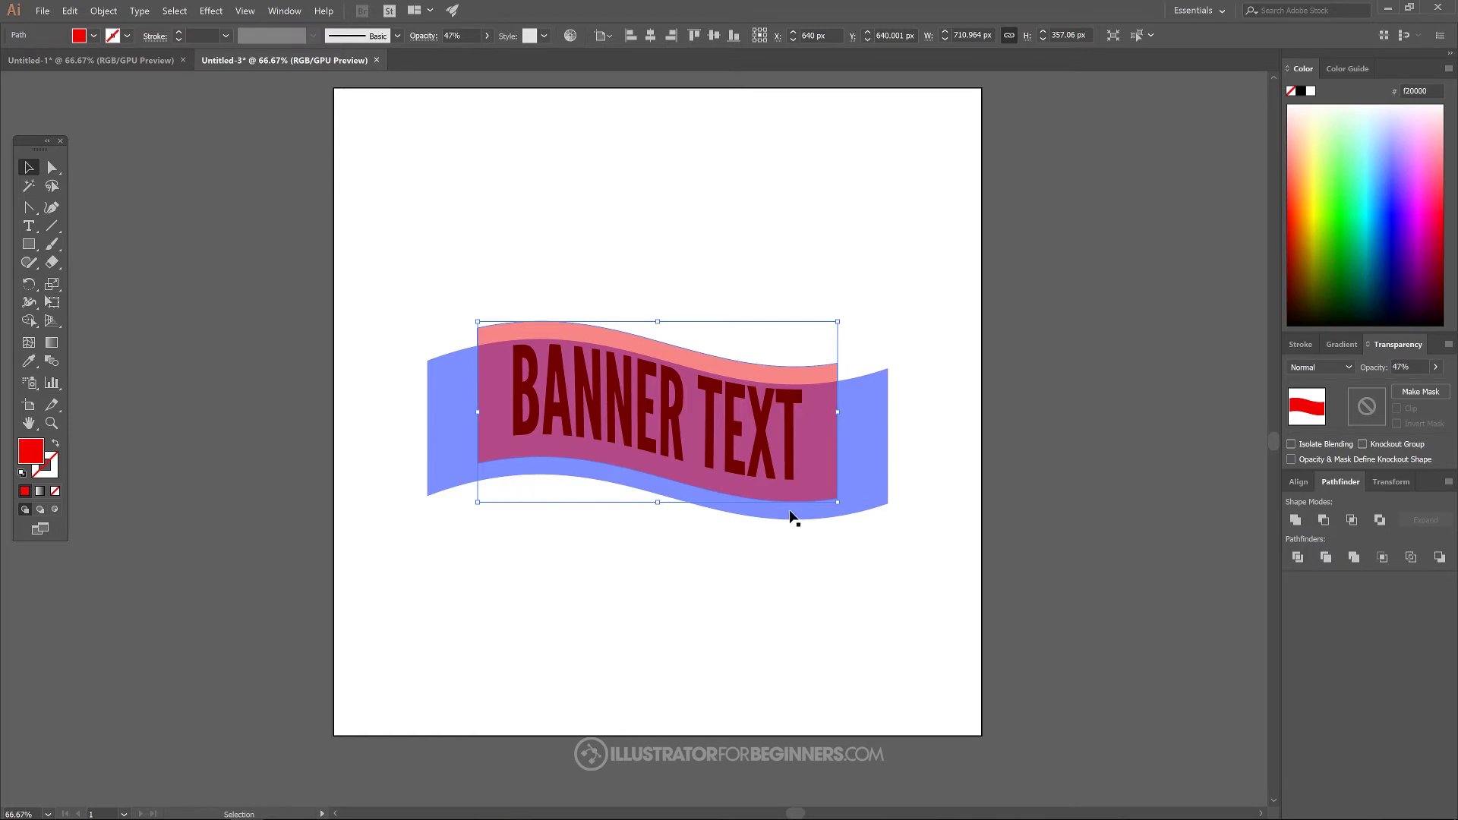
# Step: Draw a rectangle about 624 x 540 px over the lettering, narrower than the red band, and reduce its opacity to 58%
pyautogui.click(28, 245)
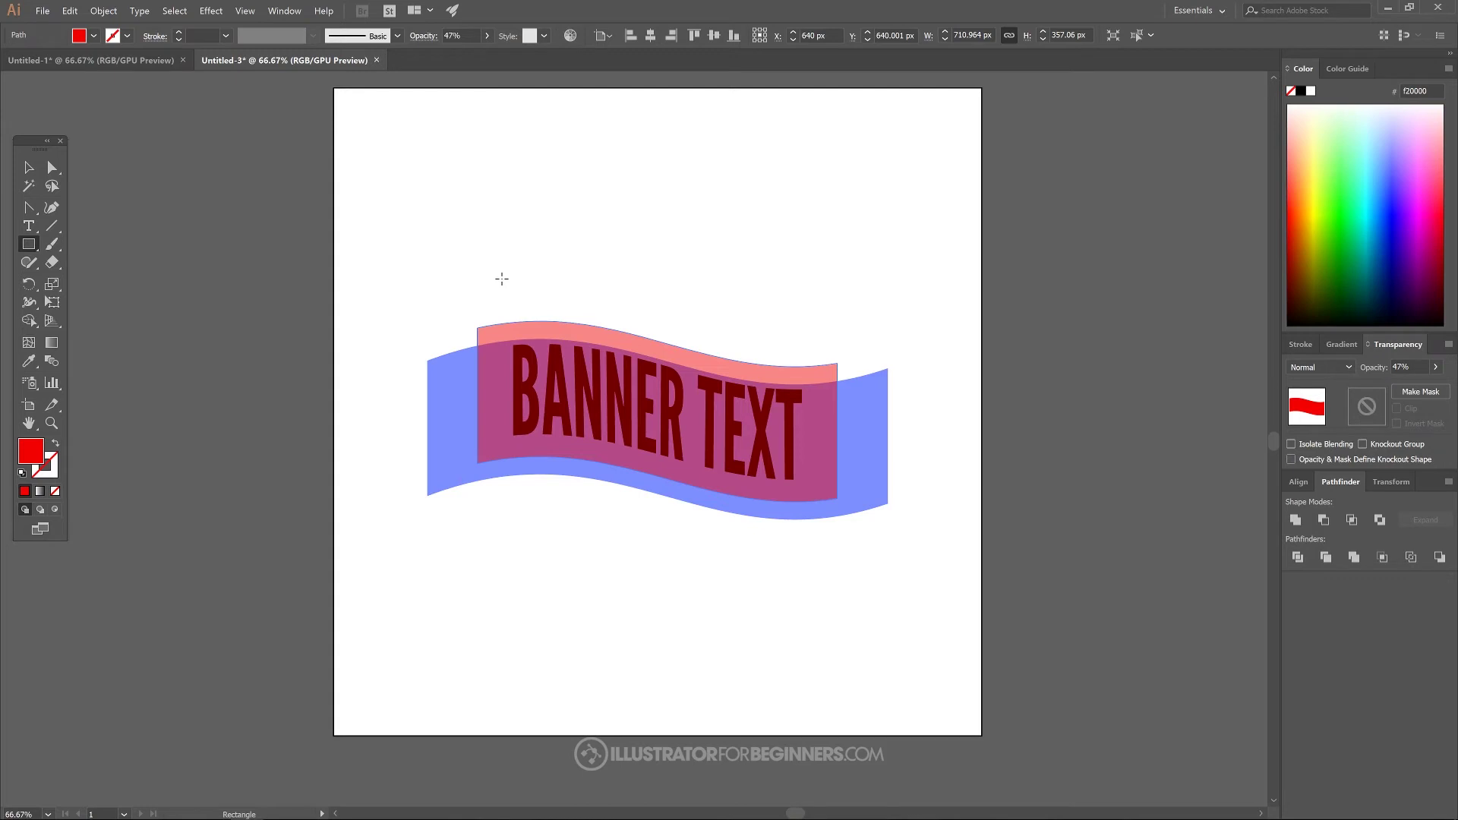
pyautogui.moveTo(502, 279); pyautogui.dragTo(818, 553)
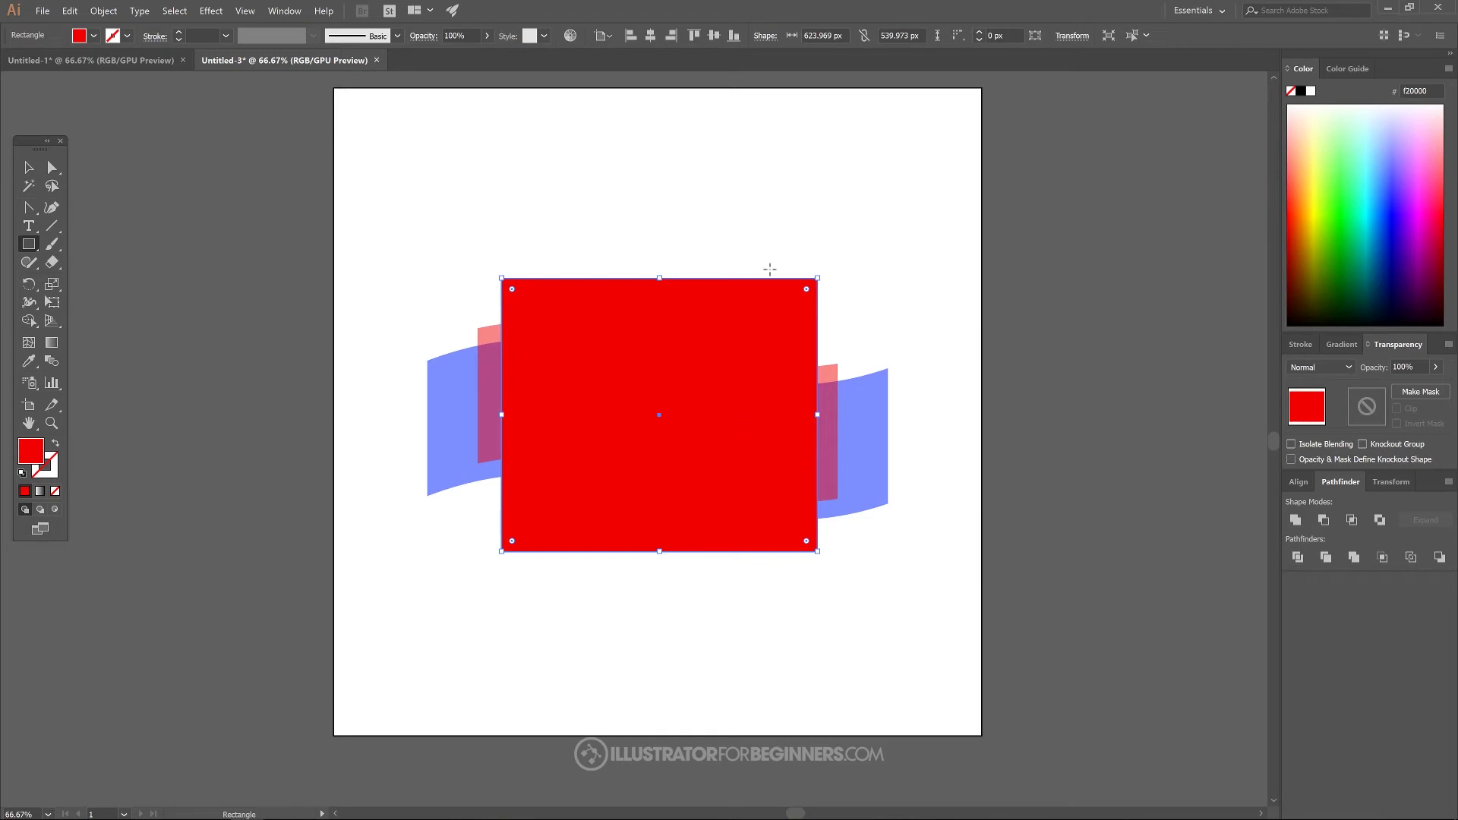
pyautogui.click(486, 36)
pyautogui.moveTo(484, 54)
pyautogui.mouseDown()
pyautogui.moveTo(449, 55)
pyautogui.moveTo(461, 60)
pyautogui.mouseUp()
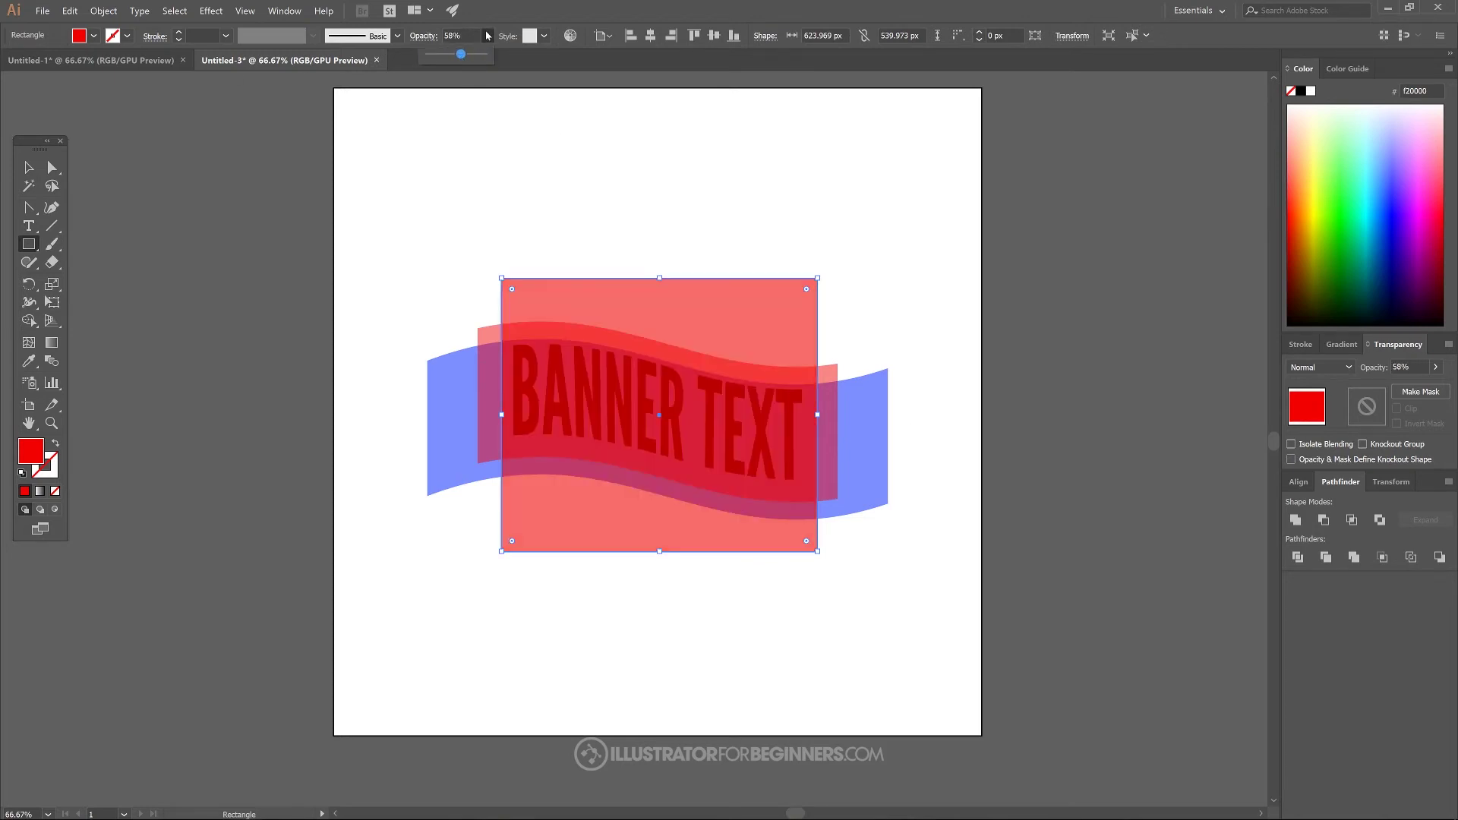
pyautogui.click(29, 169)
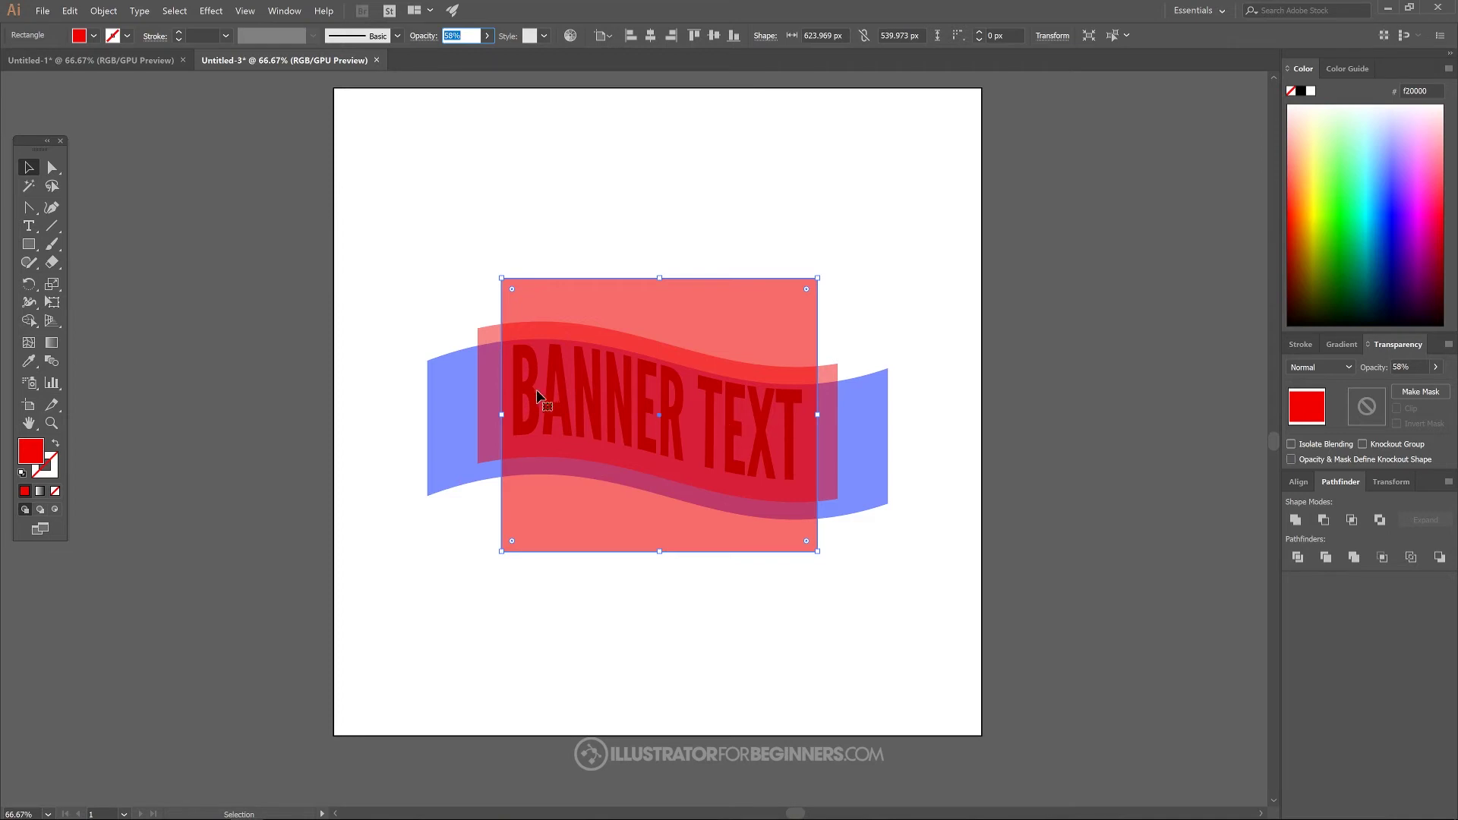
# Step: Centre the rectangle horizontally on the artboard and subtract it from the blue wavy band with Minus Front
pyautogui.click(1301, 481)
pyautogui.click(1323, 520)
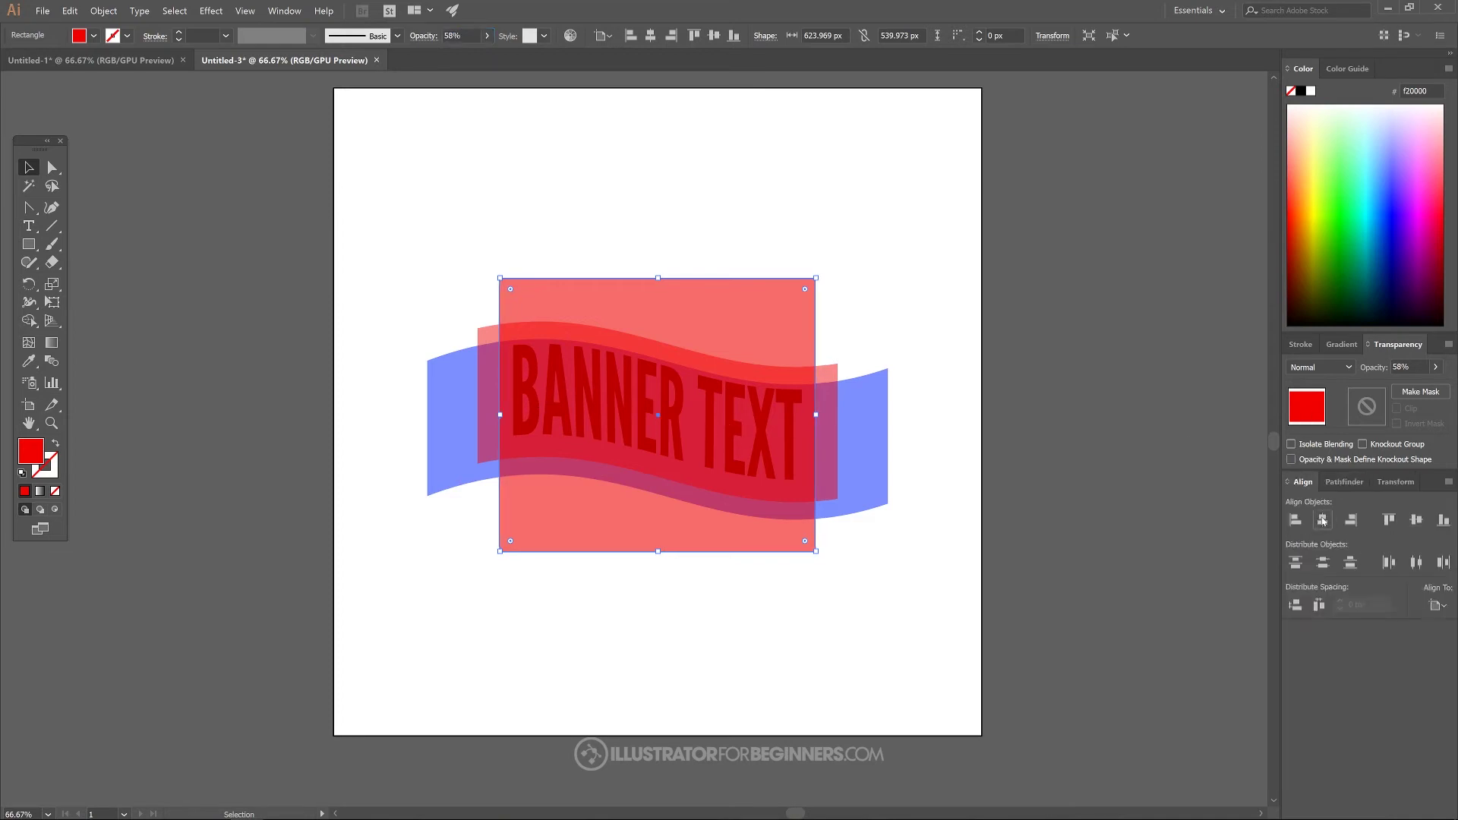
pyautogui.press('shift')
pyautogui.keyDown('shift'); pyautogui.click(877, 390); pyautogui.keyUp('shift')
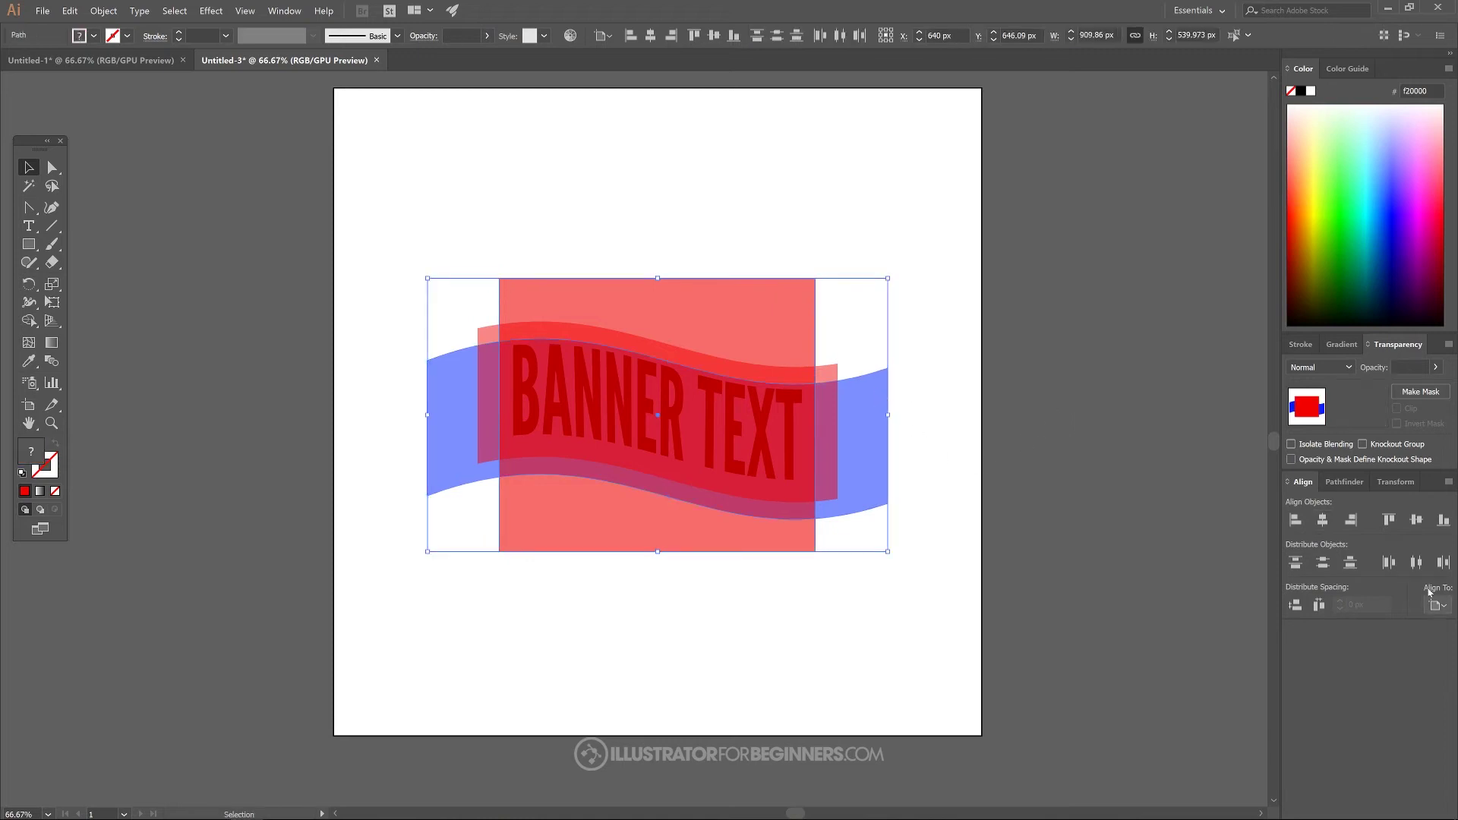
pyautogui.click(1340, 483)
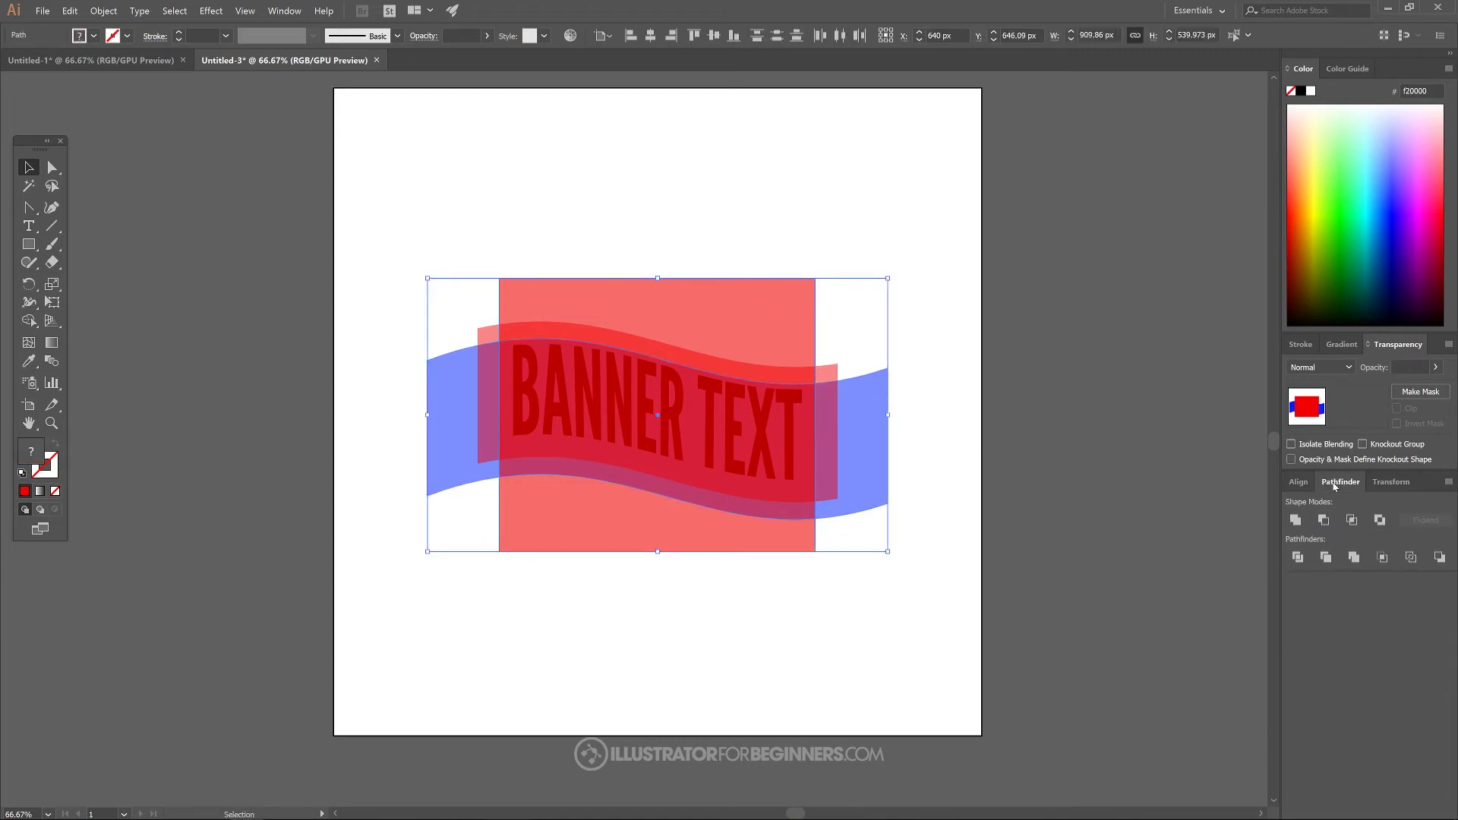
pyautogui.click(1324, 520)
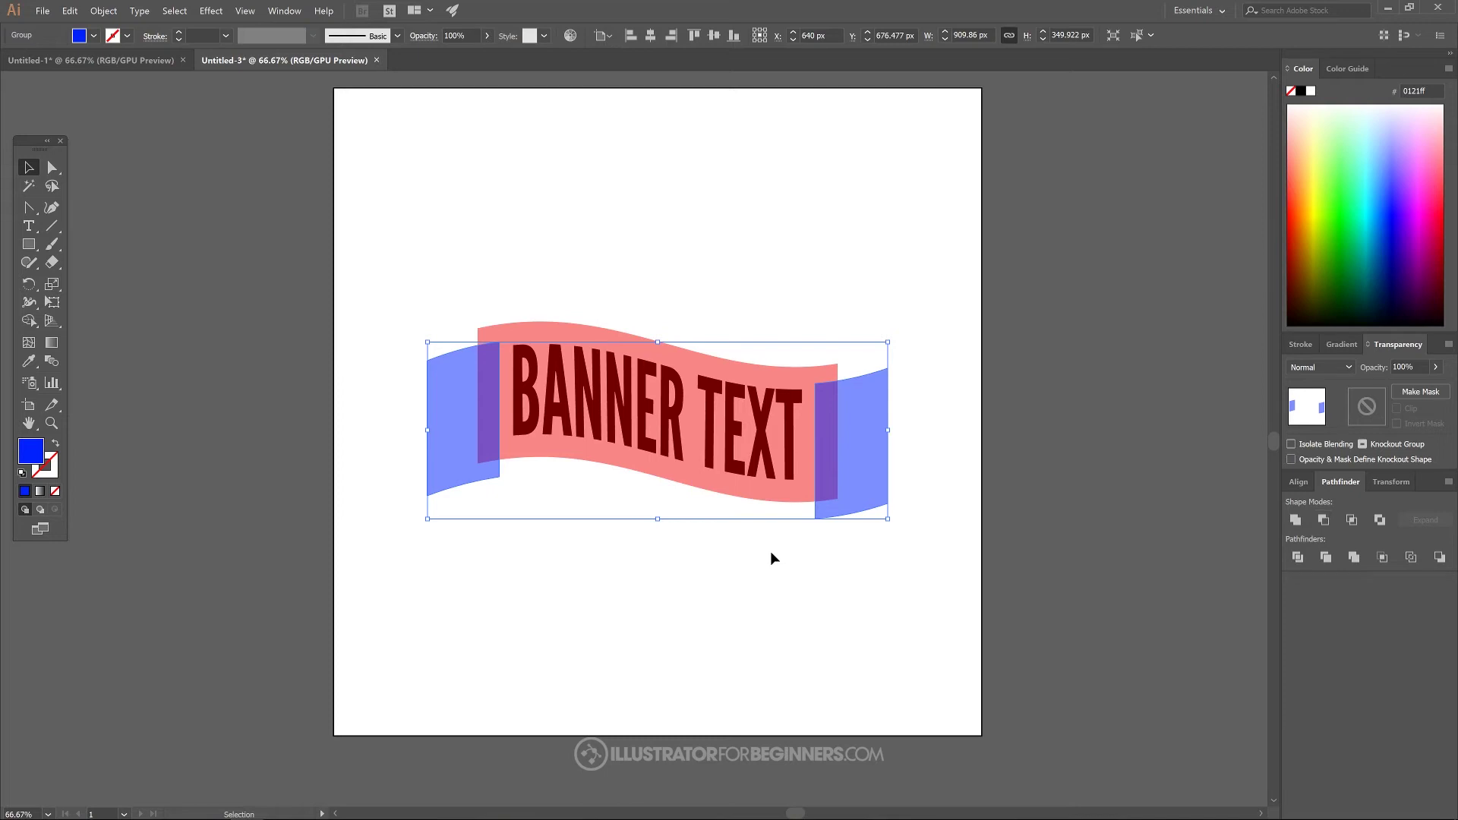
# Step: Send the grouped blue tail pieces to the back of the stacking order
pyautogui.rightClick(866, 386)
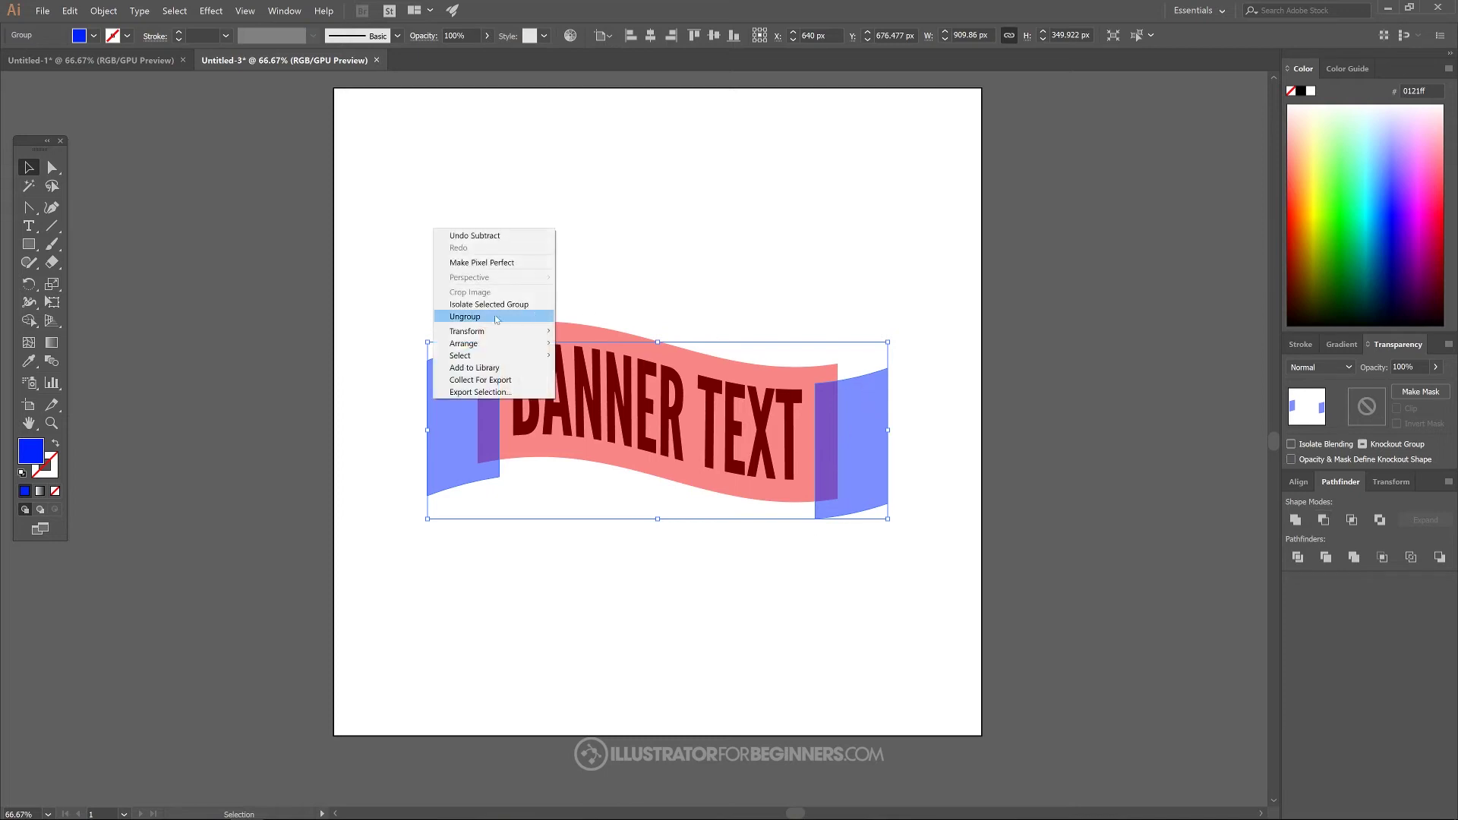
pyautogui.moveTo(483, 345)
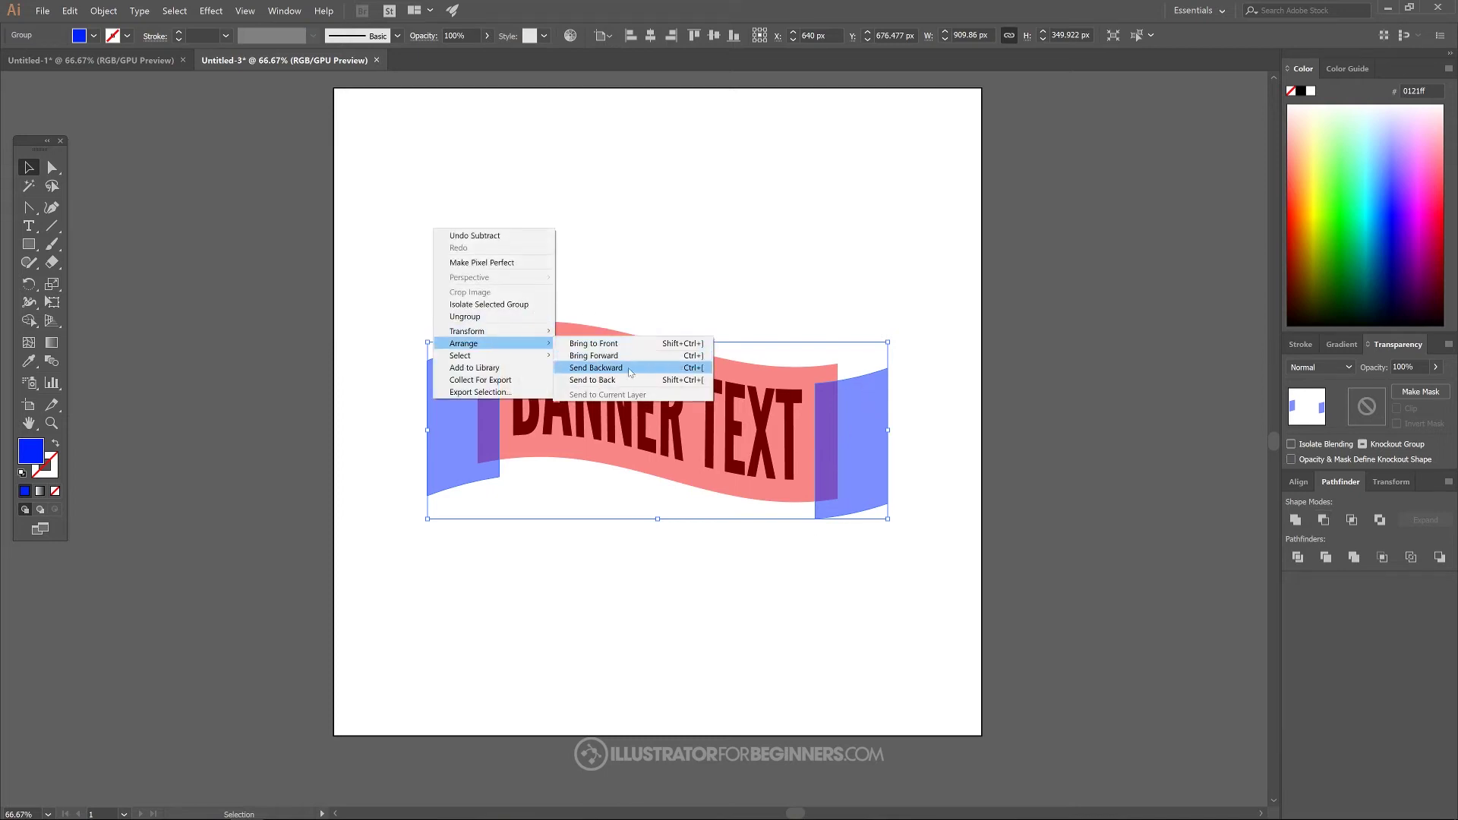
pyautogui.click(608, 381)
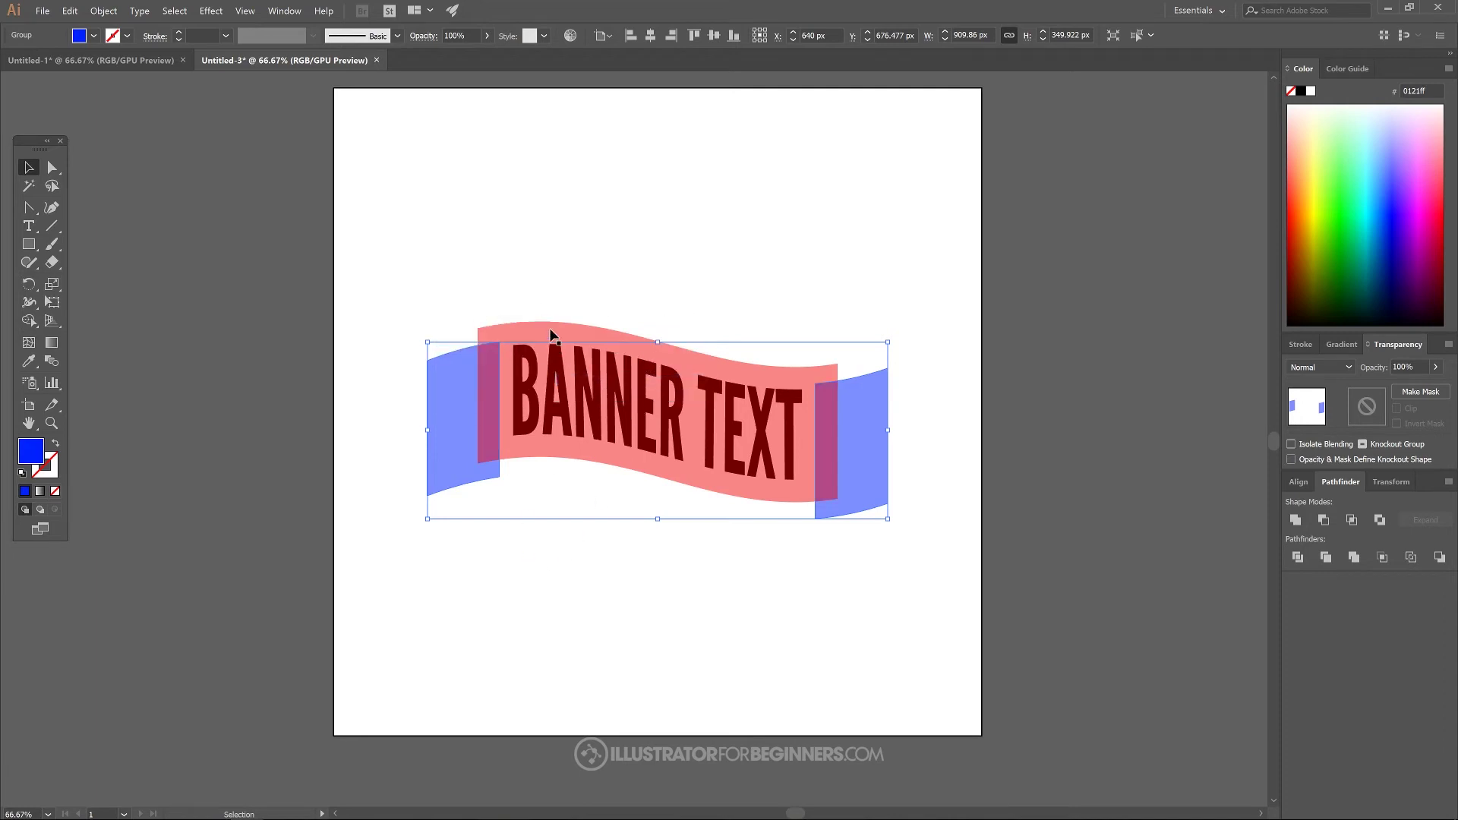
# Step: Move the red band behind the BANNER TEXT lettering and fill the lettering white
pyautogui.click(485, 363)
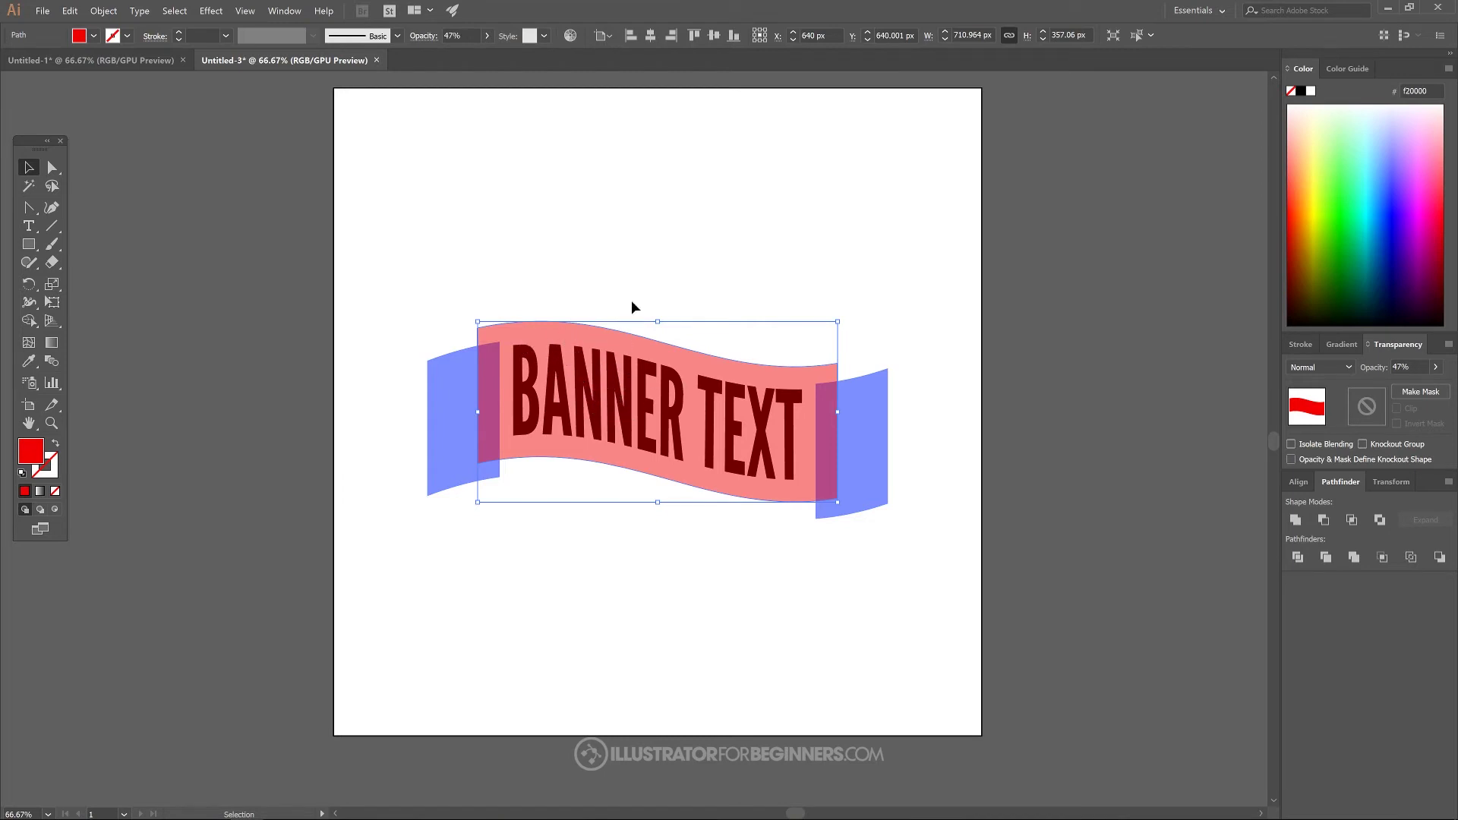
pyautogui.press('a')
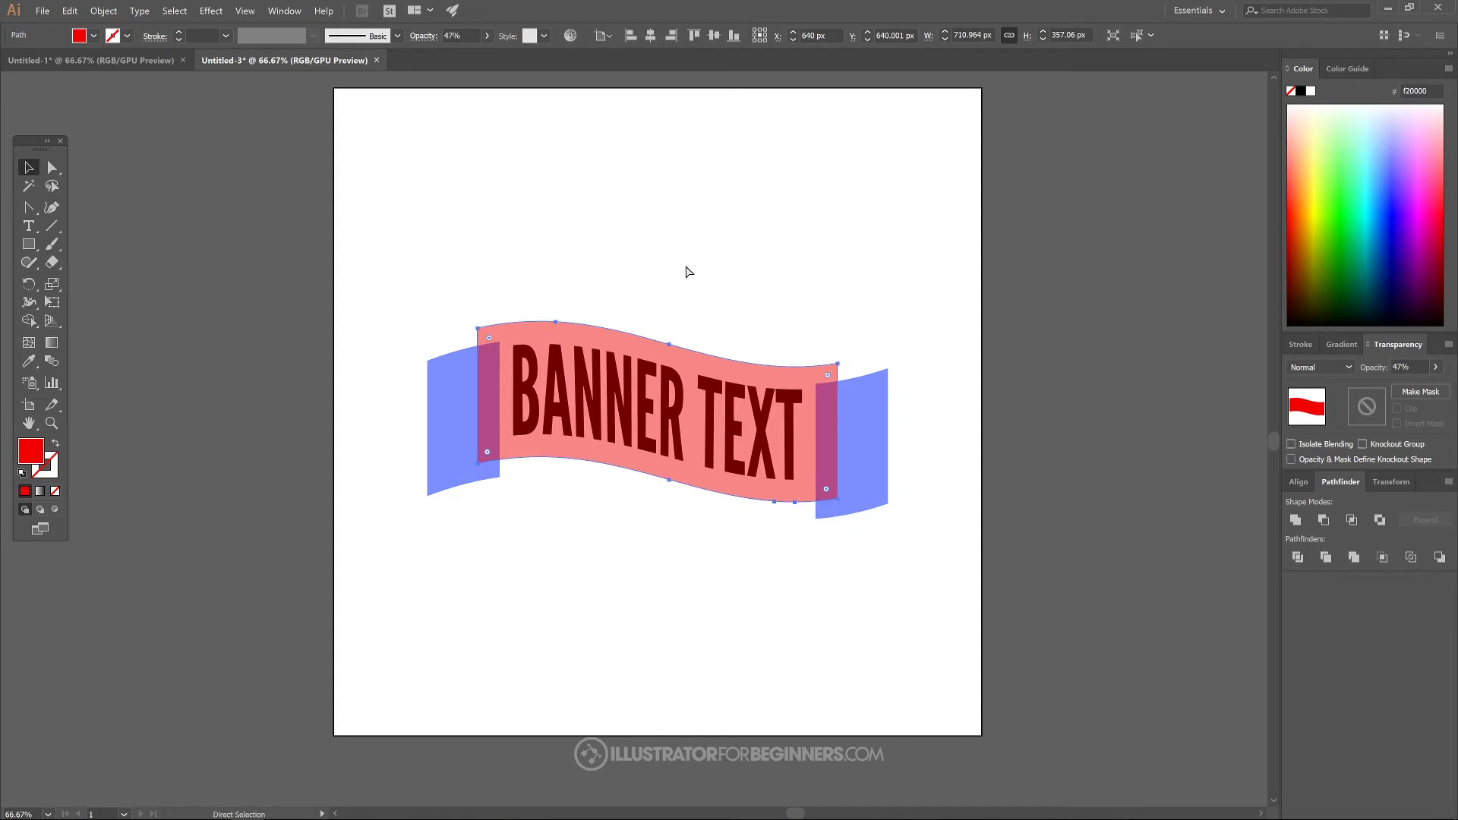
pyautogui.press('v')
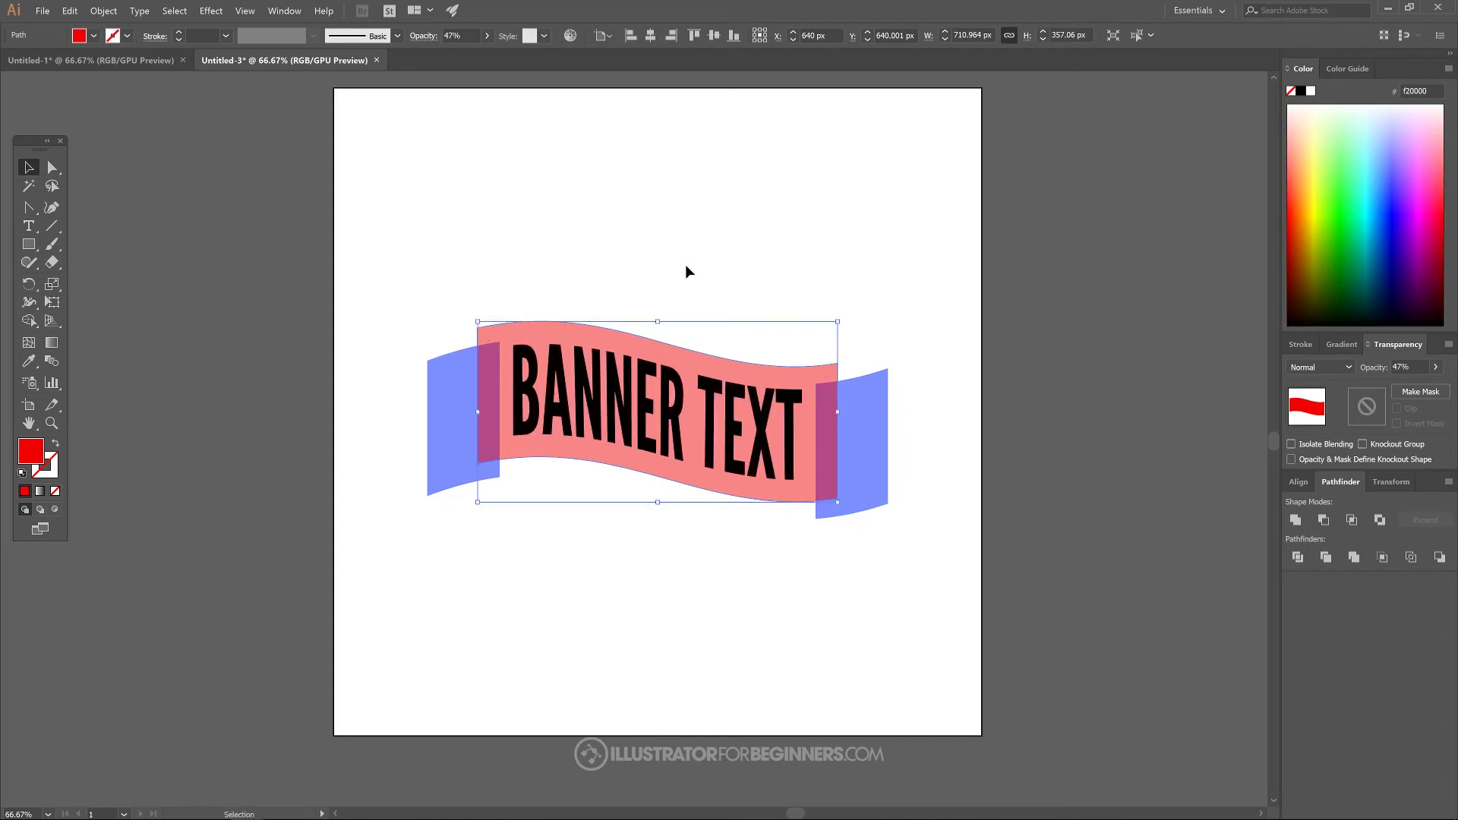
pyautogui.click(671, 410)
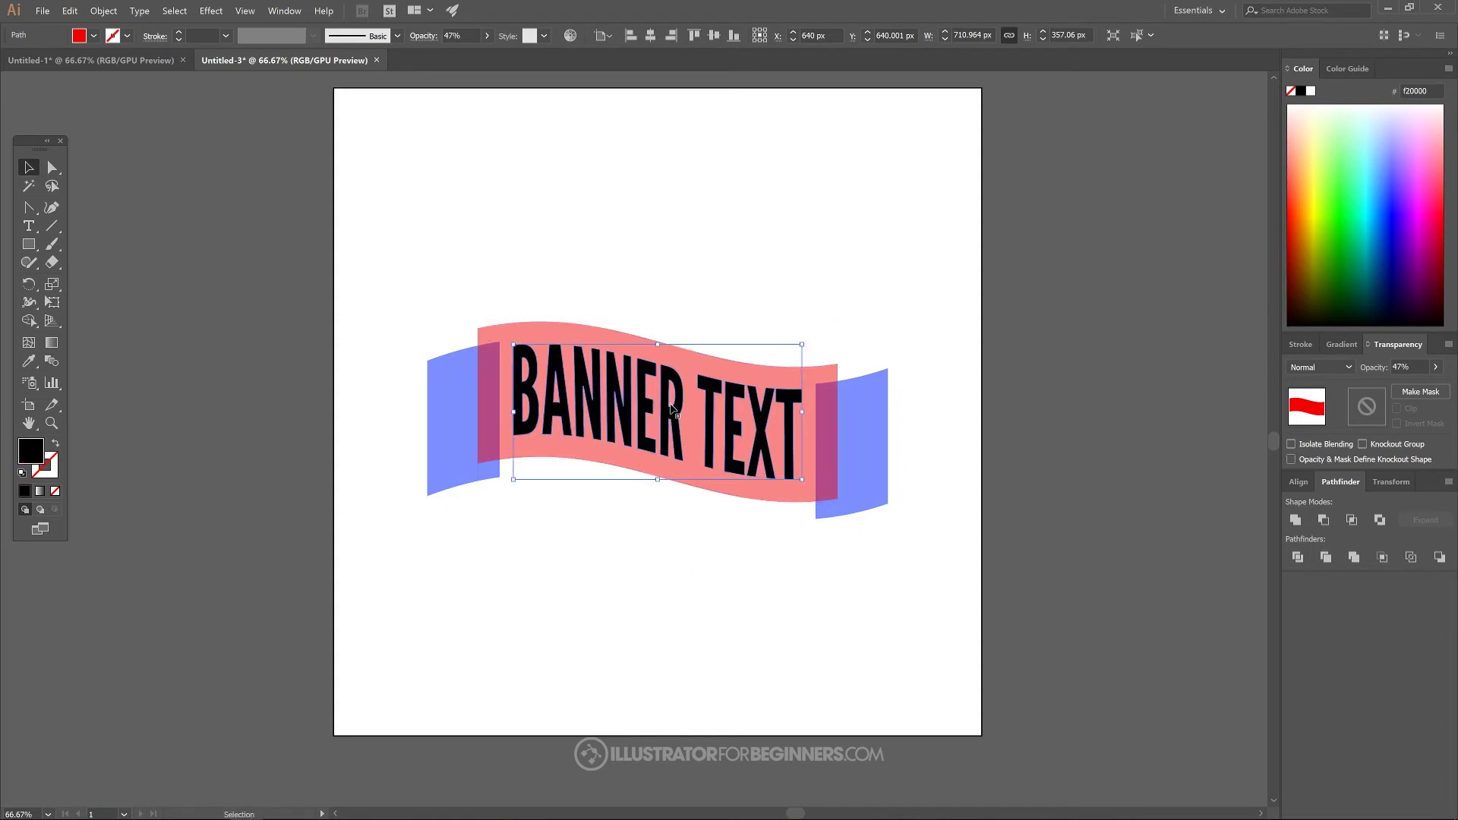
pyautogui.click(1310, 91)
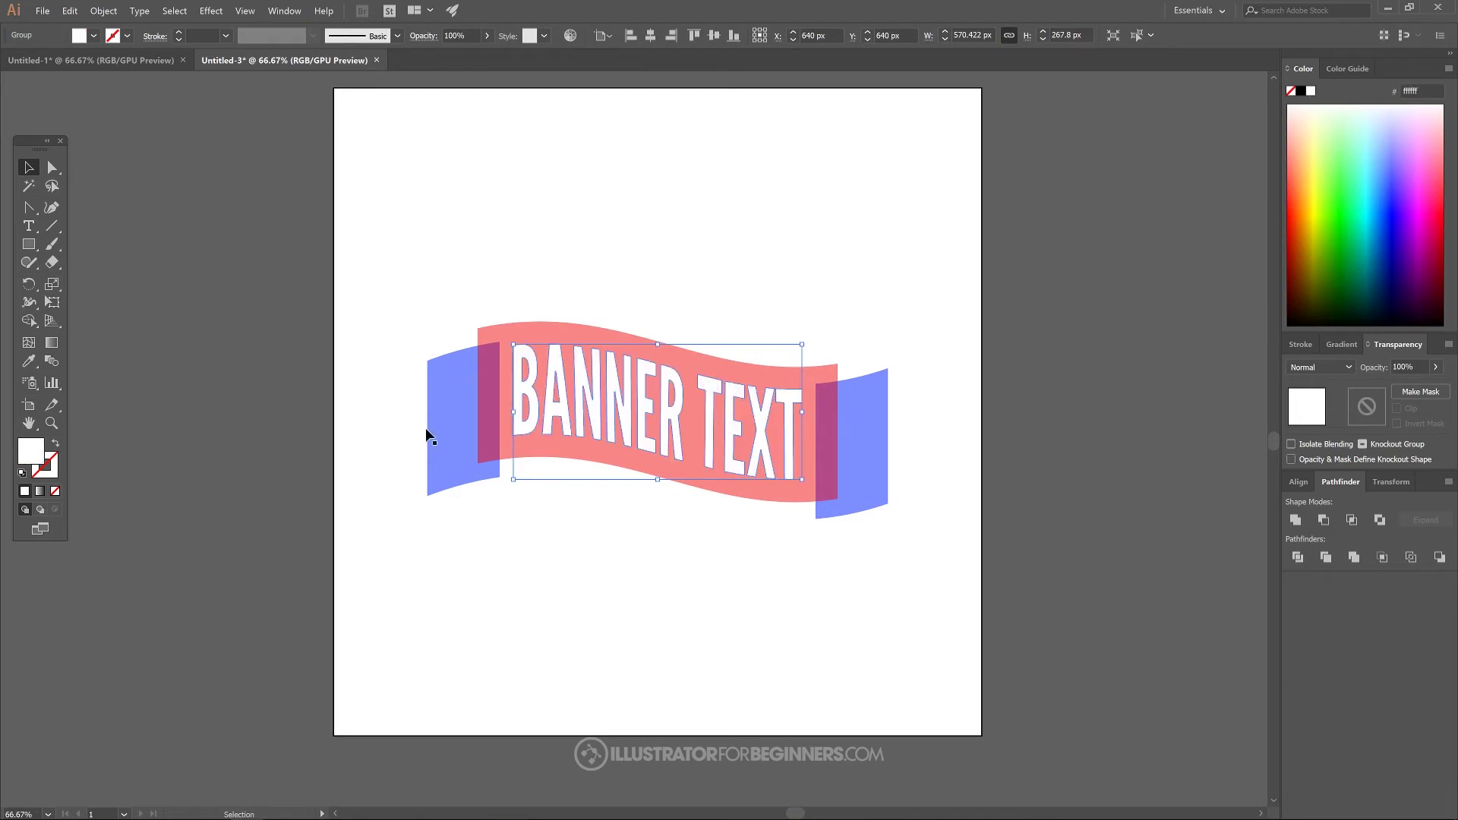
# Step: Check the finished example in Untitled-1, and add an anchor point midway along each blue tail's outer edge in Untitled-3
pyautogui.click(128, 67)
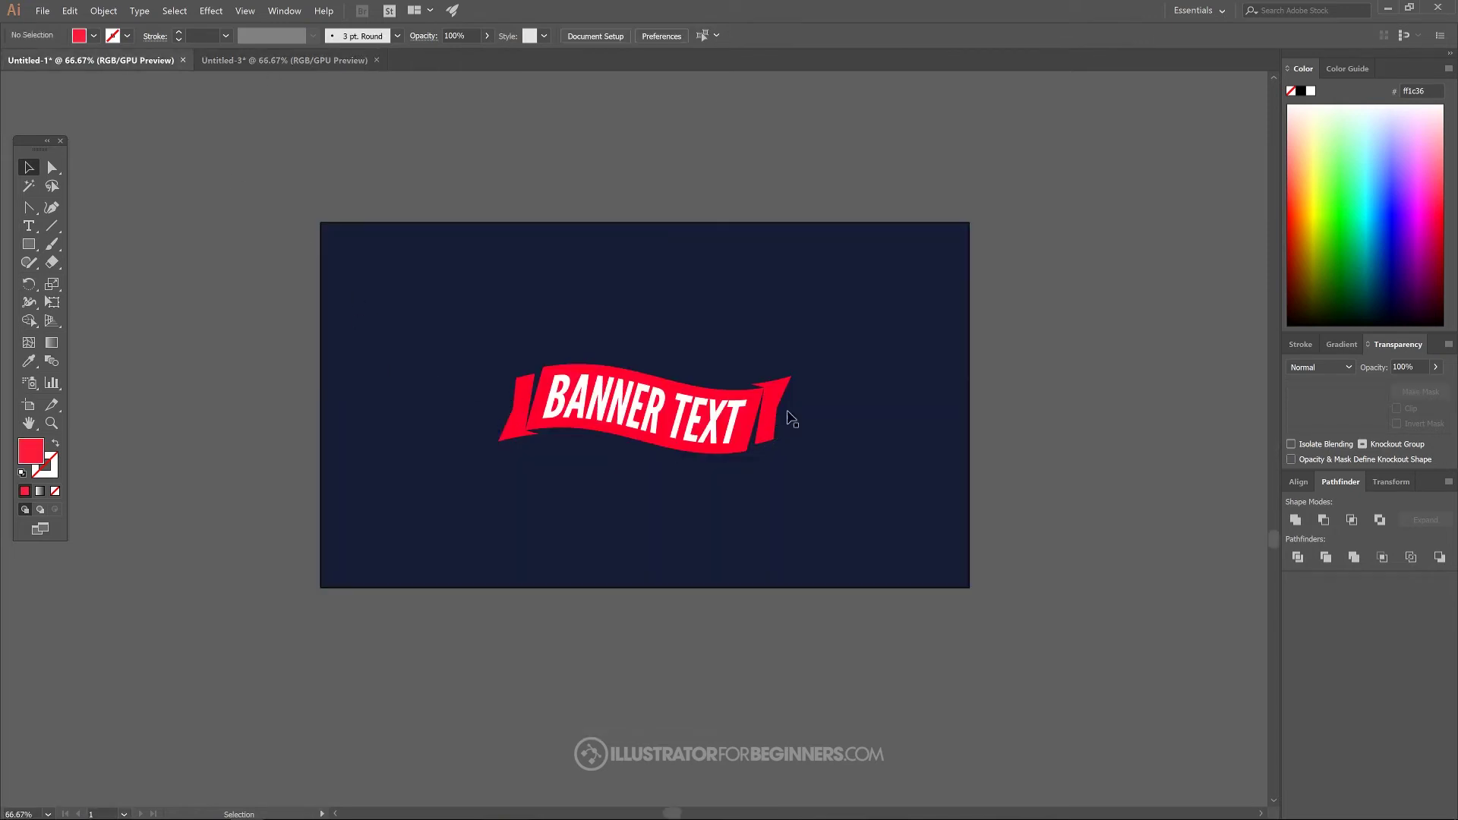
pyautogui.click(285, 60)
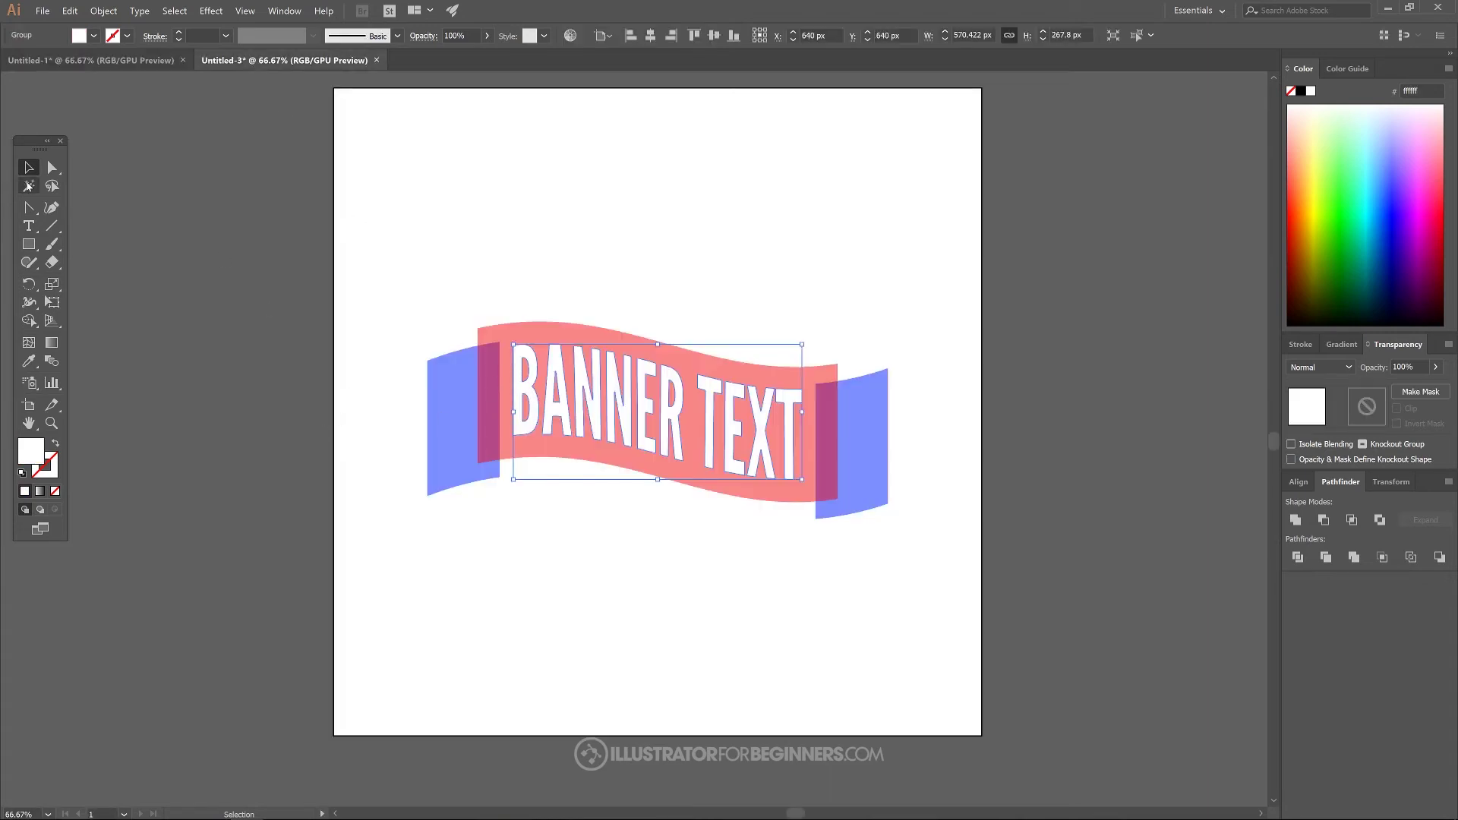
pyautogui.click(31, 206)
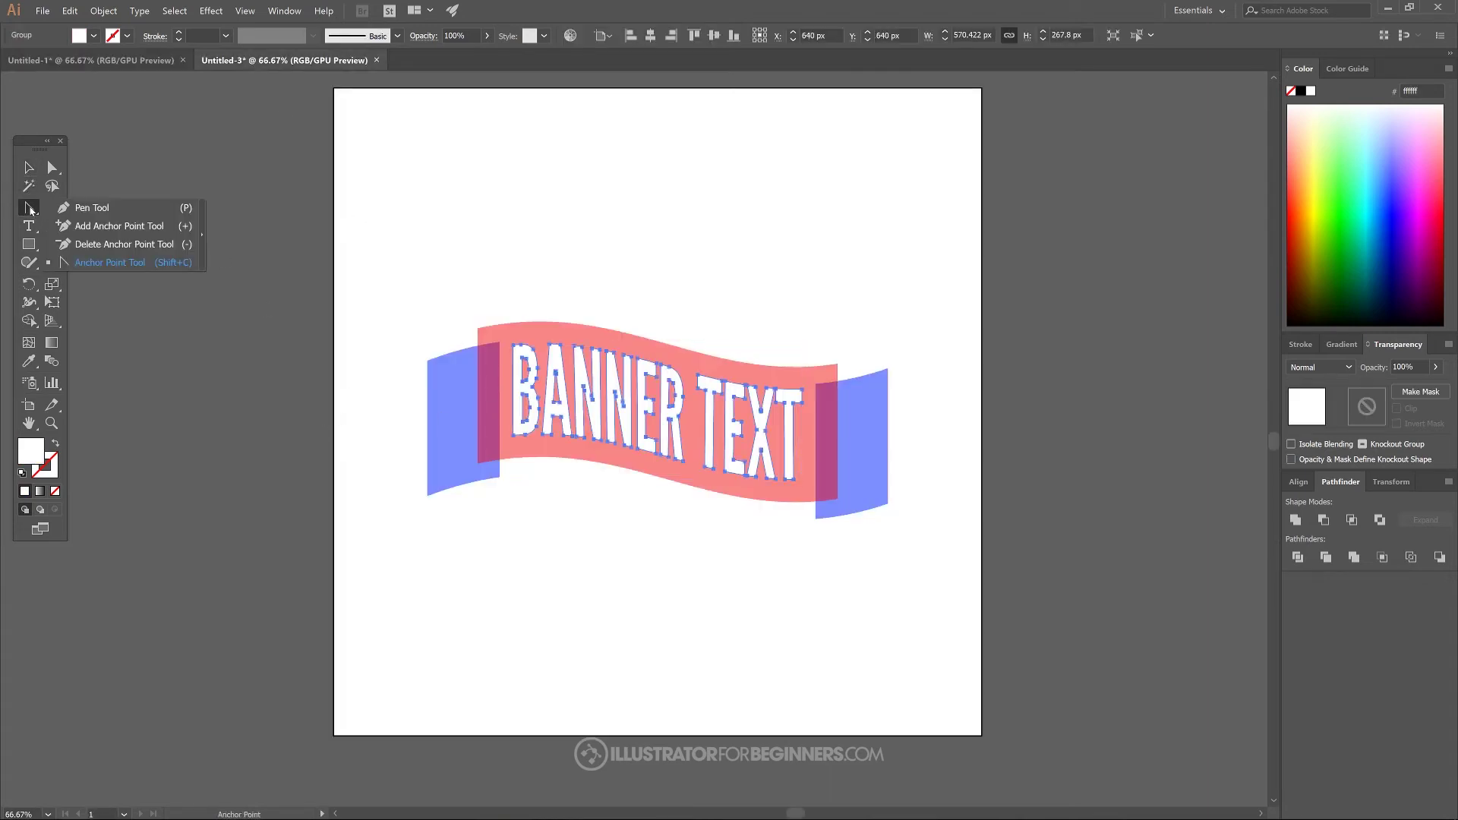
pyautogui.click(117, 226)
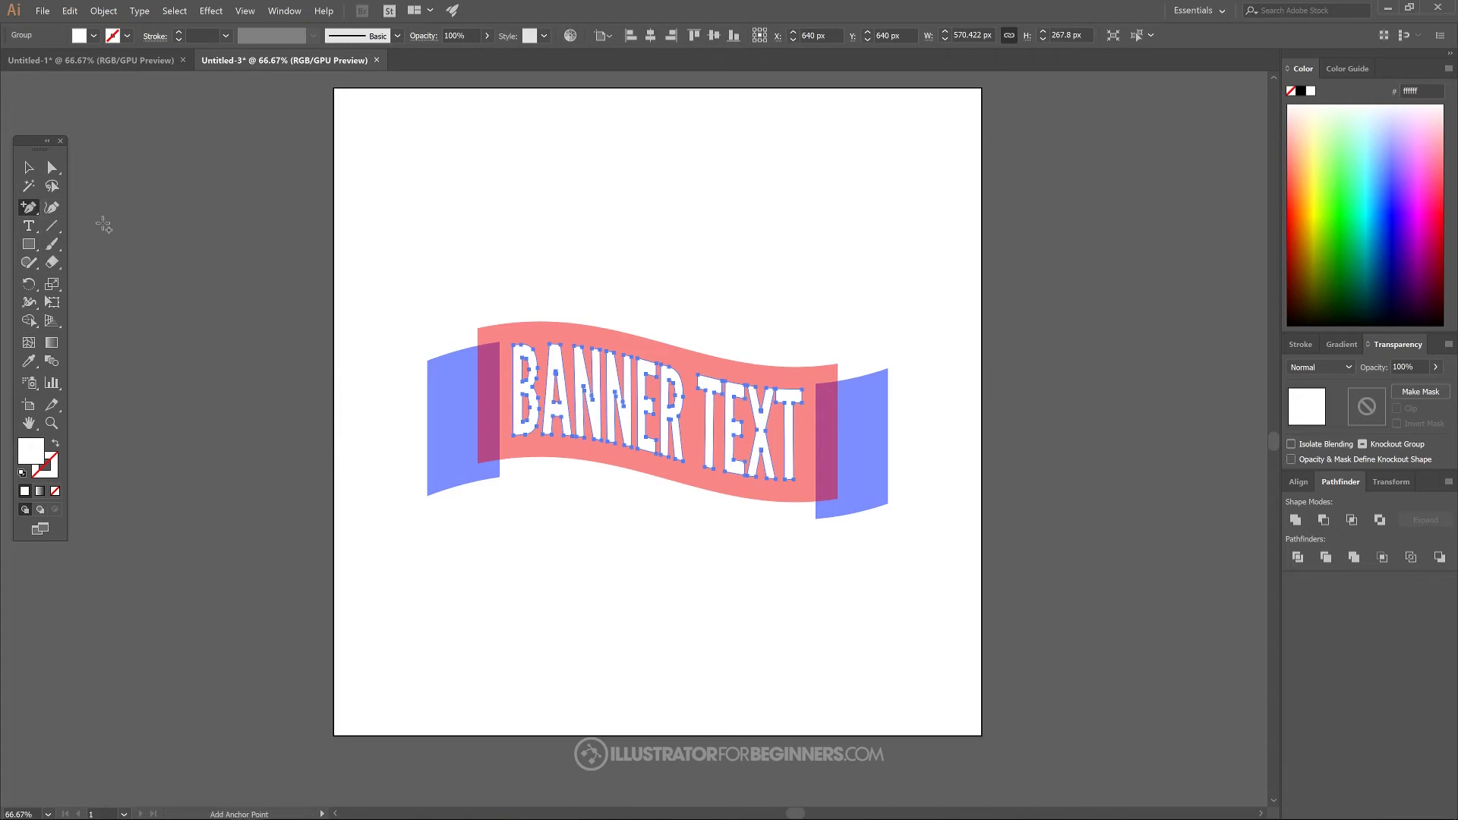
pyautogui.click(427, 422)
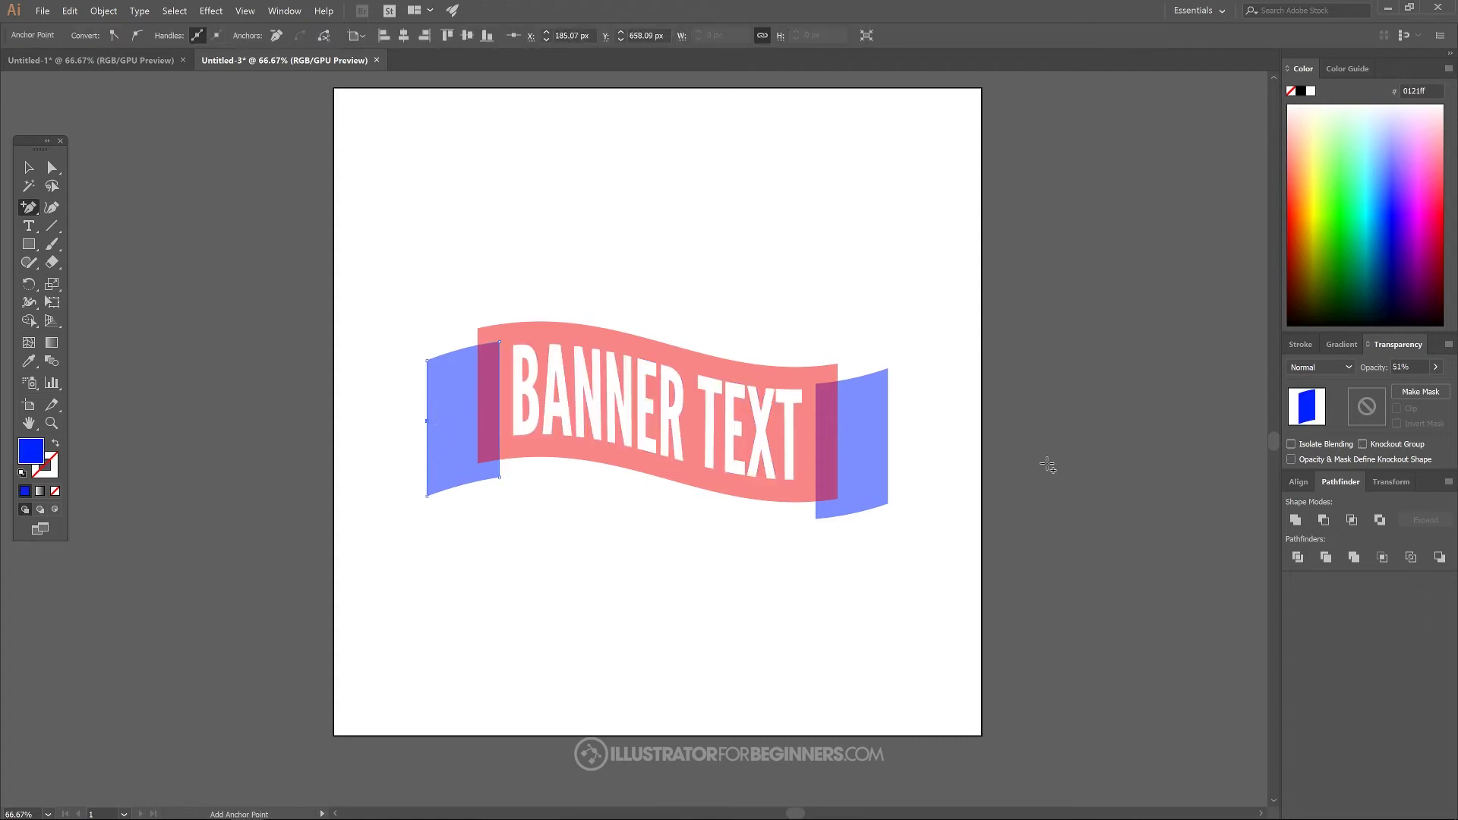
pyautogui.click(888, 439)
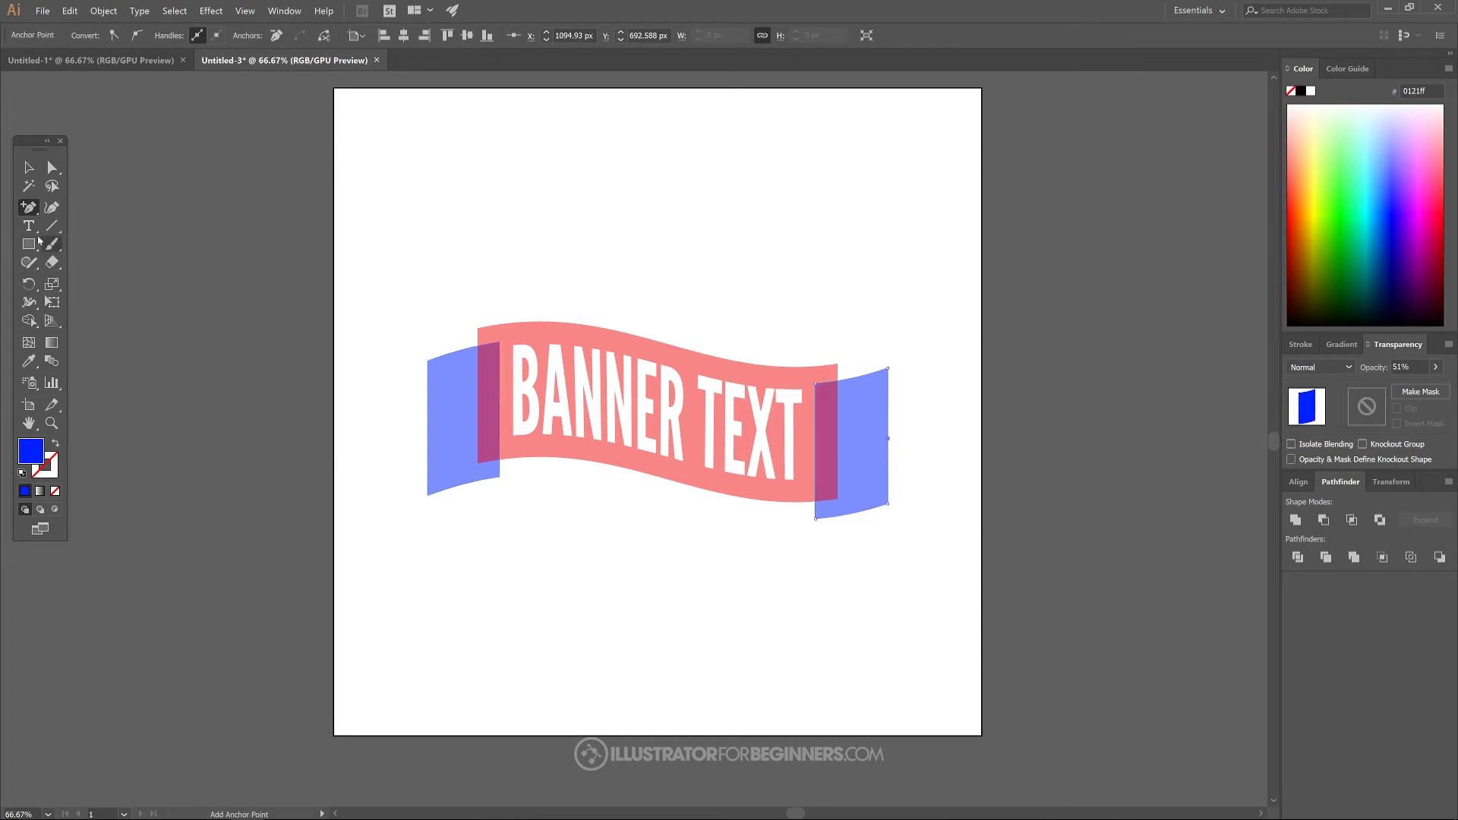
# Step: Move the new anchor points inward to notch the tail ends, about 15 px on the right tail and 25 px on the left
pyautogui.click(52, 168)
pyautogui.moveTo(889, 439); pyautogui.dragTo(879, 441)
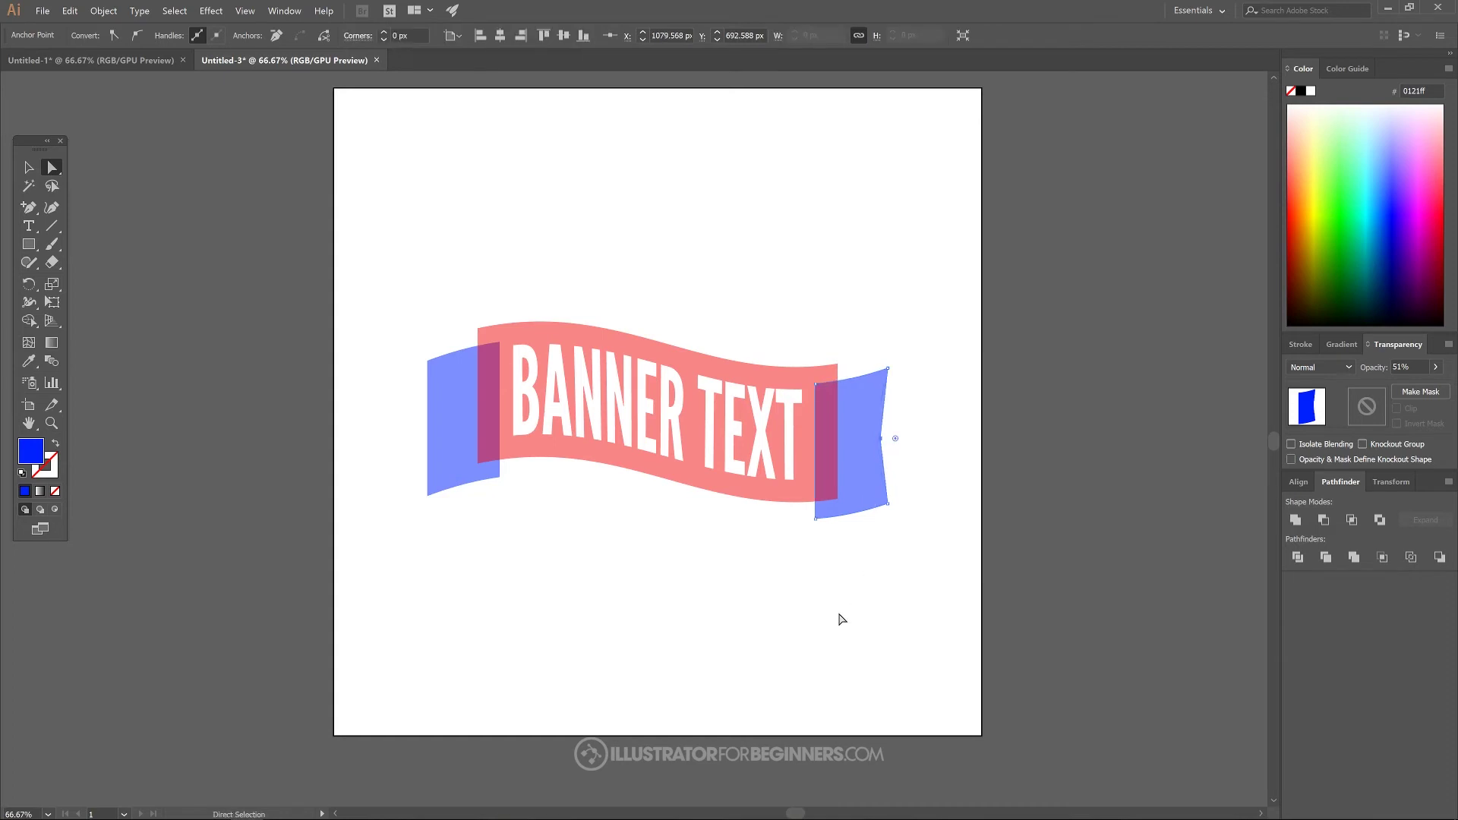
pyautogui.click(447, 419)
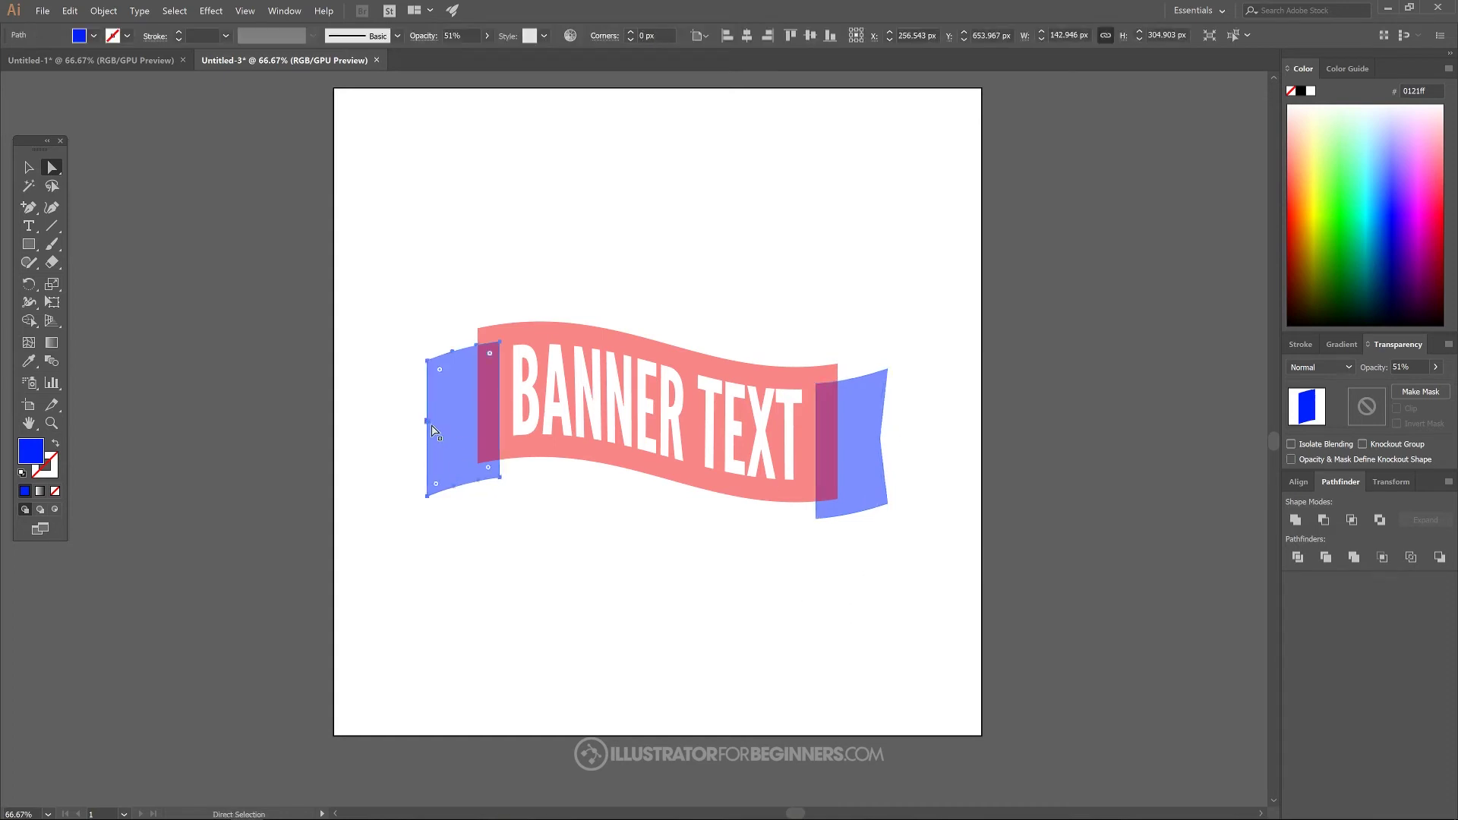
pyautogui.click(427, 421)
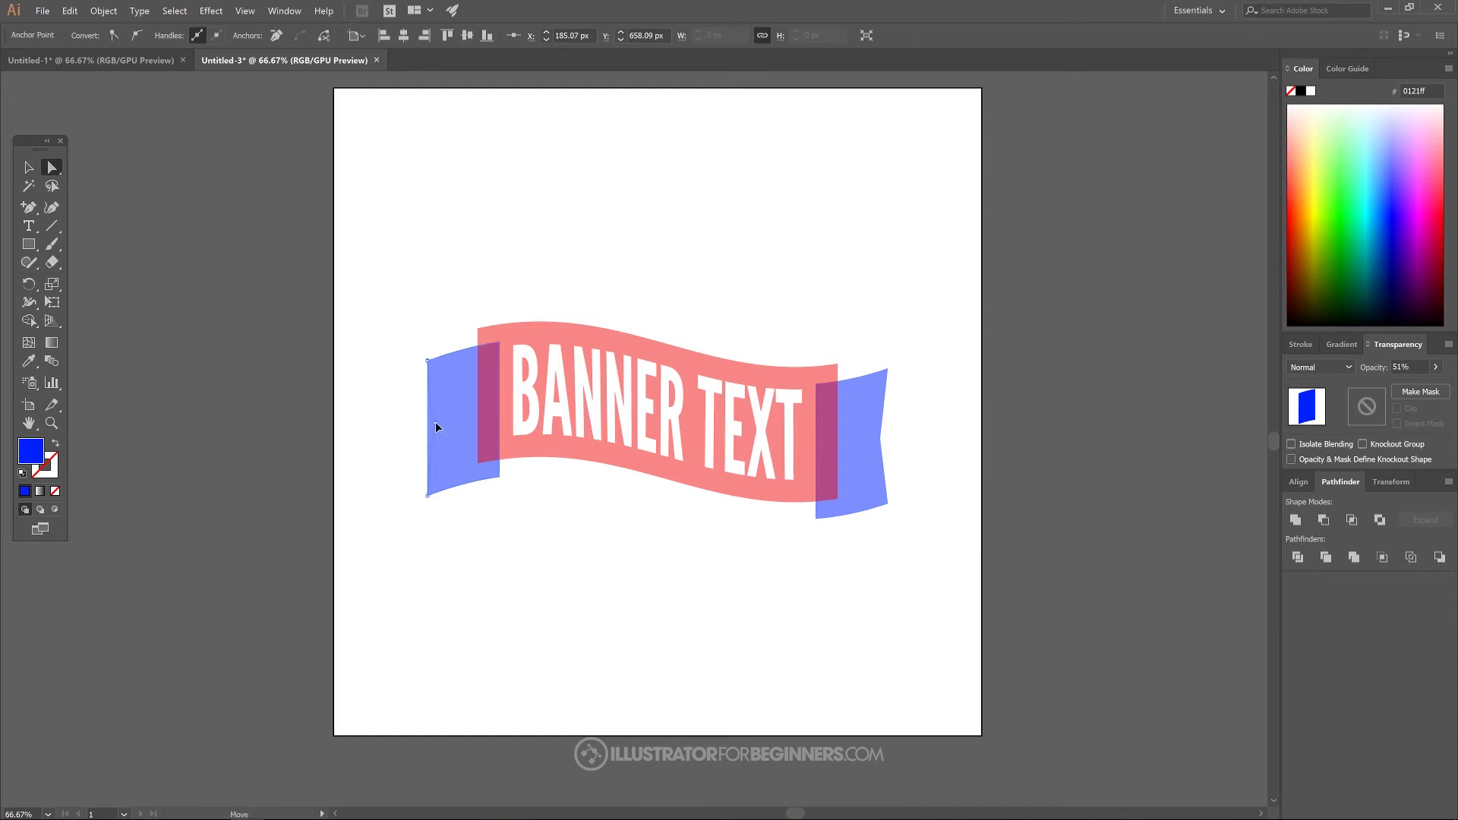
pyautogui.moveTo(438, 426); pyautogui.dragTo(440, 422)
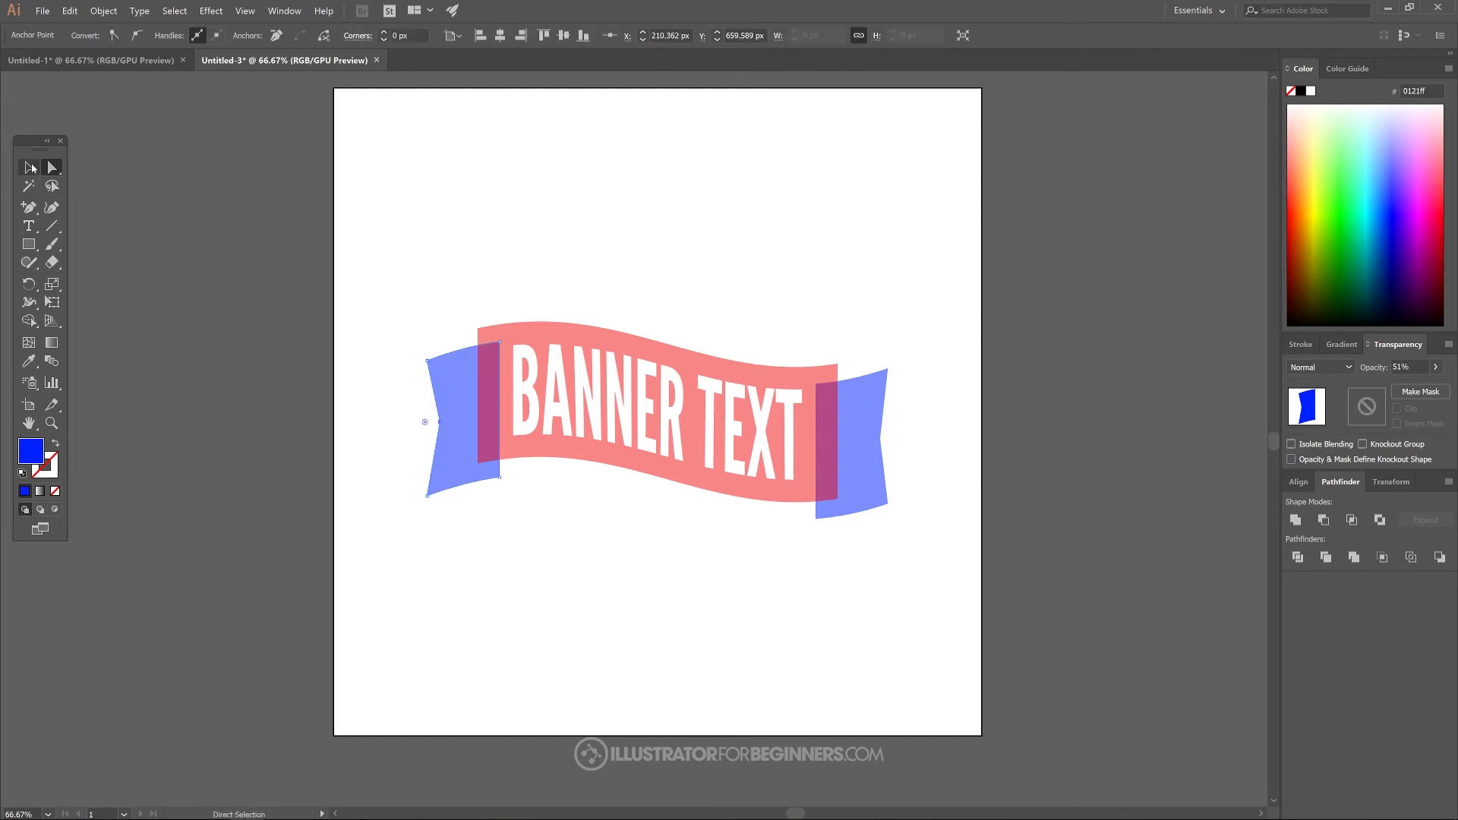
# Step: Ungroup the two blue tails into separate shapes
pyautogui.click(30, 168)
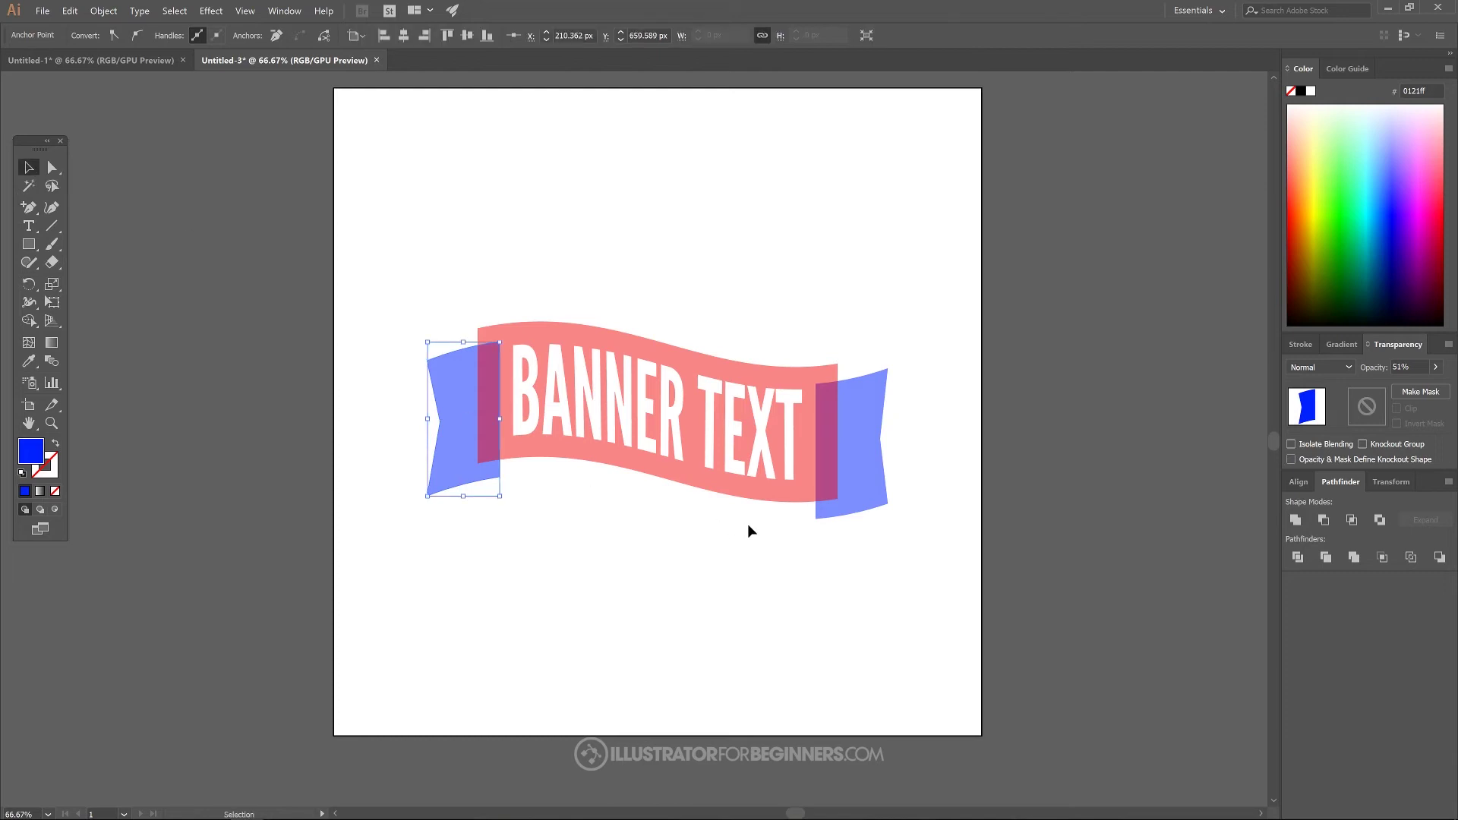
pyautogui.click(881, 401)
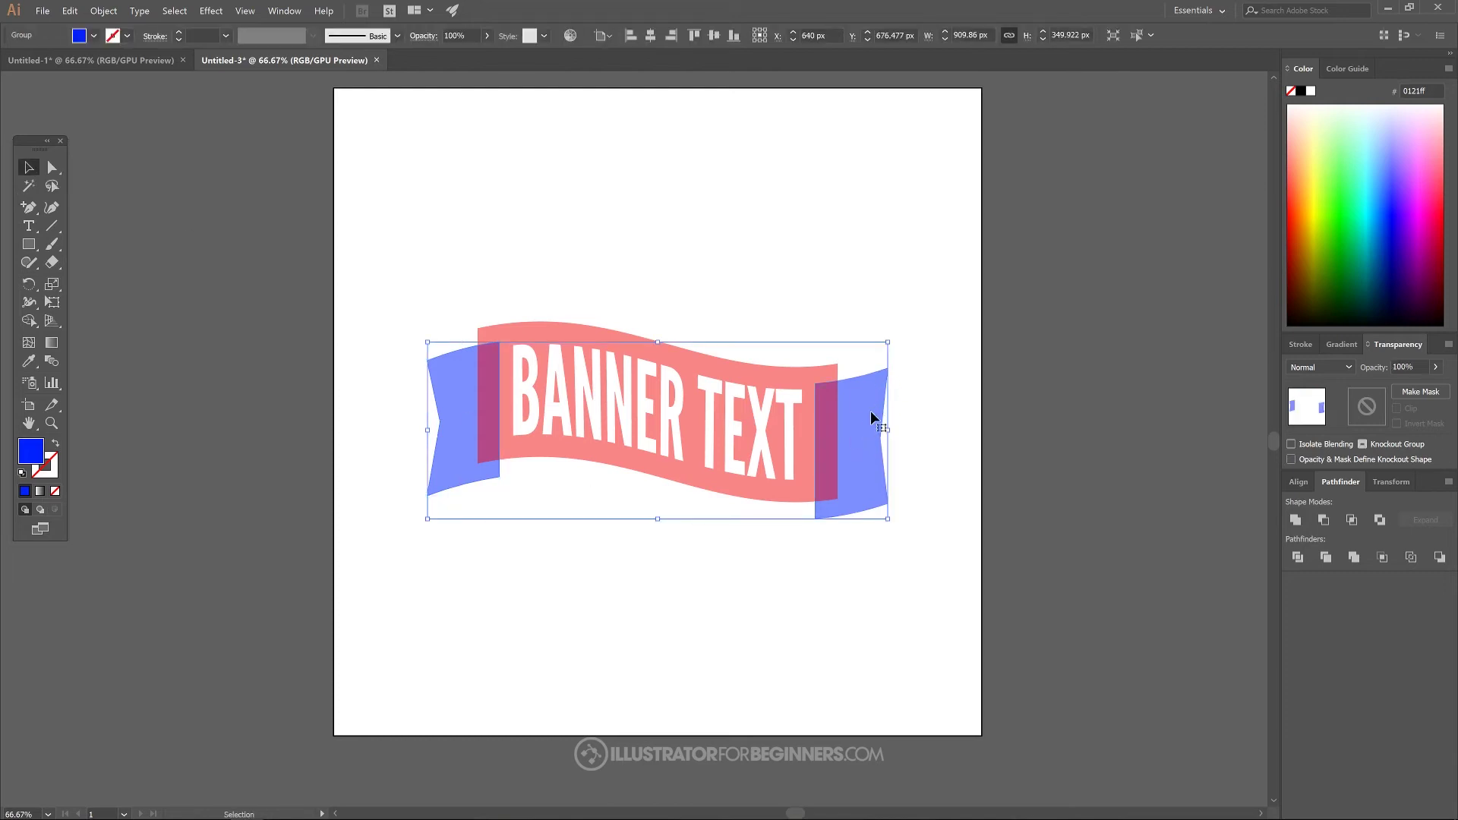
pyautogui.click(103, 10)
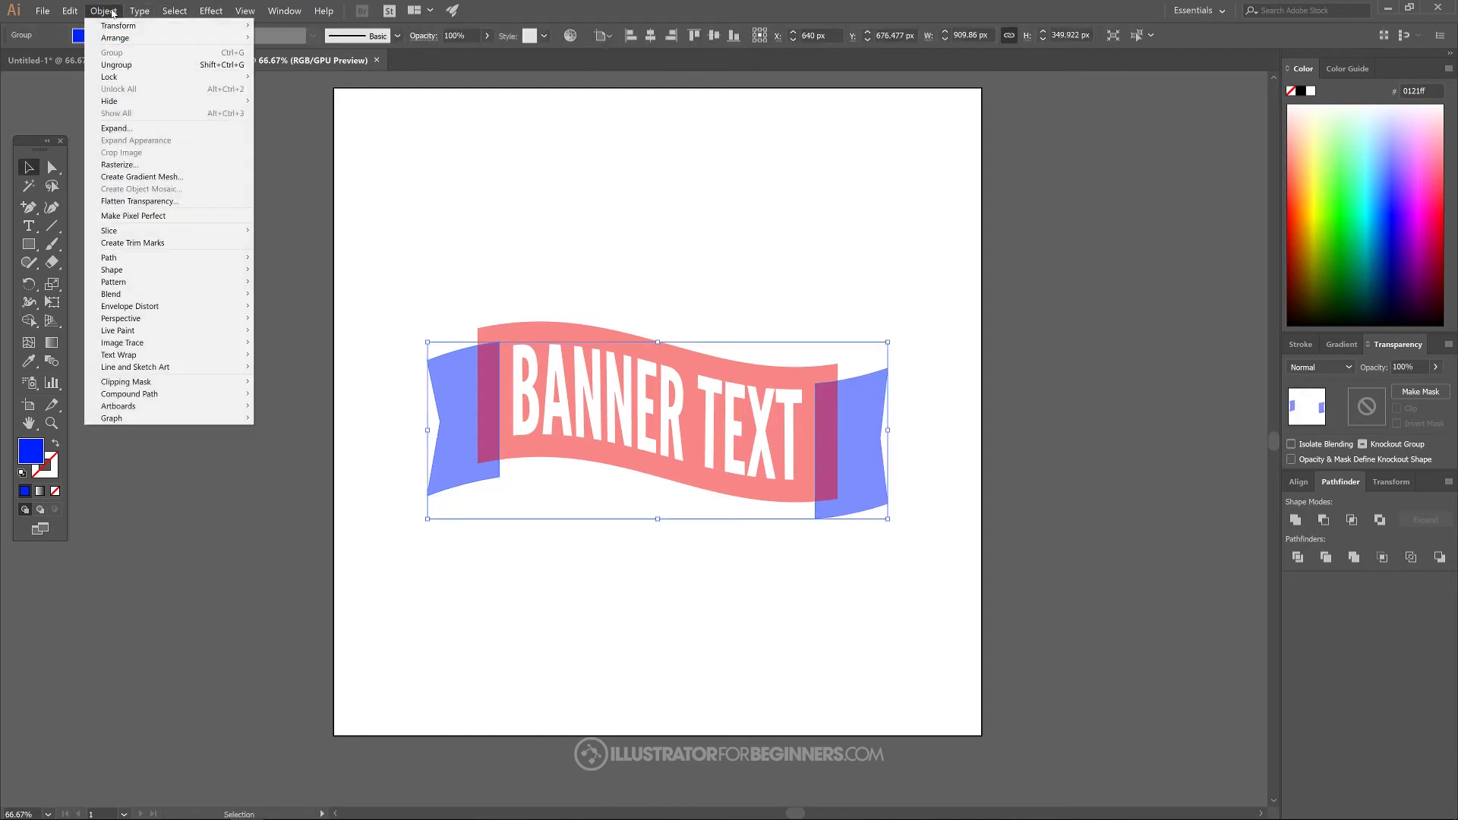
pyautogui.click(281, 77)
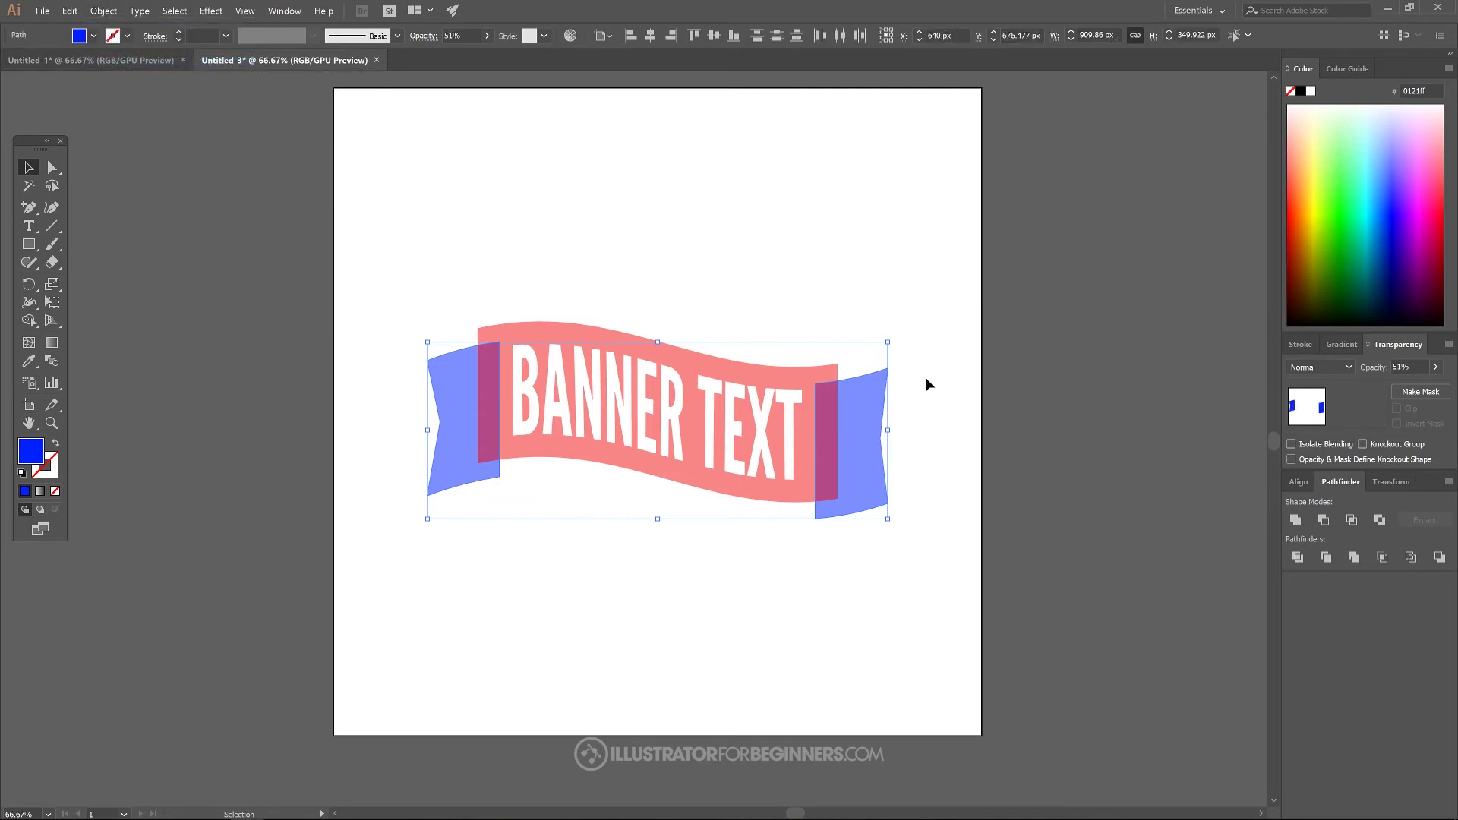
# Step: Raise the right blue tail by about 72 px and lower the left one by 12 px, keeping their horizontal positions
pyautogui.click(865, 388)
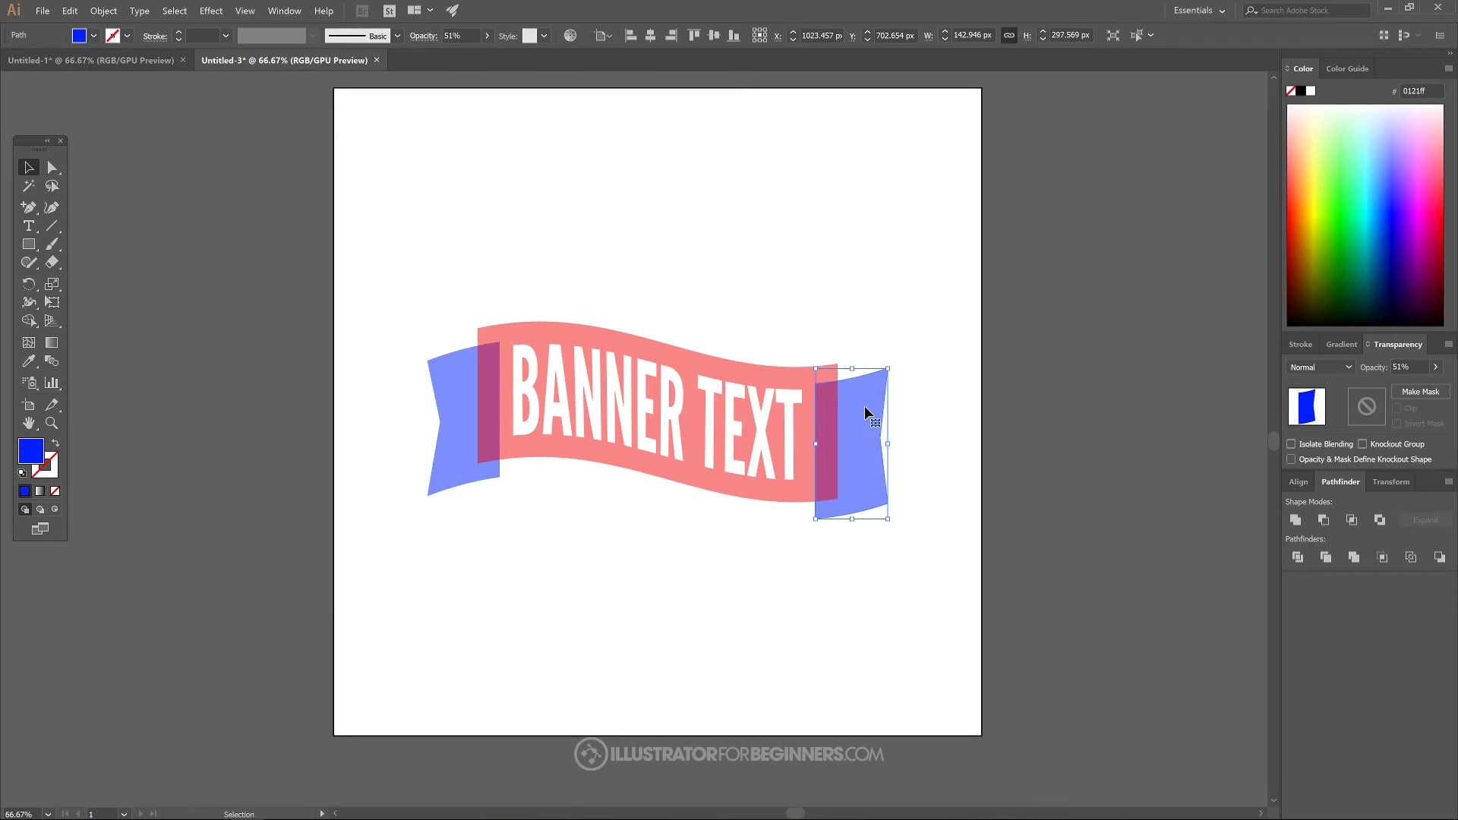
pyautogui.moveTo(861, 415); pyautogui.dragTo(861, 383)
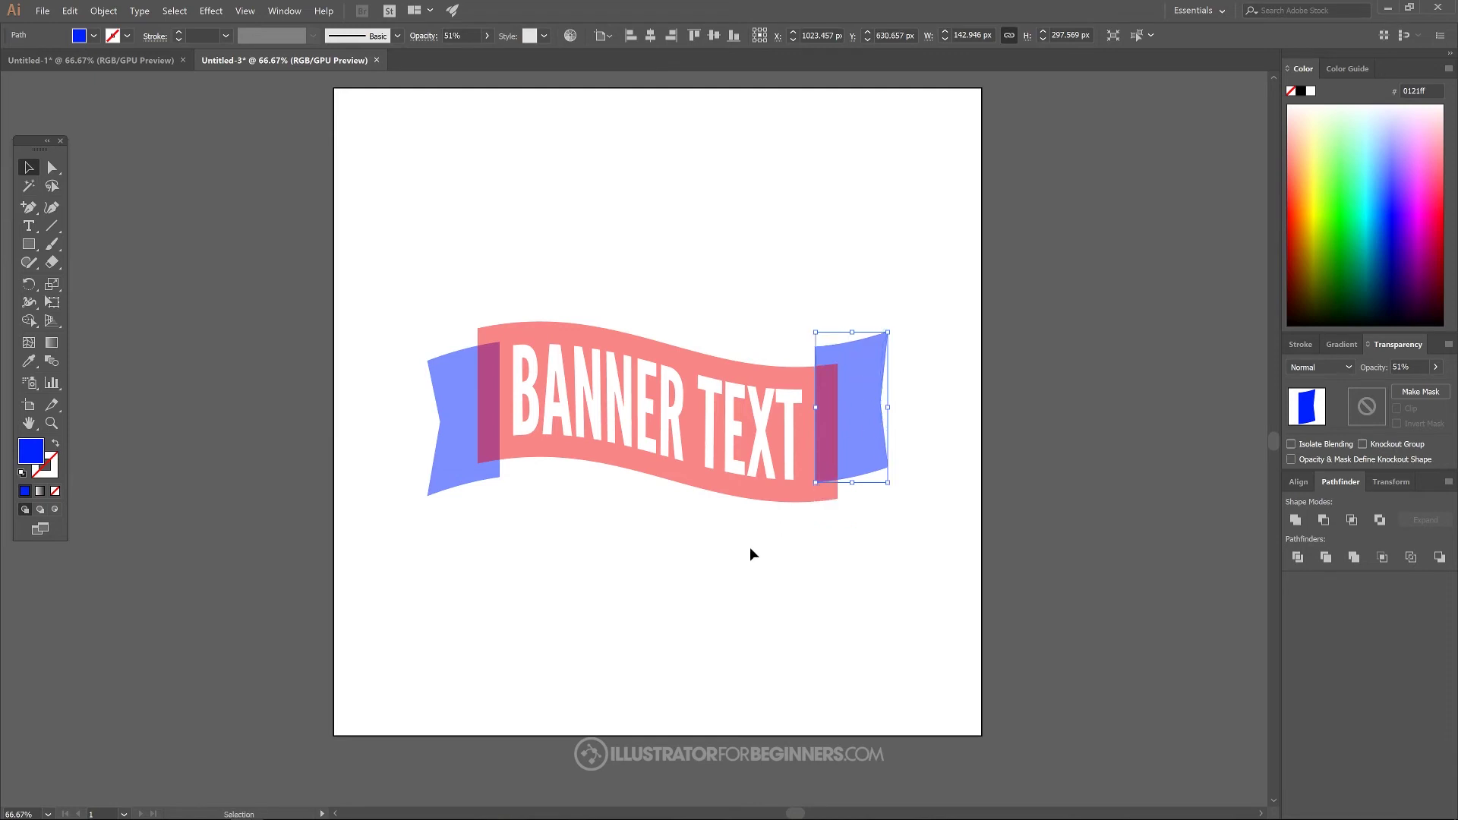
pyautogui.click(457, 390)
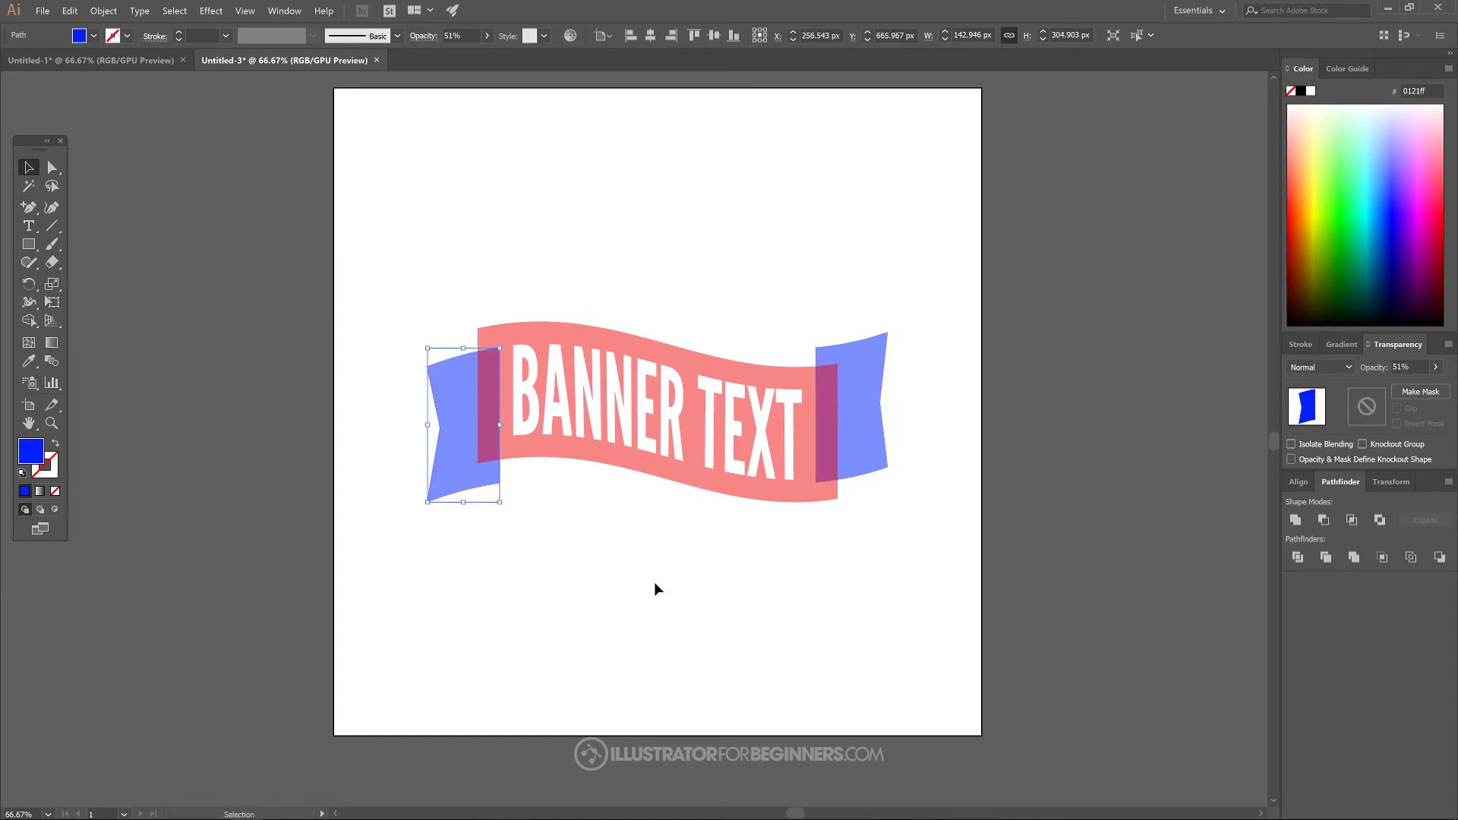
pyautogui.click(819, 217)
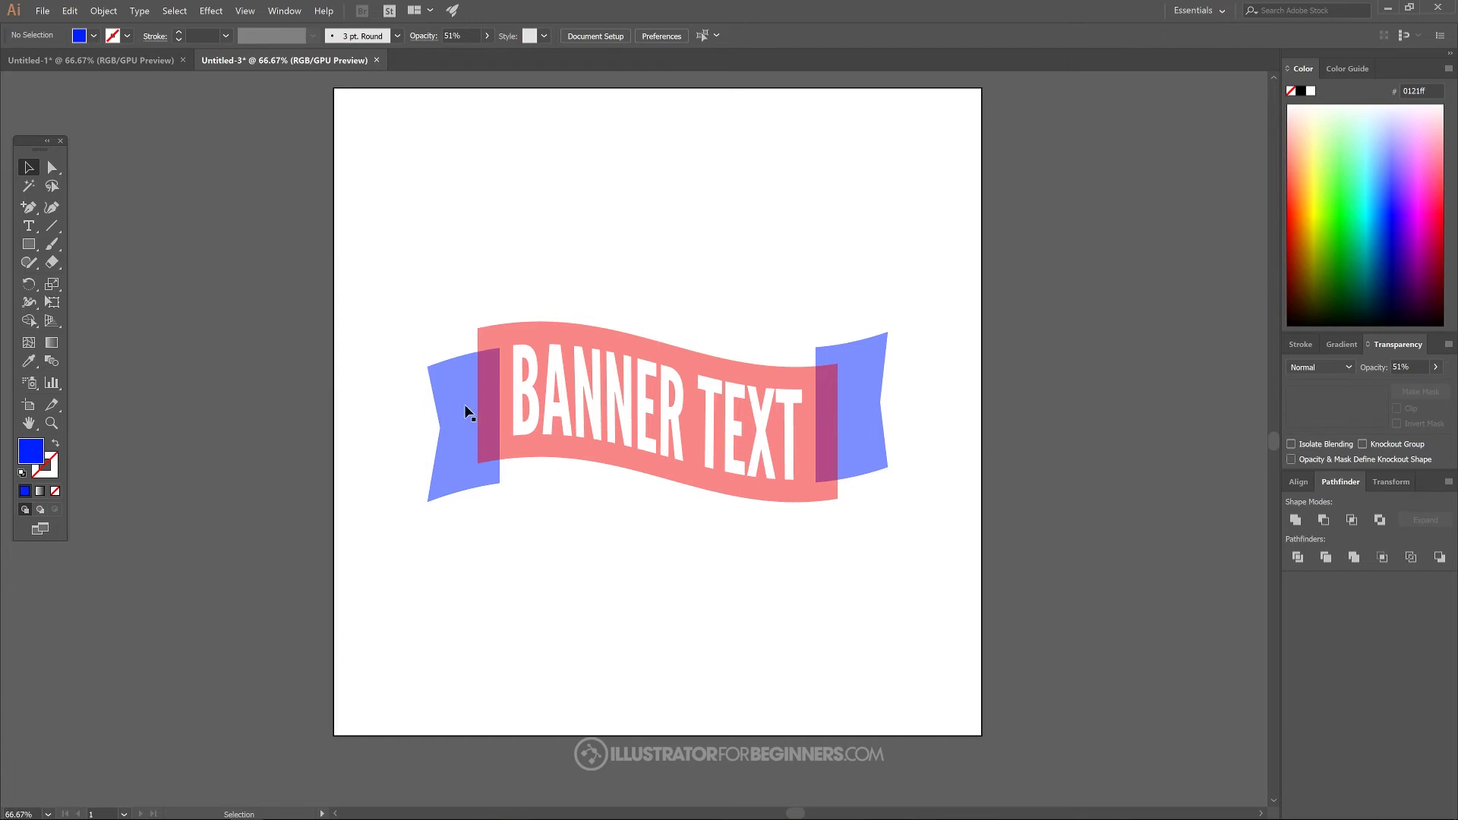
# Step: Check the finished example in Untitled-1, and draw a black triangular wedge about 33 x 267 px along the red banner's left edge in Untitled-3
pyautogui.hotkey('ctrl', 'Tab')
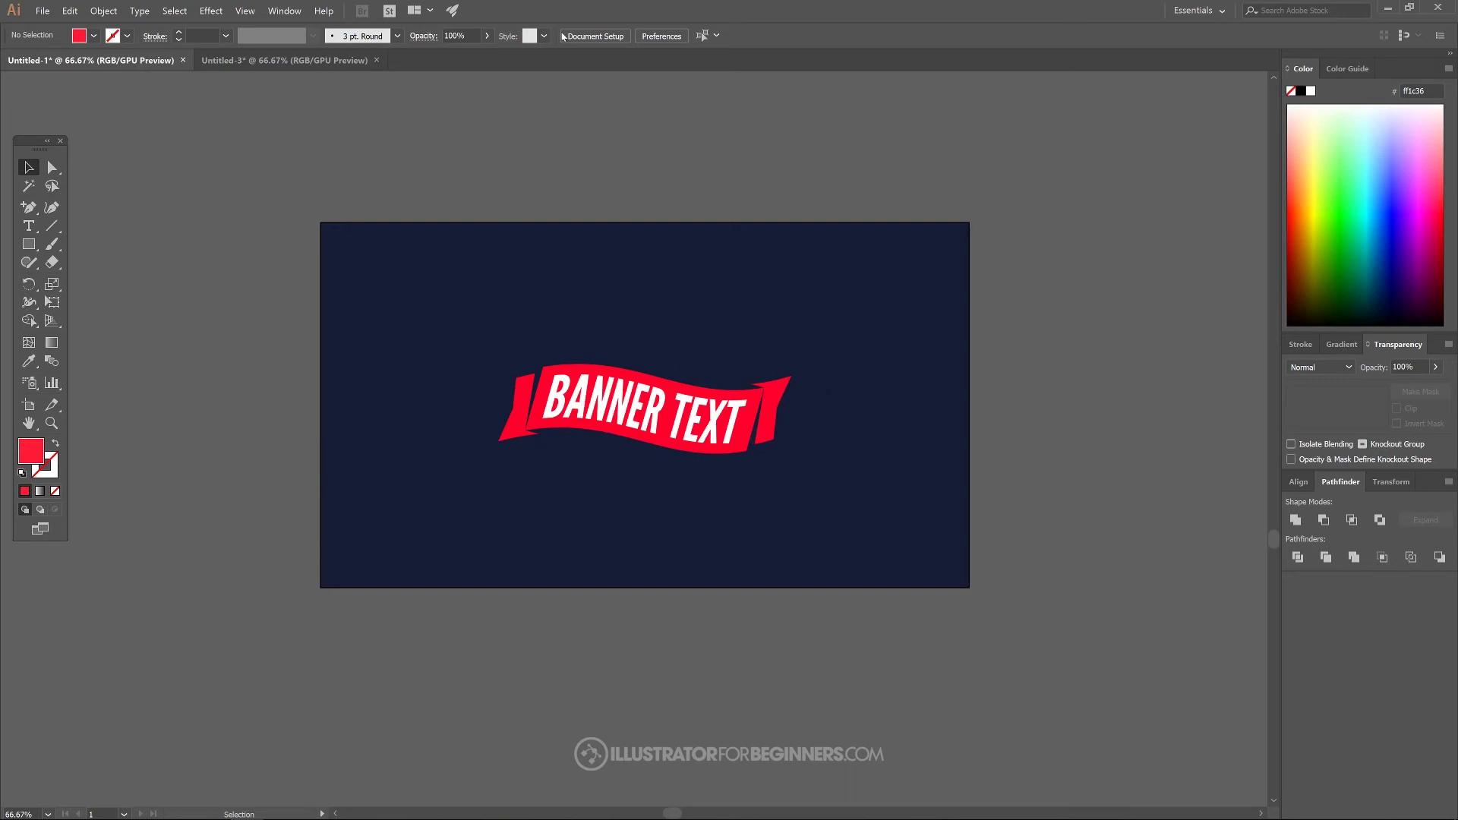
pyautogui.click(297, 56)
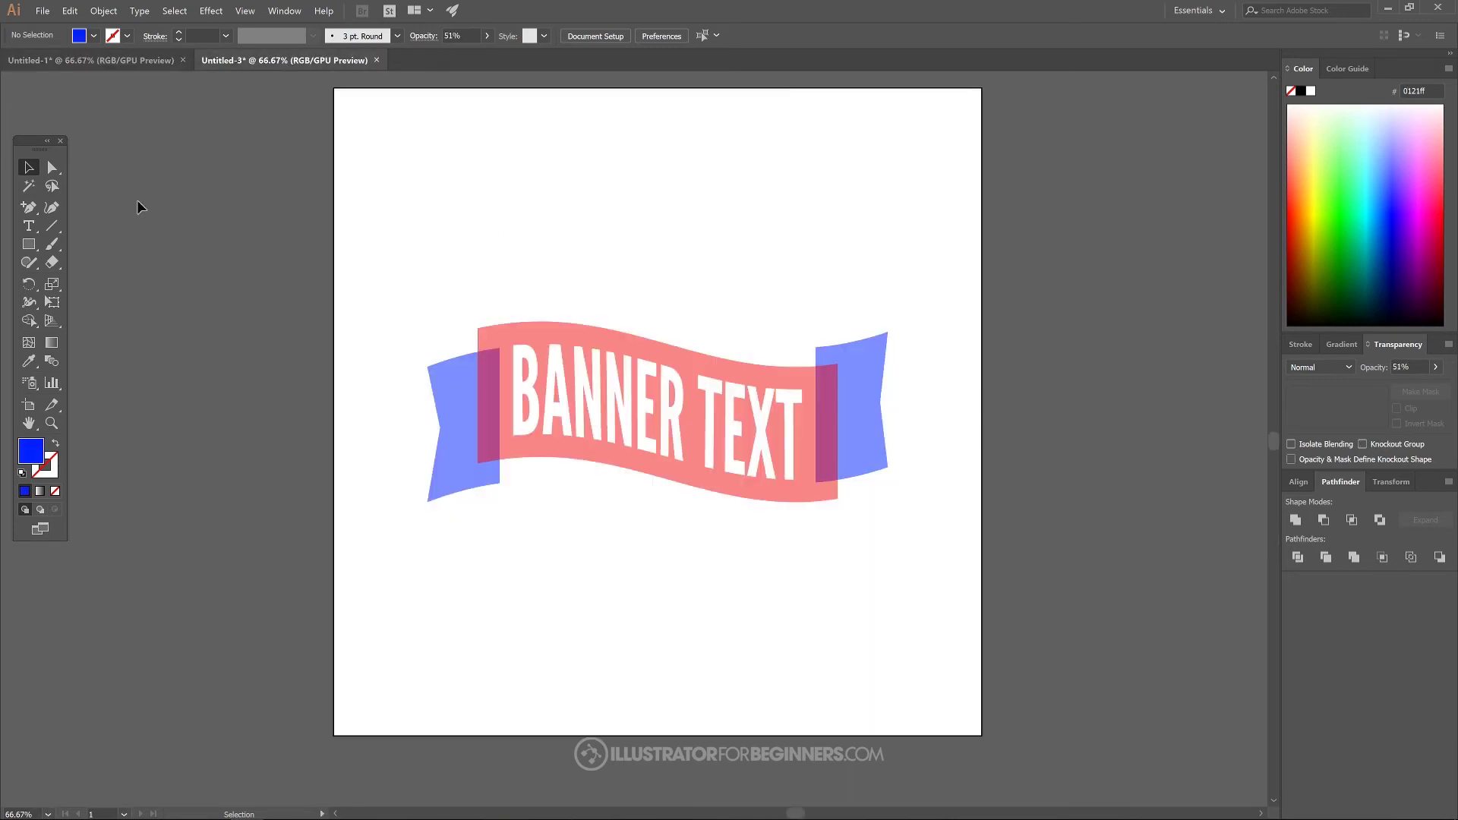
pyautogui.click(34, 209)
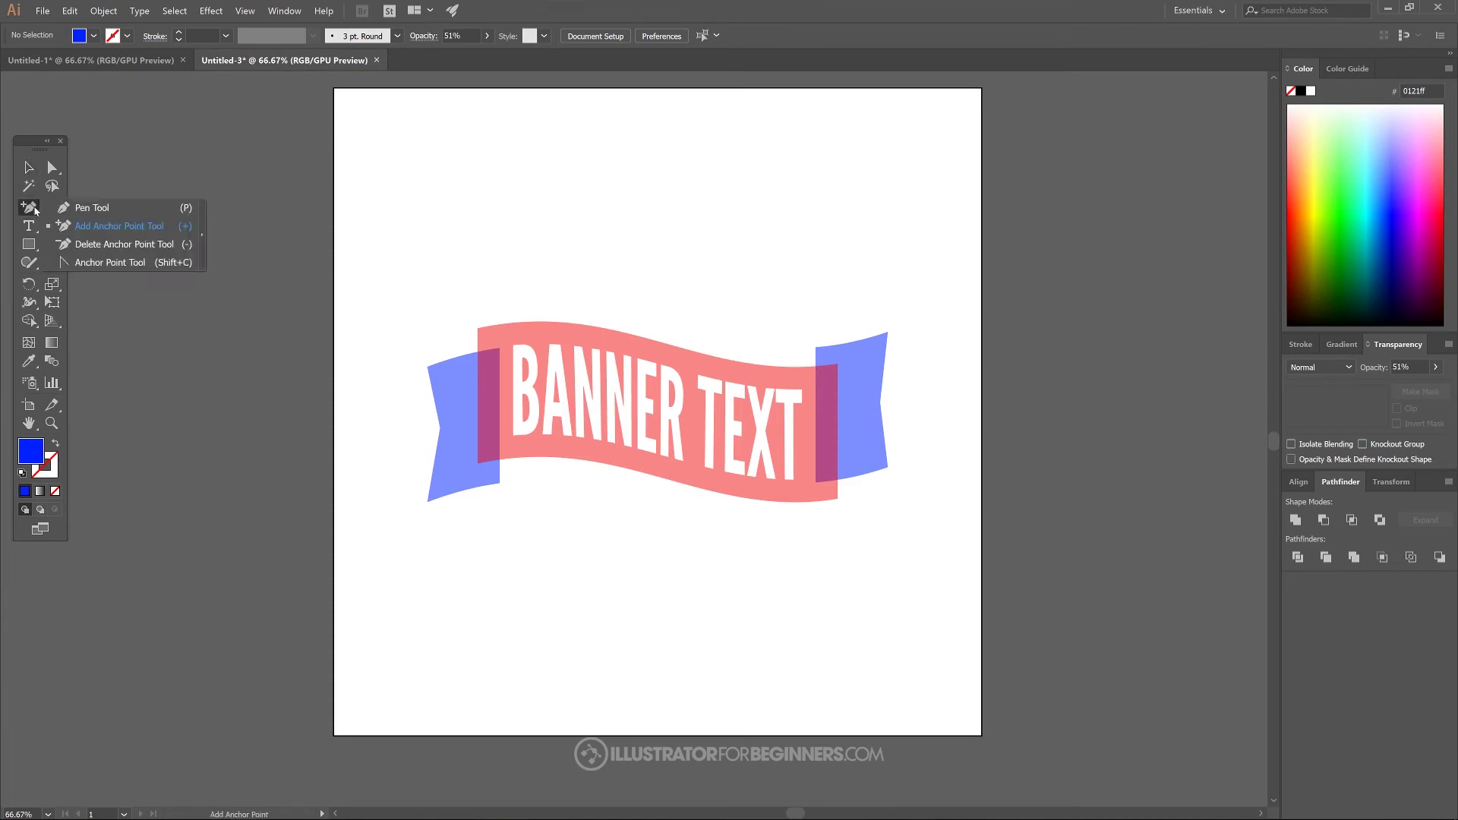
pyautogui.click(92, 211)
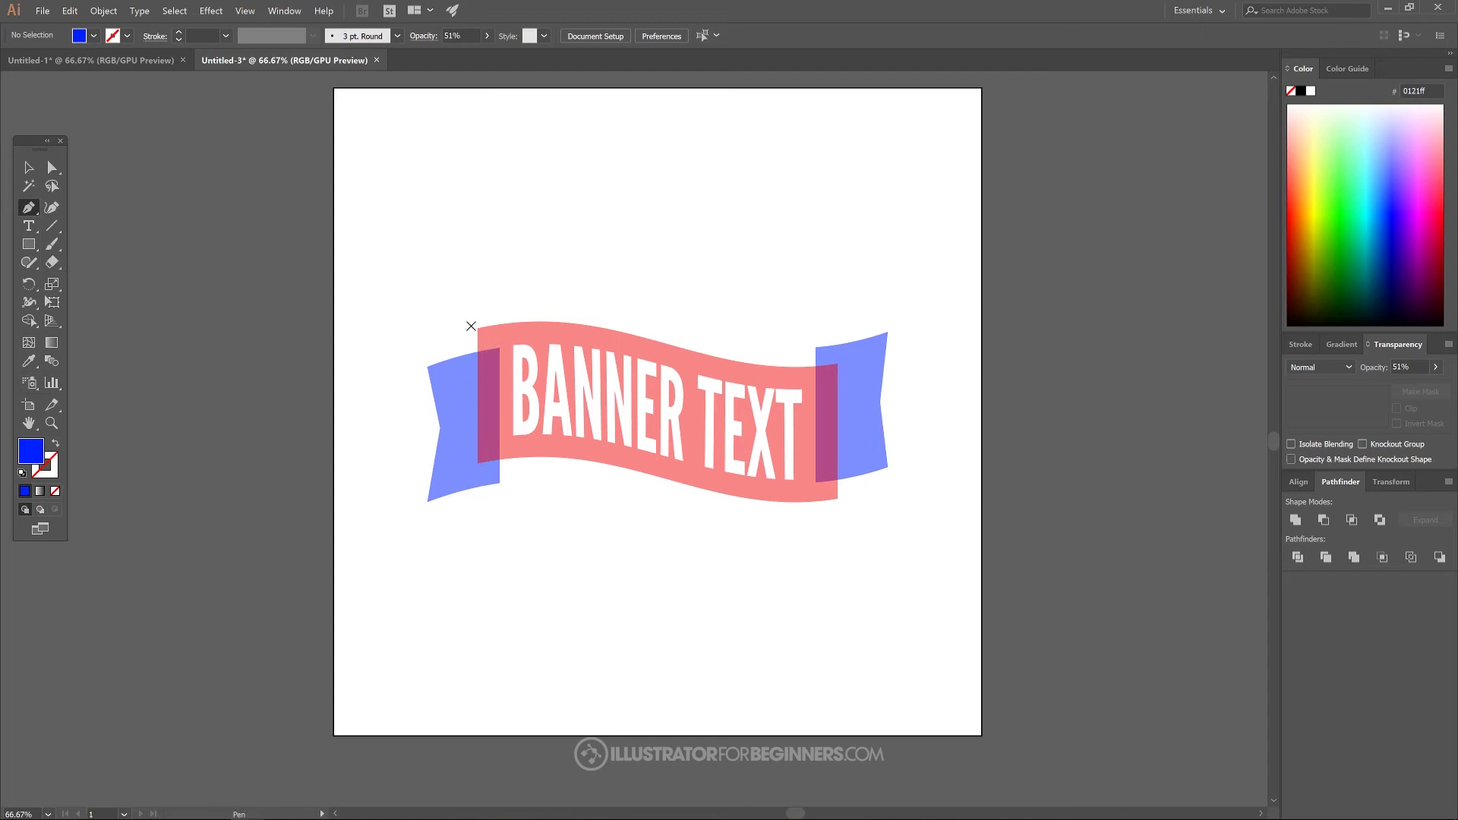
pyautogui.click(478, 465)
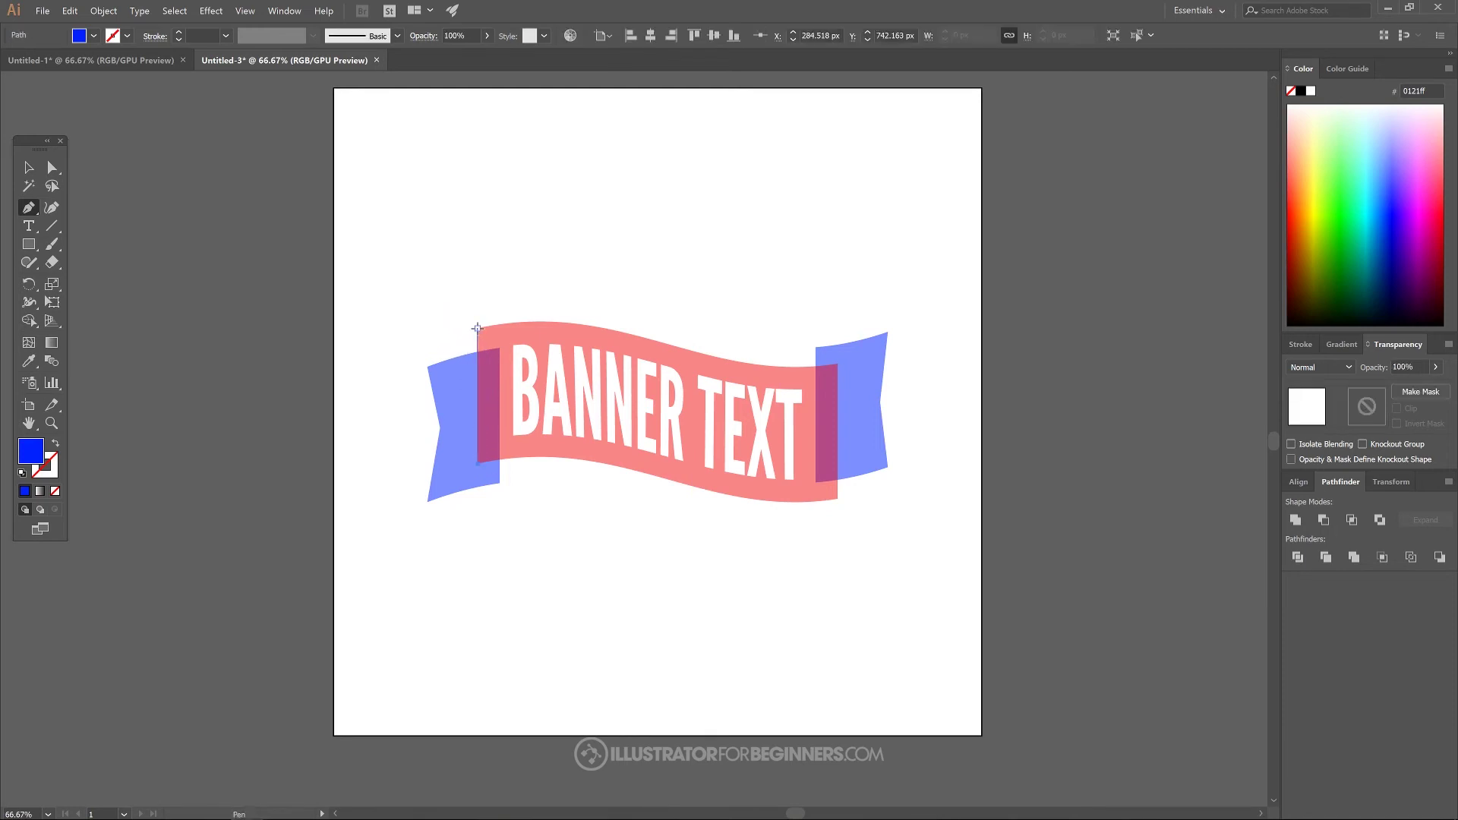
pyautogui.moveTo(478, 330); pyautogui.dragTo(457, 348)
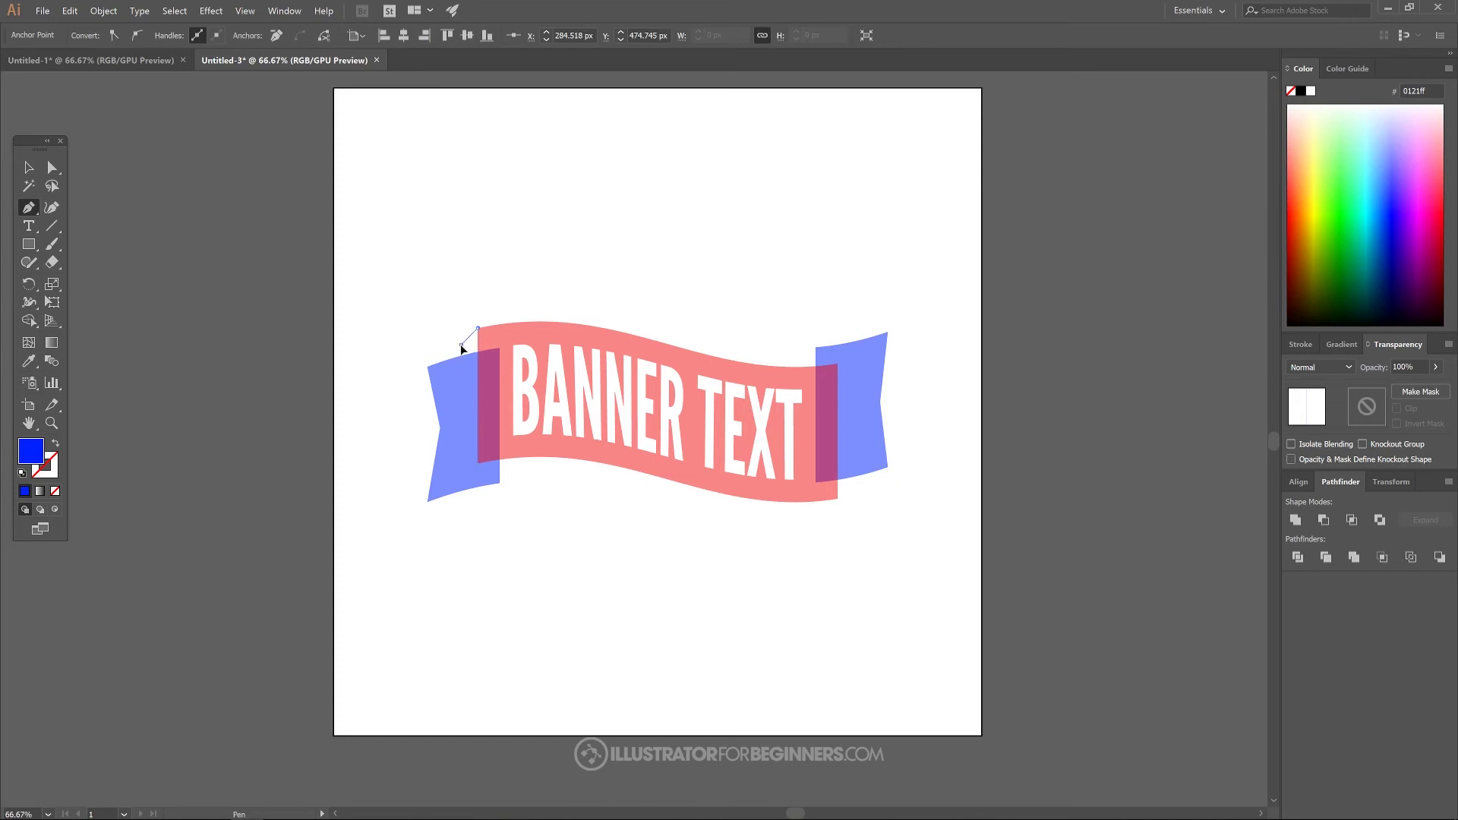
pyautogui.click(461, 345)
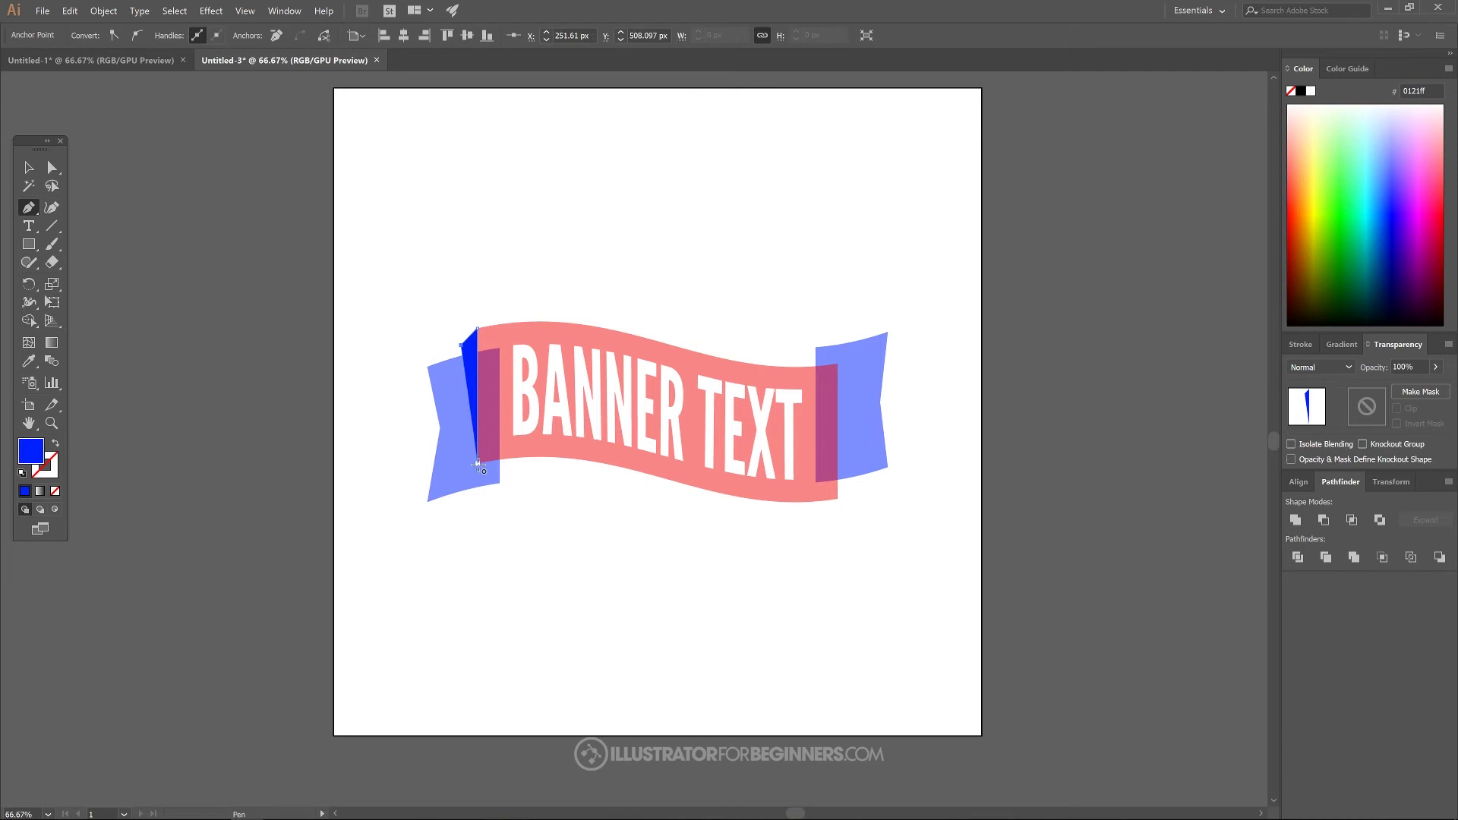
pyautogui.click(1300, 91)
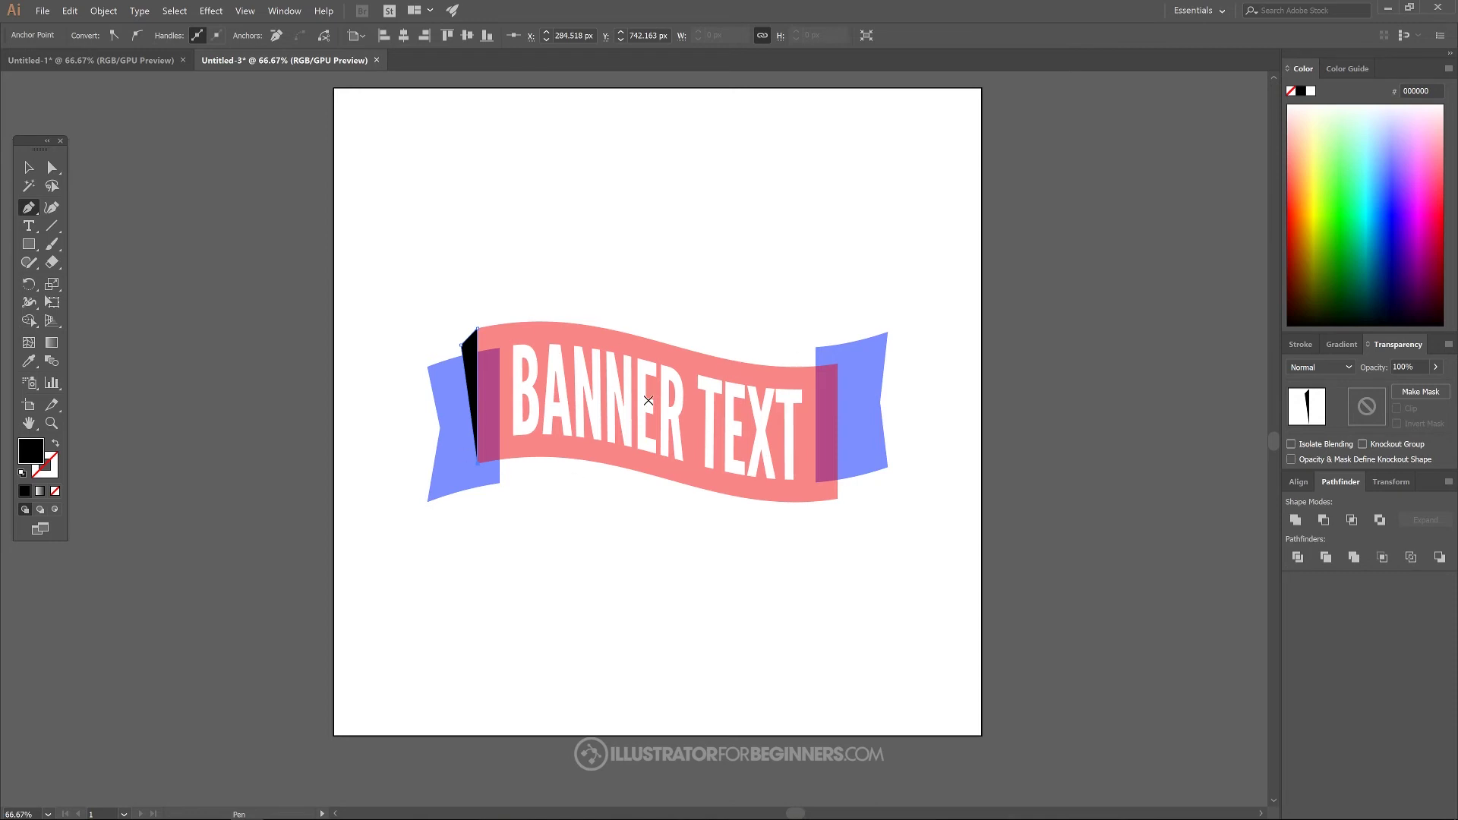
# Step: Draw a black fold triangle about 79 px tall from the left tail's lower inner corner to the banner's lower-left corner, and send it behind the banner
pyautogui.press('alt')
pyautogui.scroll(2, 509, 474)
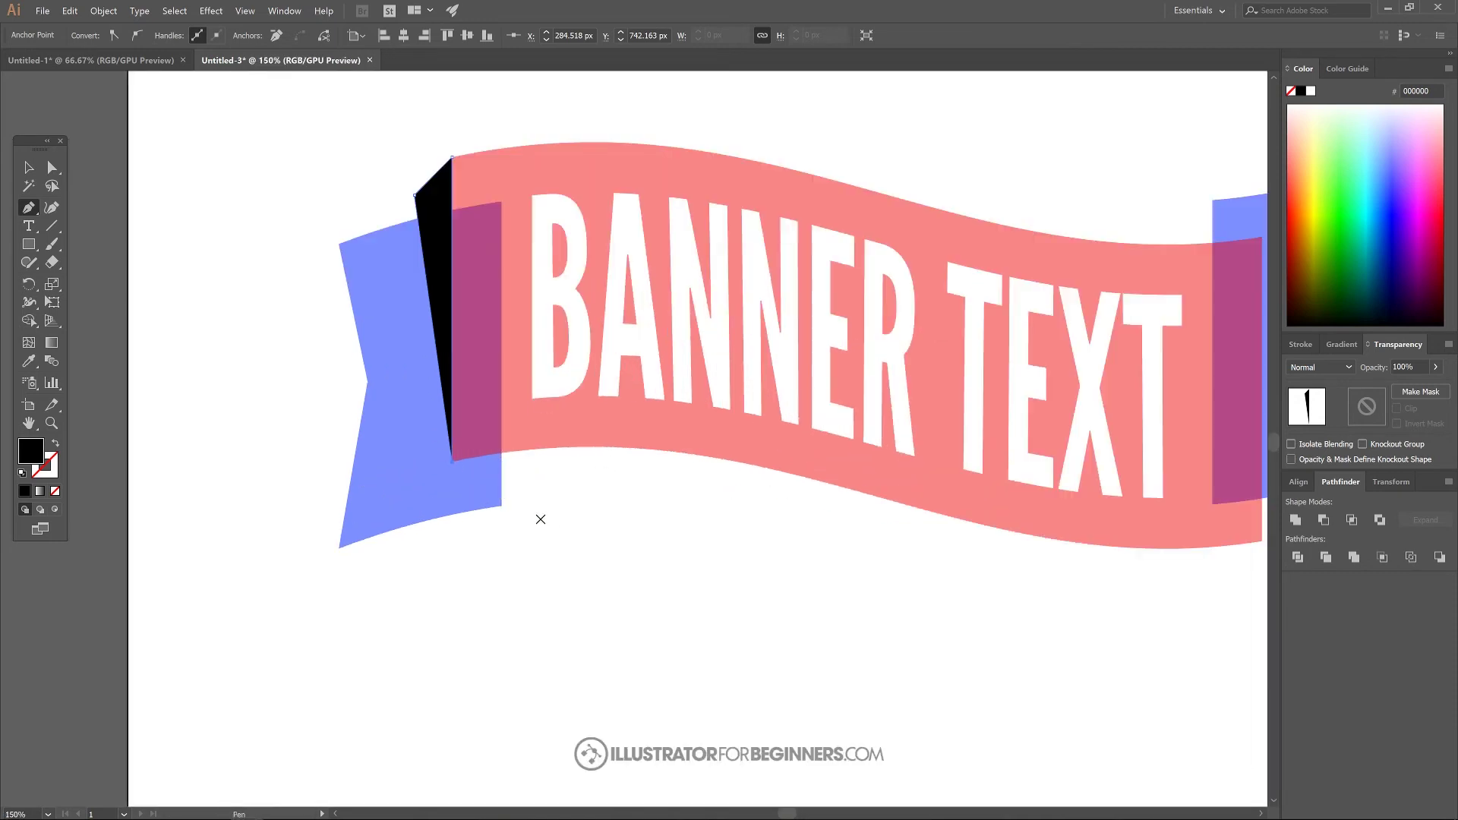
pyautogui.click(502, 506)
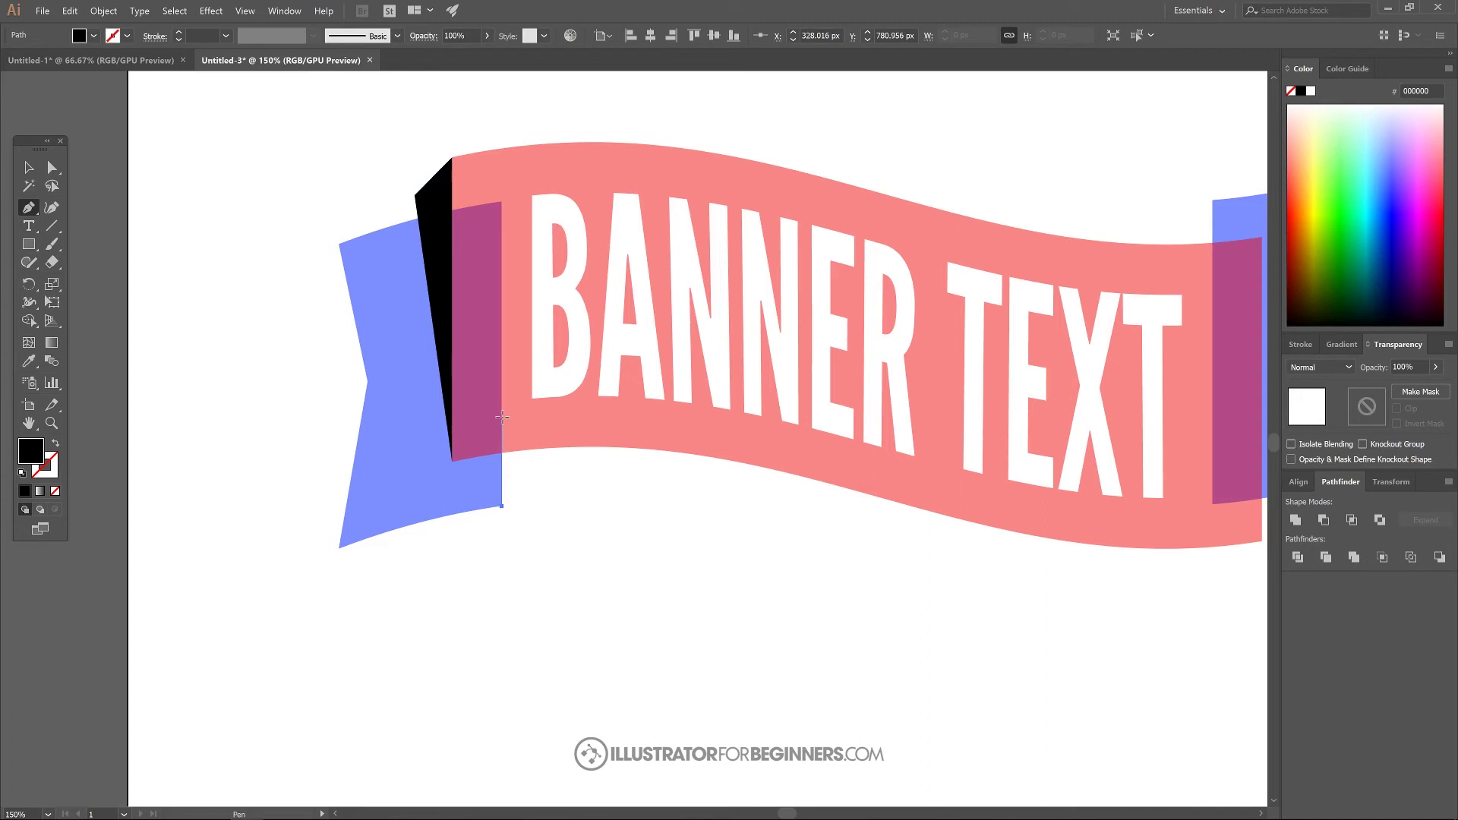
pyautogui.click(501, 416)
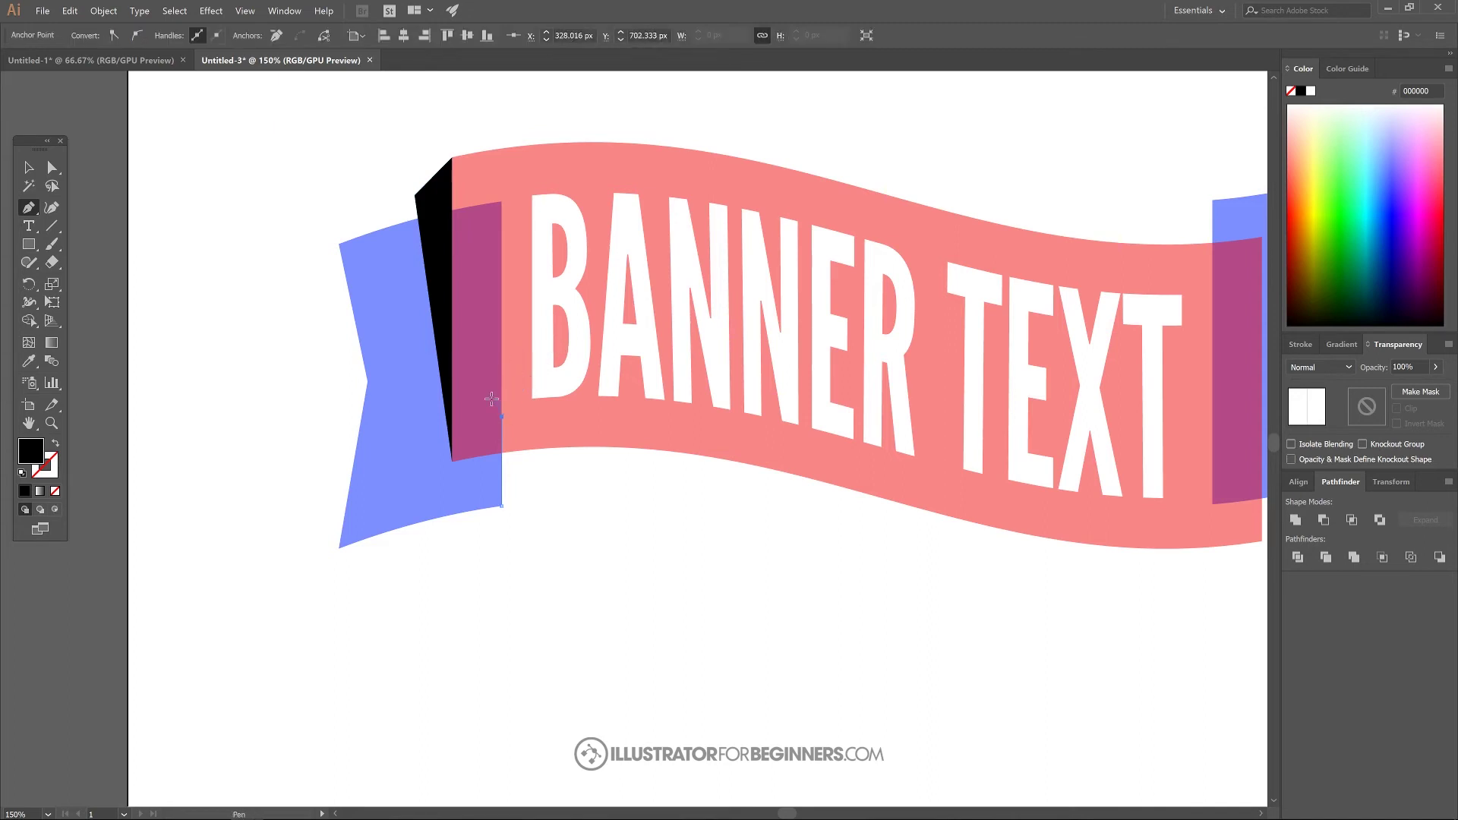
pyautogui.click(454, 460)
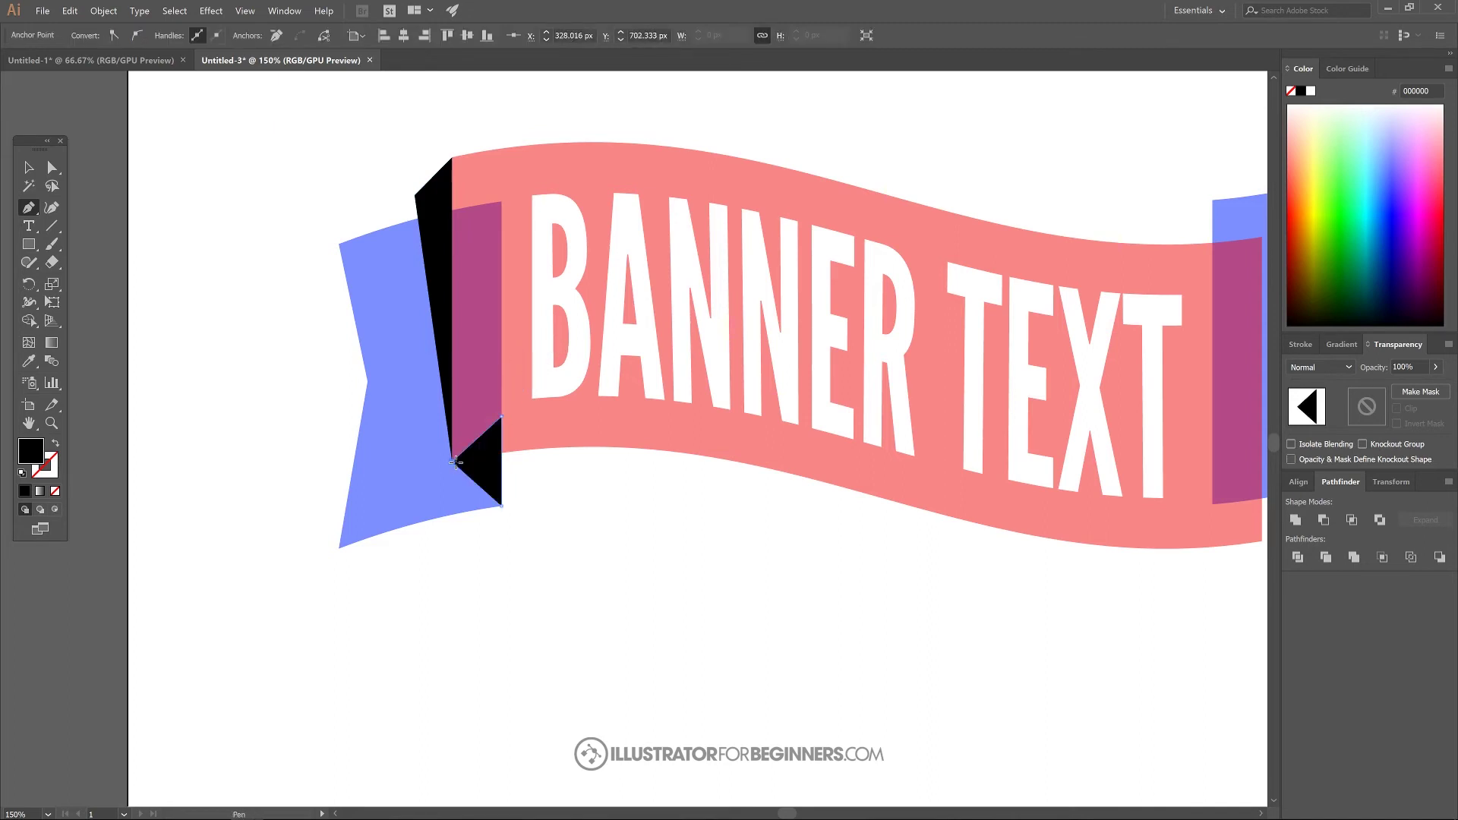
pyautogui.click(502, 504)
pyautogui.click(28, 167)
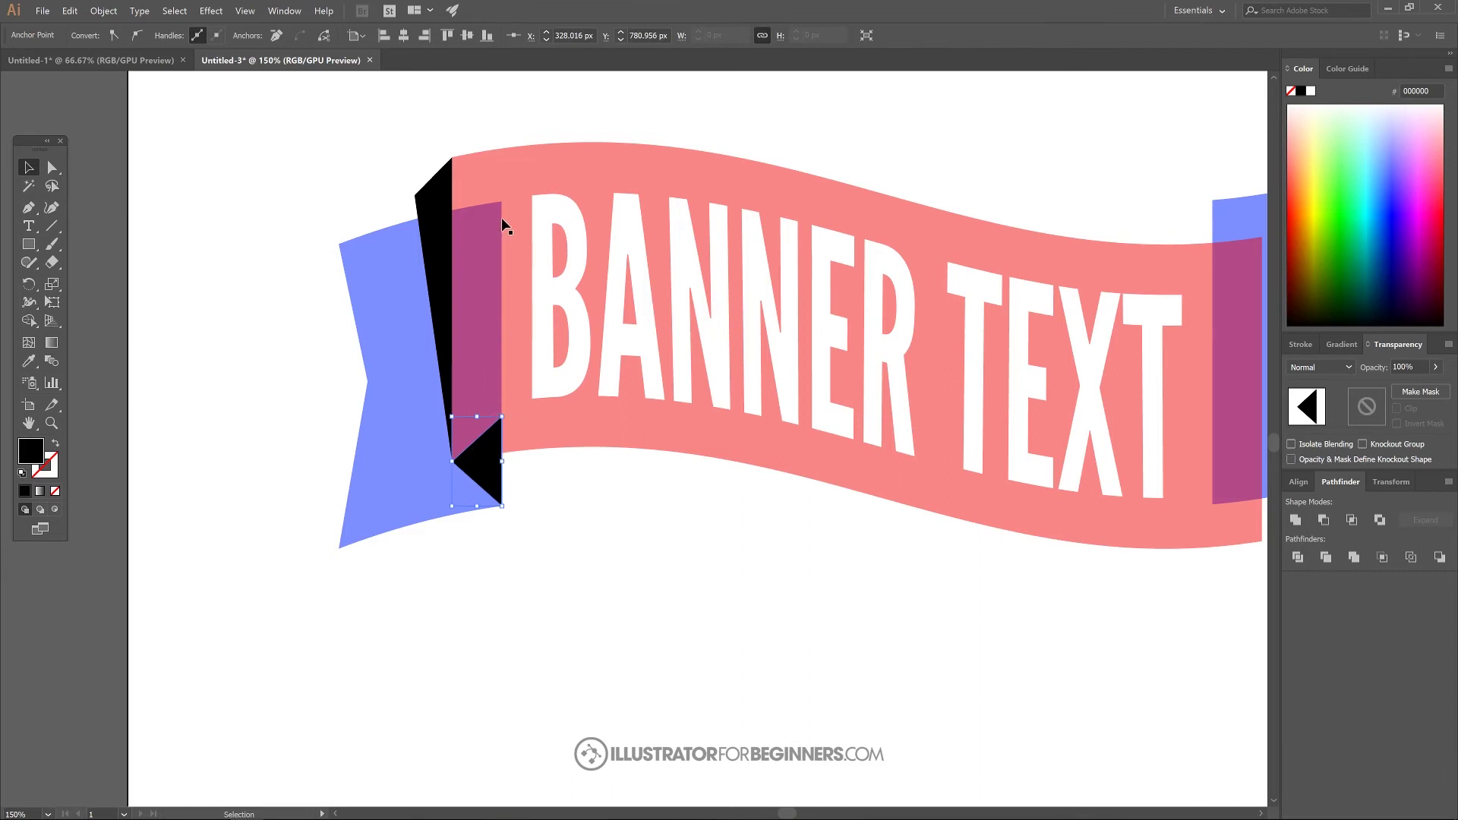
pyautogui.press('a')
pyautogui.hotkey('ctrl', '[')
# Step: Duplicate the left black wedge, rotate the copy 180 degrees, and align it against the red banner's right edge
pyautogui.press('v')
pyautogui.hotkey('ctrl', '-')
pyautogui.moveTo(890, 418); pyautogui.dragTo(739, 446)
pyautogui.click(385, 315)
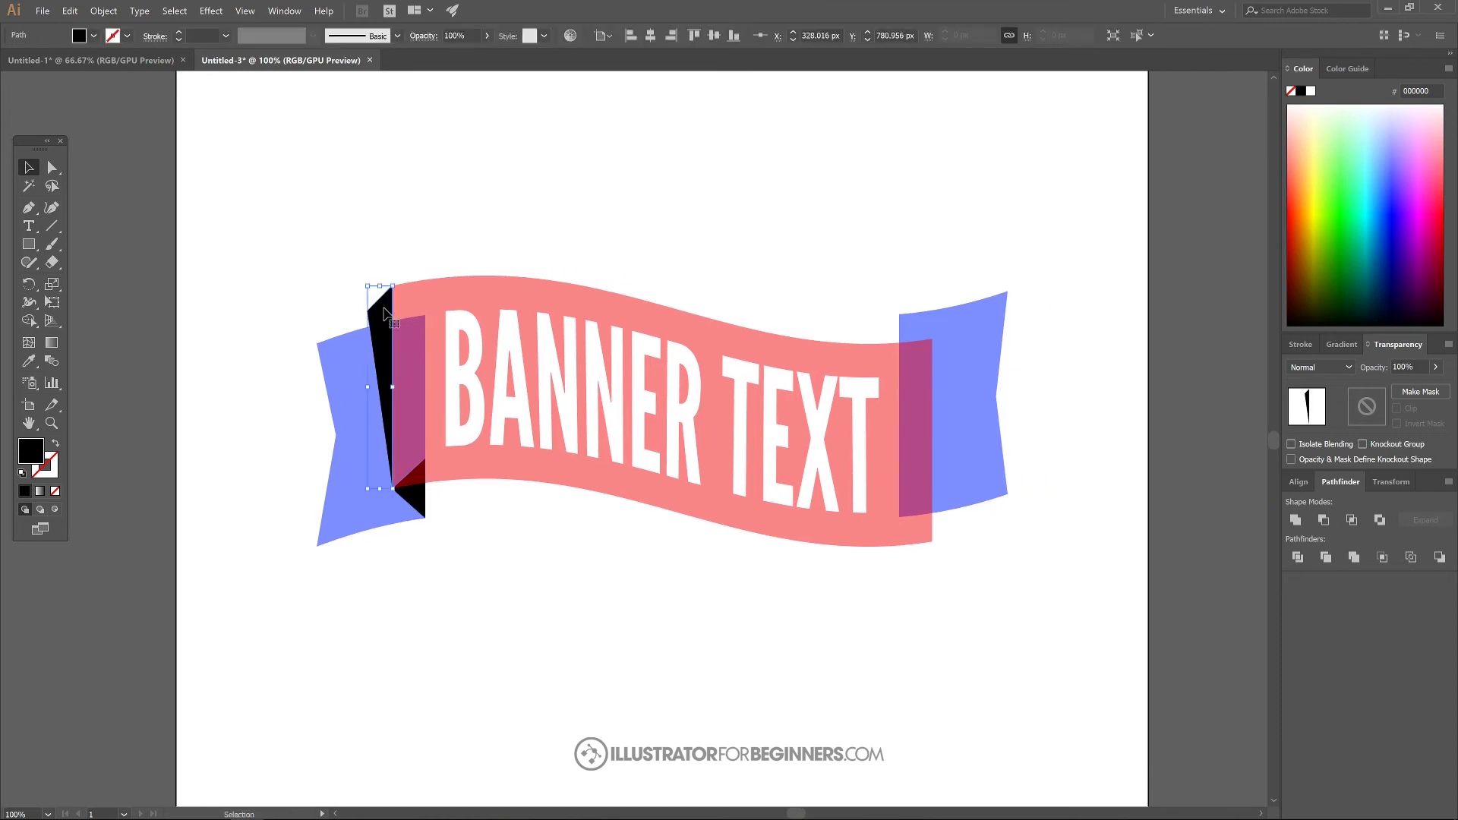
pyautogui.moveTo(376, 328); pyautogui.dragTo(818, 163)
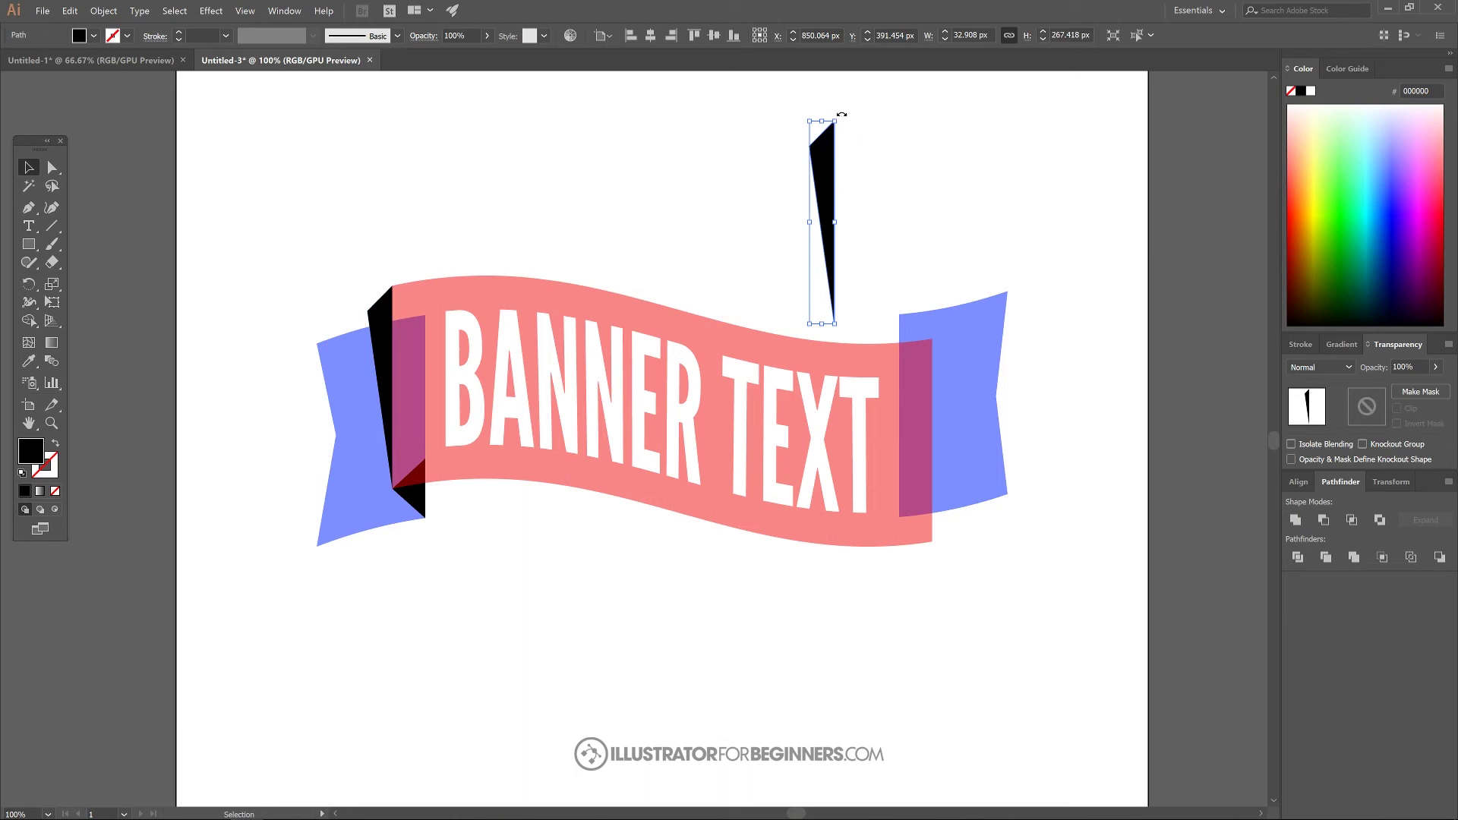
pyautogui.moveTo(842, 115); pyautogui.dragTo(808, 313)
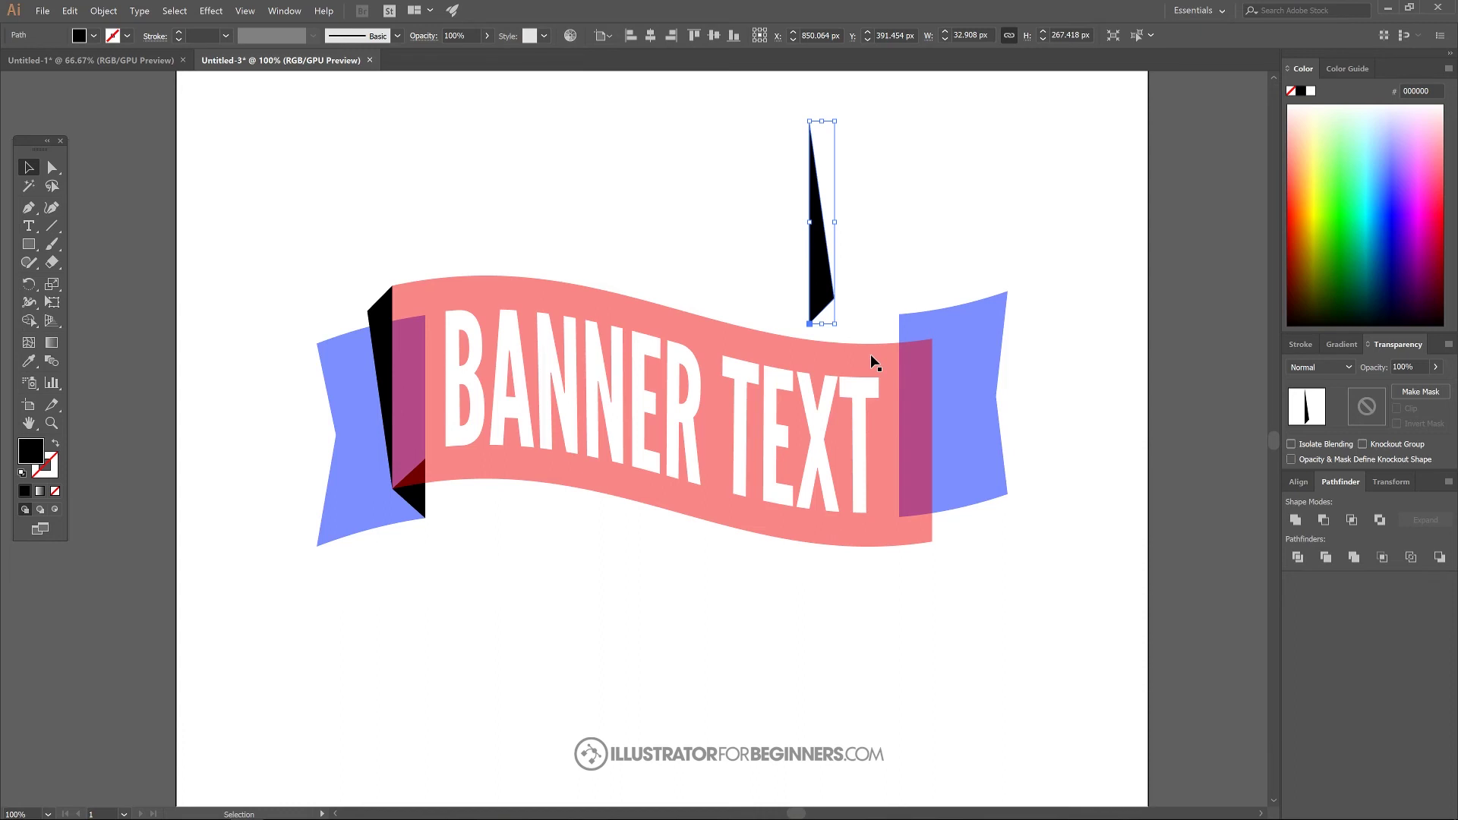
pyautogui.press('a')
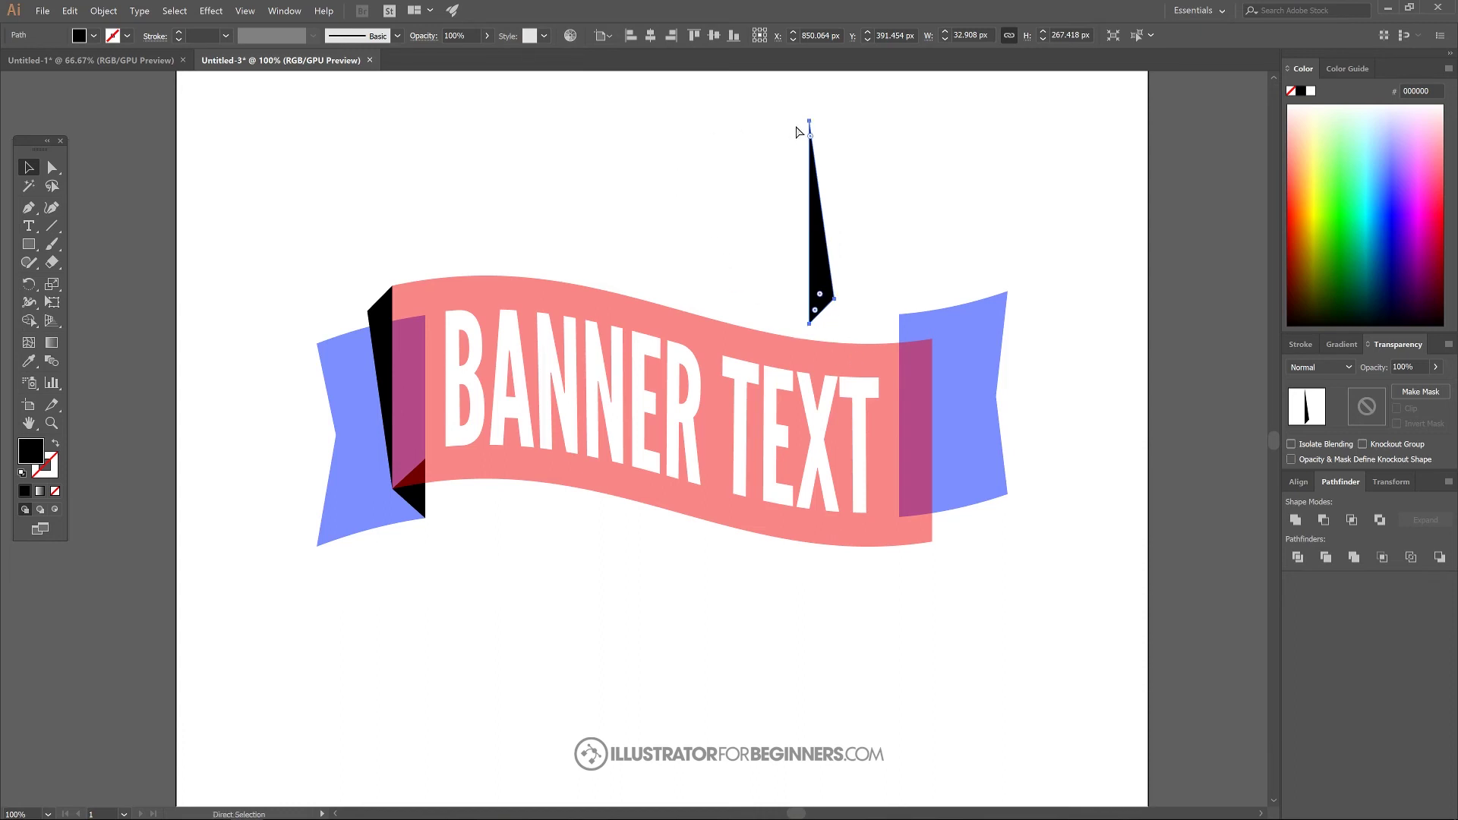
pyautogui.moveTo(809, 122); pyautogui.dragTo(934, 341)
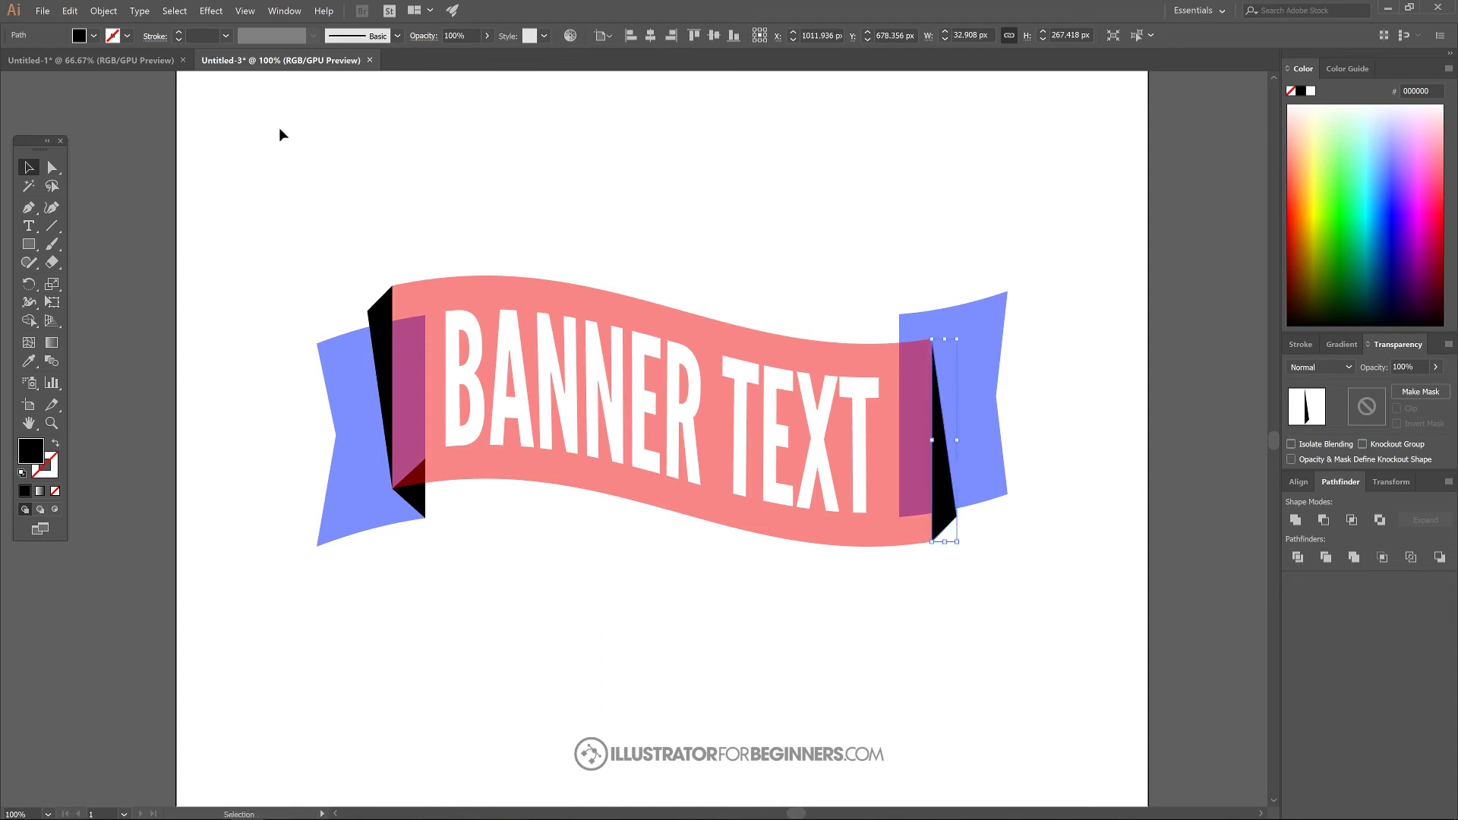
# Step: Draw a black fold triangle about 81 px tall from the right tail's upper inner corner to the banner's upper-right corner, and send it behind the banner
pyautogui.click(29, 208)
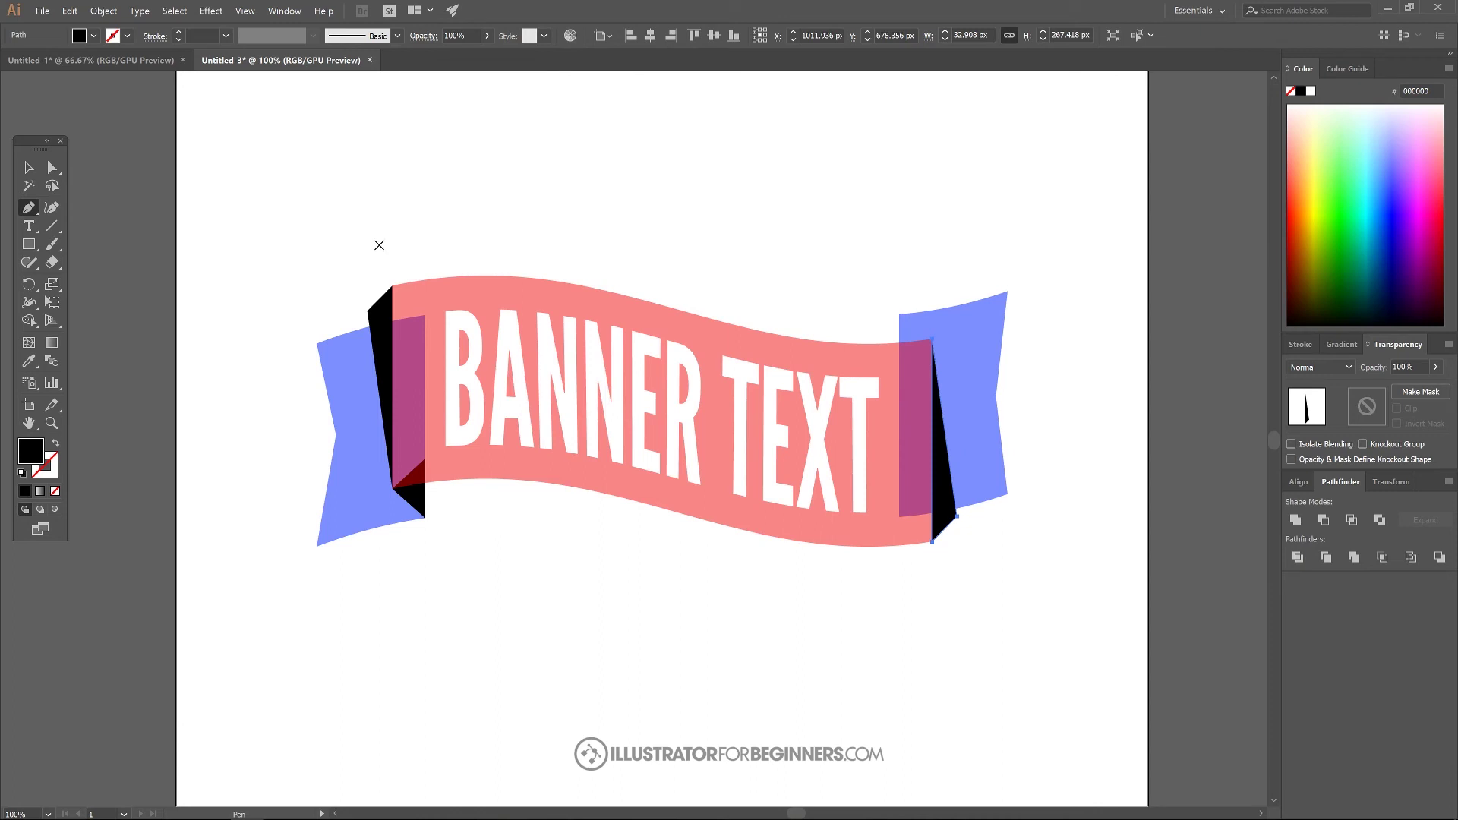
pyautogui.hotkey('ctrl', 'shift', 'a')
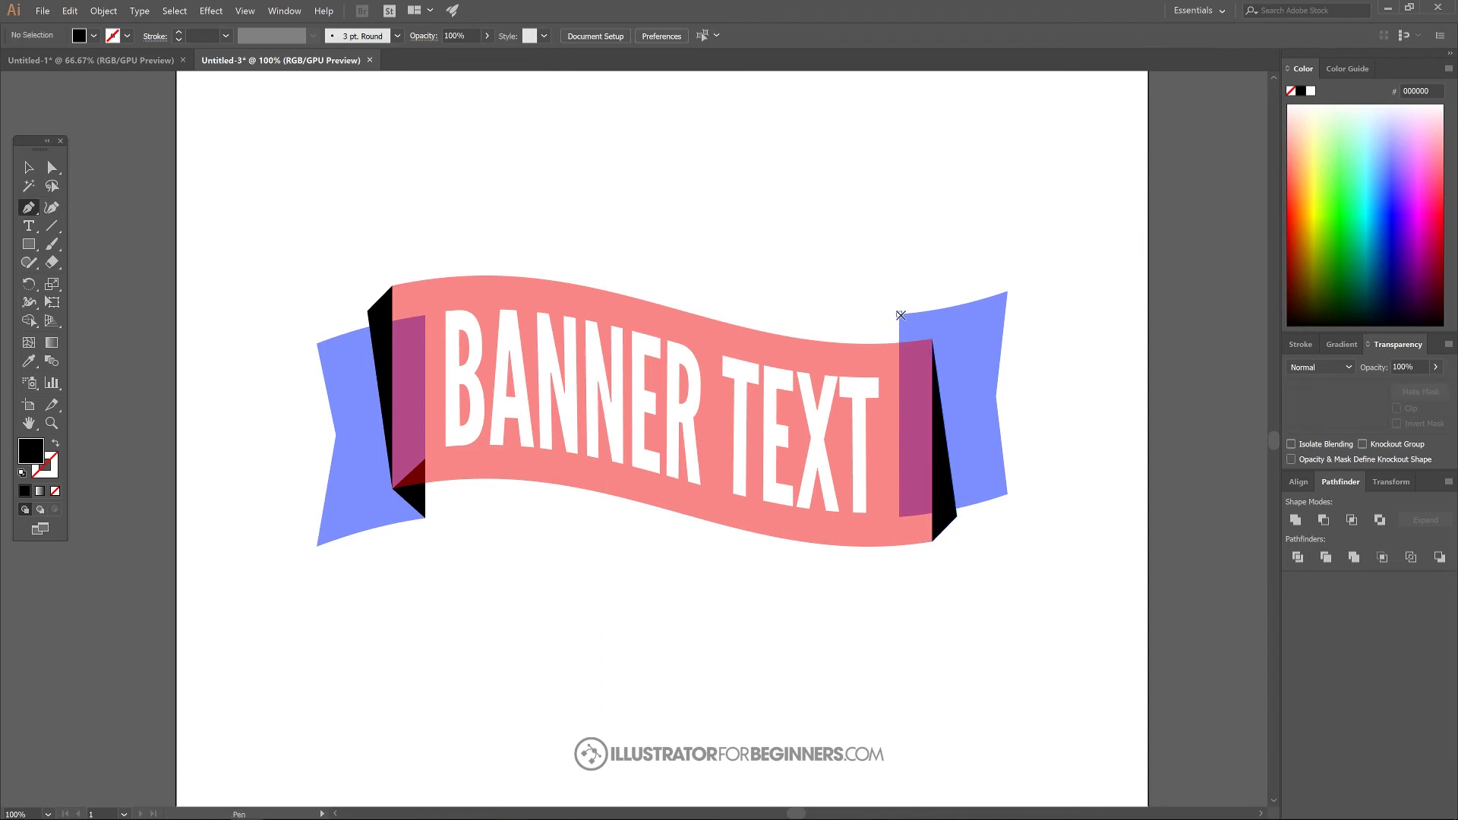
pyautogui.scroll(3, 916, 323)
pyautogui.moveTo(931, 342); pyautogui.dragTo(760, 278)
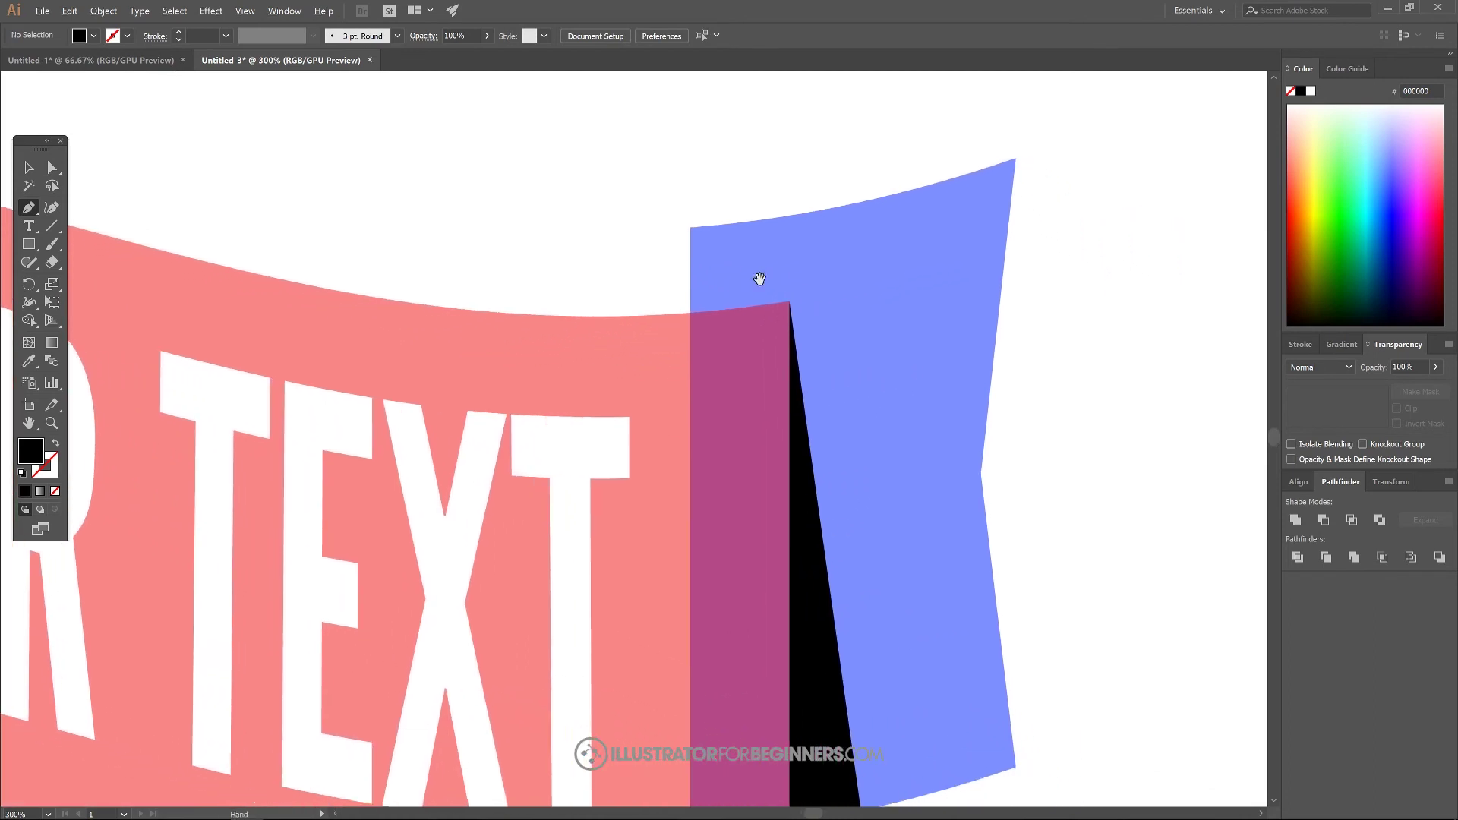
pyautogui.click(689, 227)
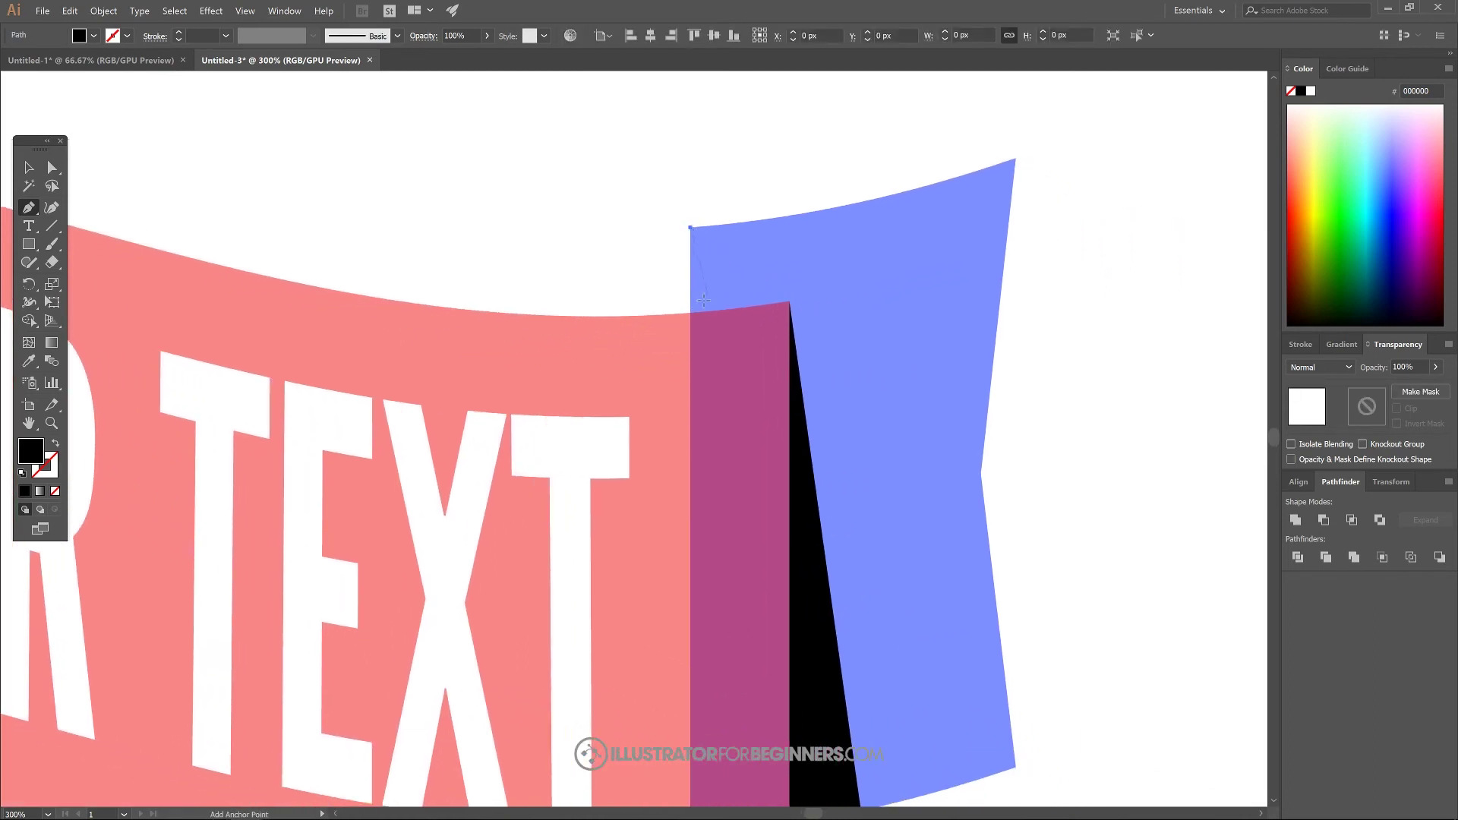
pyautogui.keyDown('shift'); pyautogui.click(693, 411); pyautogui.keyUp('shift')
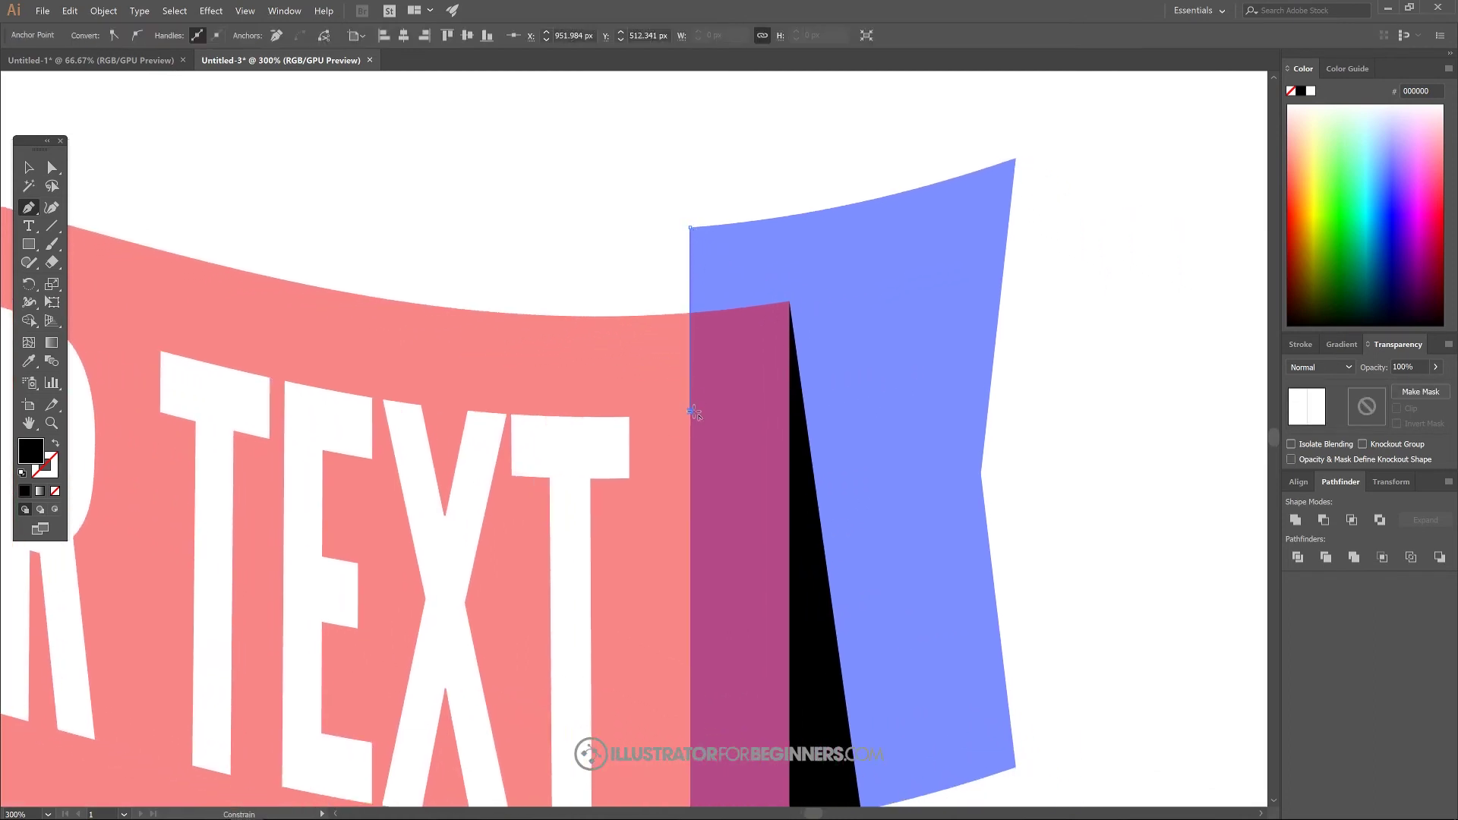
pyautogui.click(790, 304)
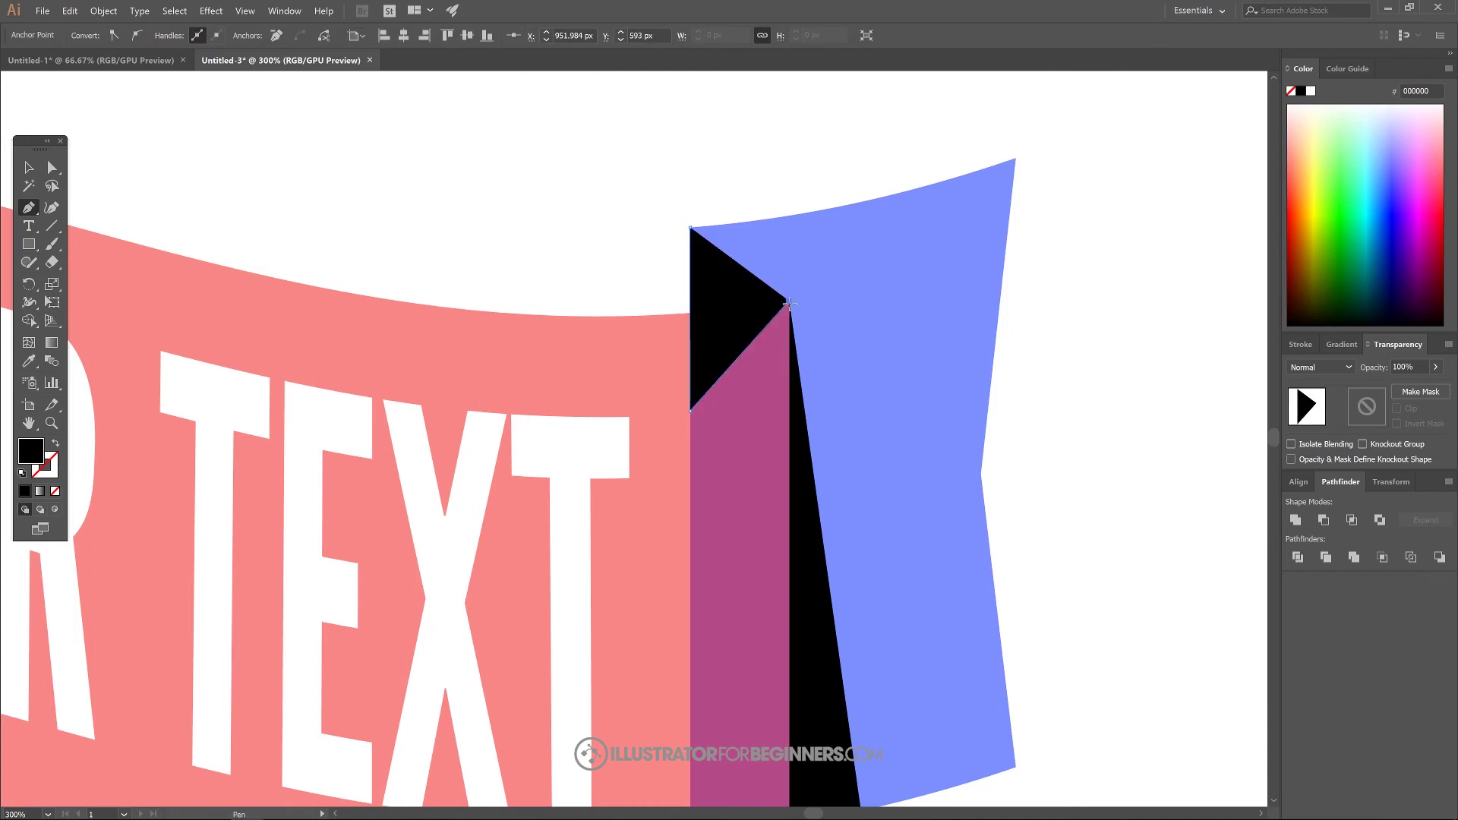
pyautogui.click(691, 228)
pyautogui.press('ctrl')
pyautogui.hotkey('ctrl', '[')
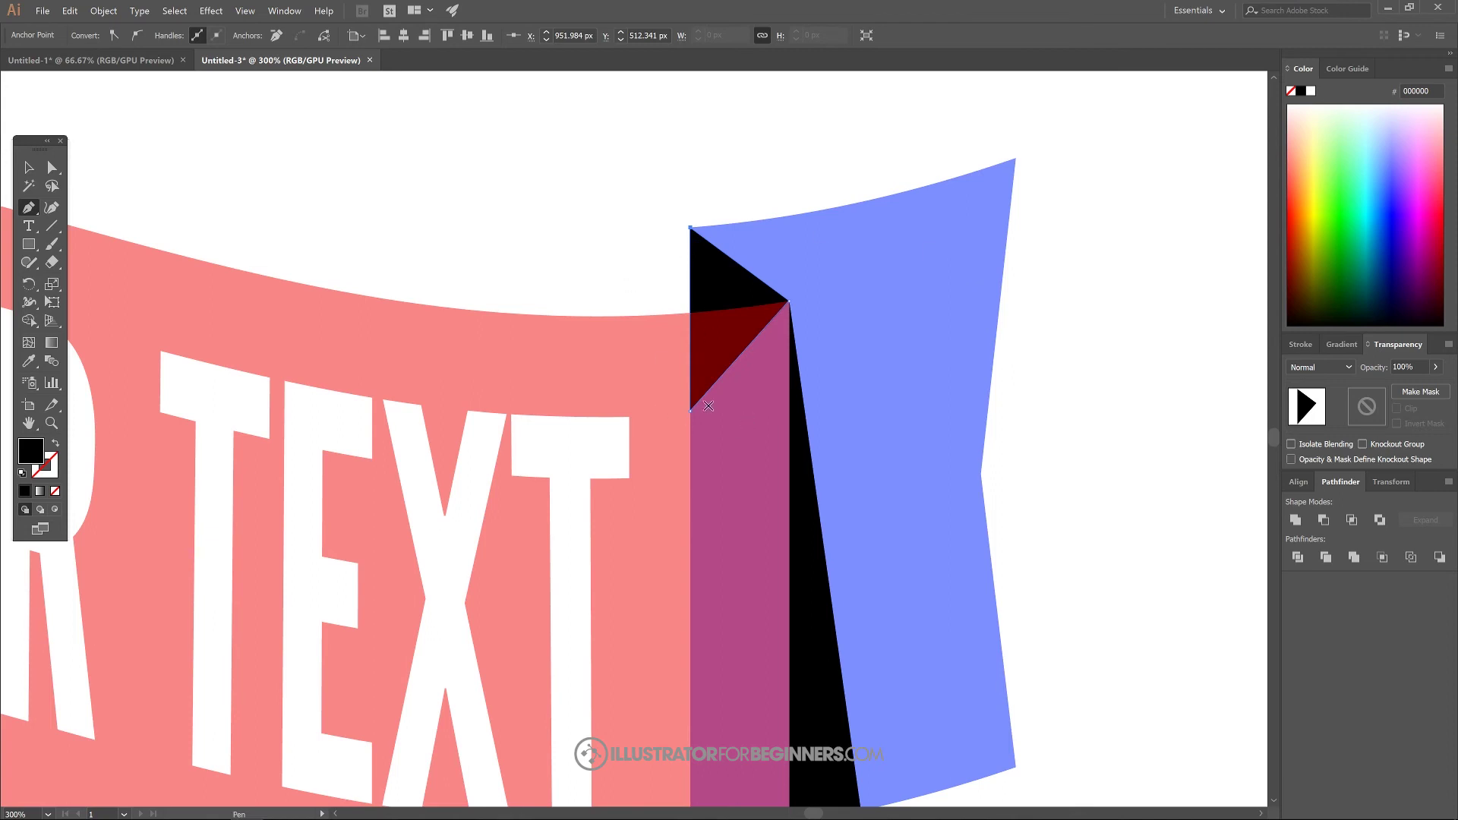
# Step: Select all the artwork and use Shape Builder to cut away the black wedge areas over both blue tails and the fold triangle areas outside the banner
pyautogui.hotkey('ctrl', '1')
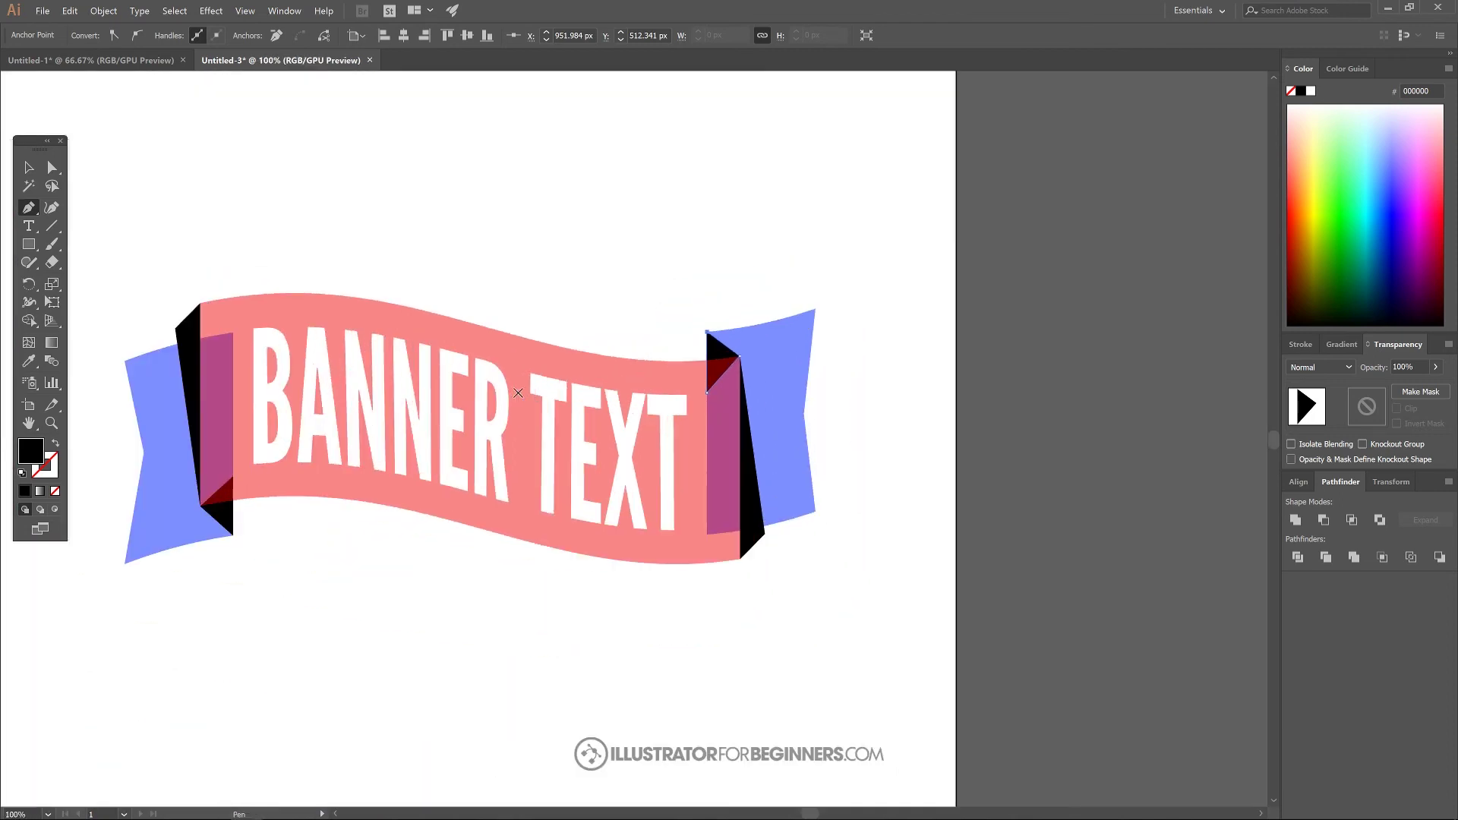
pyautogui.moveTo(518, 392); pyautogui.dragTo(621, 397)
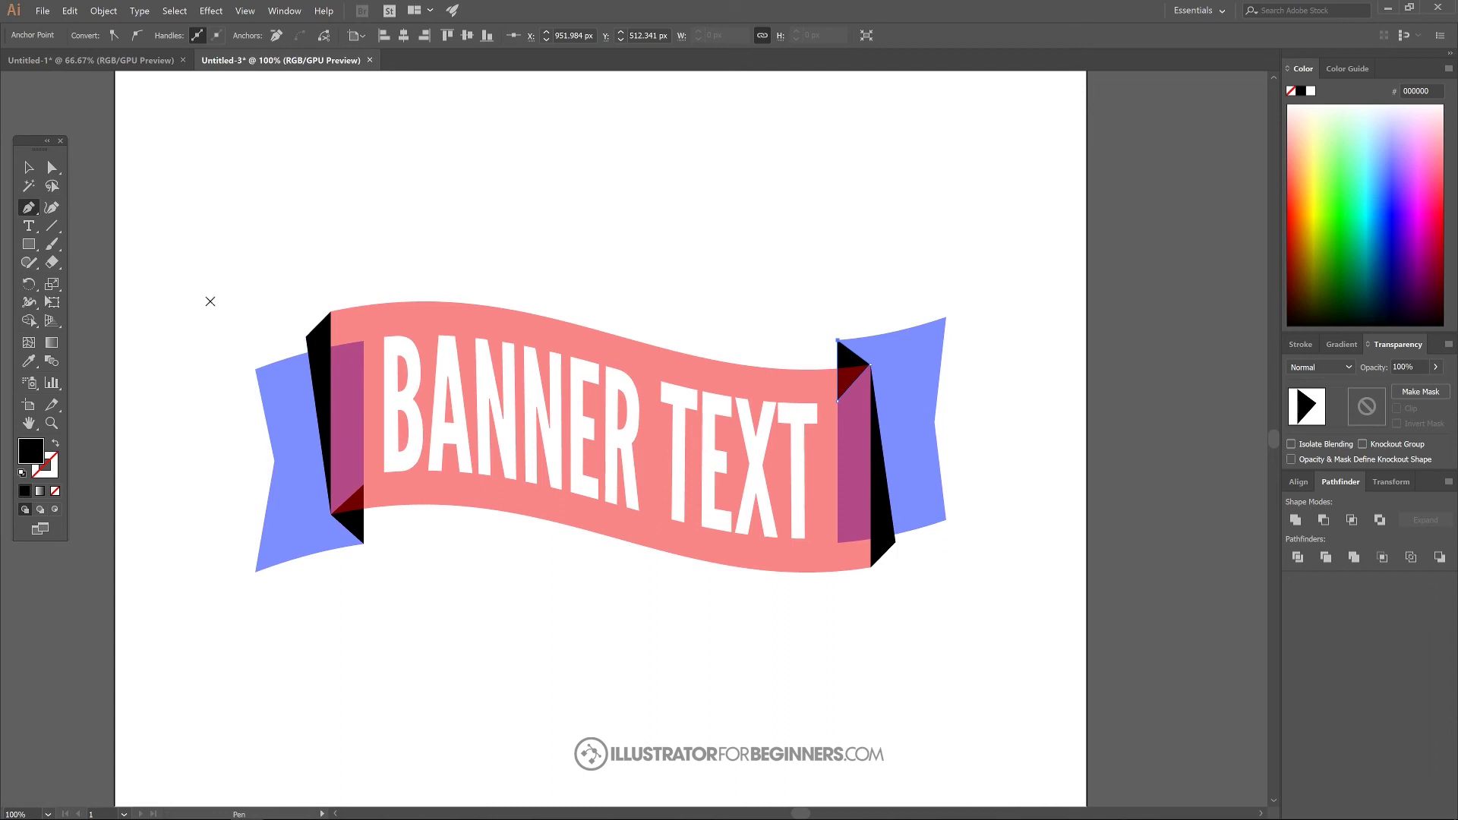
pyautogui.click(31, 171)
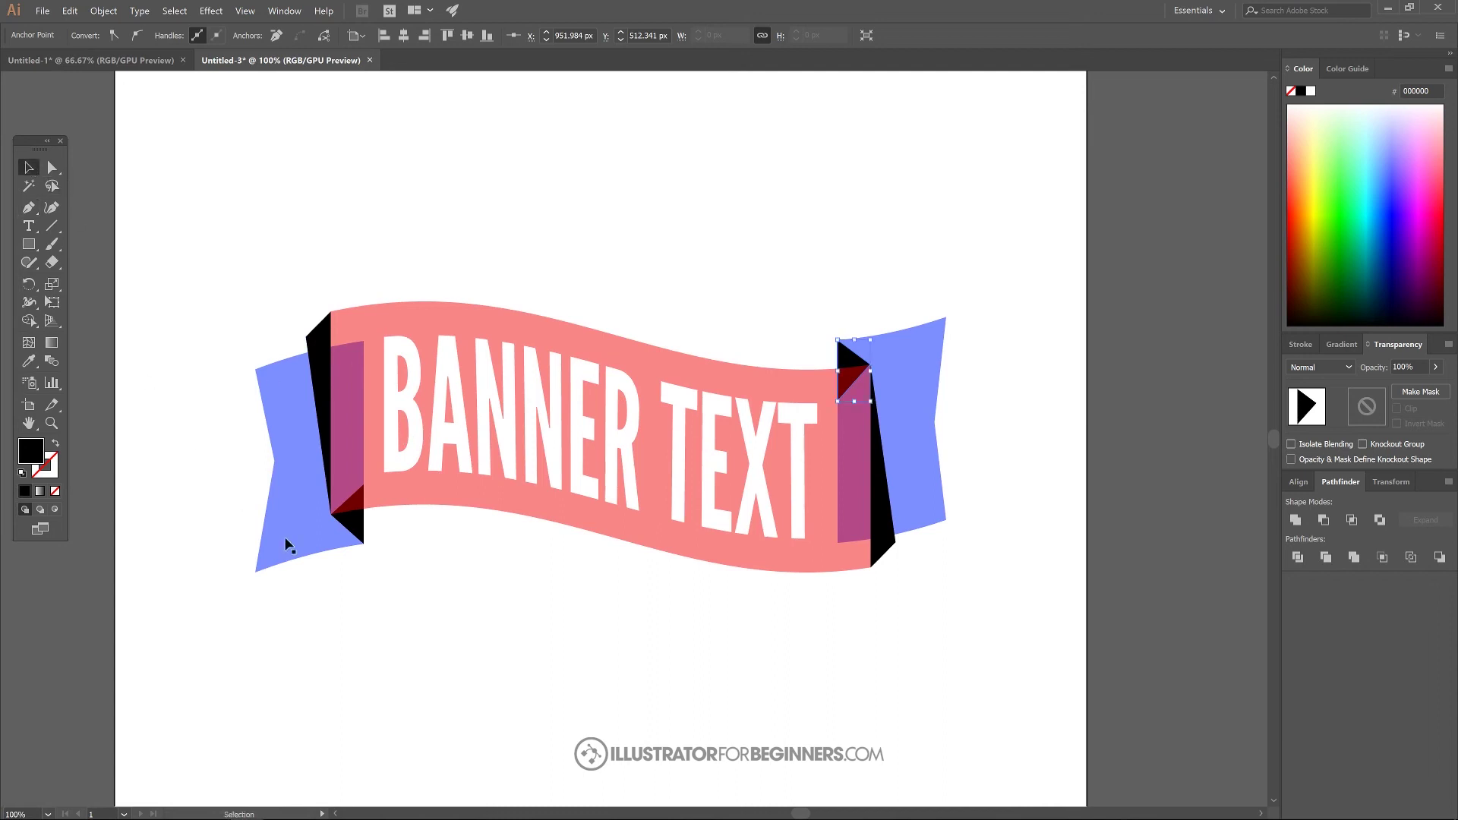
pyautogui.moveTo(1045, 681); pyautogui.dragTo(173, 196)
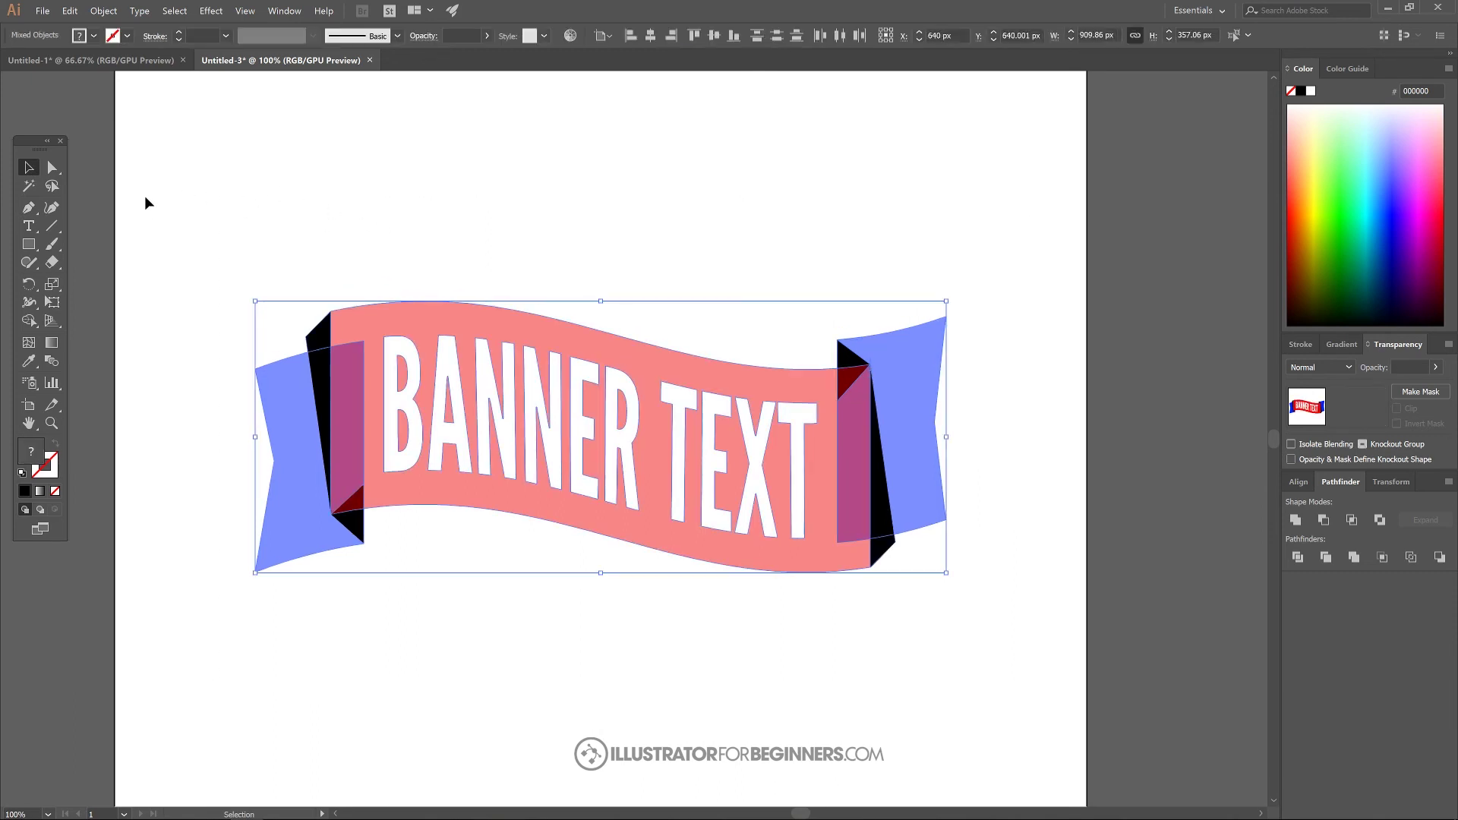
pyautogui.click(28, 323)
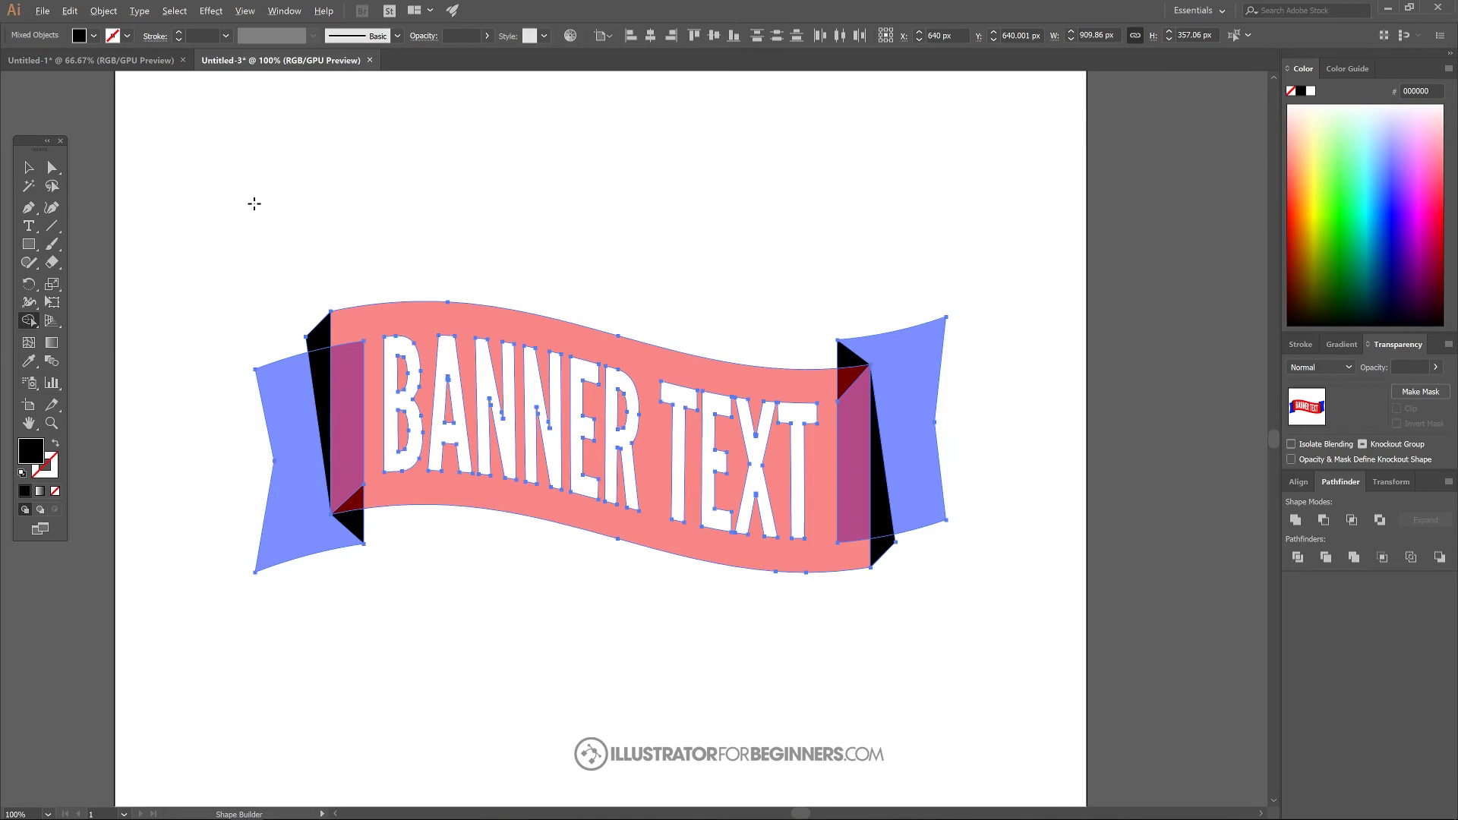
pyautogui.keyDown('alt'); pyautogui.click(320, 368); pyautogui.keyUp('alt')
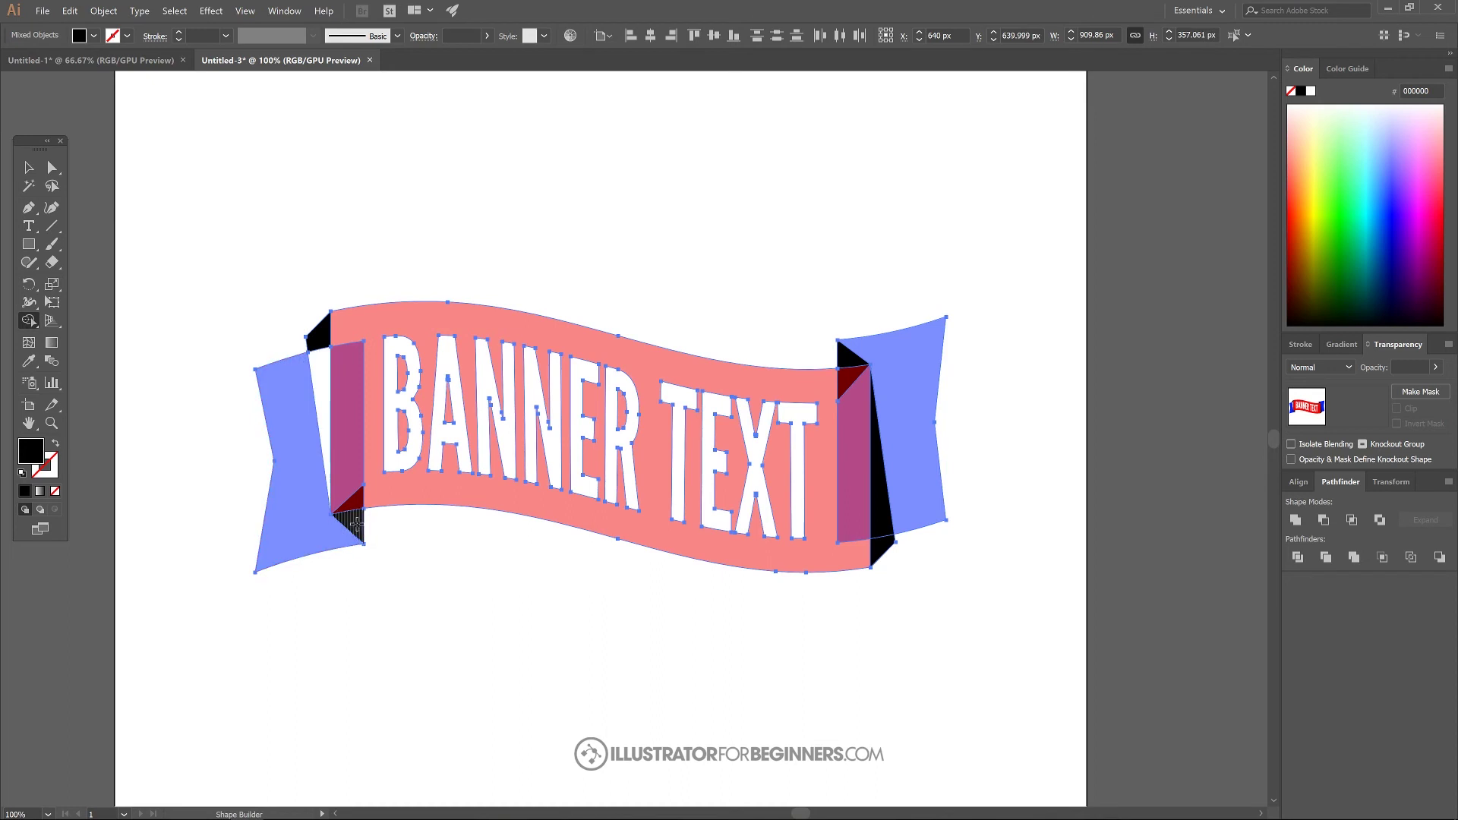
pyautogui.keyDown('alt'); pyautogui.click(355, 523); pyautogui.keyUp('alt')
pyautogui.keyDown('alt'); pyautogui.click(881, 503); pyautogui.keyUp('alt')
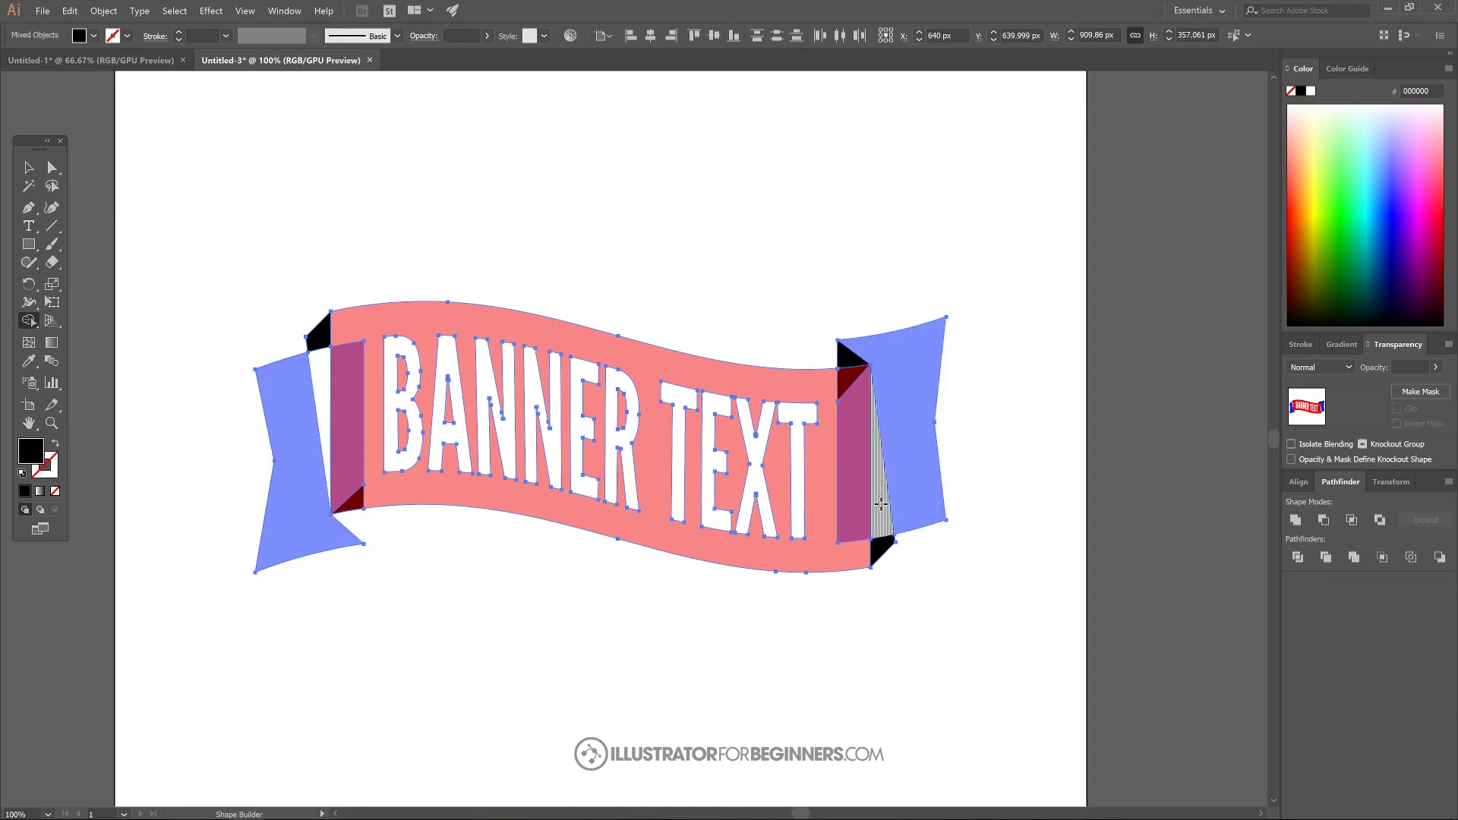
pyautogui.keyDown('alt'); pyautogui.click(848, 363); pyautogui.keyUp('alt')
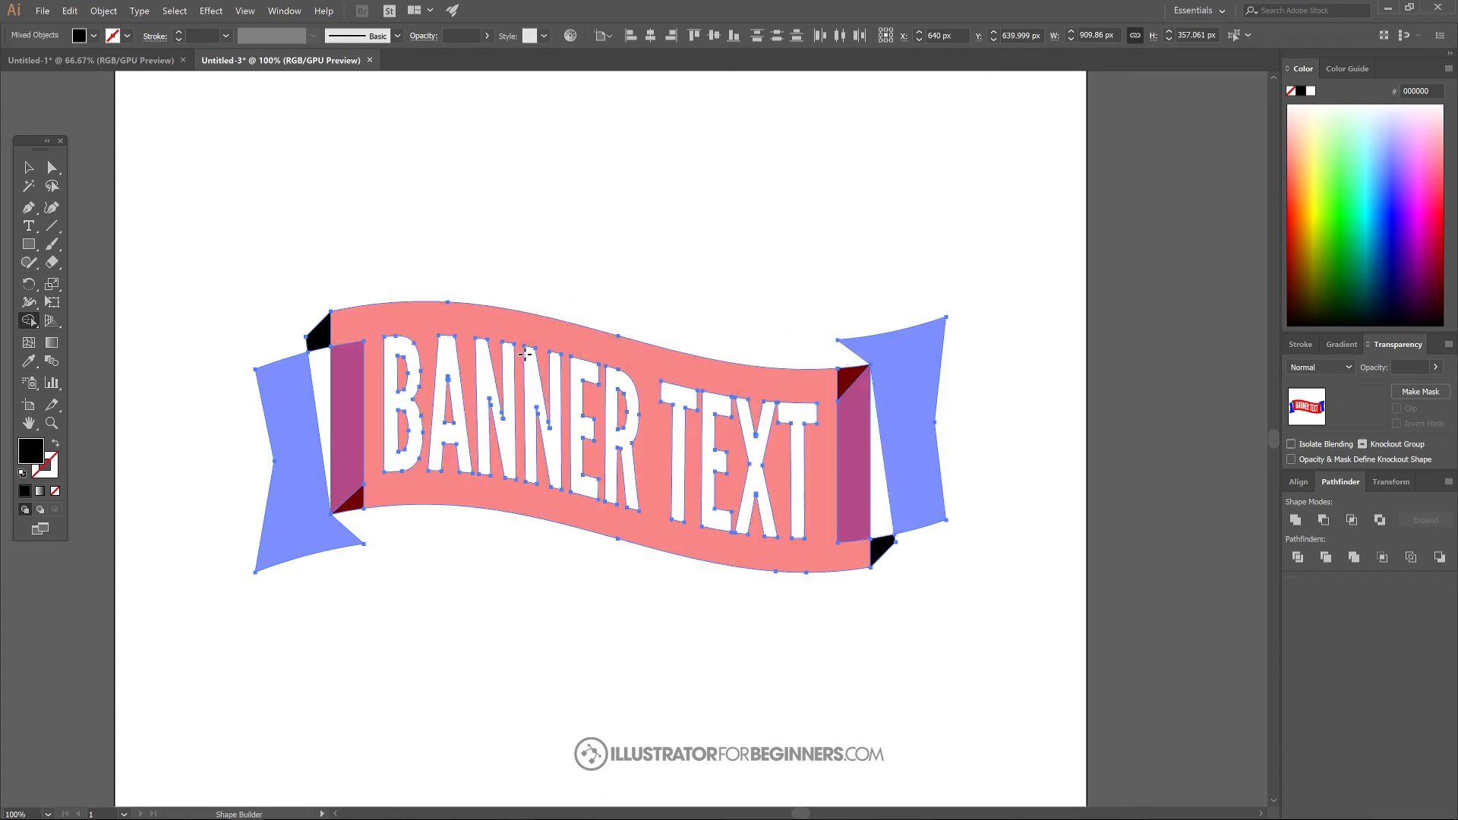
# Step: Delete the leftover black piece at the banner's upper-left corner
pyautogui.click(28, 169)
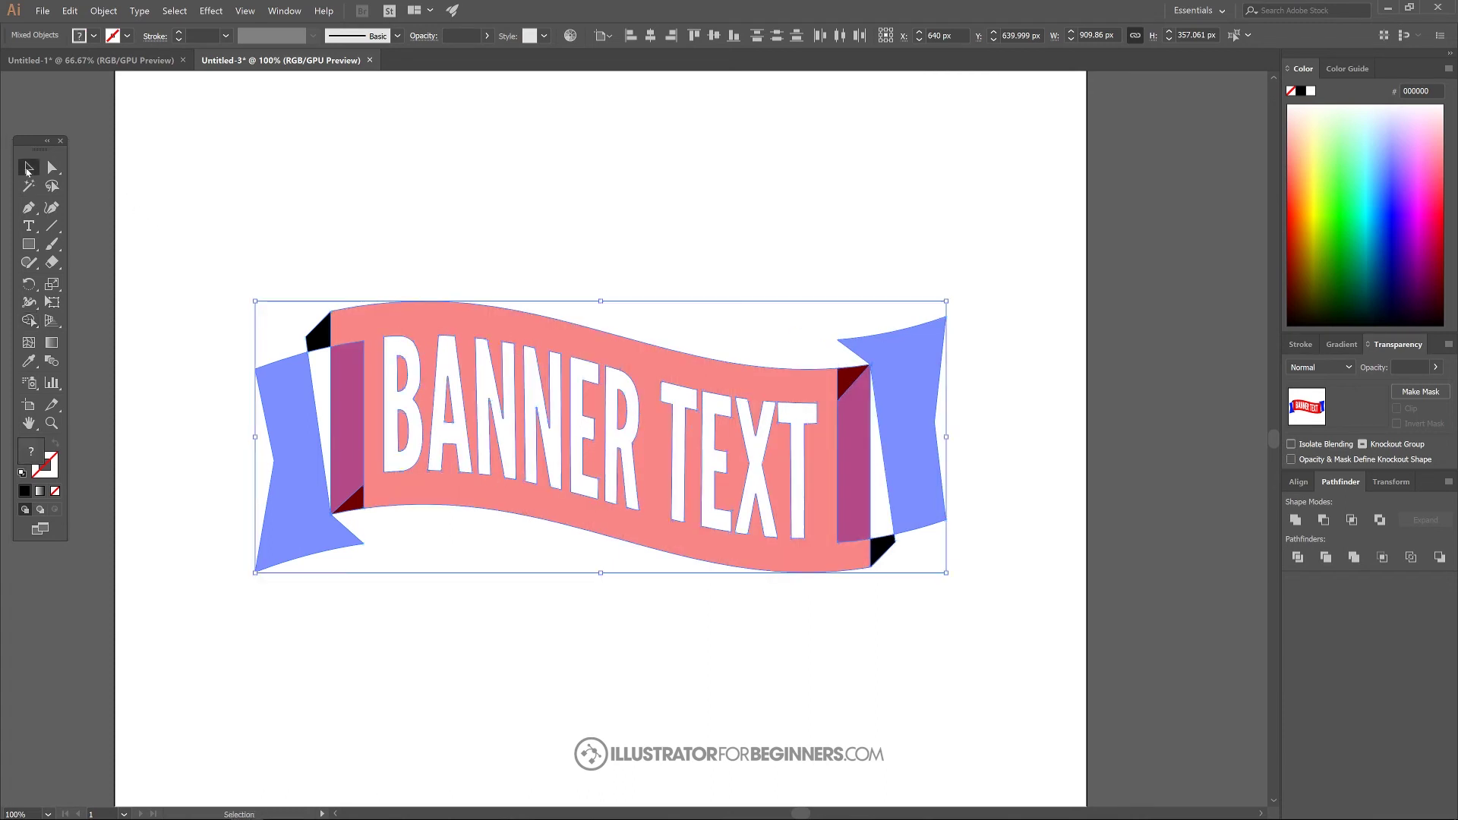
pyautogui.click(606, 190)
pyautogui.moveTo(321, 339); pyautogui.dragTo(264, 182)
pyautogui.press('Delete')
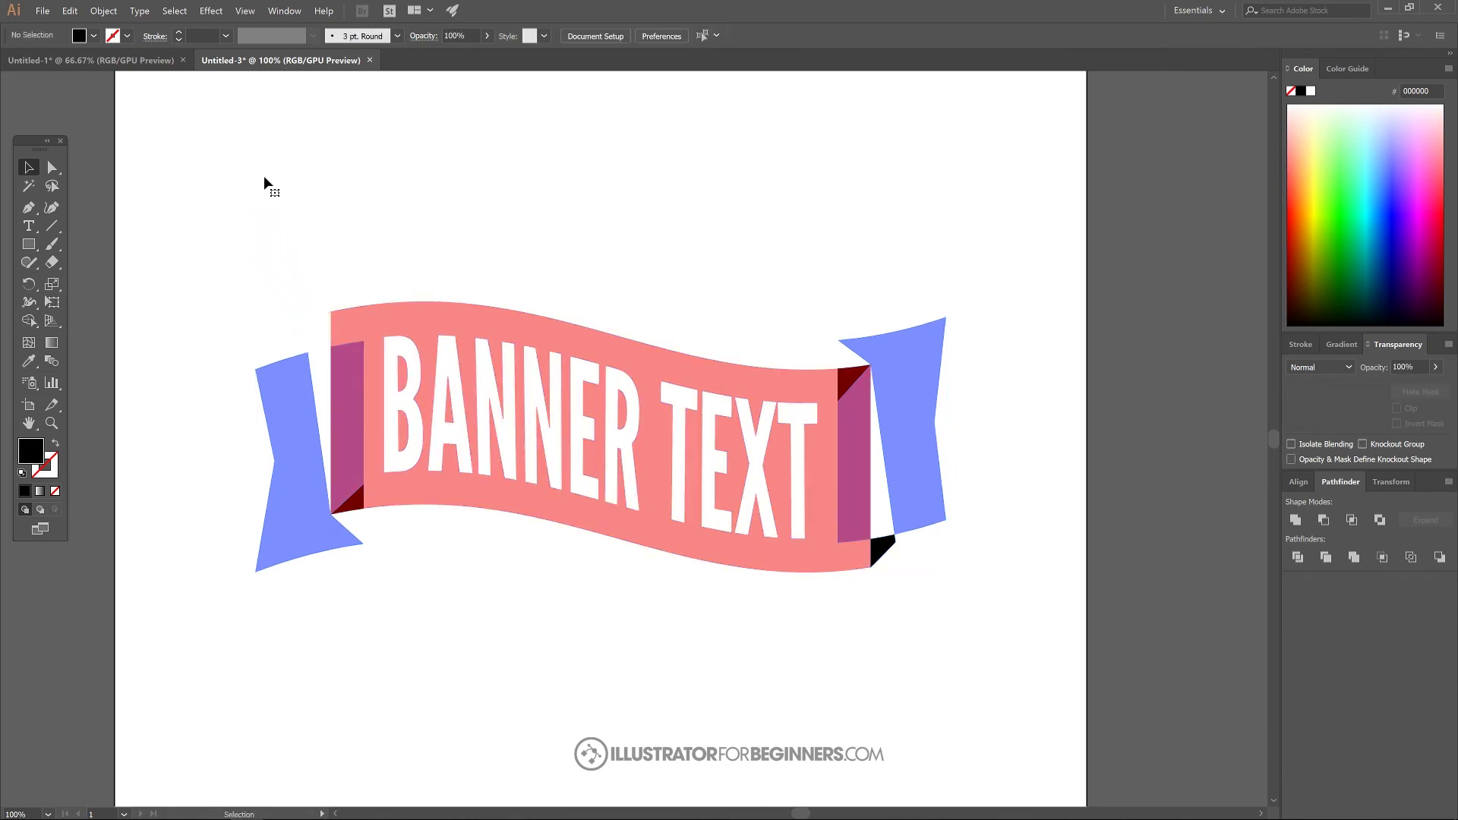
# Step: Delete the leftover black piece at the banner's lower-right corner and the black fold triangle behind its lower-left corner
pyautogui.moveTo(883, 547); pyautogui.dragTo(1025, 631)
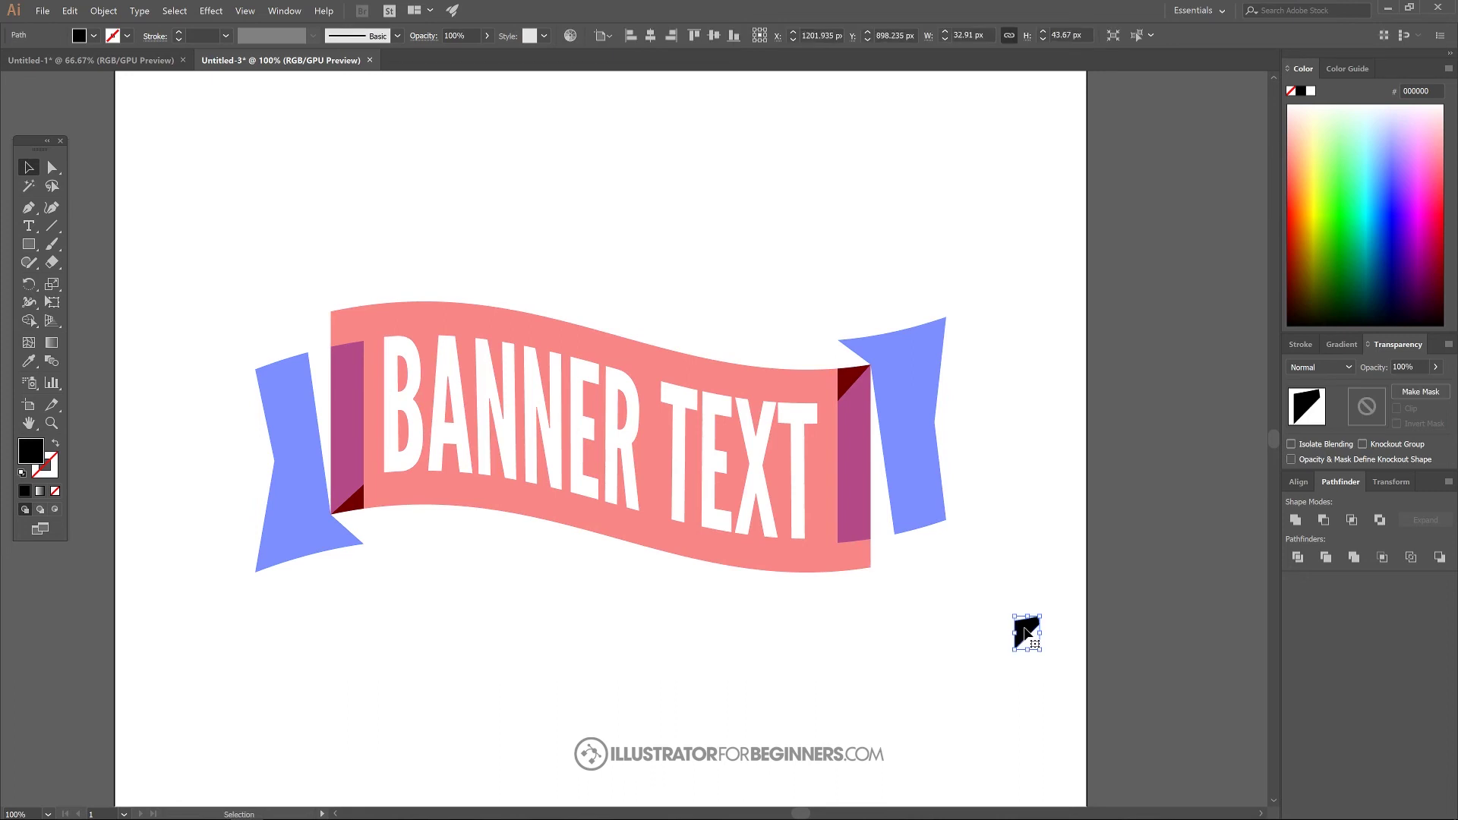
pyautogui.press('Delete')
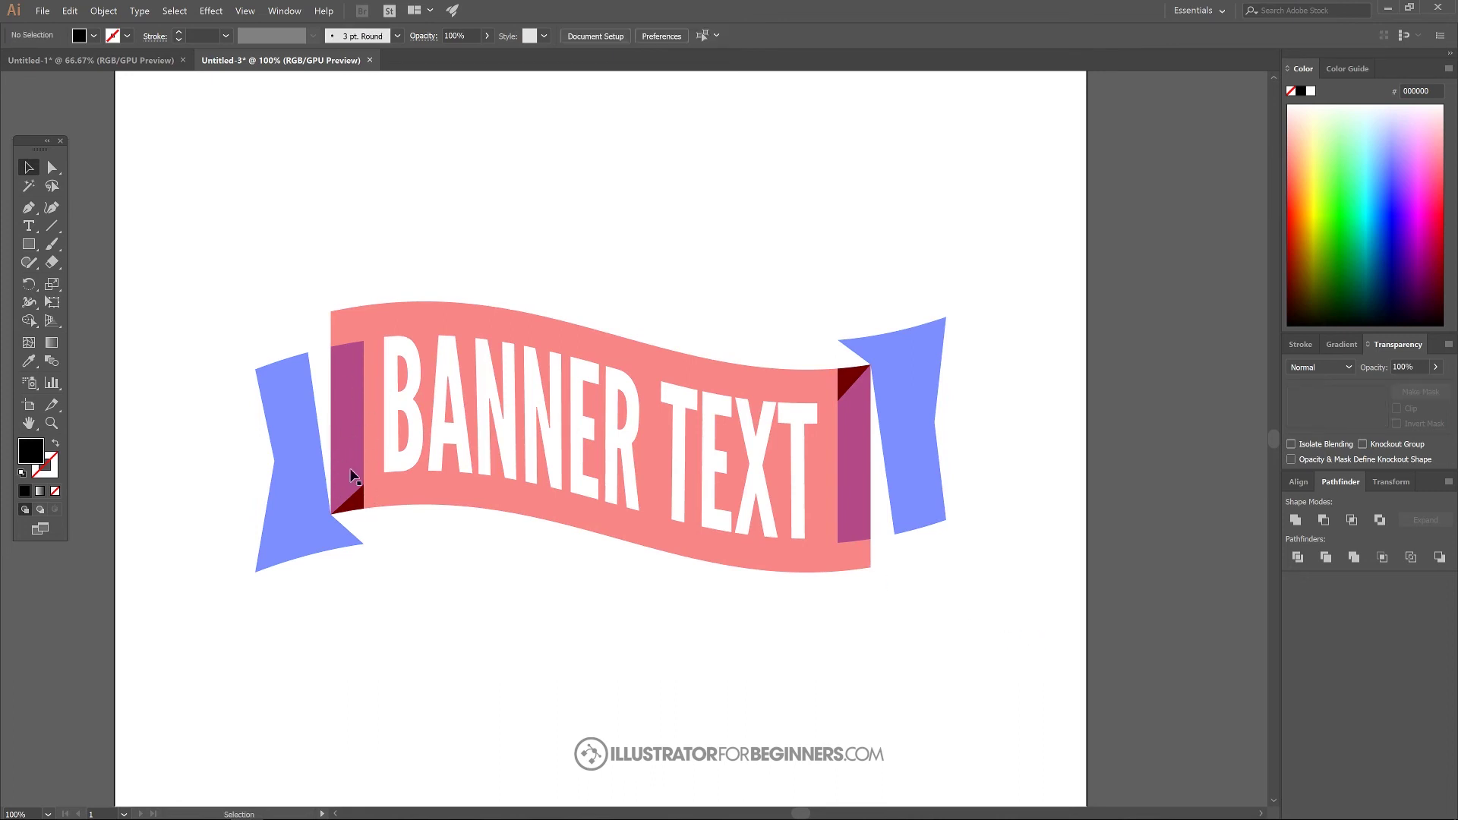
pyautogui.click(360, 499)
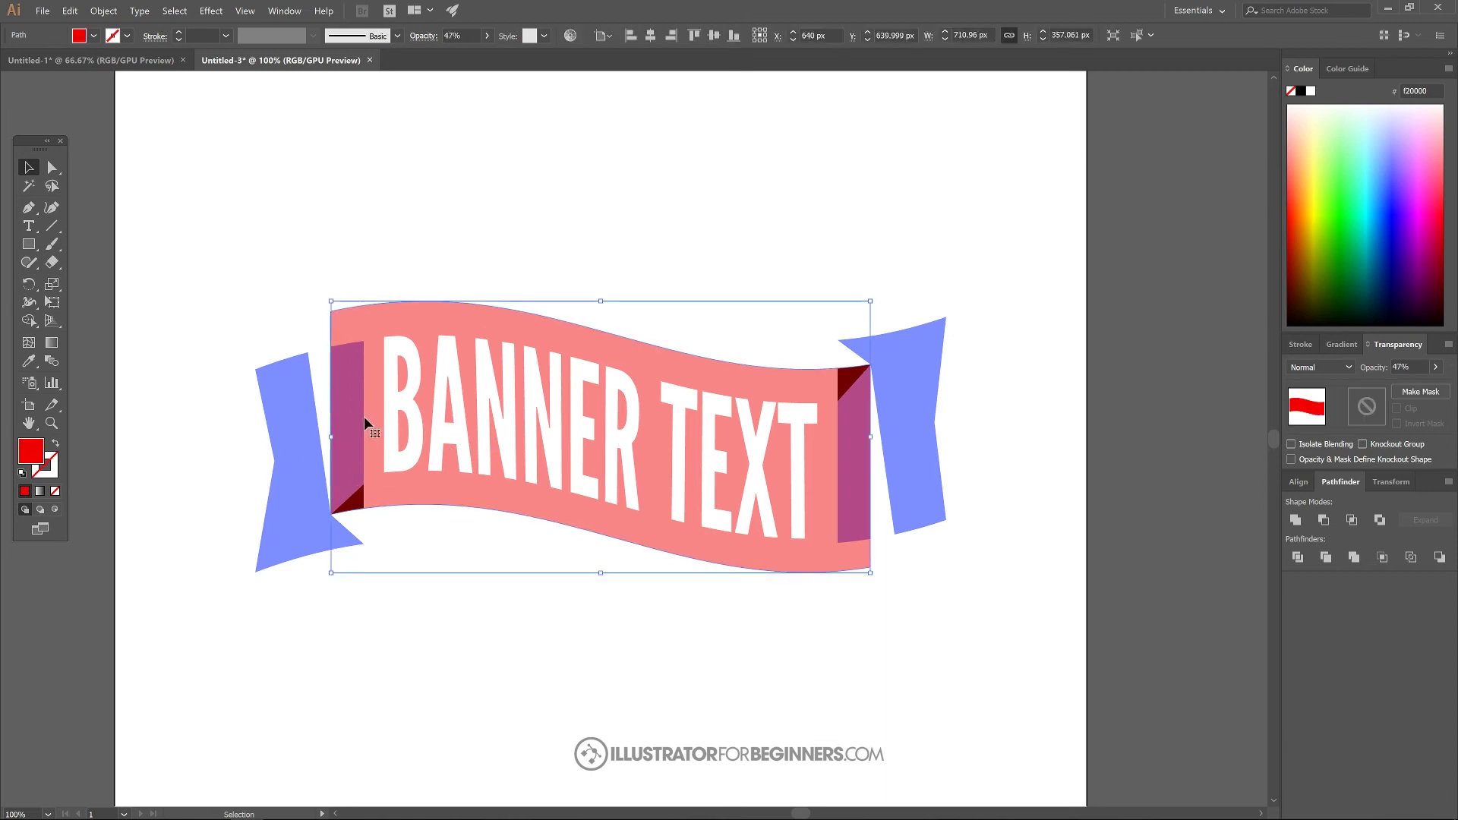
pyautogui.press('a')
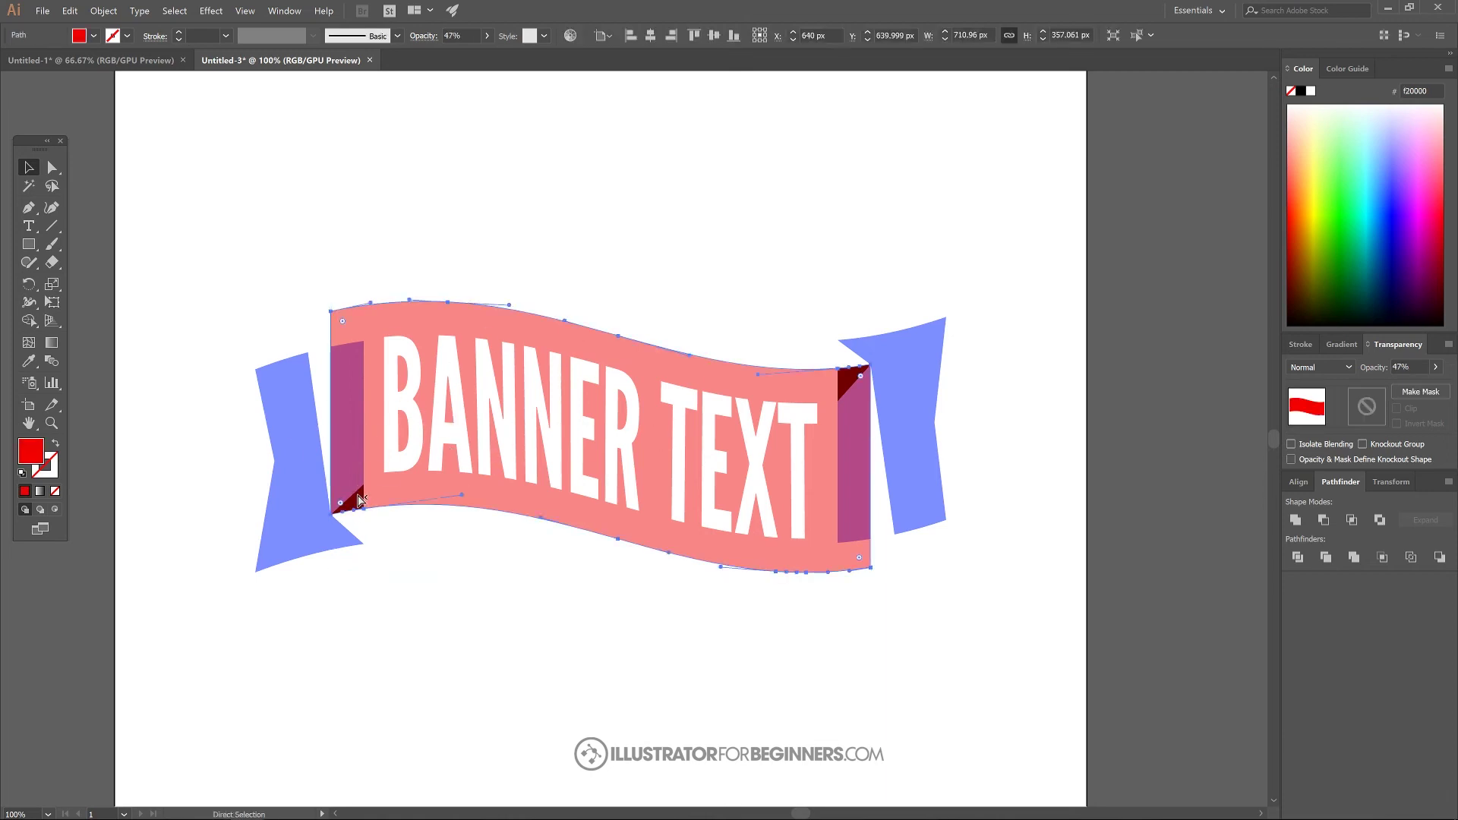
pyautogui.click(360, 498)
pyautogui.press('v')
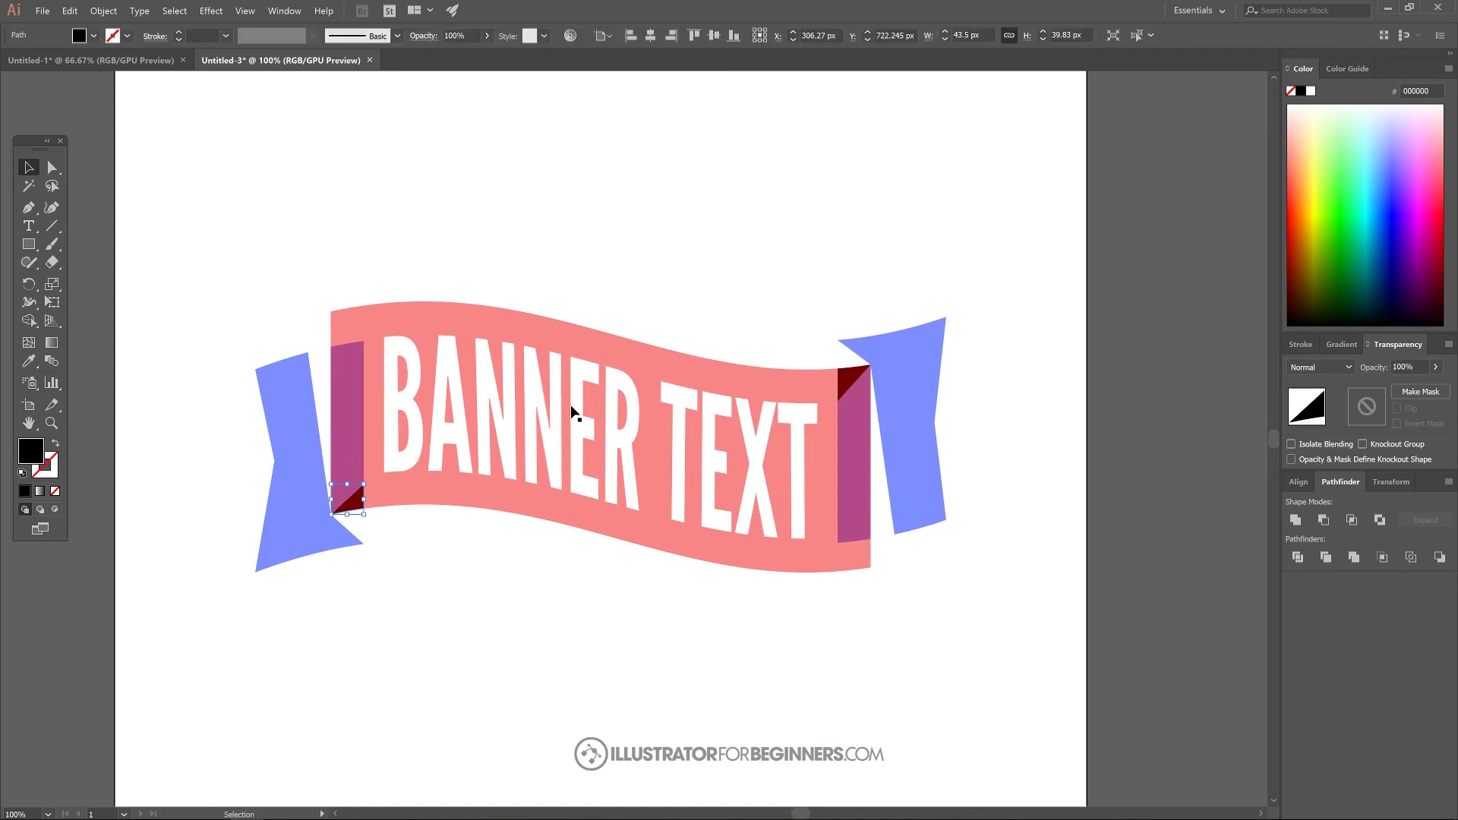
pyautogui.hotkey('ctrl', 'shift', 'a')
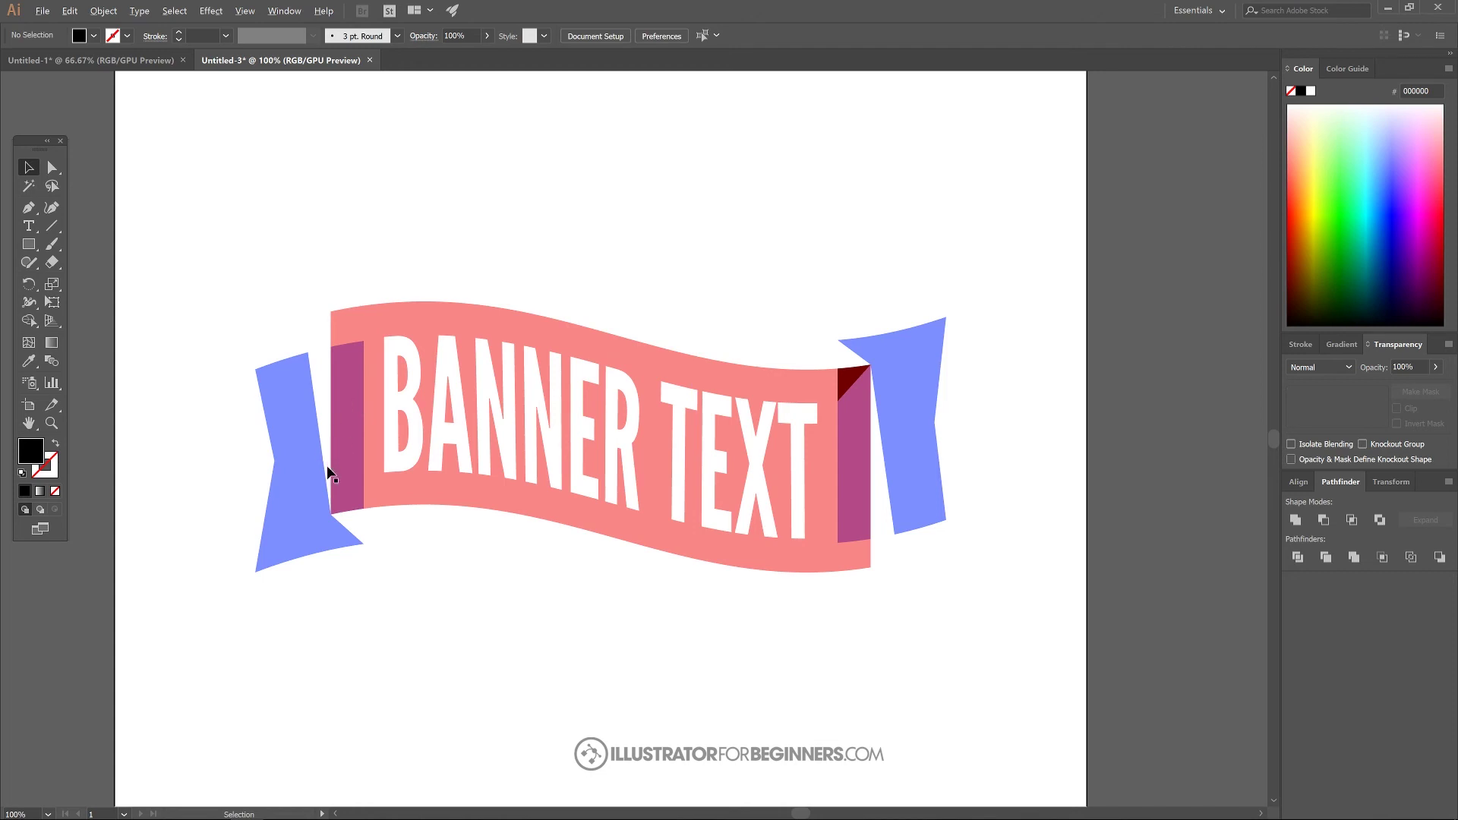
# Step: Delete the blue overlap strip behind the left end of the red banner
pyautogui.click(347, 443)
pyautogui.press('a')
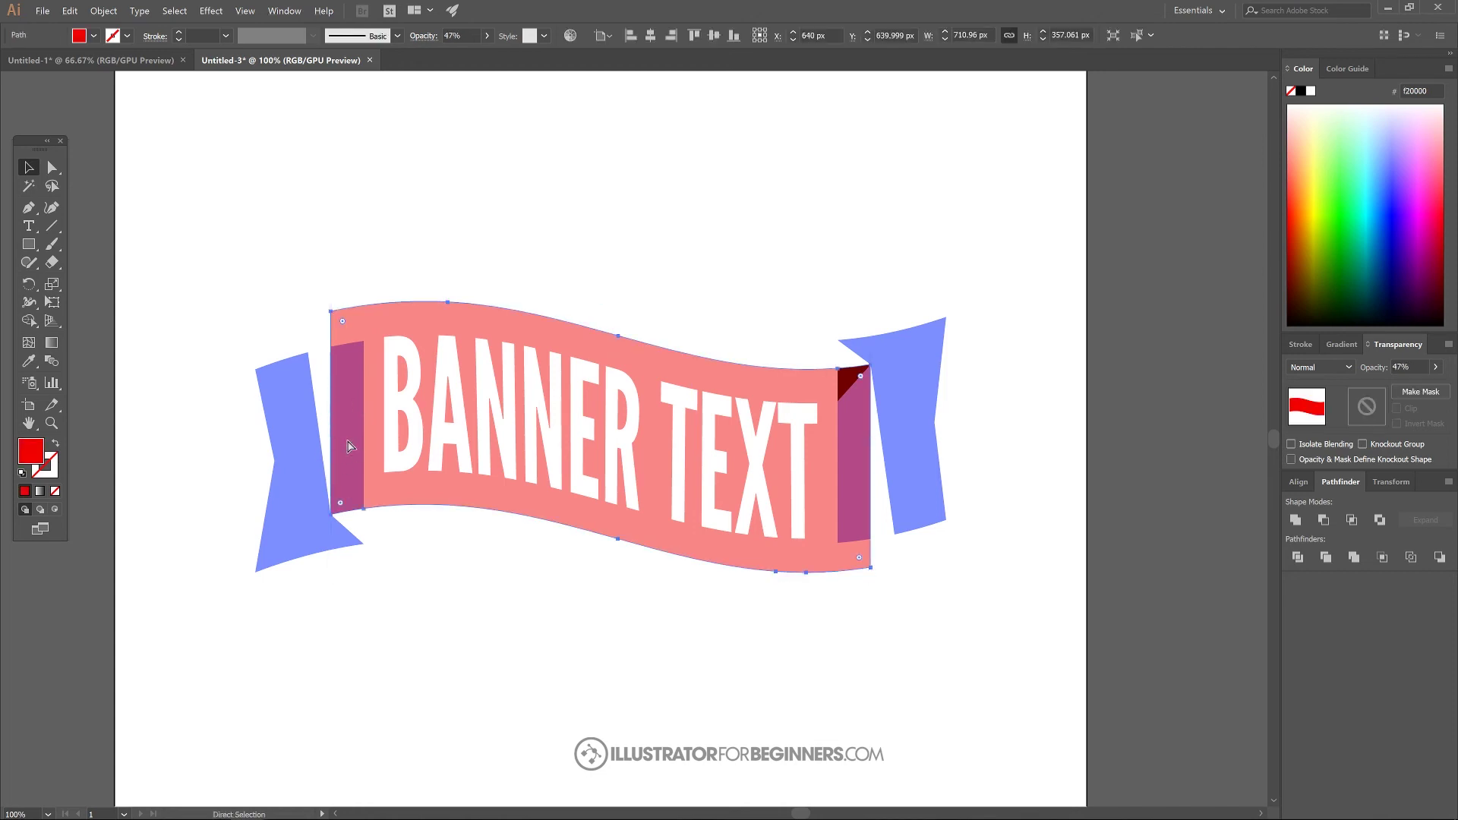
pyautogui.click(349, 446)
pyautogui.press('v')
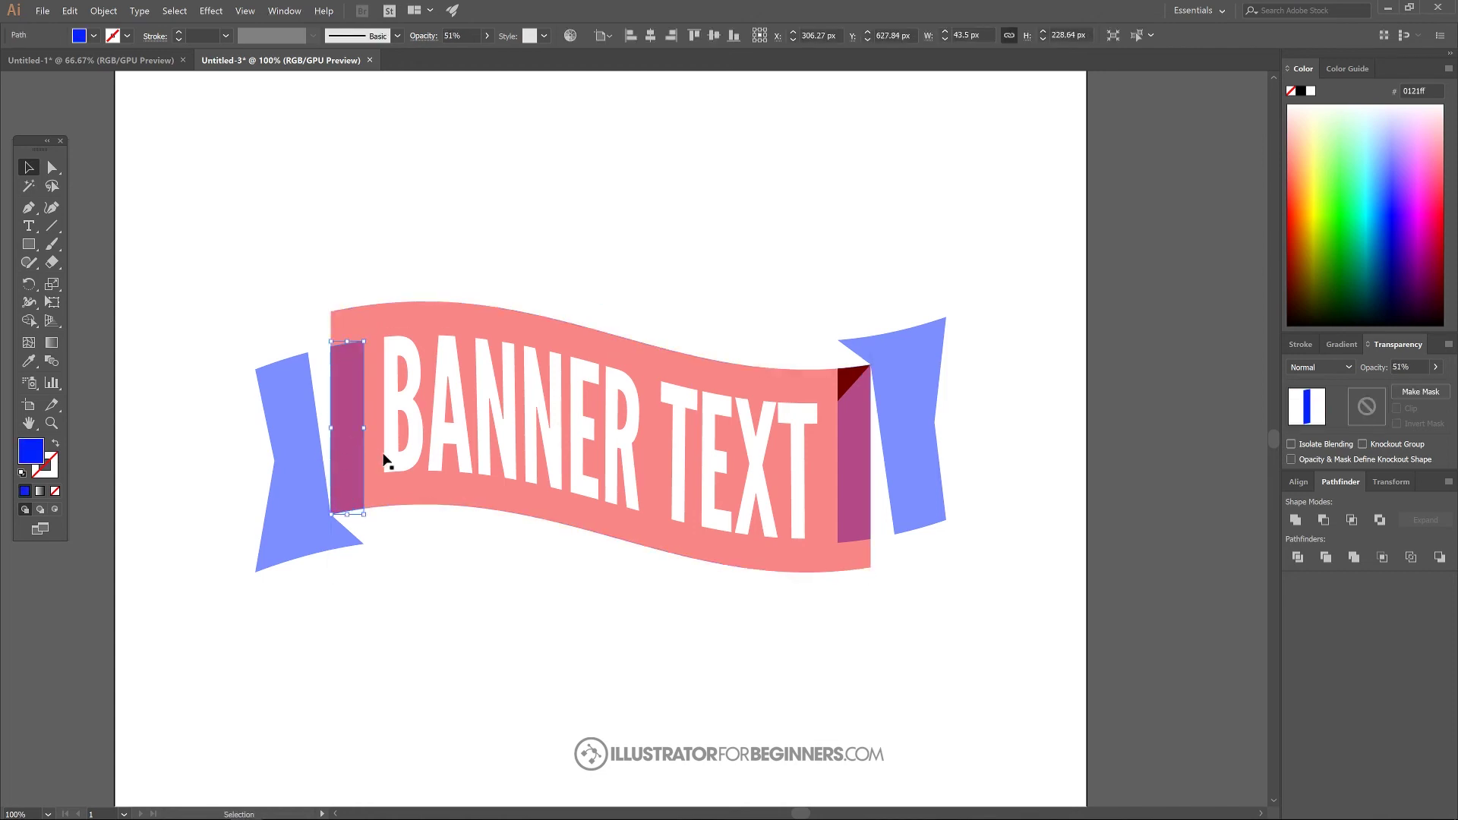
pyautogui.press('Delete')
# Step: Delete the black fold triangle and the blue overlap strip behind the right end of the red banner
pyautogui.click(853, 382)
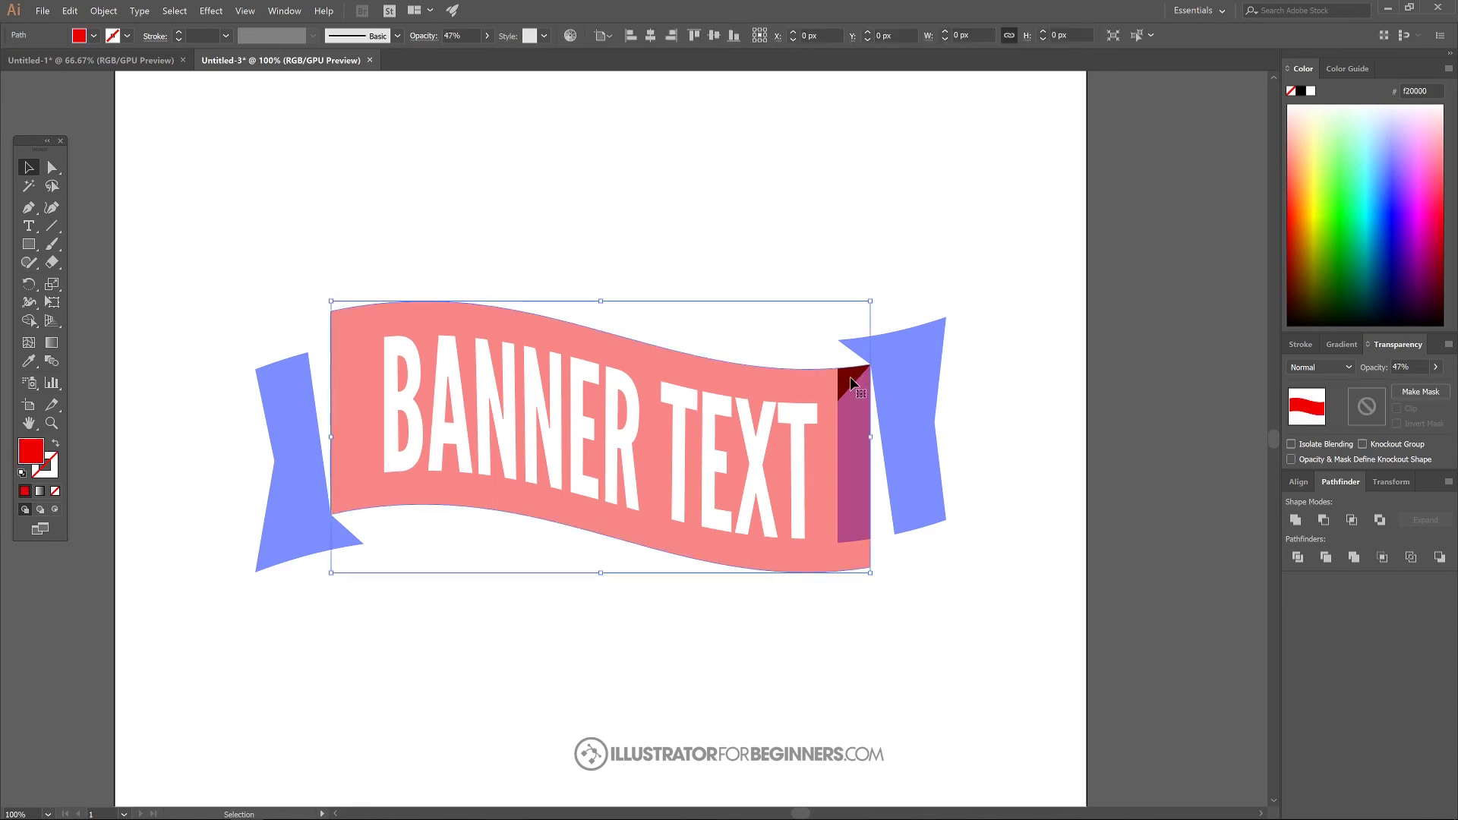
pyautogui.press('a')
pyautogui.click(853, 383)
pyautogui.press('v')
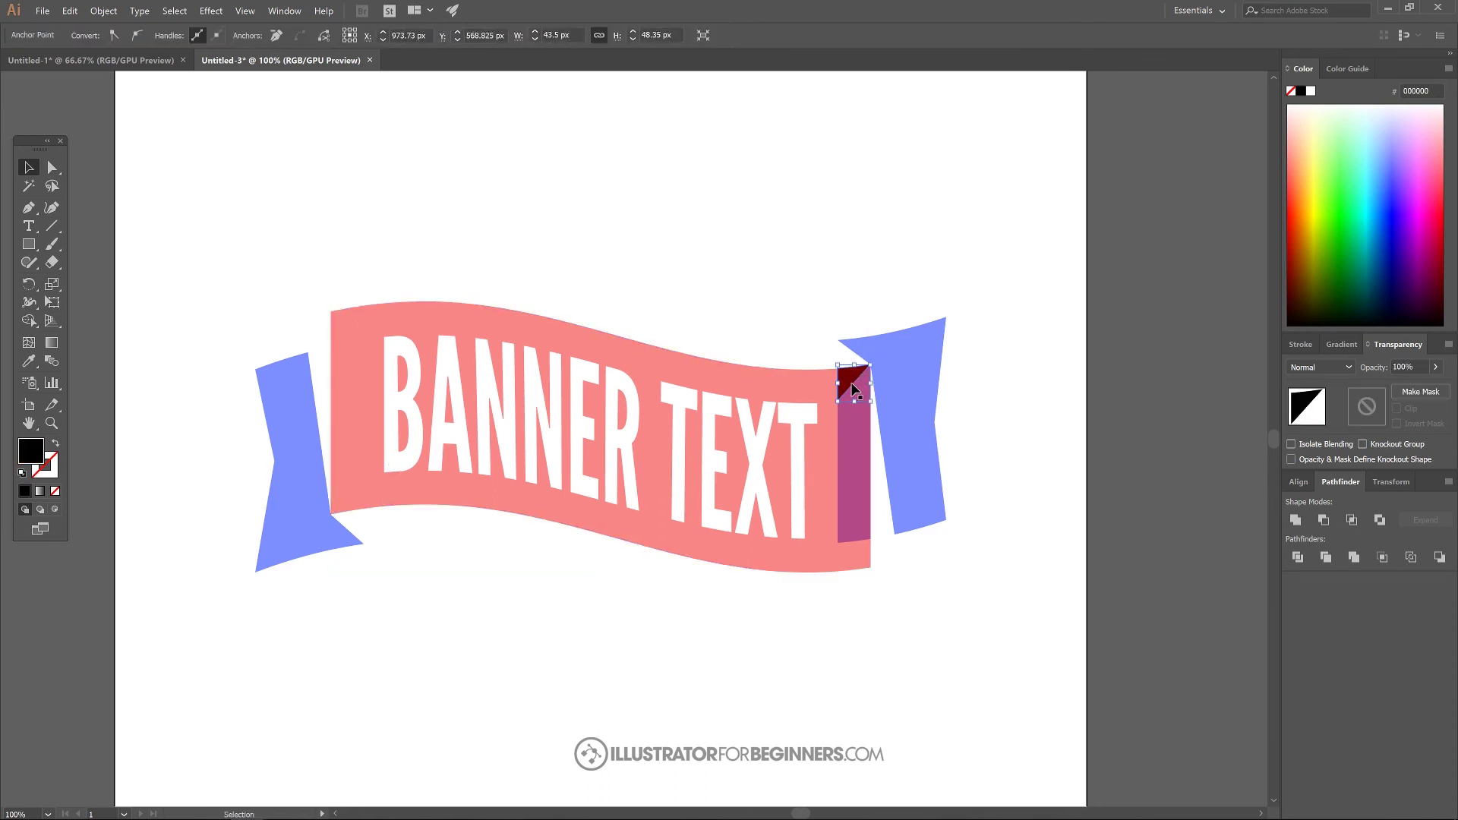
pyautogui.press('Delete')
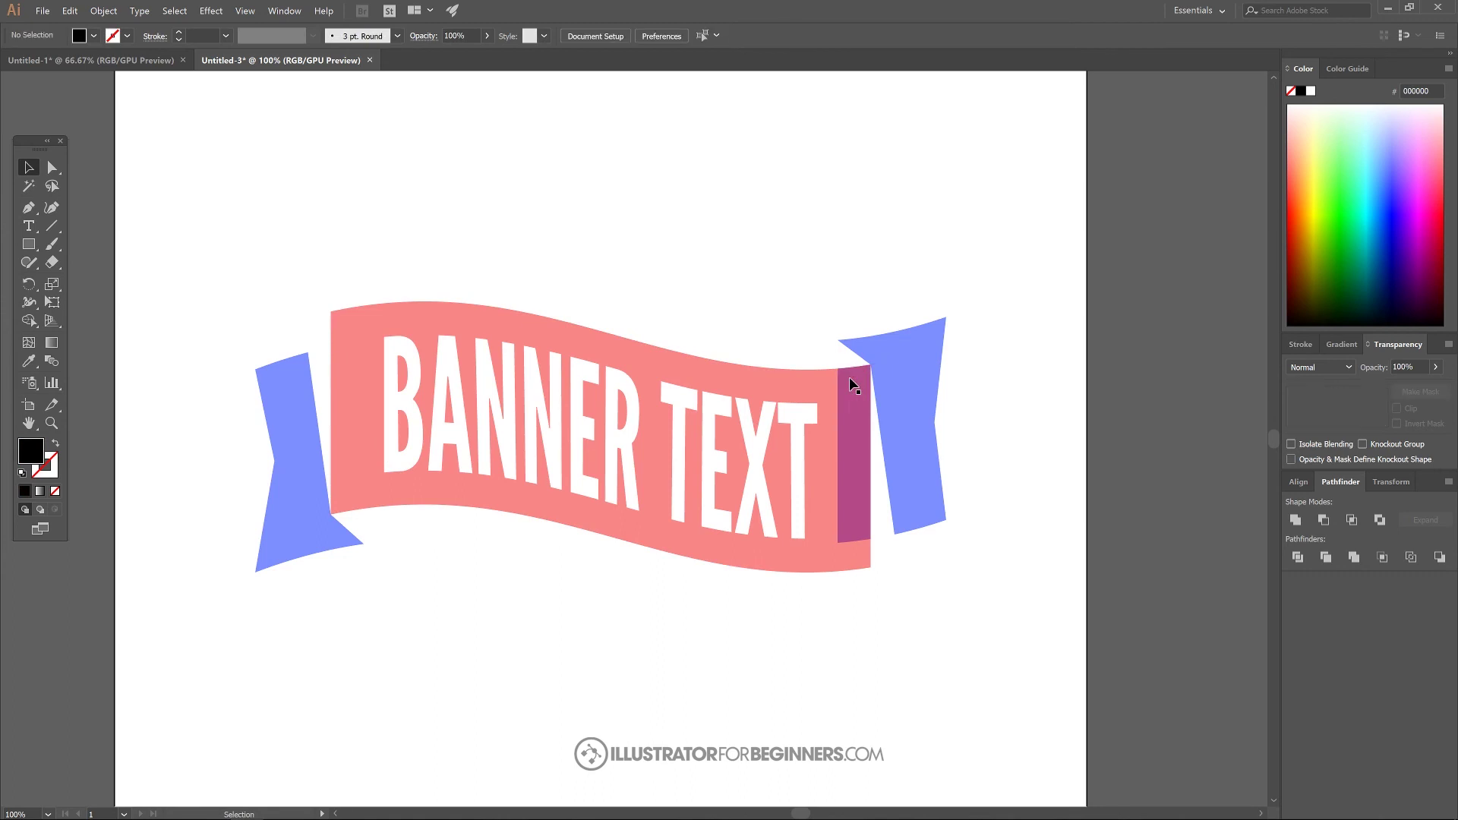
pyautogui.keyDown('ctrl'); pyautogui.click(859, 404); pyautogui.keyUp('ctrl')
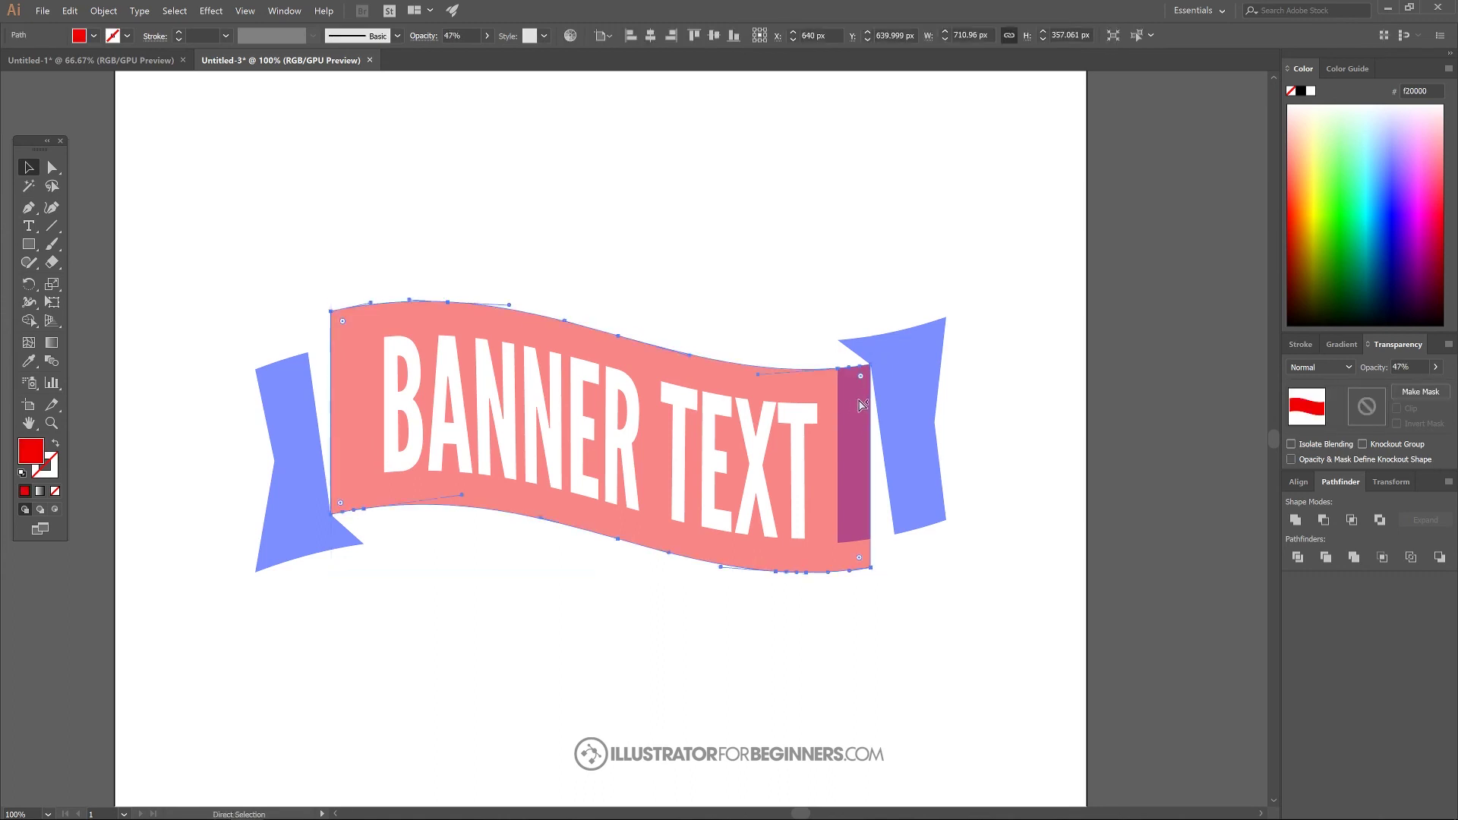
pyautogui.click(857, 404)
pyautogui.press('Delete')
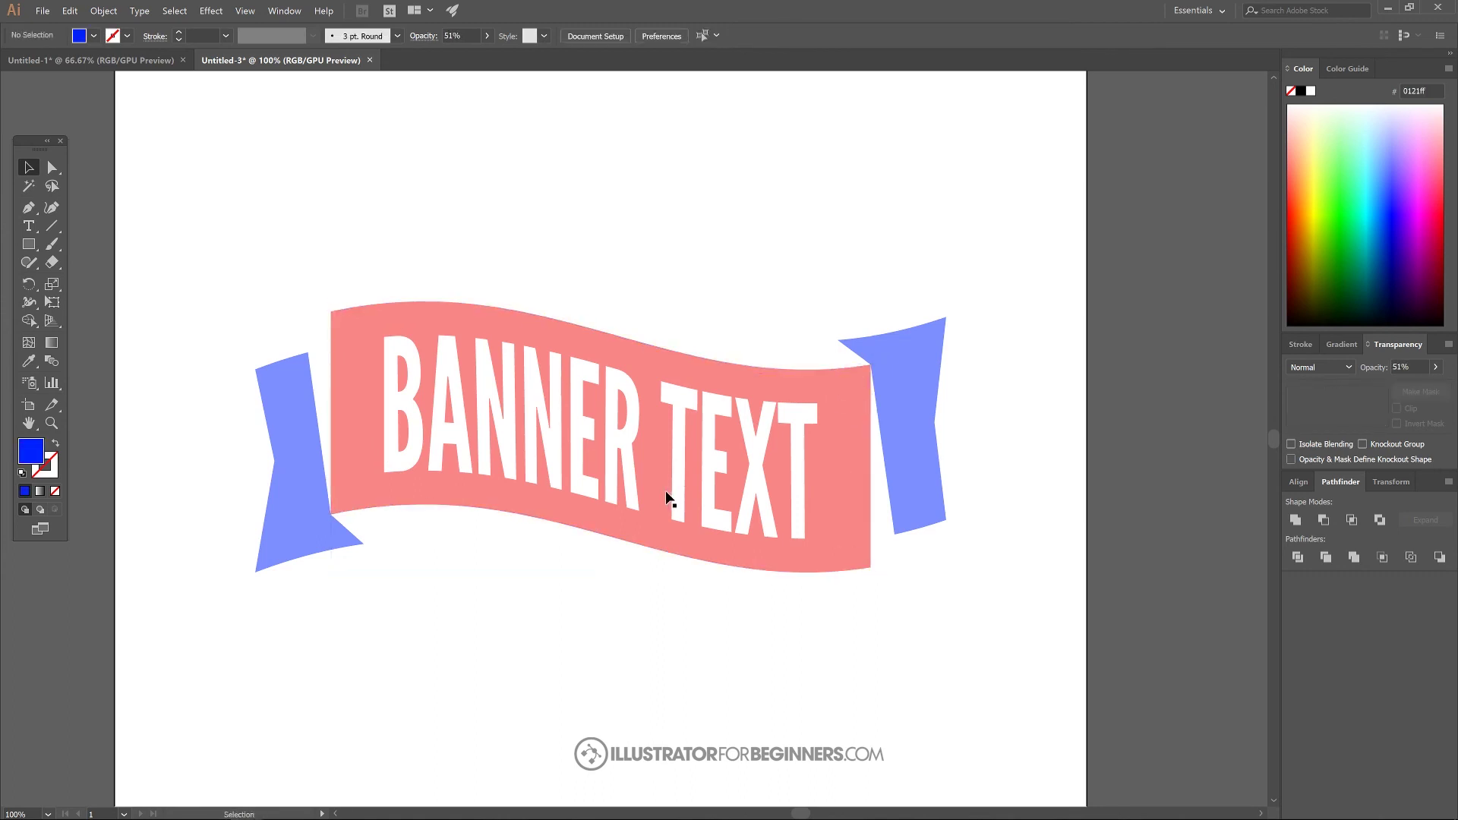
# Step: Select all the artwork and raise its opacity to 100%
pyautogui.scroll(-2, 651, 495)
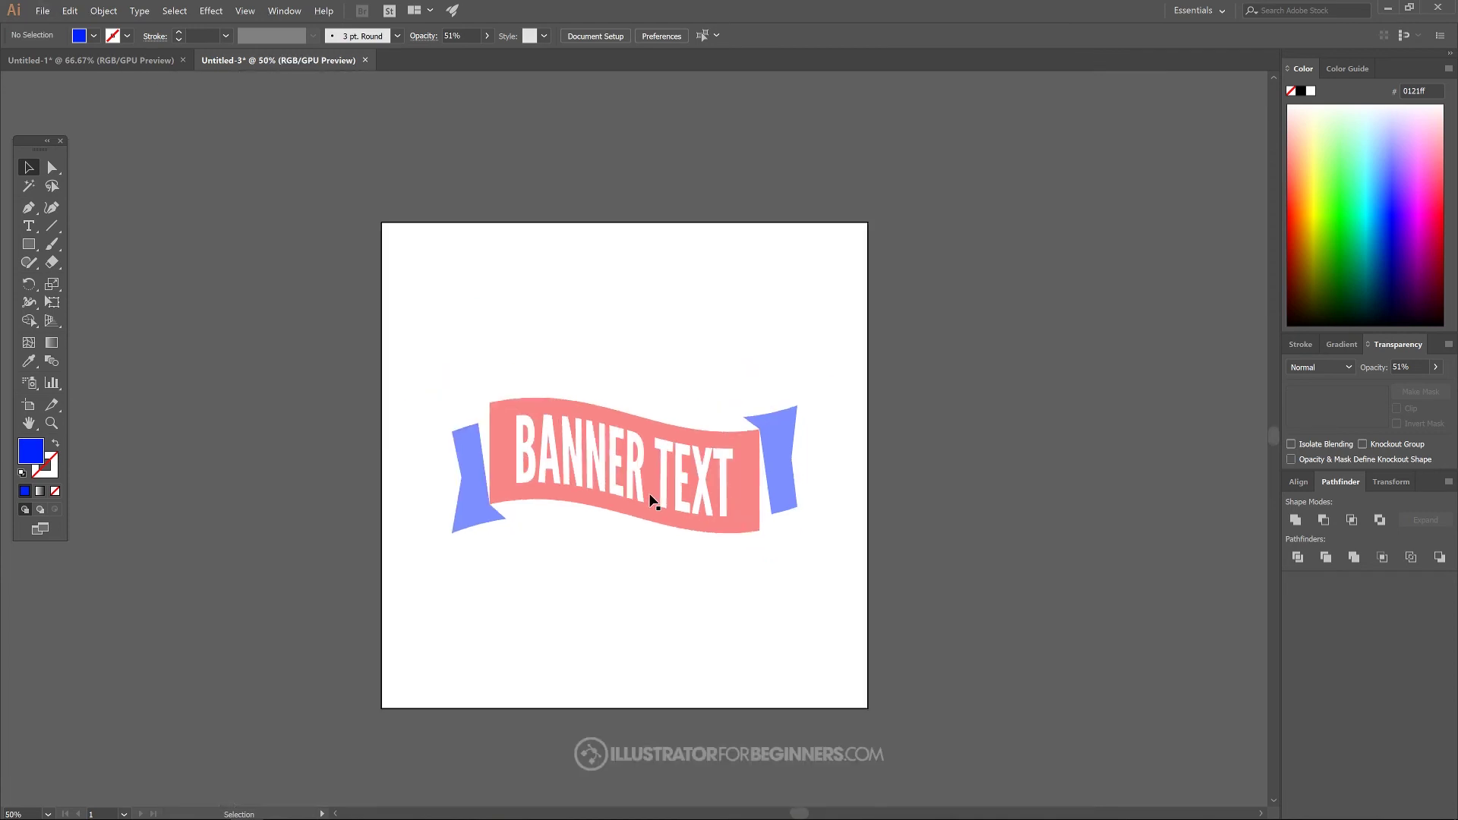
pyautogui.moveTo(980, 590); pyautogui.dragTo(385, 290)
pyautogui.click(487, 36)
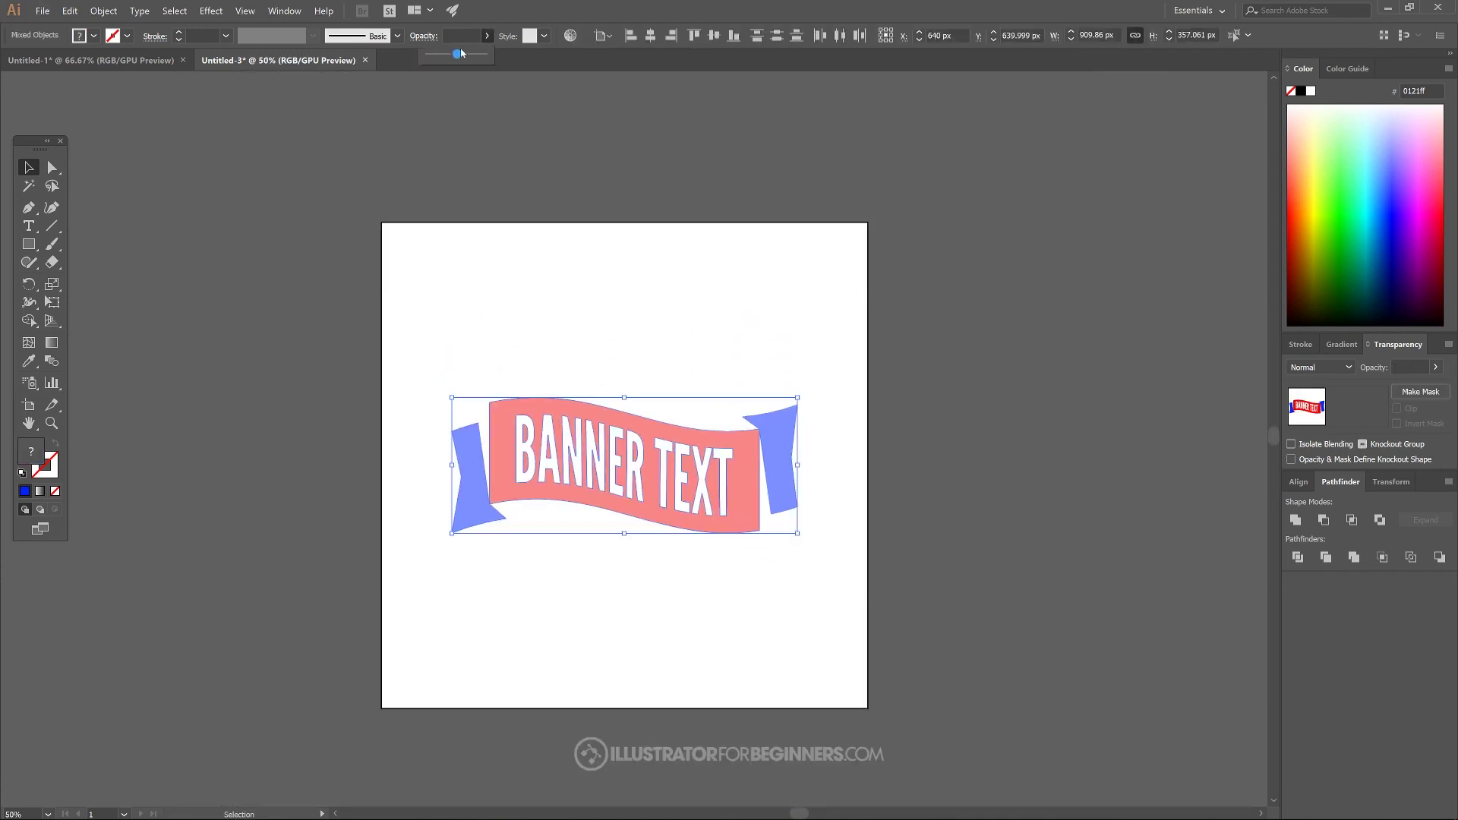
pyautogui.moveTo(460, 55); pyautogui.dragTo(702, 67)
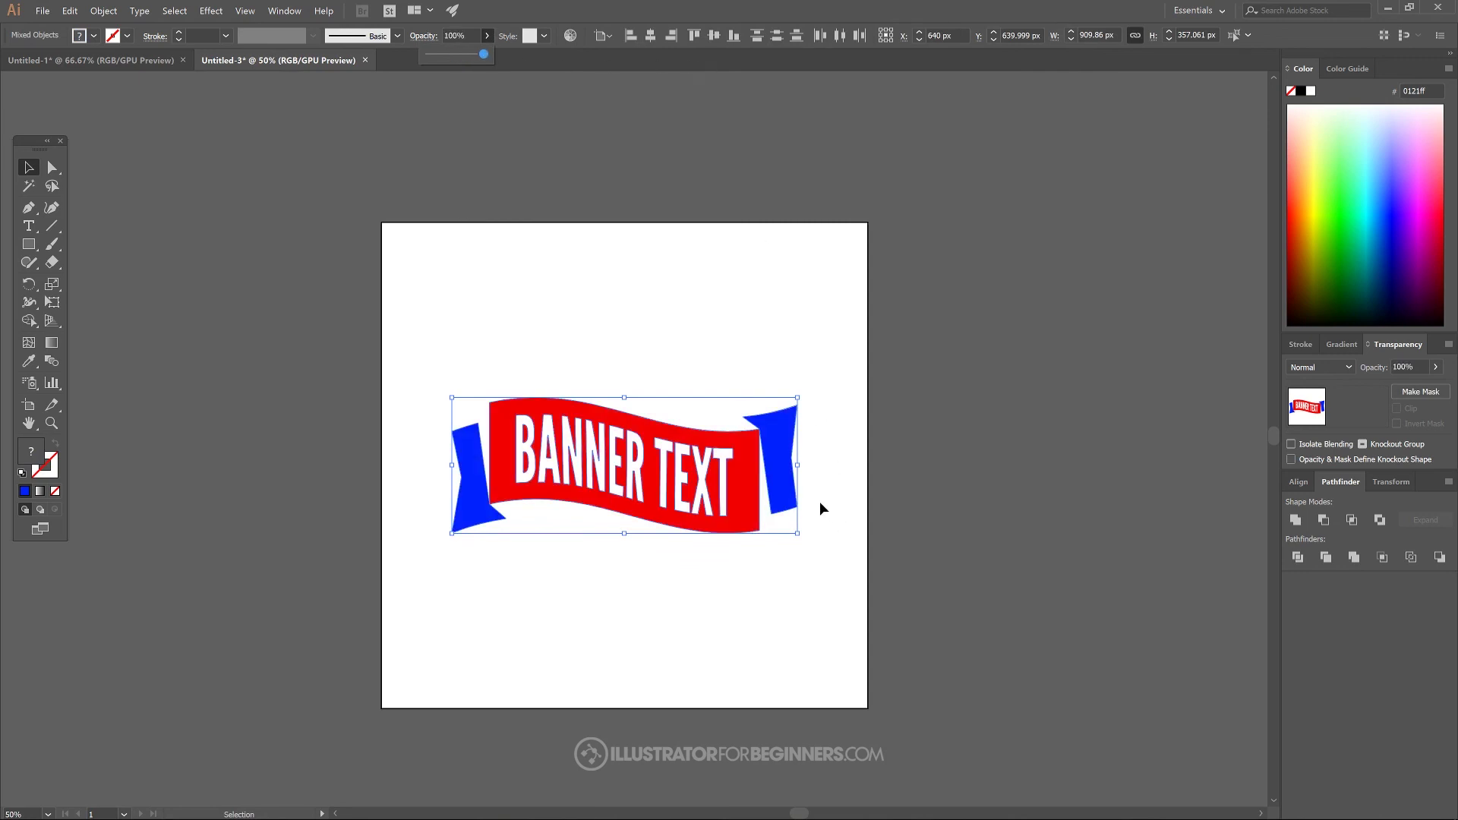
# Step: Exclude the lettering from the selection and fill the banner and both tails with red FF002A
pyautogui.keyDown('shift'); pyautogui.click(523, 454); pyautogui.keyUp('shift')
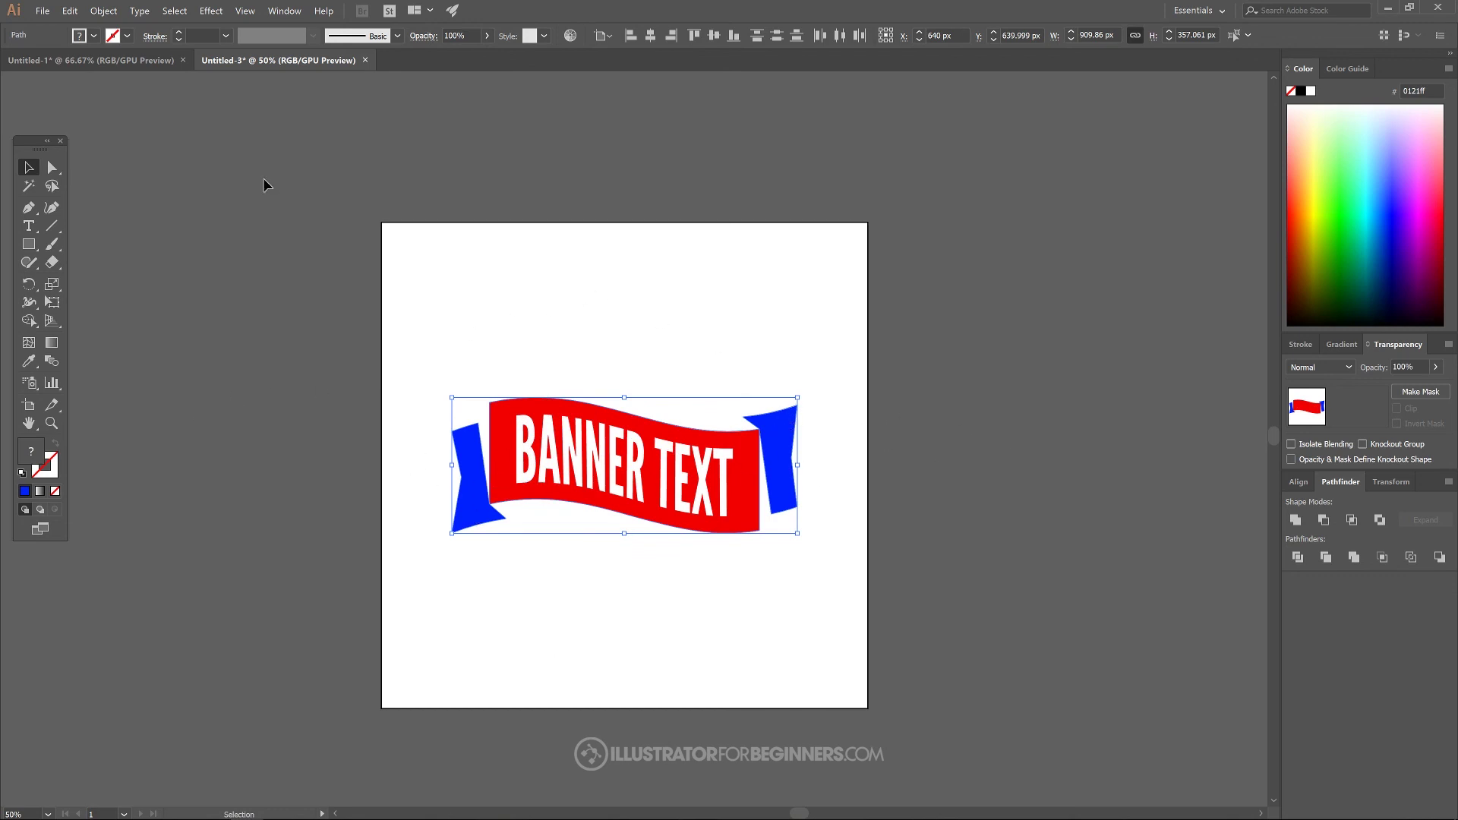
pyautogui.click(91, 60)
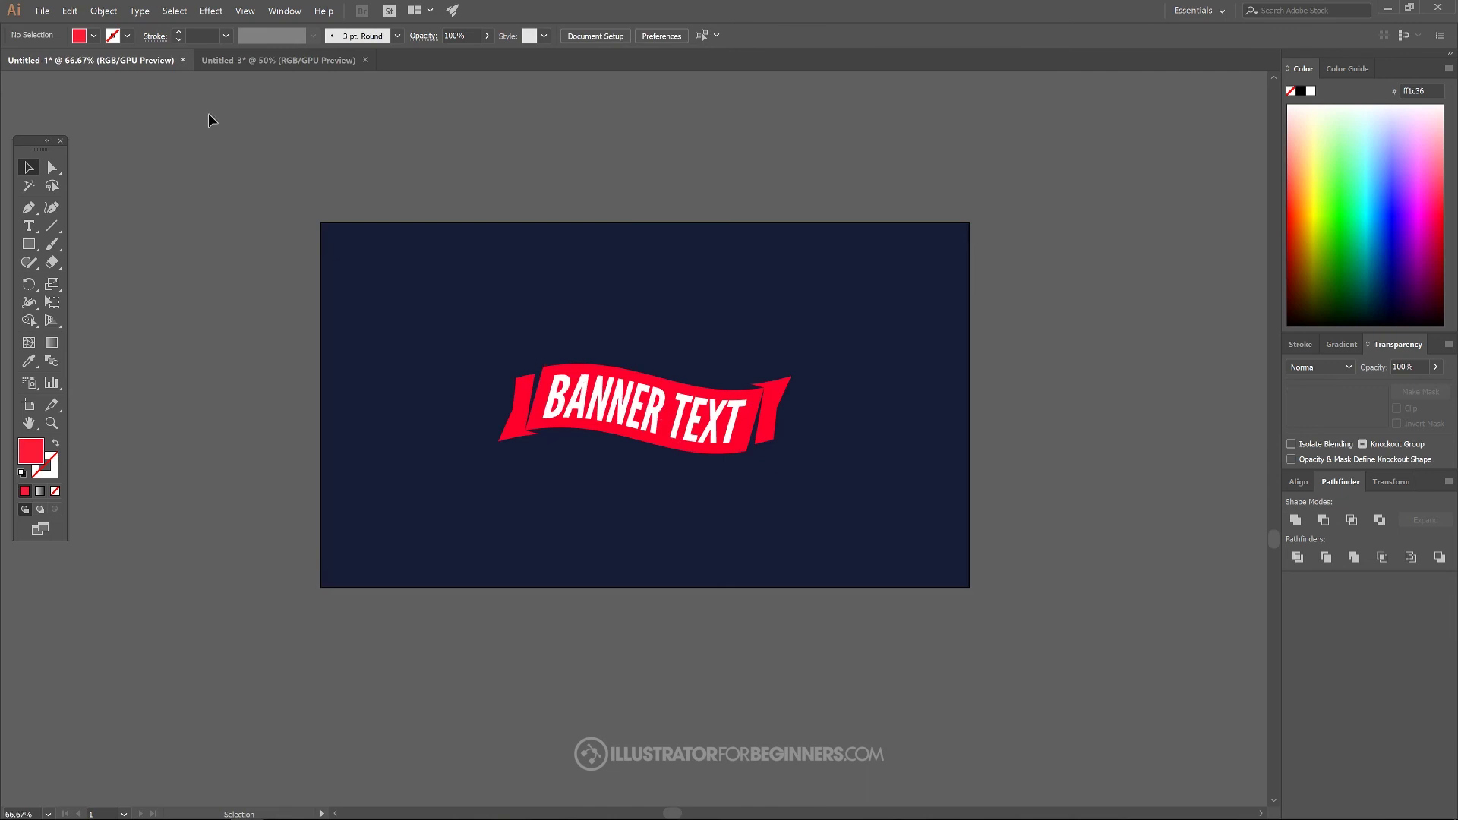
pyautogui.click(235, 60)
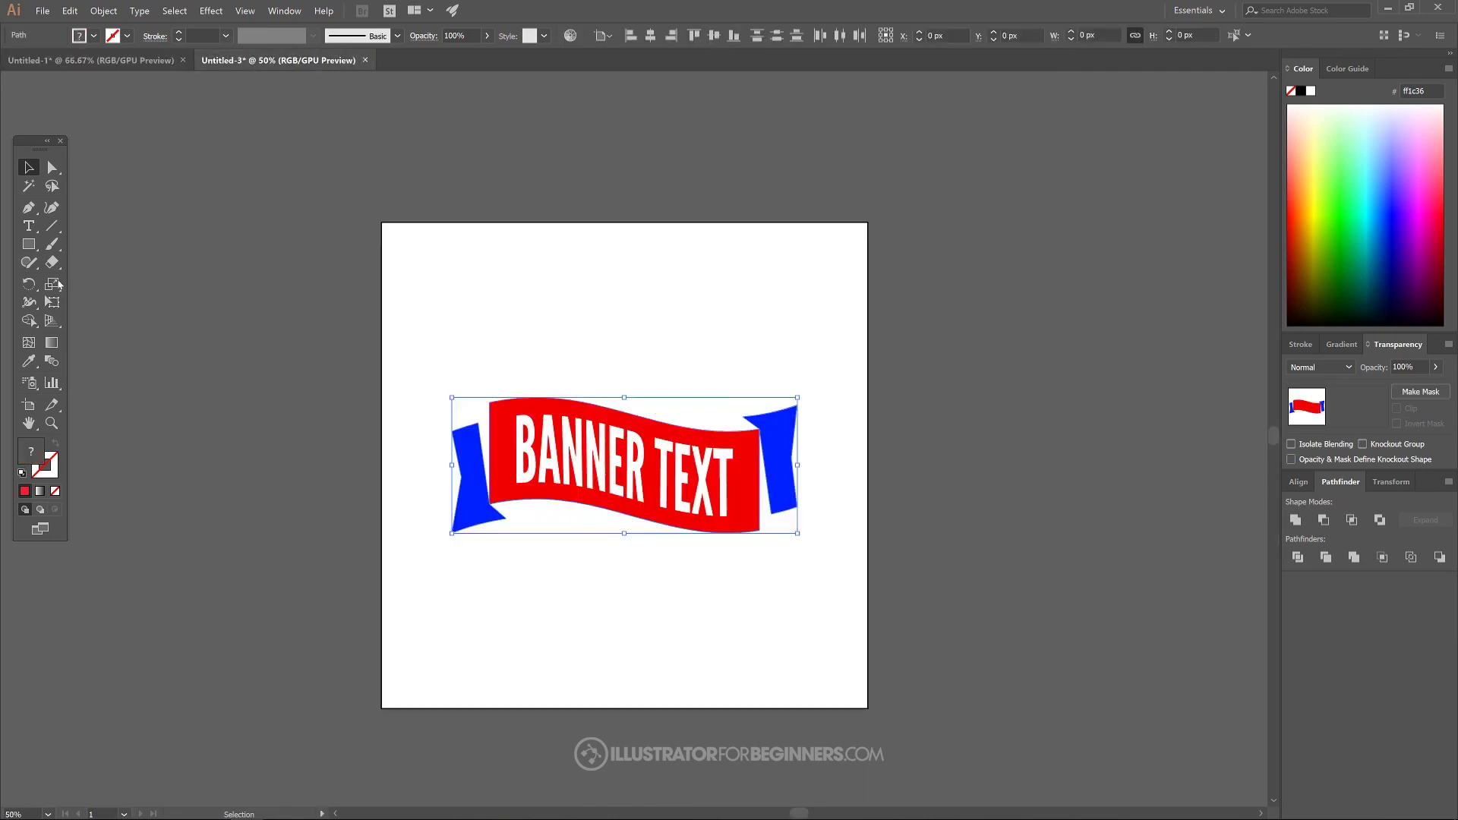
pyautogui.doubleClick(32, 453)
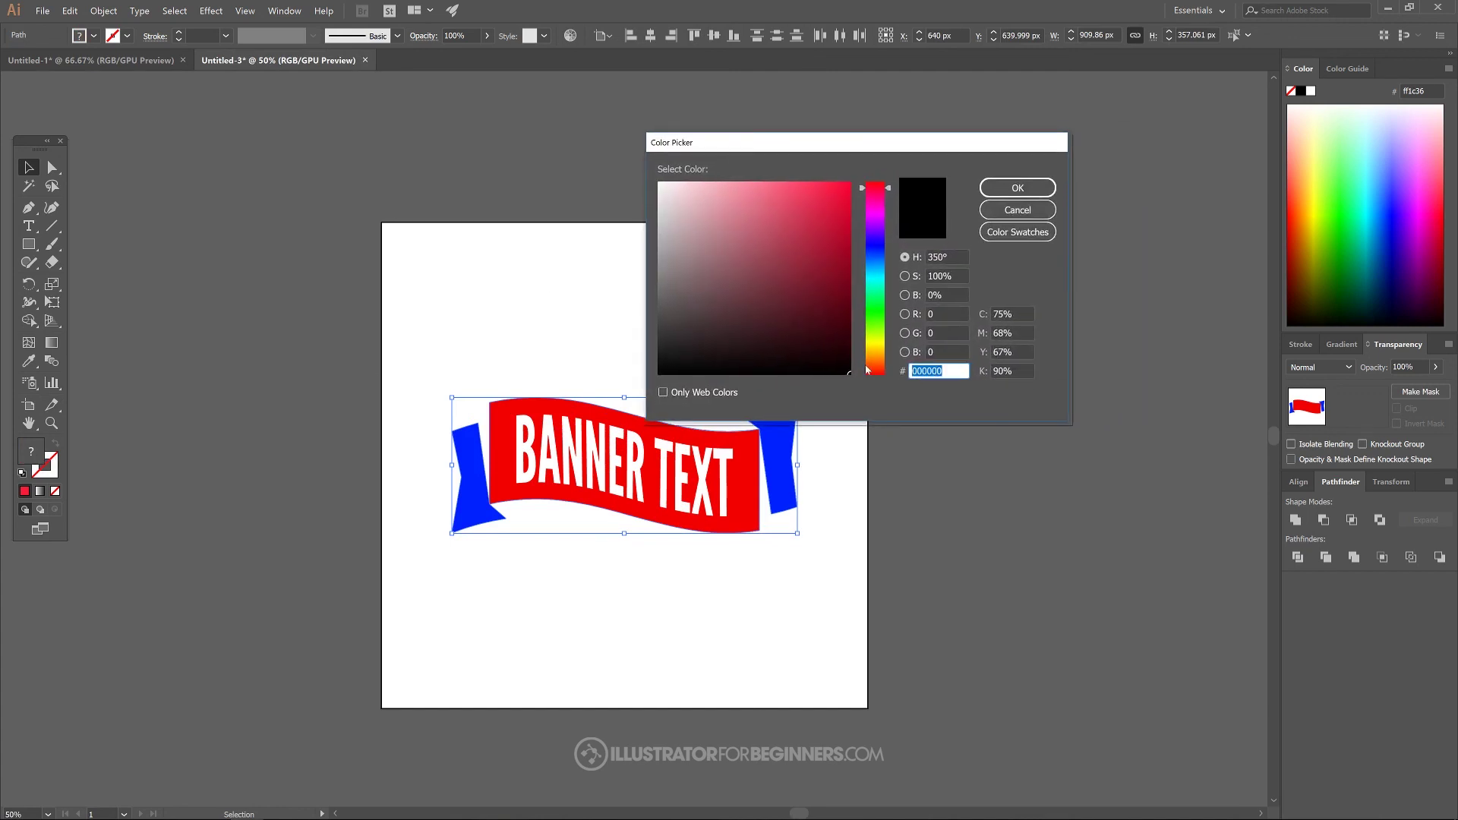
pyautogui.write('FF002A')
pyautogui.click(1017, 187)
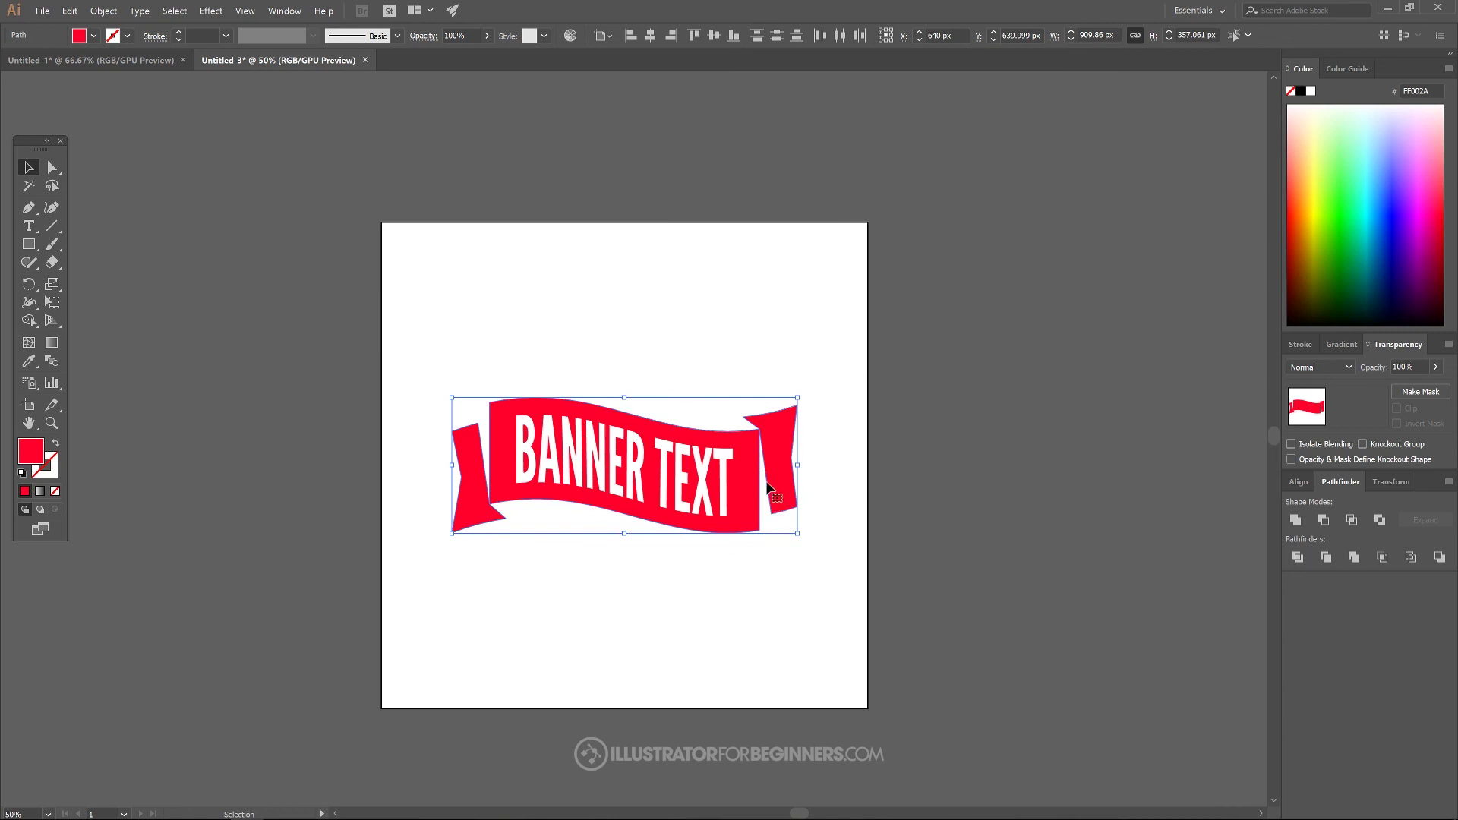
# Step: Compress the banner, tails and lettering together vertically to about 248 px tall, keeping the width
pyautogui.moveTo(625, 534); pyautogui.dragTo(627, 498)
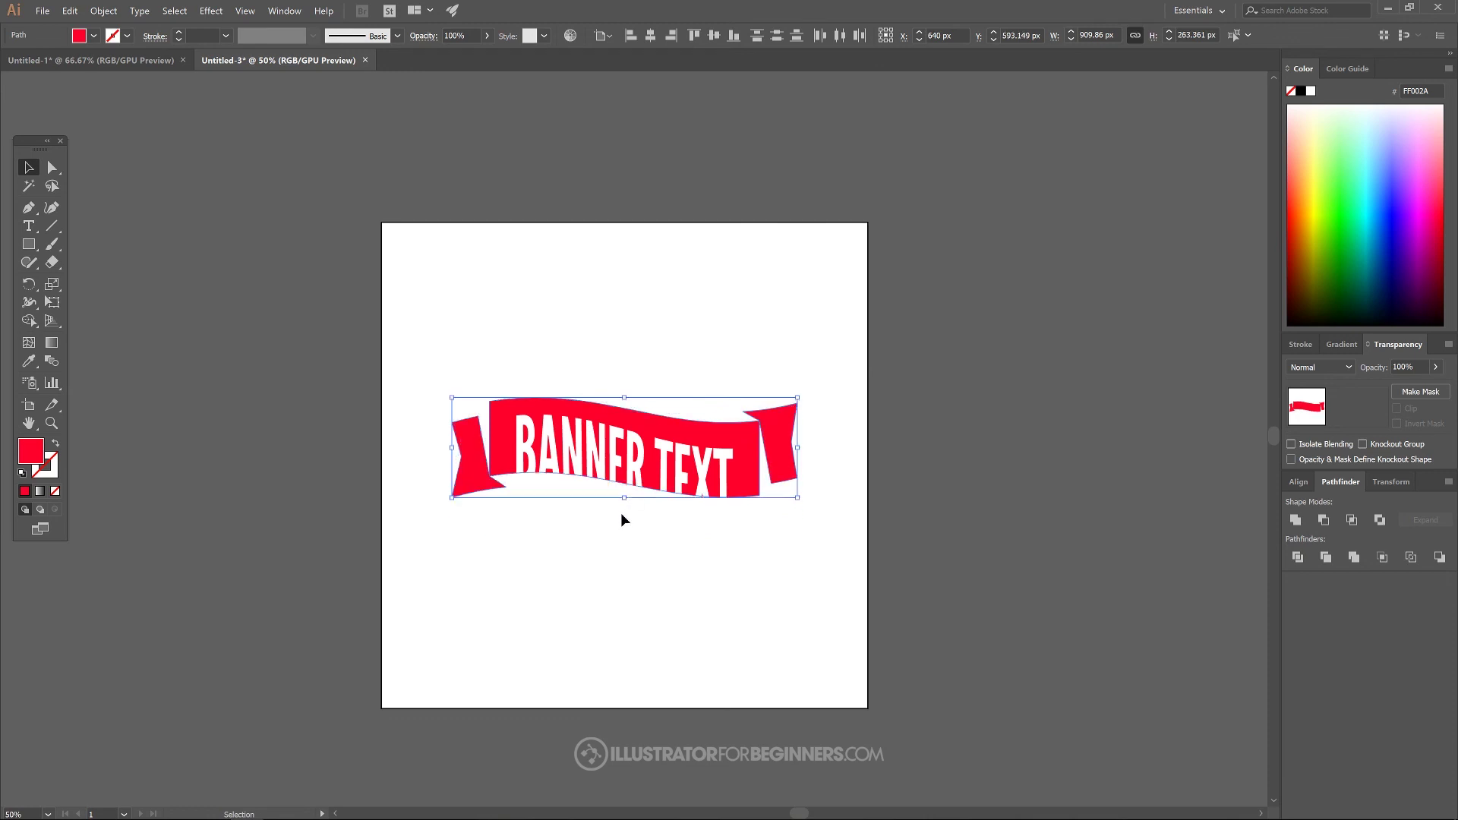
pyautogui.hotkey('ctrl', 'z')
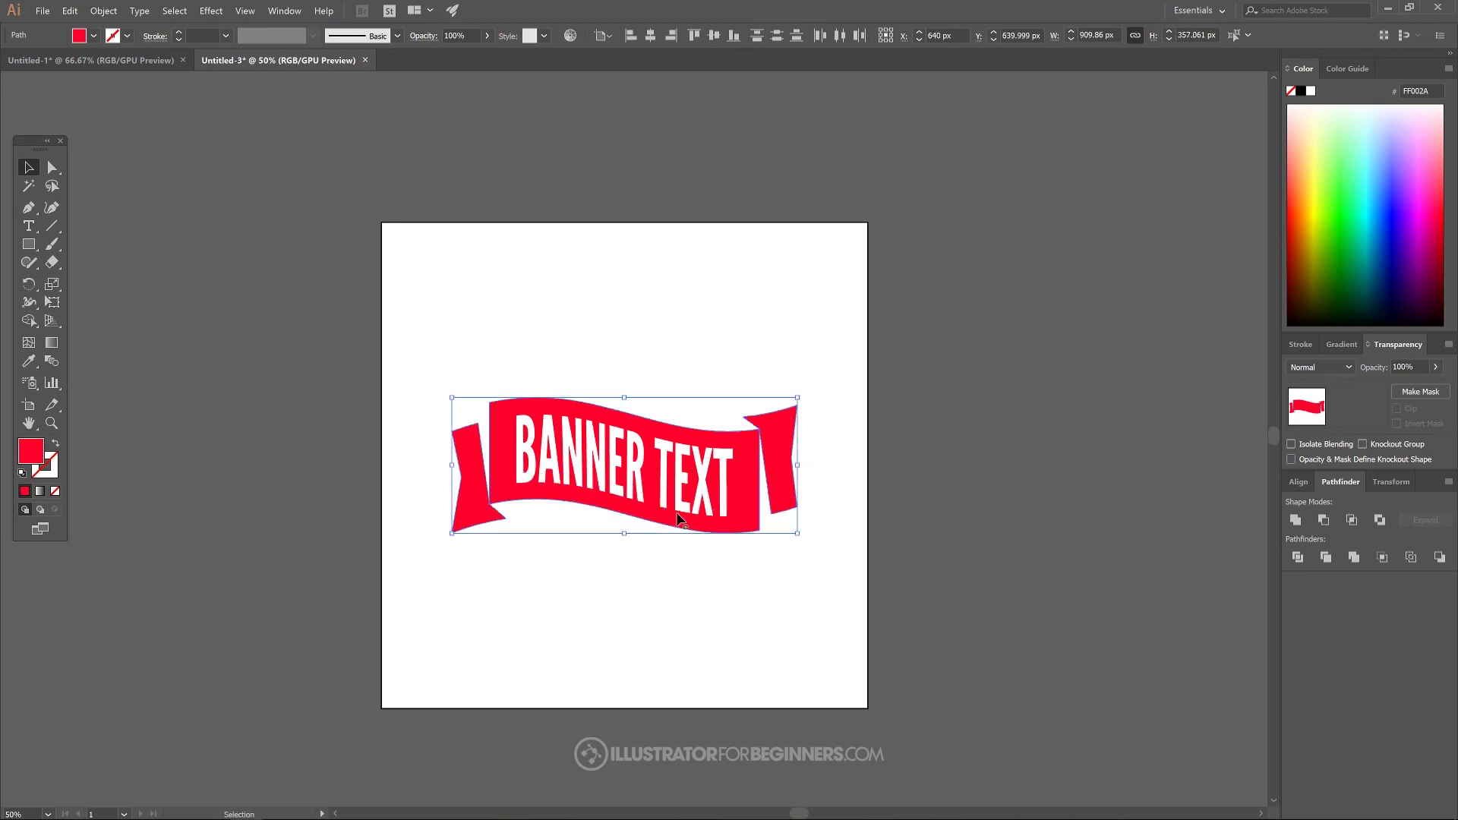
pyautogui.moveTo(990, 614); pyautogui.dragTo(238, 244)
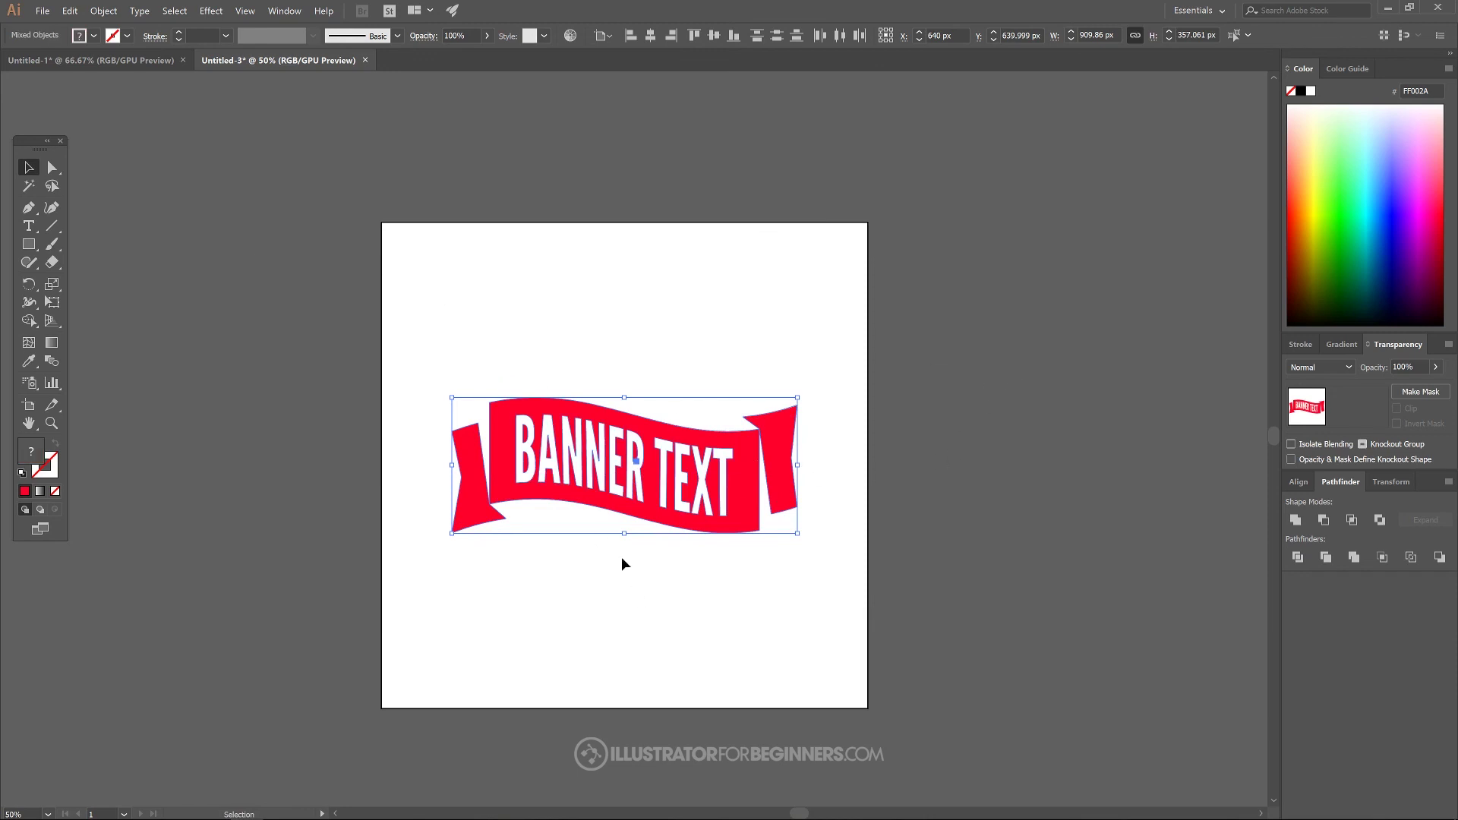
pyautogui.moveTo(624, 534); pyautogui.dragTo(625, 498)
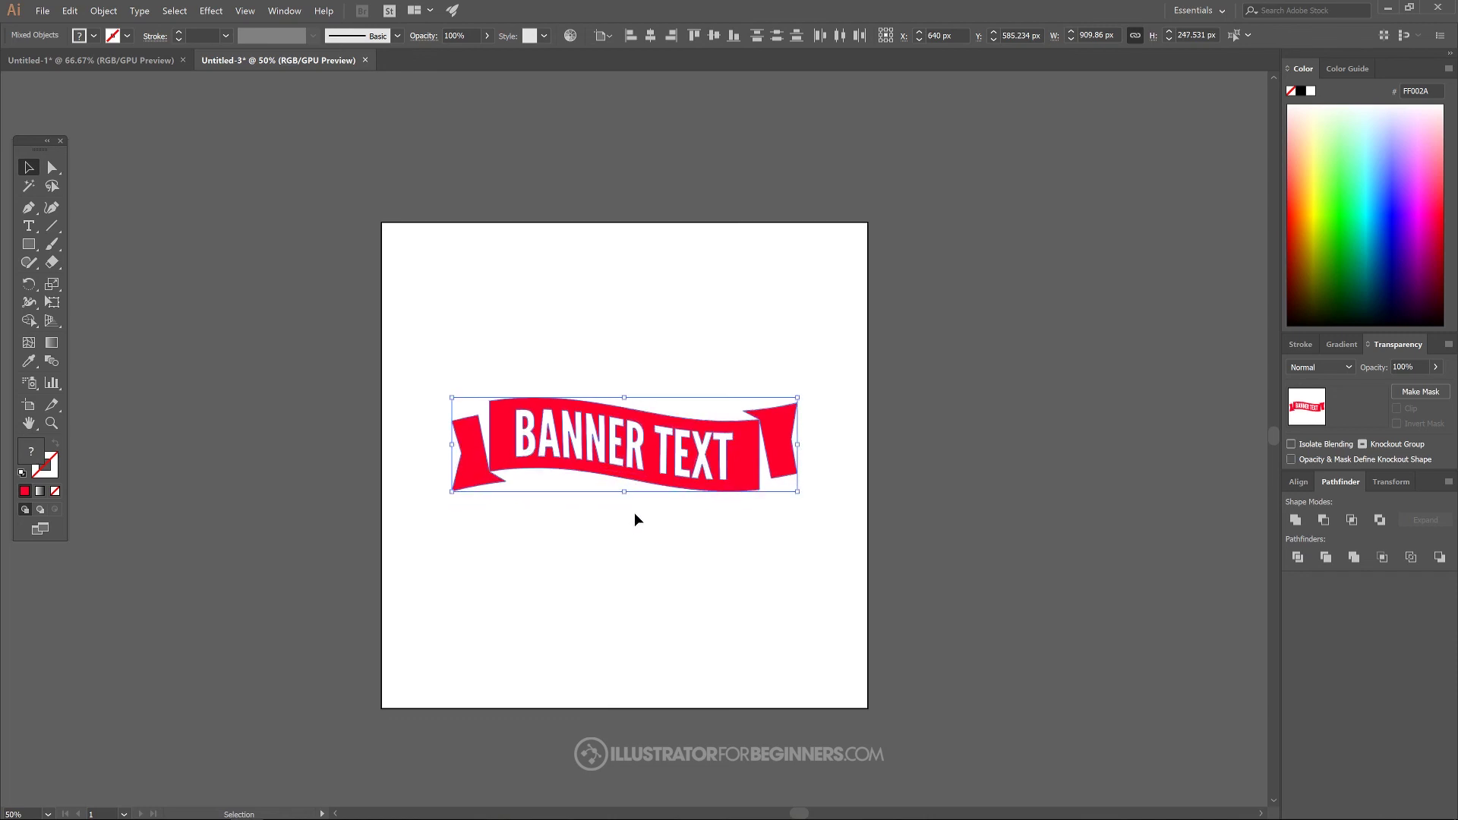
# Step: Shear the whole banner artwork horizontally so it leans to the right like the finished example, about 954 px wide
pyautogui.click(91, 60)
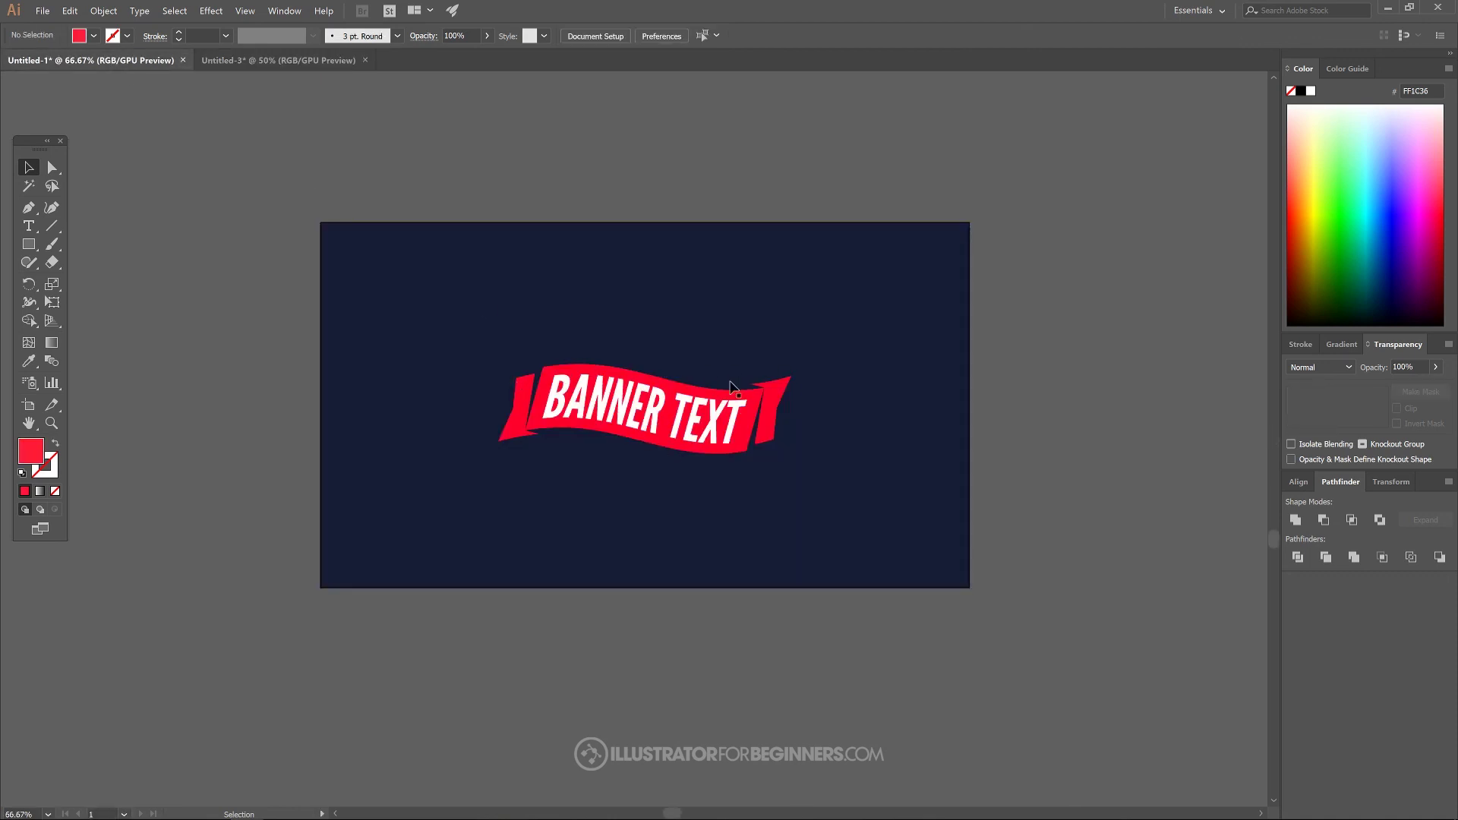
pyautogui.click(334, 60)
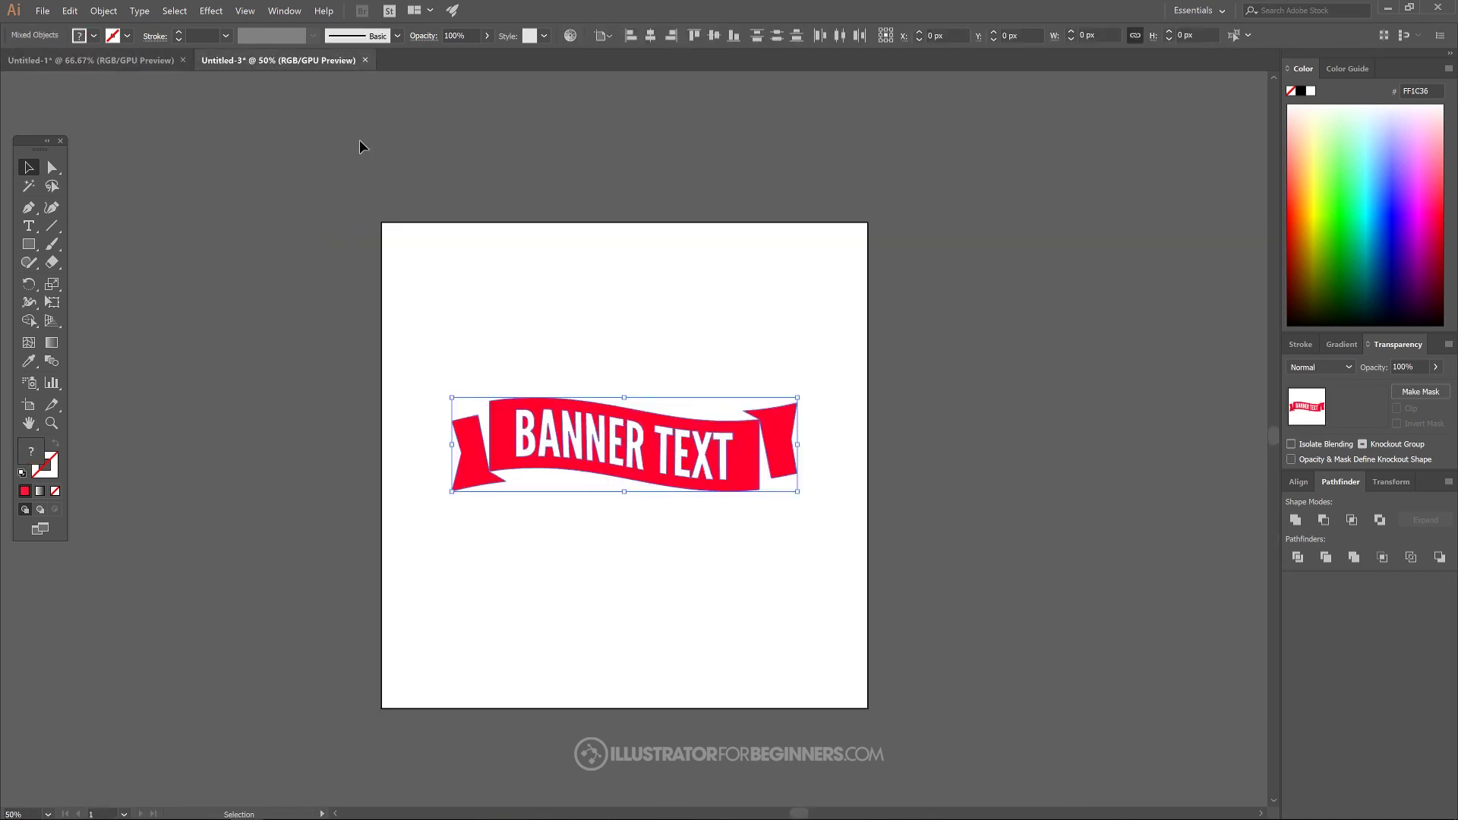
pyautogui.click(52, 287)
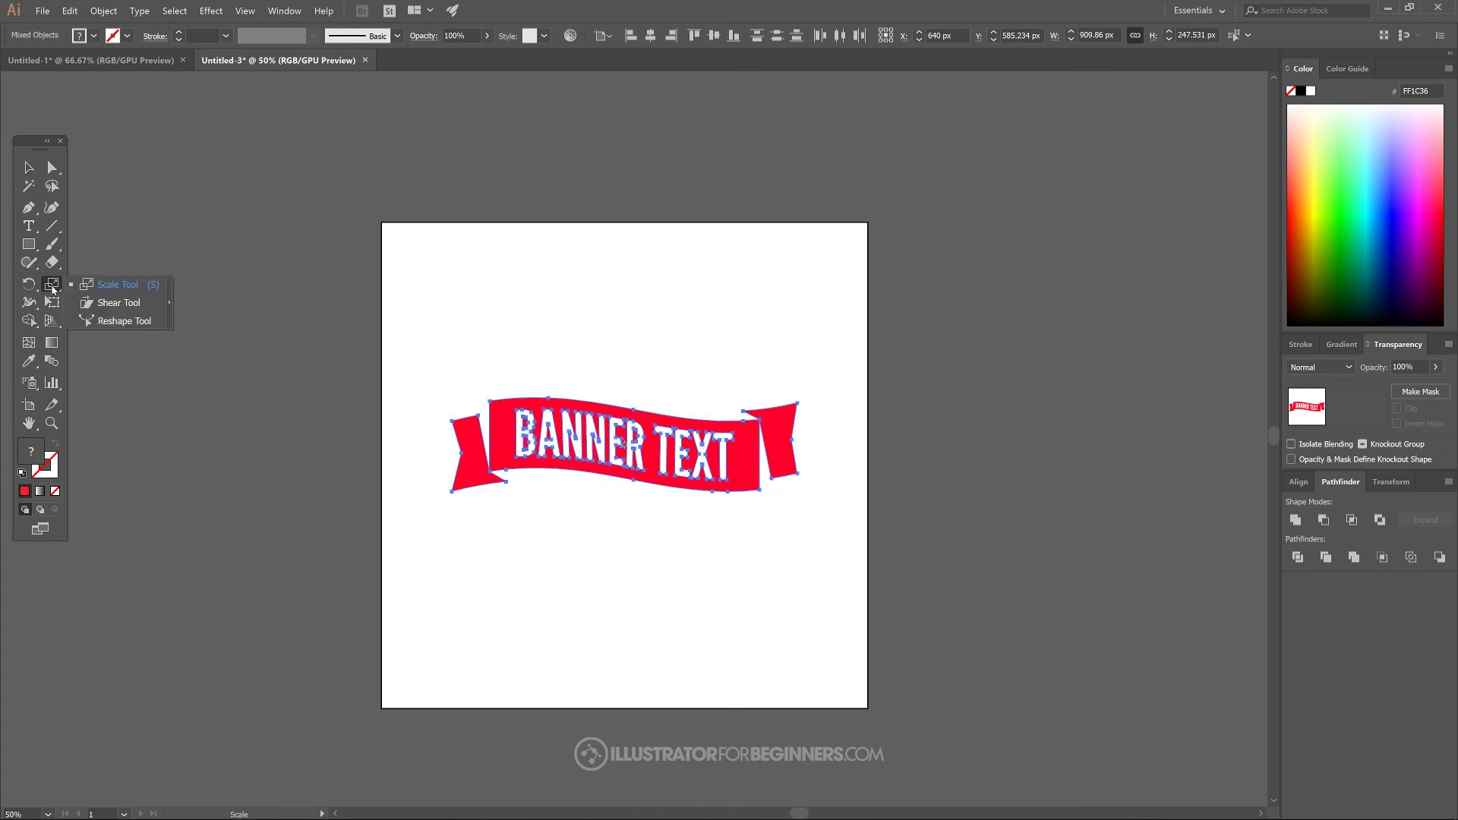
pyautogui.click(118, 304)
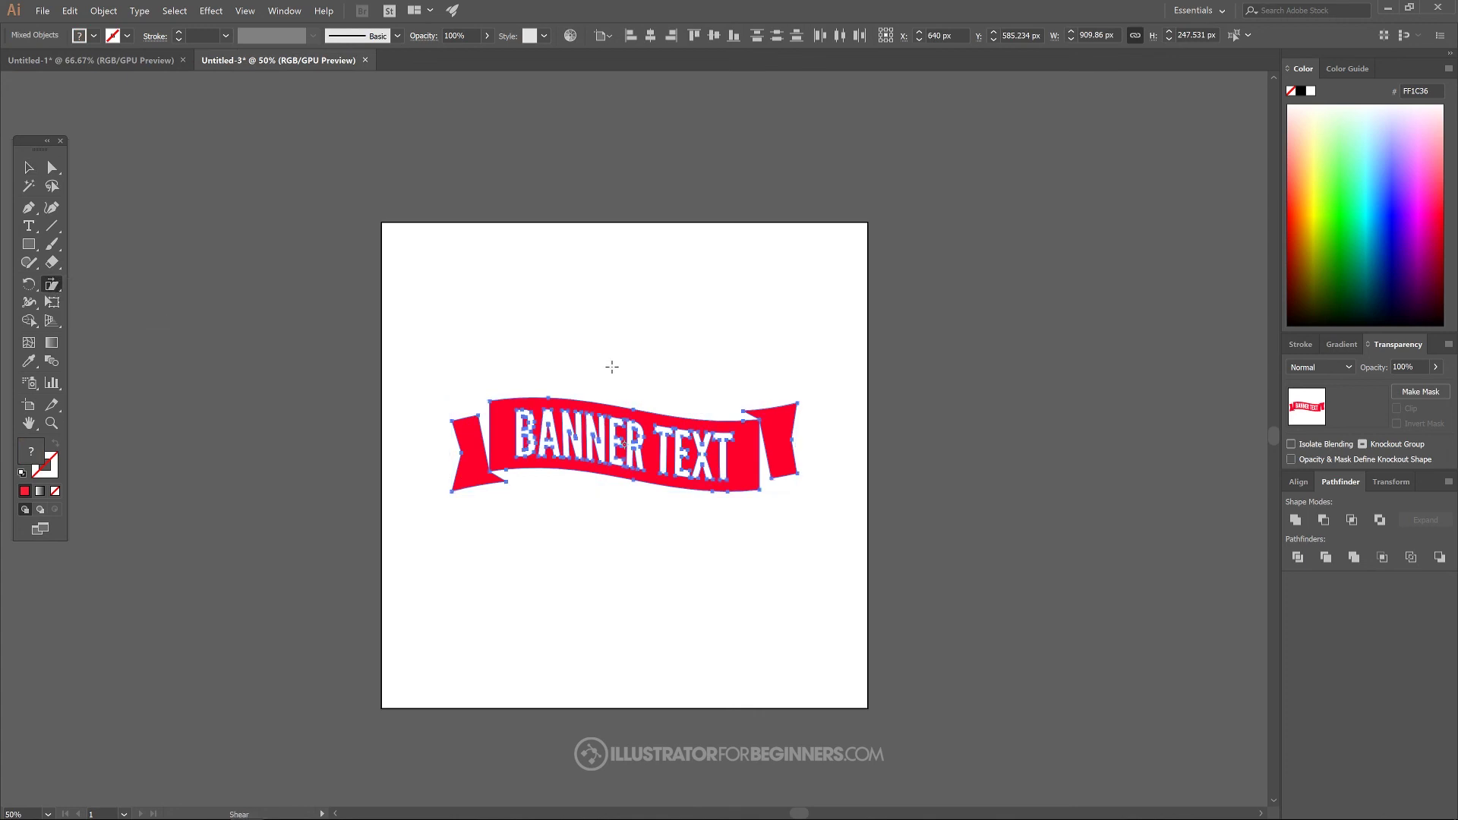
pyautogui.moveTo(621, 387); pyautogui.dragTo(629, 383)
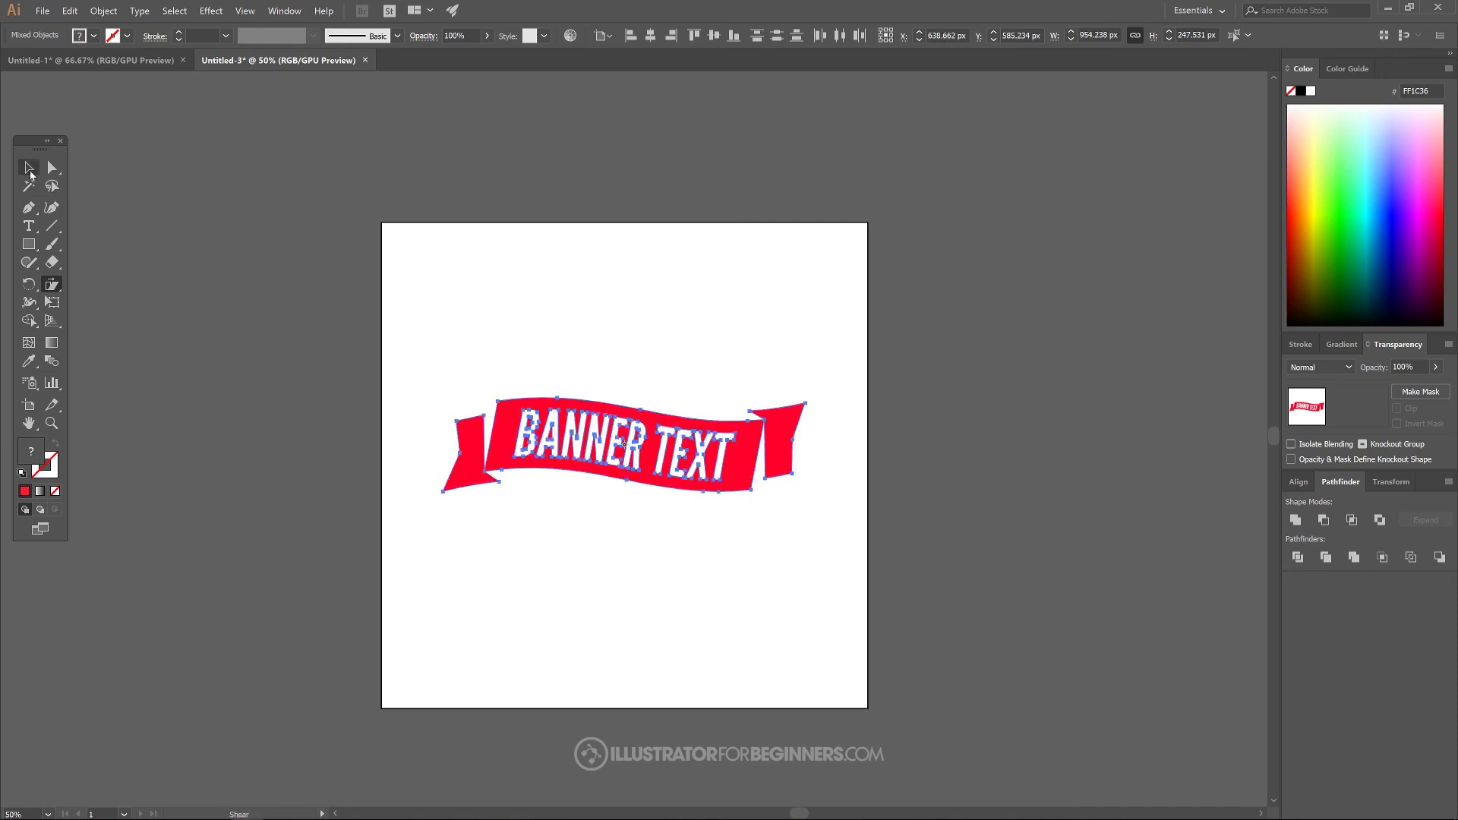
pyautogui.click(30, 169)
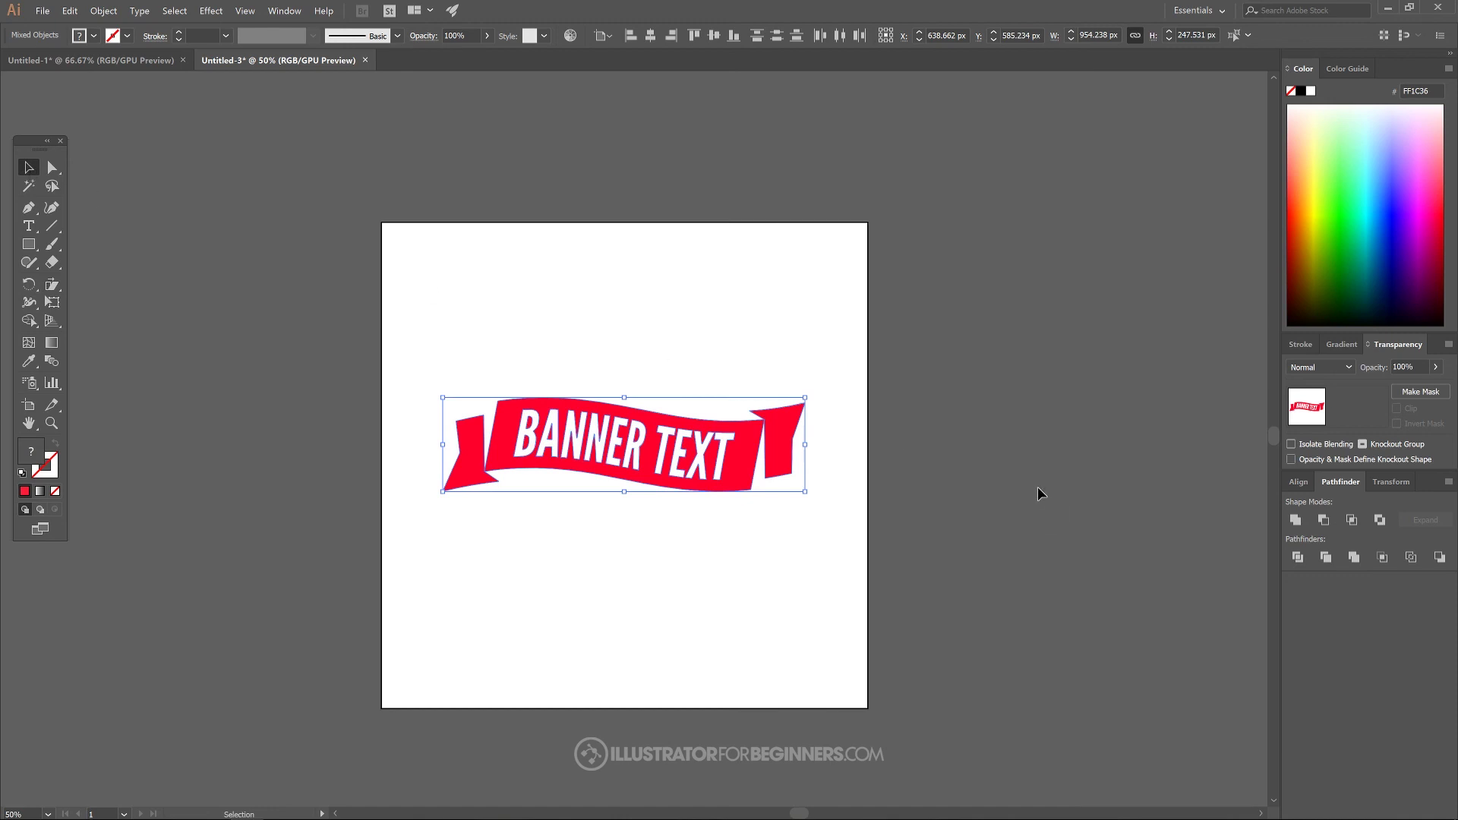
pyautogui.click(946, 360)
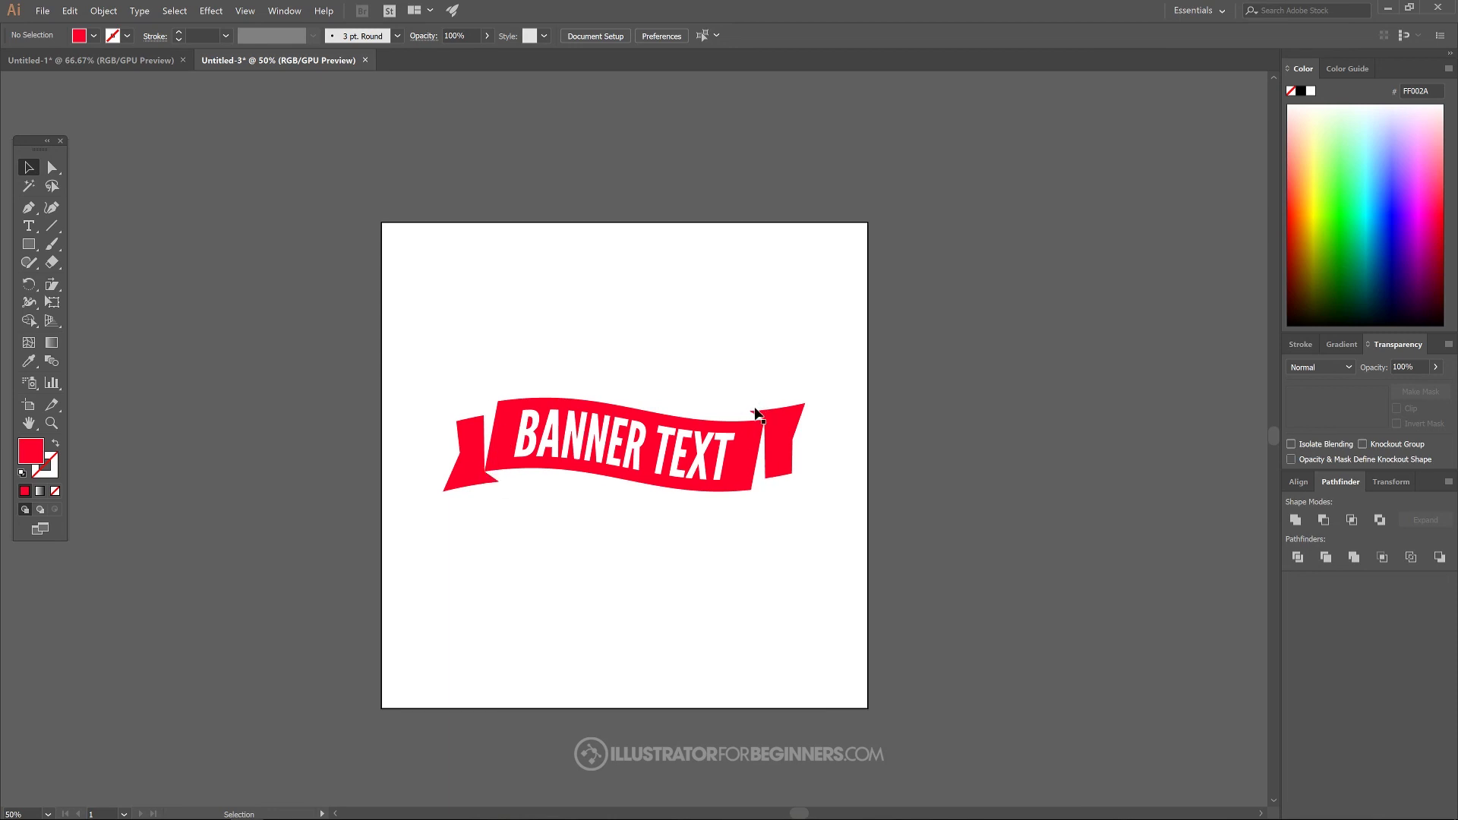
# Step: Draw a background rectangle about 1314 x 1322 px covering the whole artboard
pyautogui.click(91, 60)
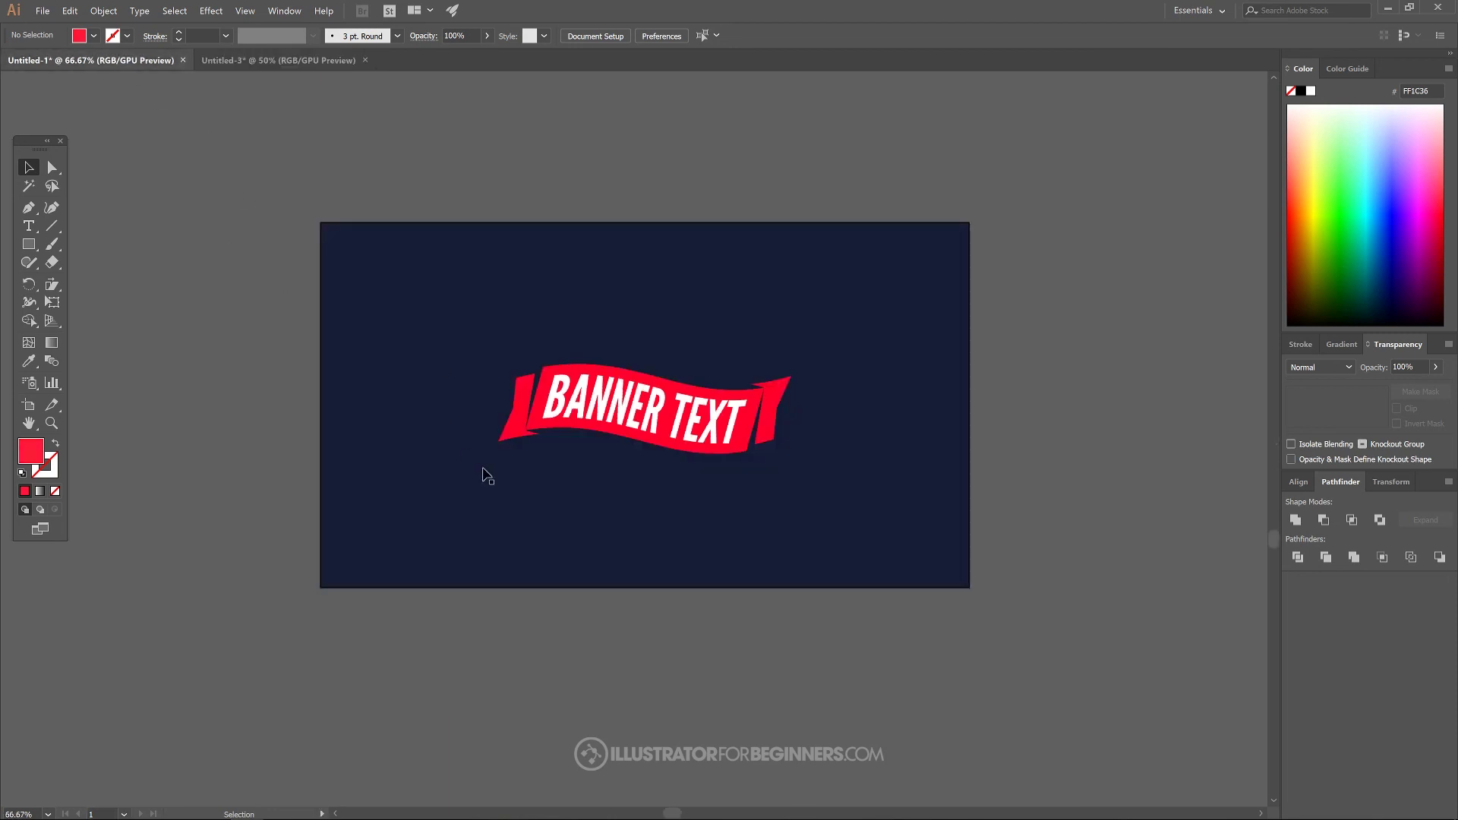
pyautogui.click(278, 60)
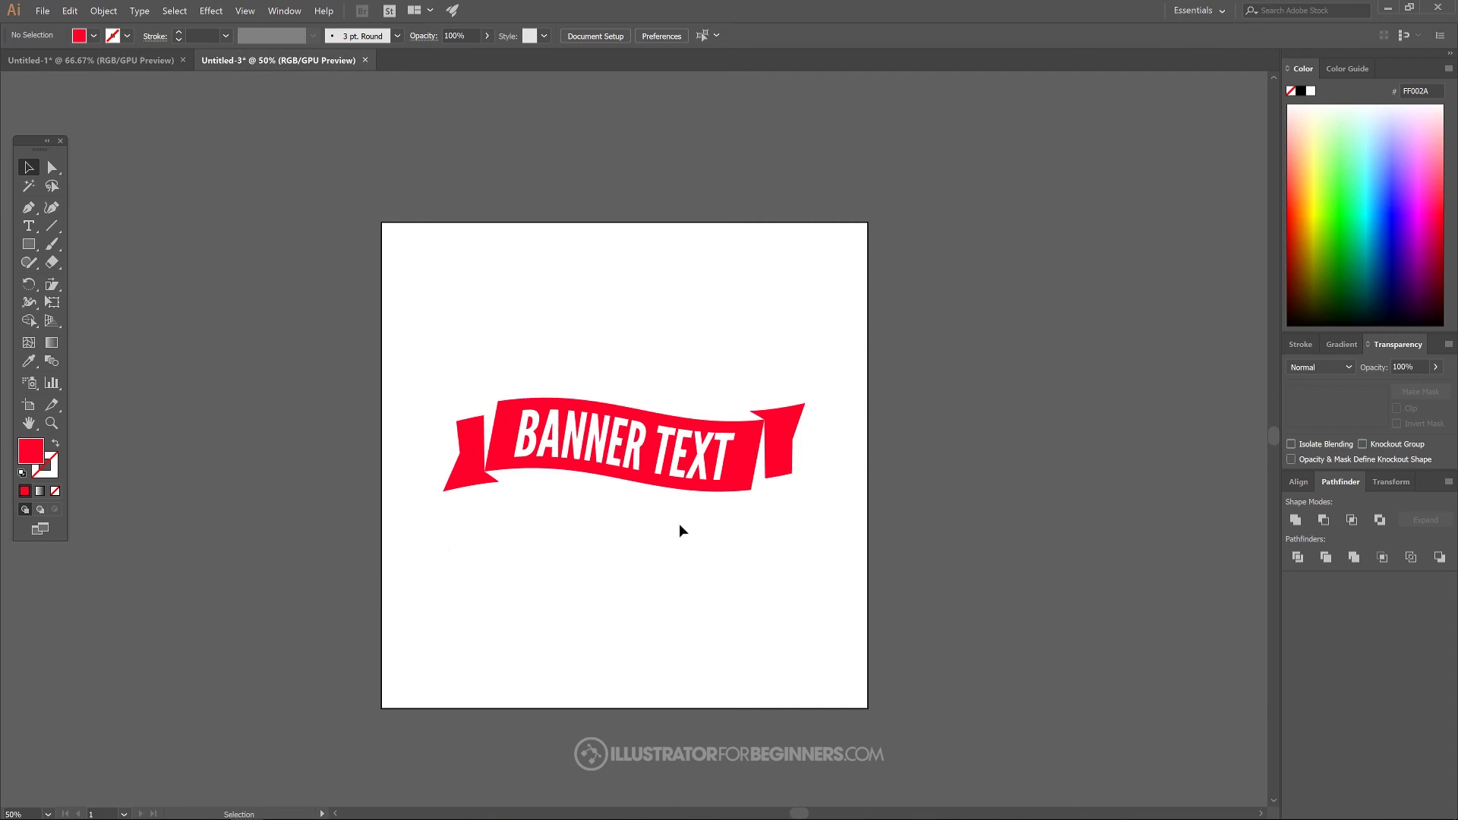
pyautogui.click(28, 244)
pyautogui.moveTo(381, 217); pyautogui.dragTo(874, 712)
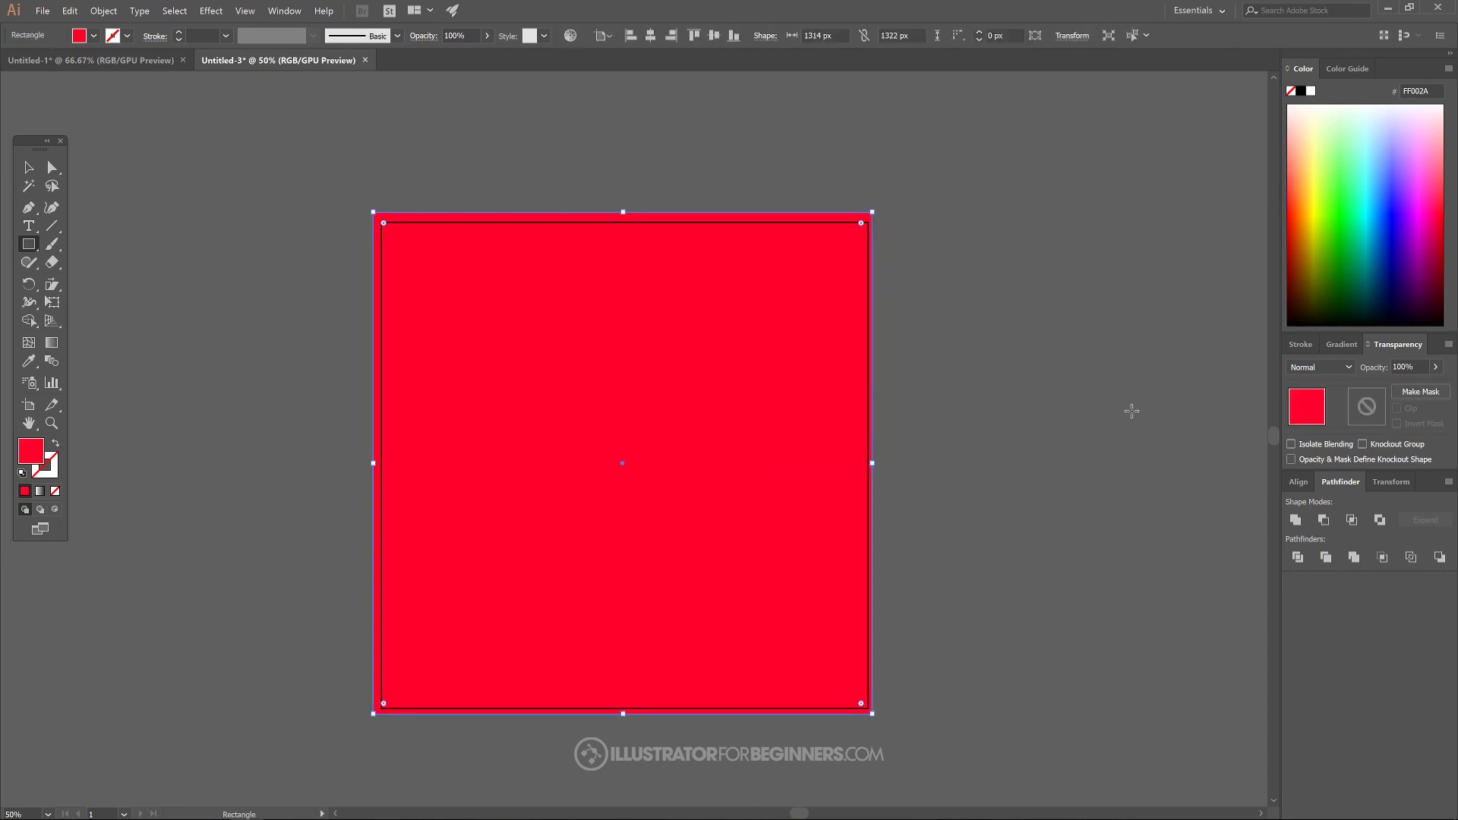
# Step: Fill the background rectangle with dark navy 001220 and send it behind the banner
pyautogui.moveTo(1446, 260); pyautogui.dragTo(1377, 305)
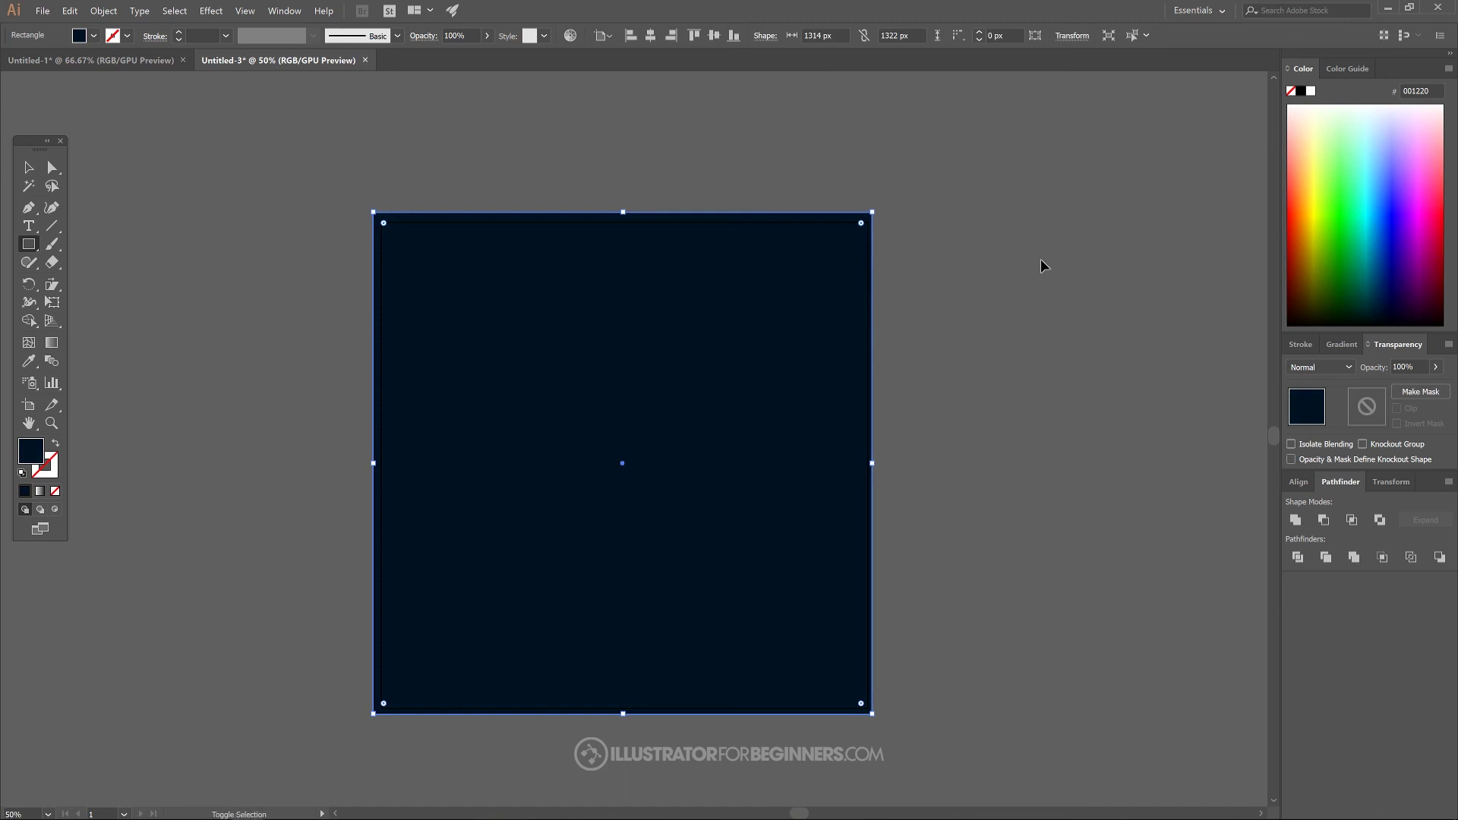
pyautogui.hotkey('ctrl', 'v')
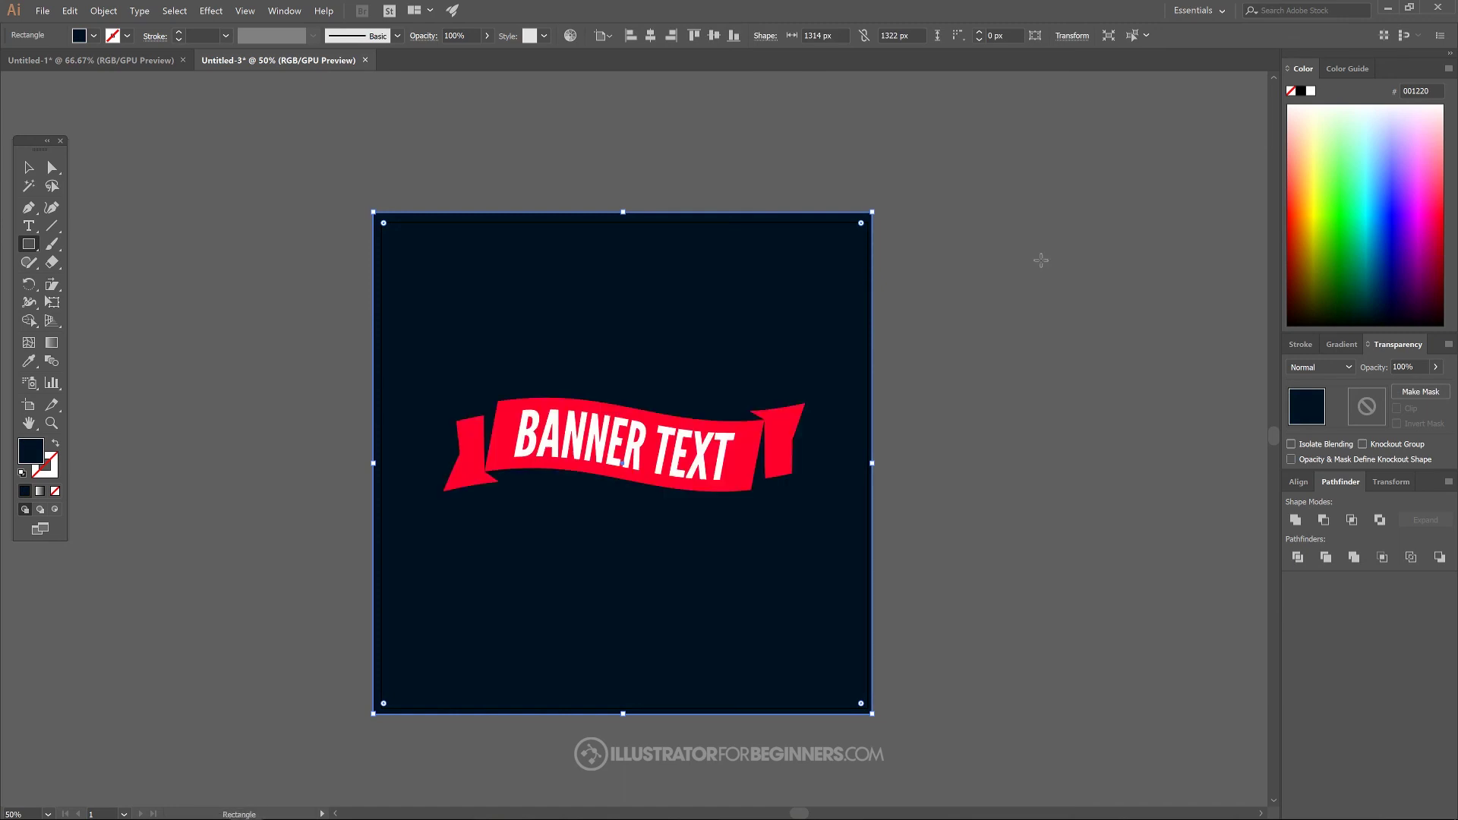
pyautogui.press('v')
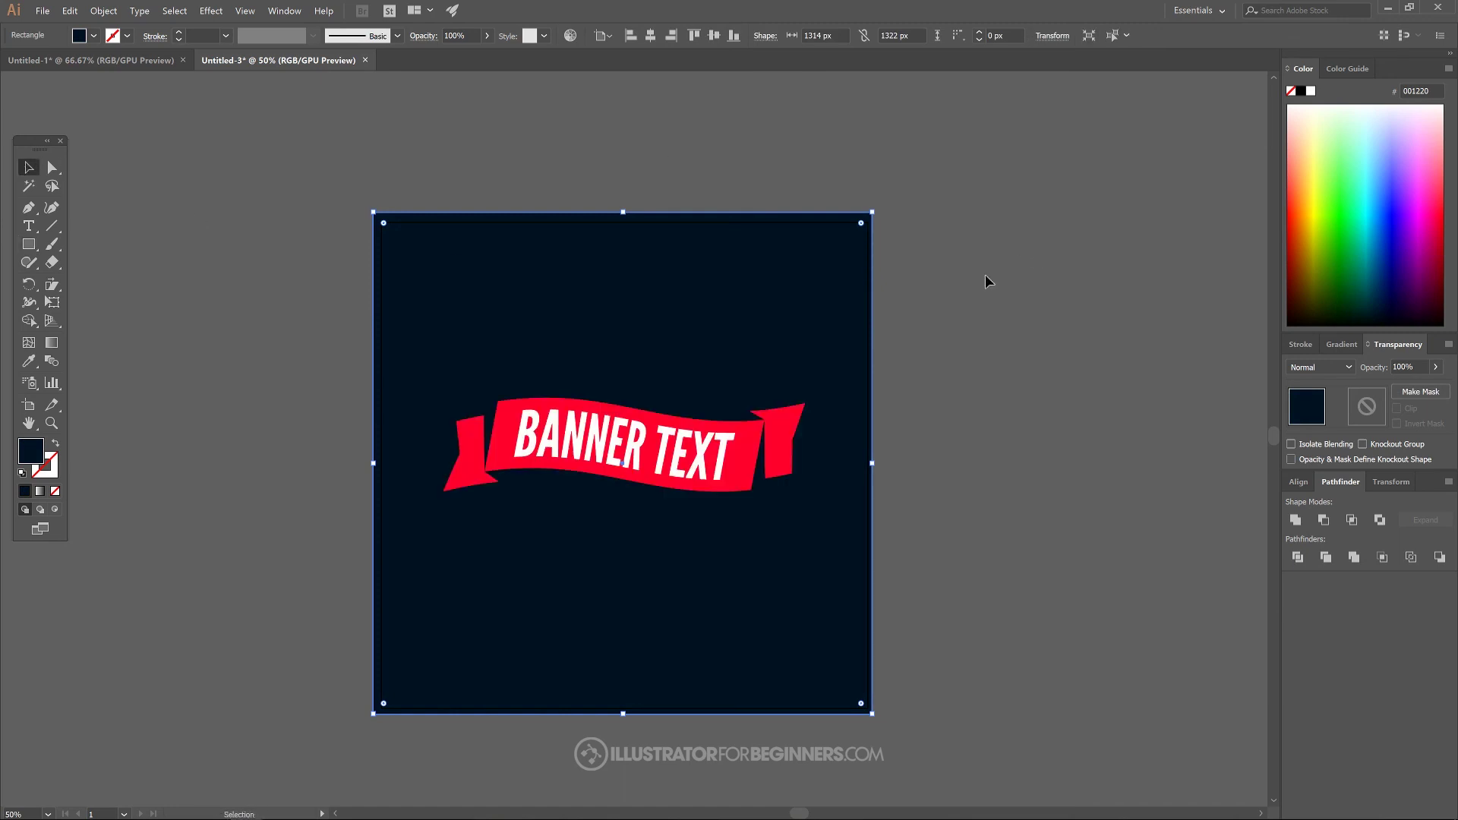
pyautogui.click(966, 264)
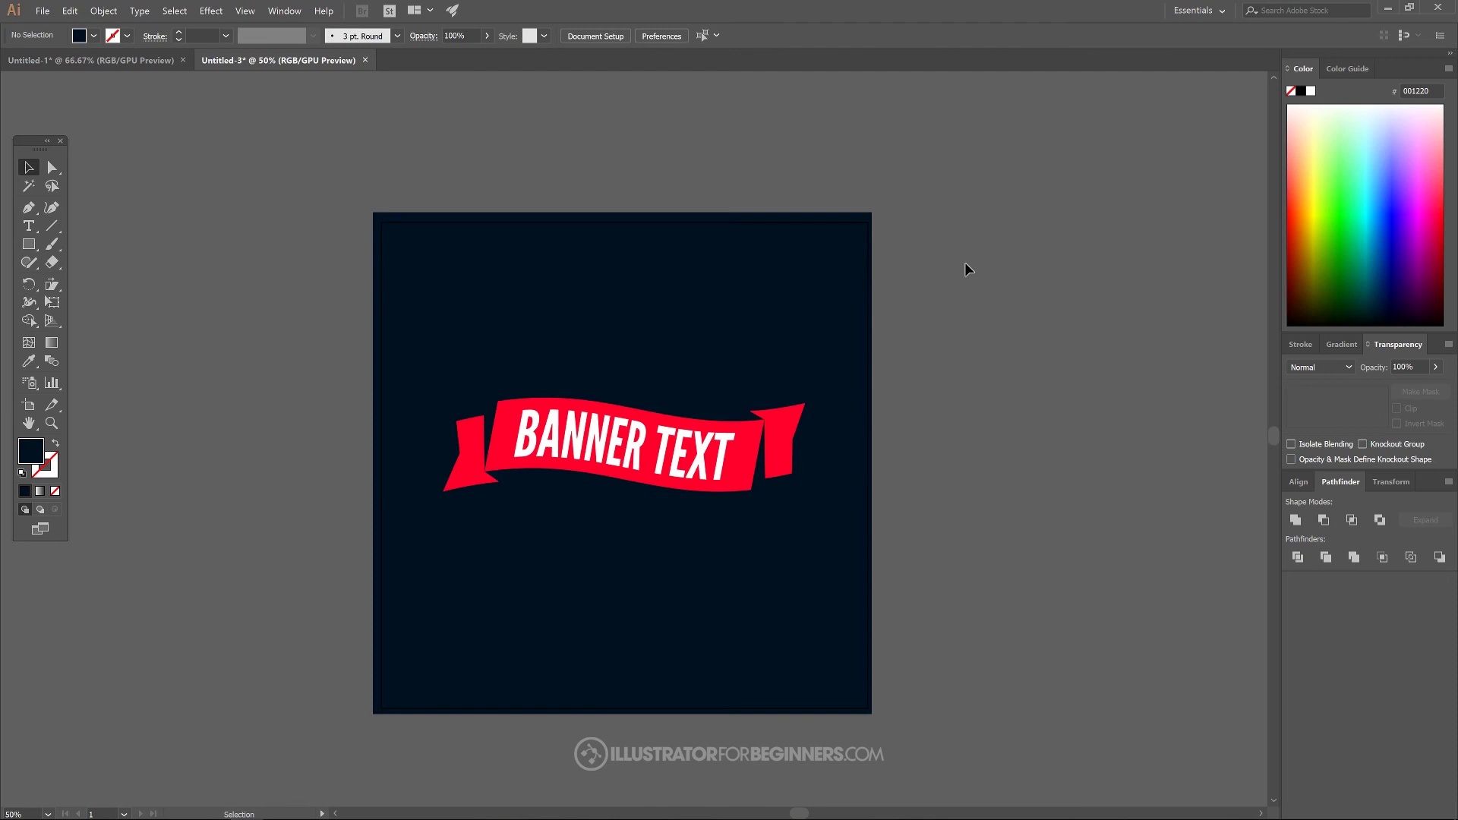